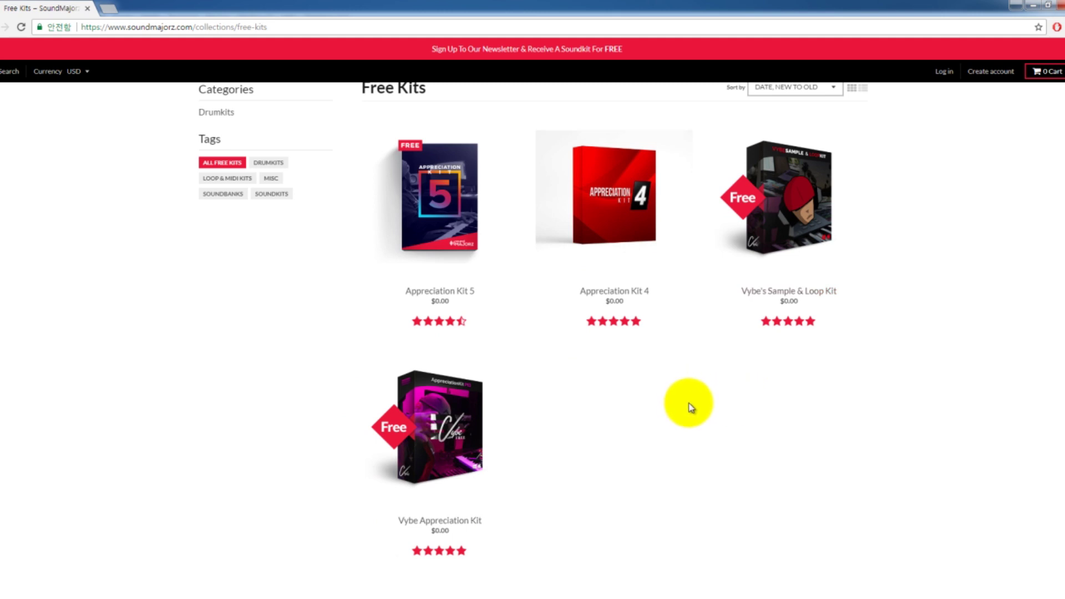
Step: Preview Appreciation Kit 5 in the Free Kits quick view and close the preview
{"action": "mouse_move", "coordinate": [425, 300]}
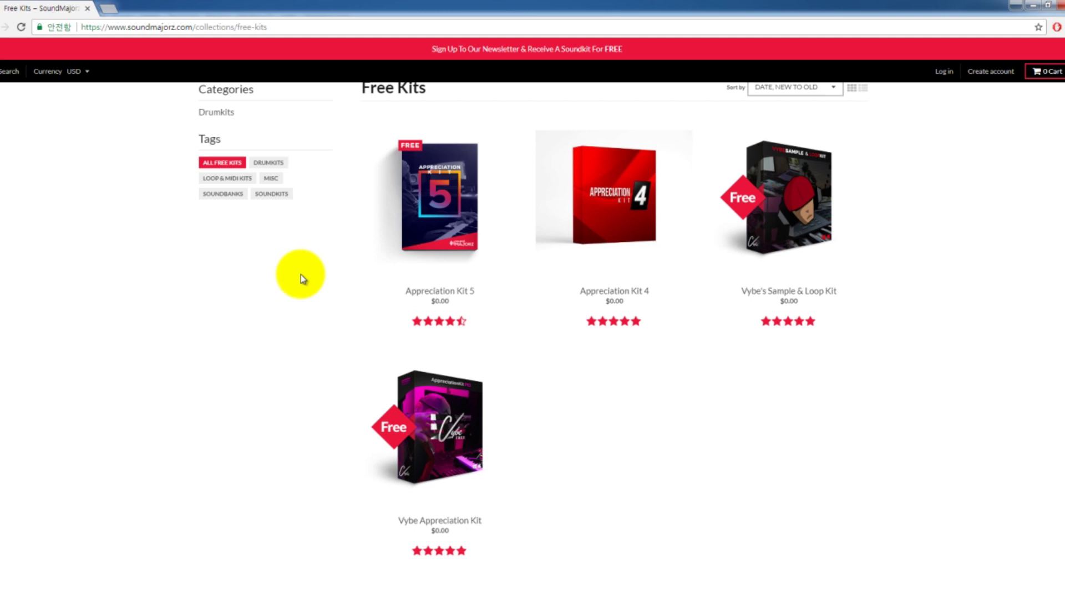
{"action": "left_click", "coordinate": [421, 290]}
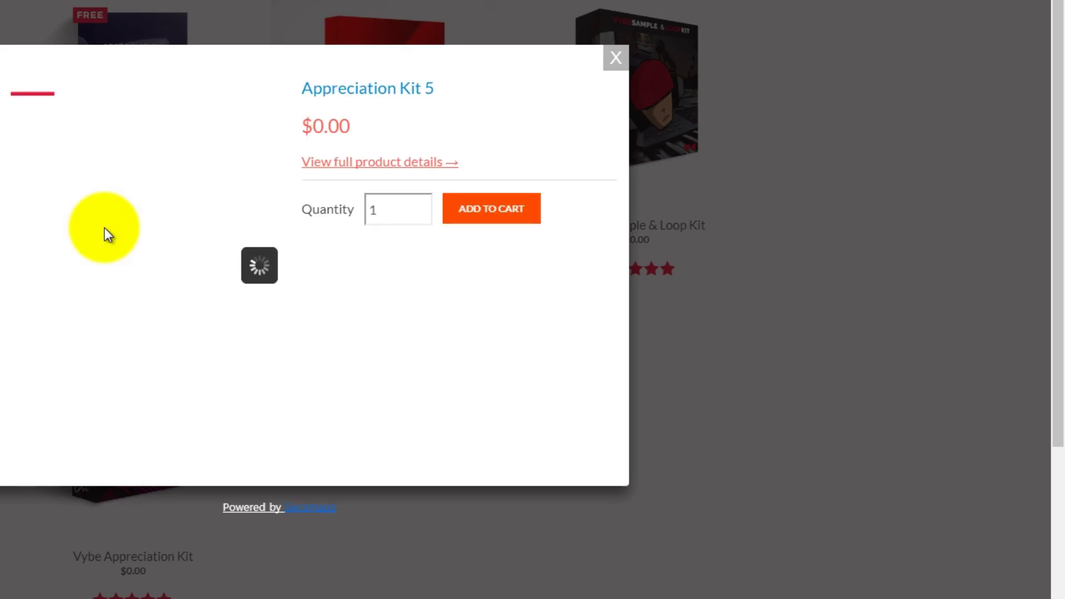
{"action": "left_click", "coordinate": [619, 56]}
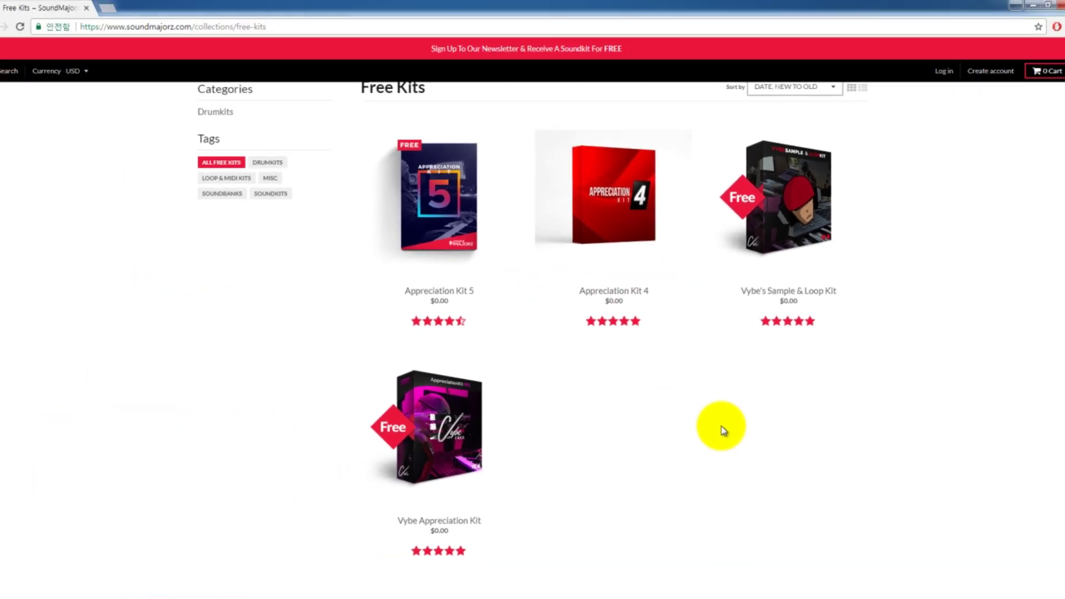
{"action": "left_click_drag", "start_coordinate": [538, 422], "coordinate": [208, 135]}
{"action": "left_click_drag", "start_coordinate": [492, 228], "coordinate": [357, 183]}
{"action": "left_click", "coordinate": [272, 268]}
{"action": "scroll", "coordinate": [272, 269], "scroll_direction": "up", "scroll_amount": 2}
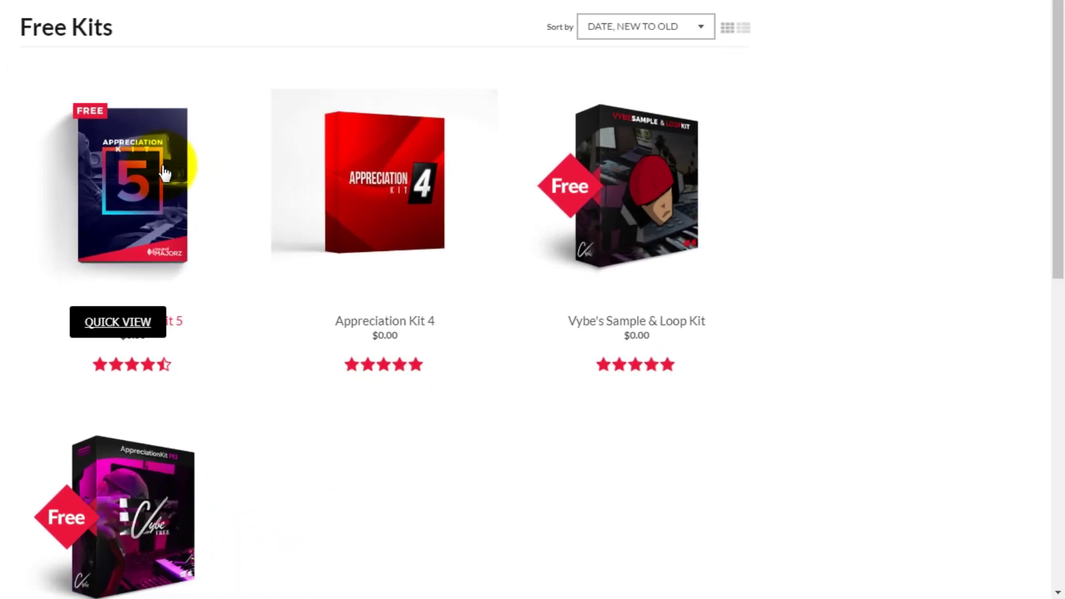
Step: Add Appreciation Kit 5 to the cart from its product page and open the shopping cart
{"action": "left_click", "coordinate": [165, 174]}
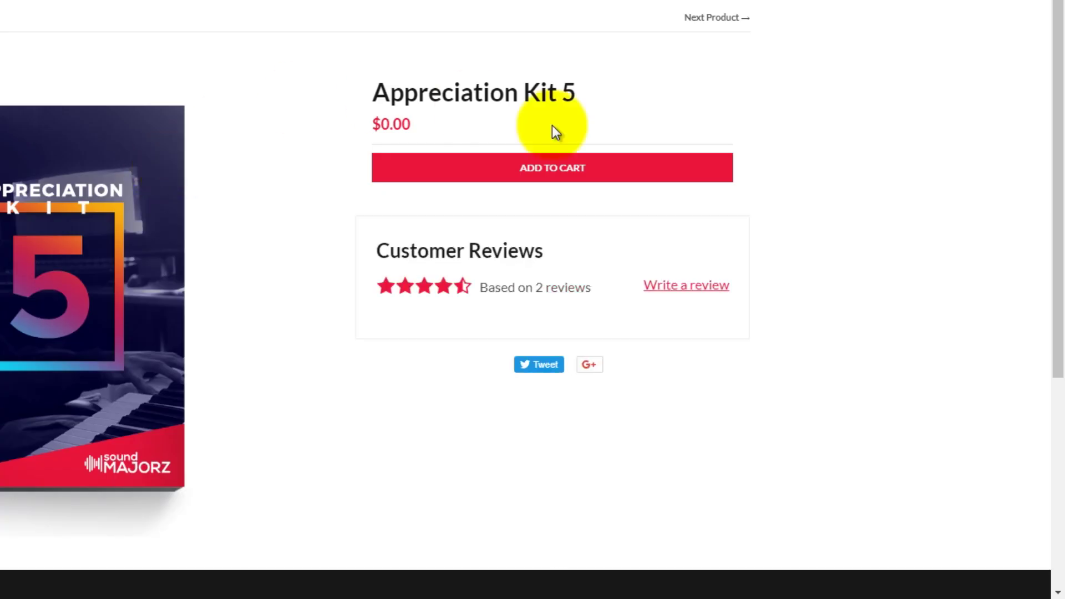
{"action": "left_click", "coordinate": [541, 177]}
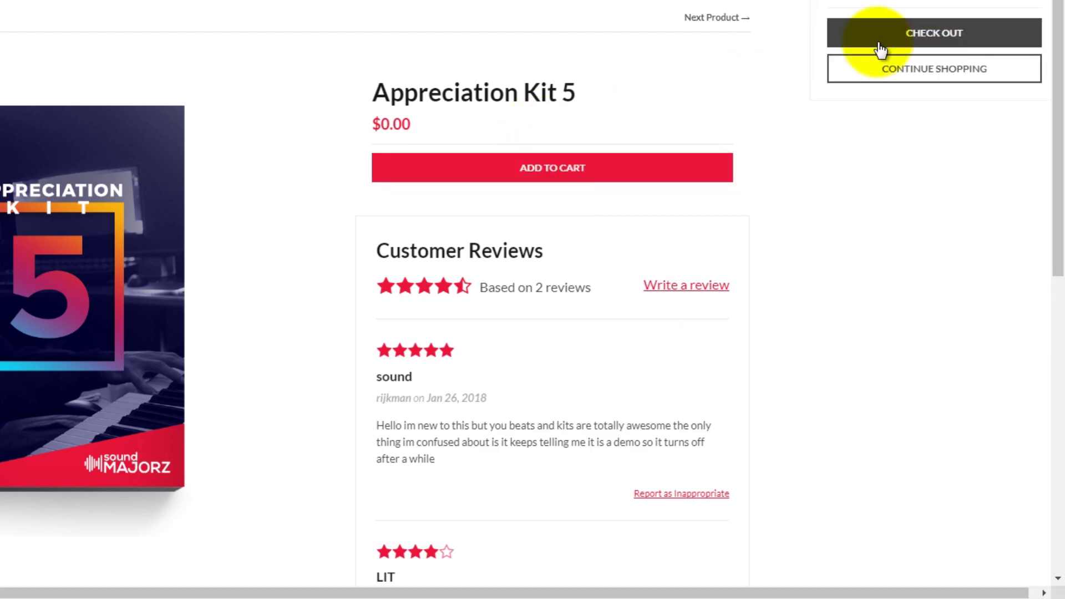
{"action": "left_click", "coordinate": [879, 46]}
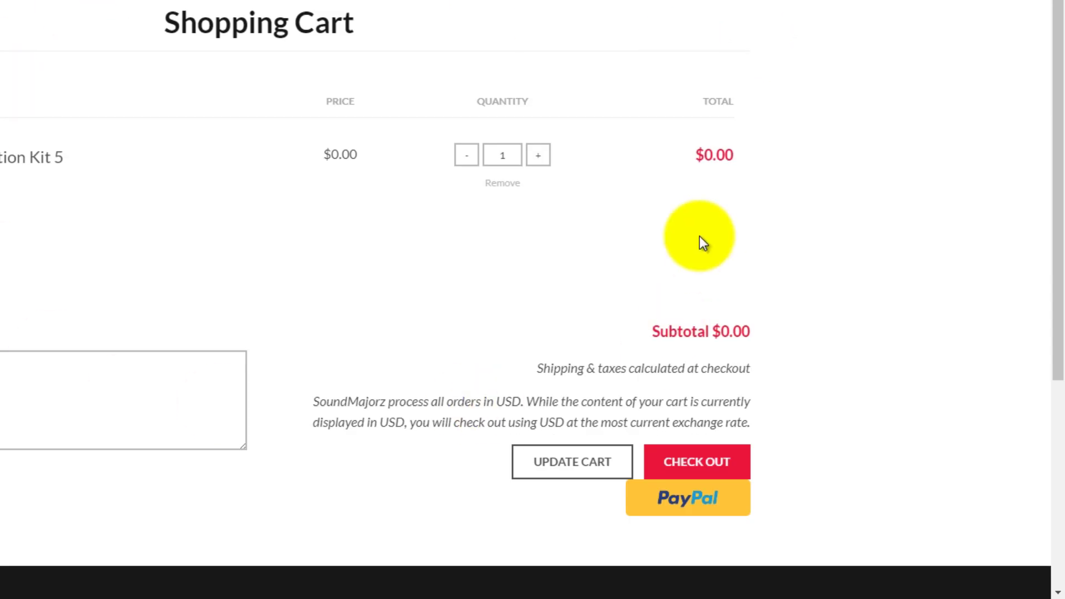
Step: Check the order total in the shopping cart and proceed to the checkout form
{"action": "left_click_drag", "start_coordinate": [674, 158], "coordinate": [720, 157]}
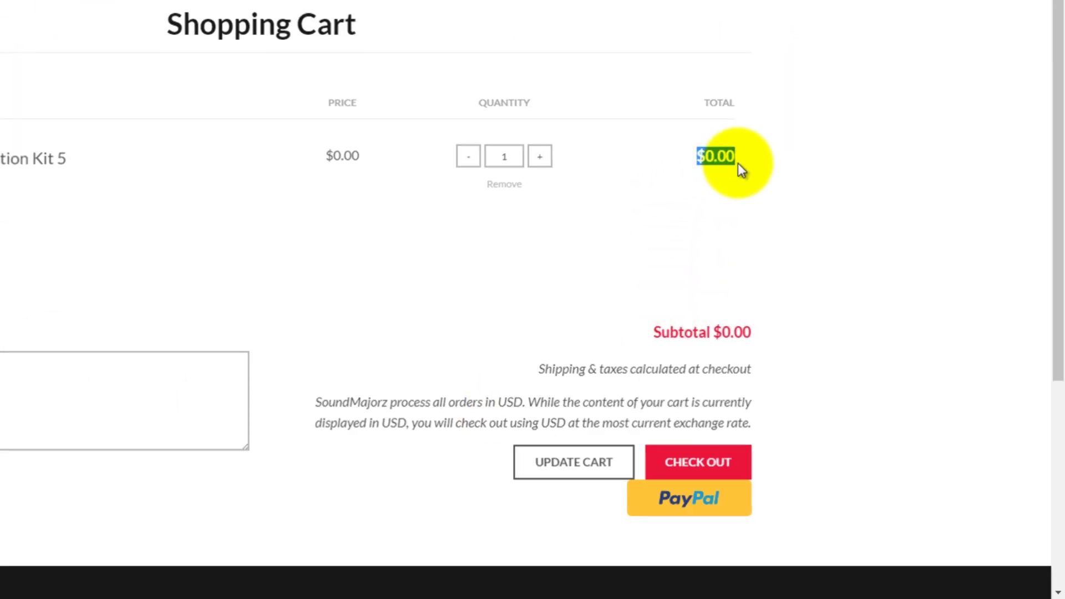
{"action": "scroll", "coordinate": [807, 331], "scroll_direction": "down", "scroll_amount": 1}
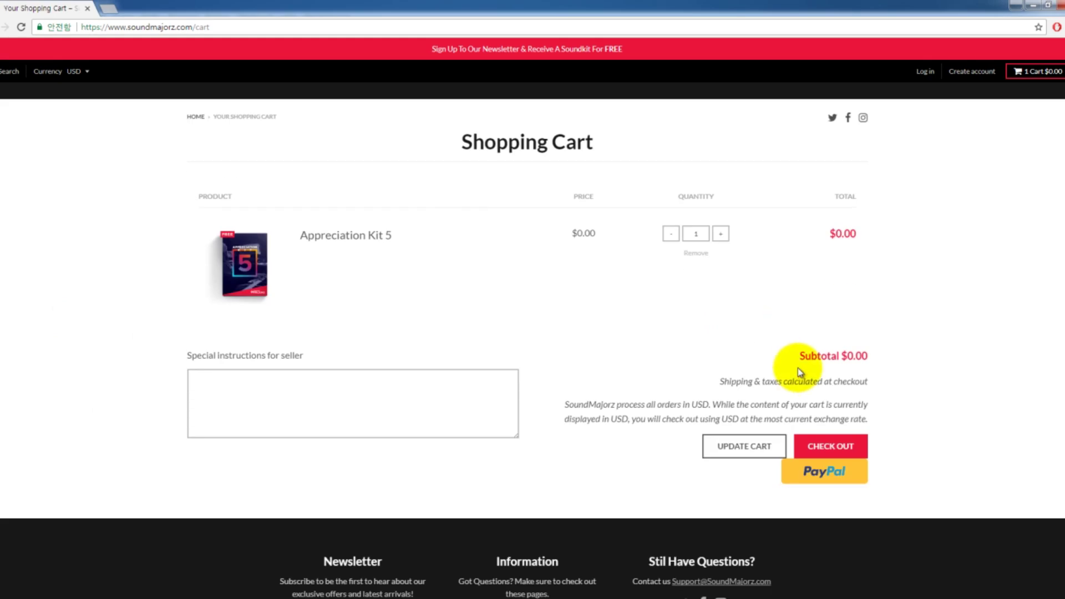
{"action": "left_click", "coordinate": [826, 448]}
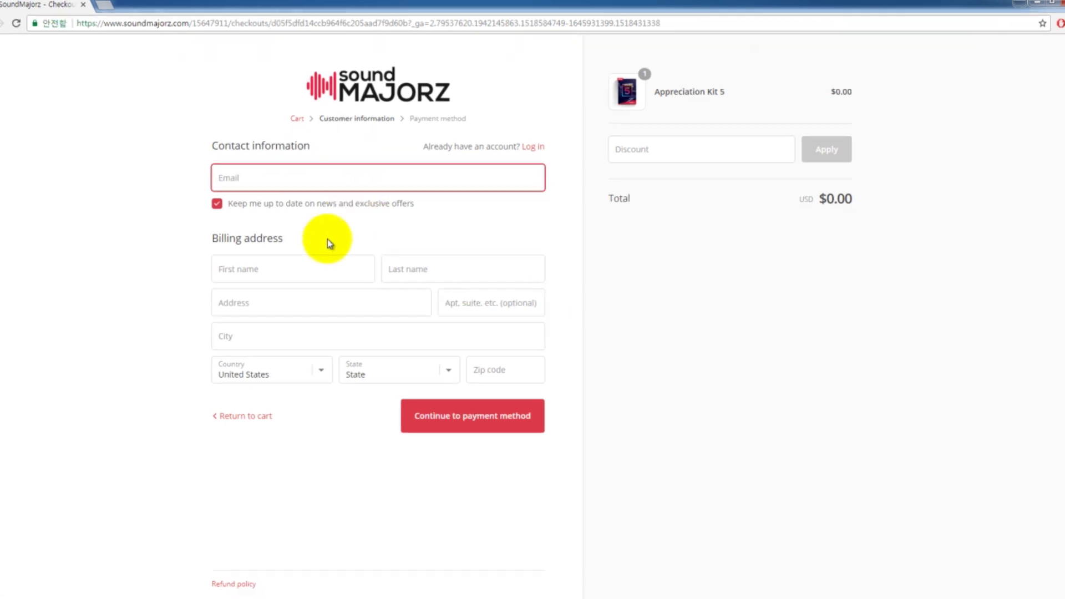
Step: Look over the contact information and billing address fields requested on the checkout form
{"action": "left_click_drag", "start_coordinate": [212, 240], "coordinate": [305, 245]}
{"action": "left_click", "coordinate": [305, 245]}
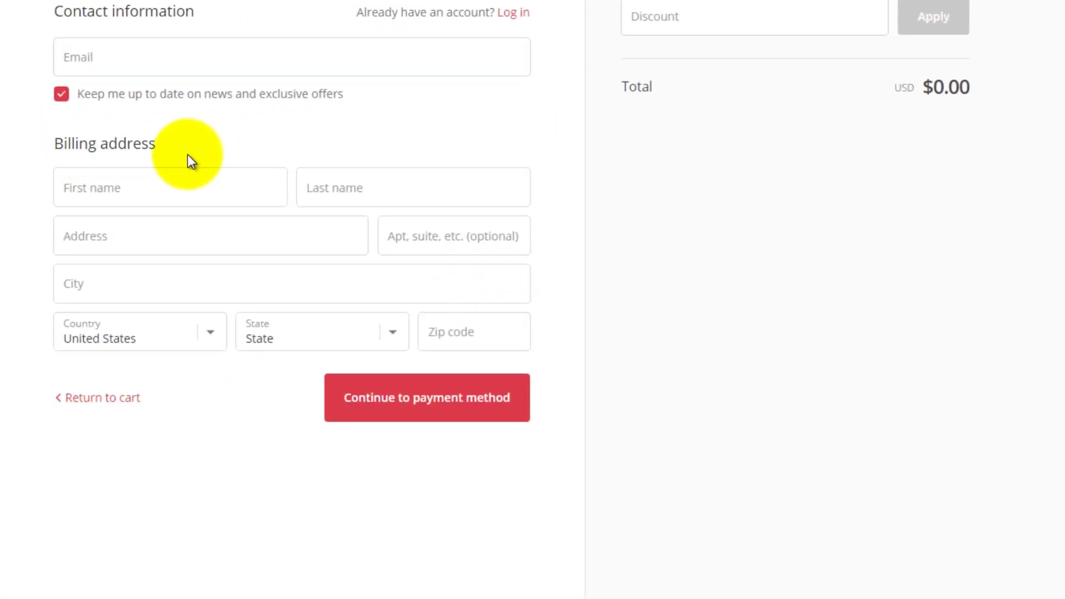
{"action": "left_click", "coordinate": [181, 181]}
{"action": "left_click", "coordinate": [329, 143]}
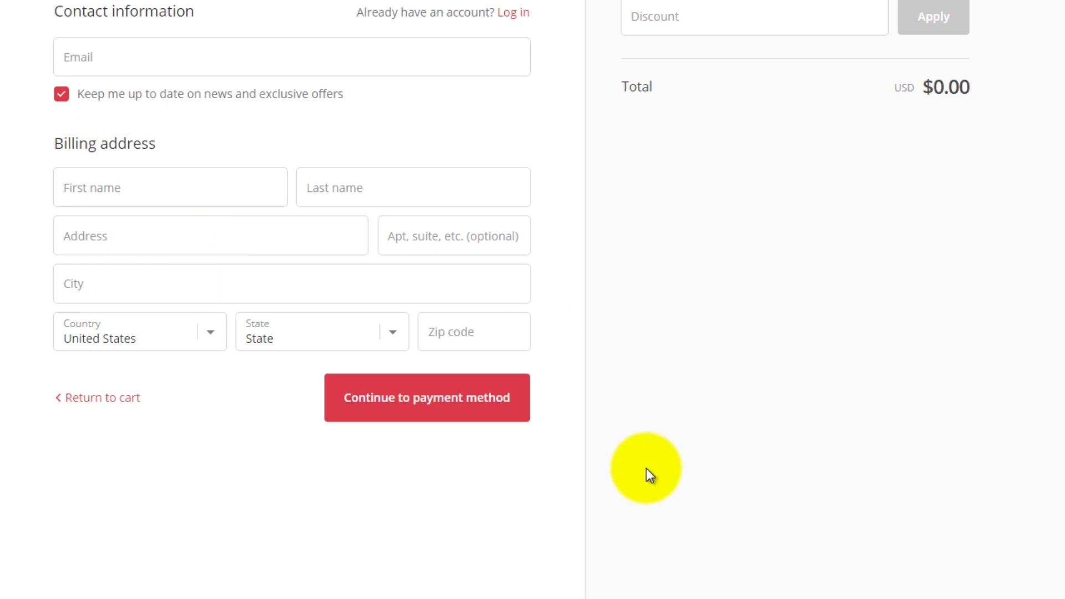
{"action": "left_click_drag", "start_coordinate": [675, 427], "coordinate": [364, 402]}
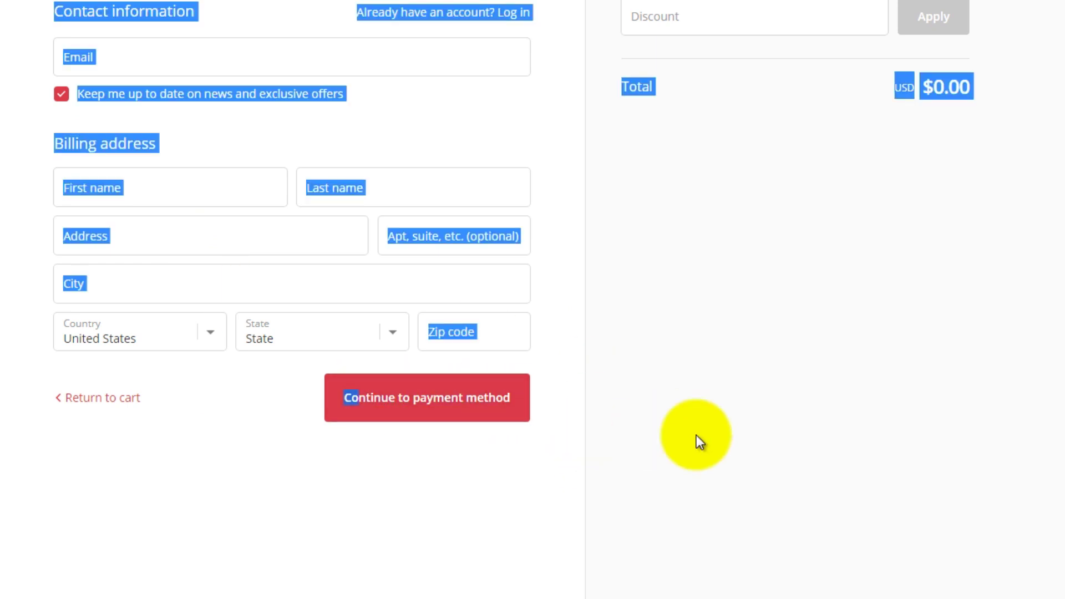
{"action": "left_click", "coordinate": [647, 424]}
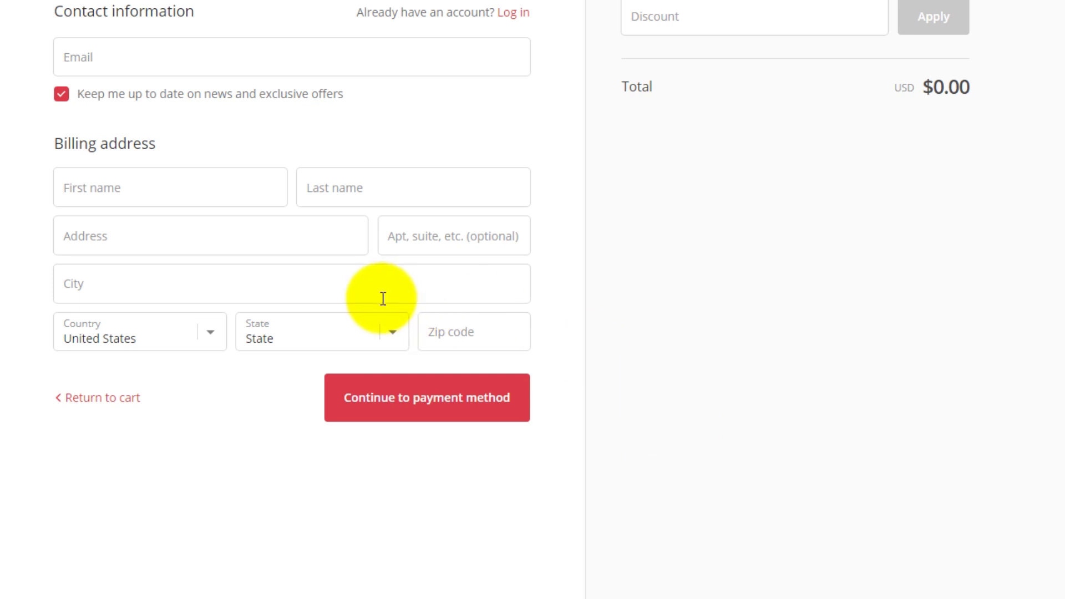
{"action": "left_click", "coordinate": [252, 53]}
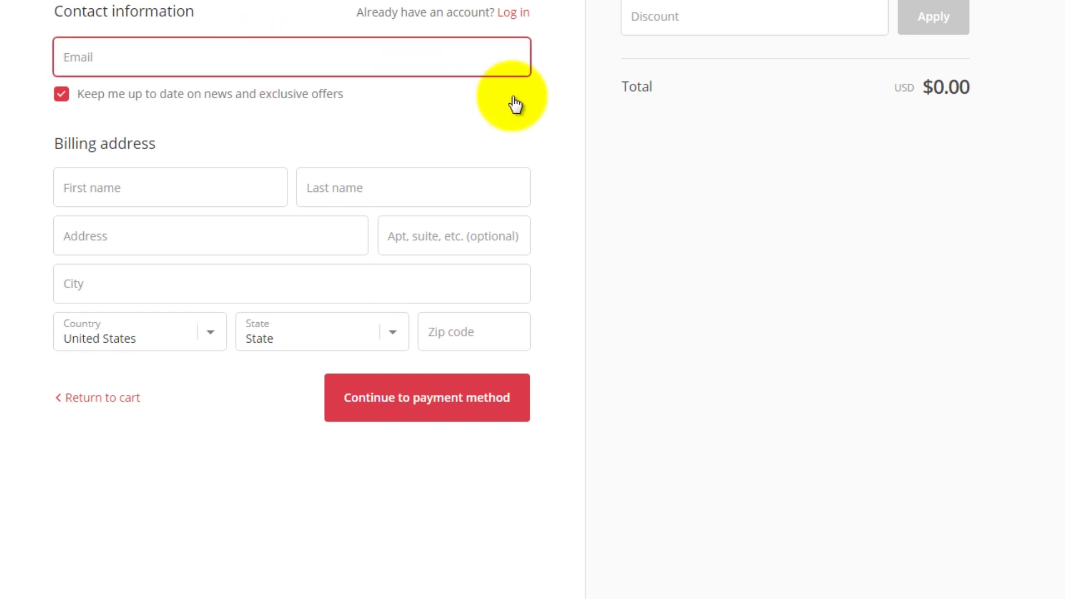
{"action": "left_click", "coordinate": [693, 198]}
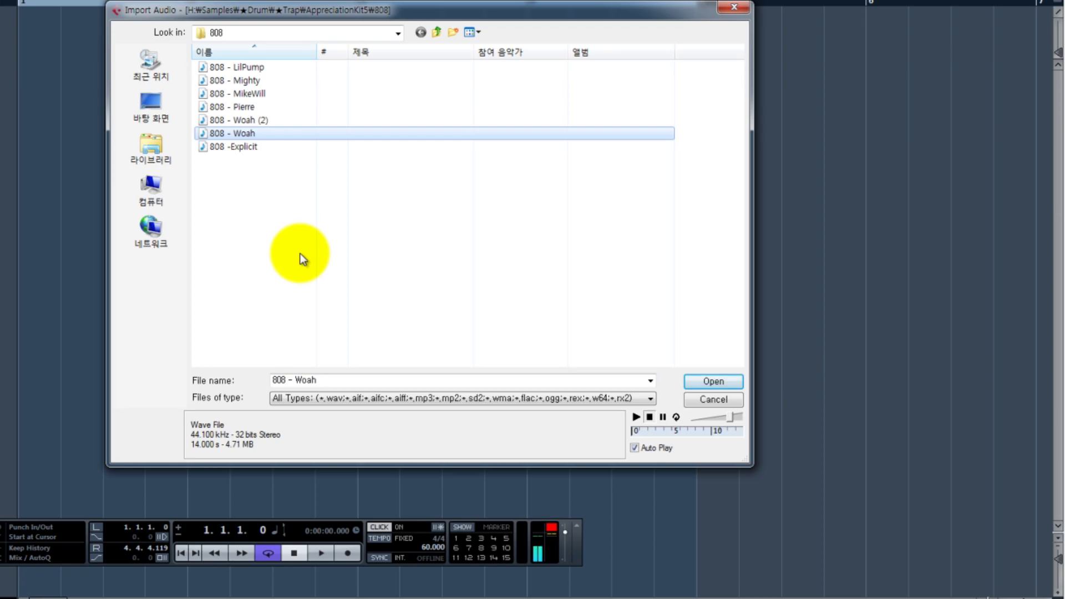
Step: Go up from the 808 folder to AppreciationKit5 and review its sample subfolders
{"action": "left_click", "coordinate": [313, 232]}
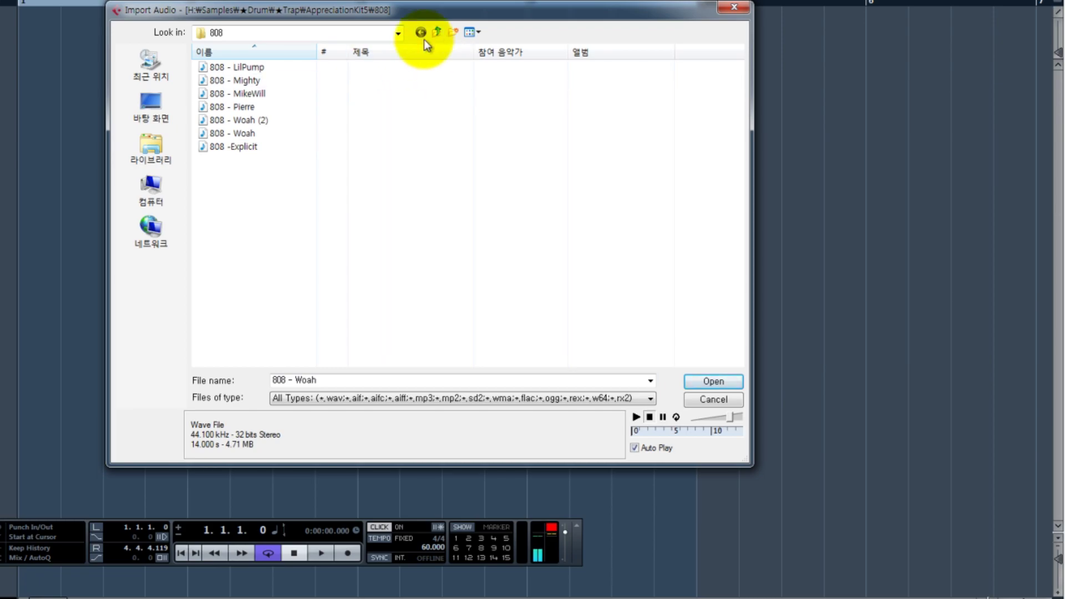
{"action": "left_click", "coordinate": [437, 32]}
{"action": "left_click_drag", "start_coordinate": [315, 240], "coordinate": [244, 111]}
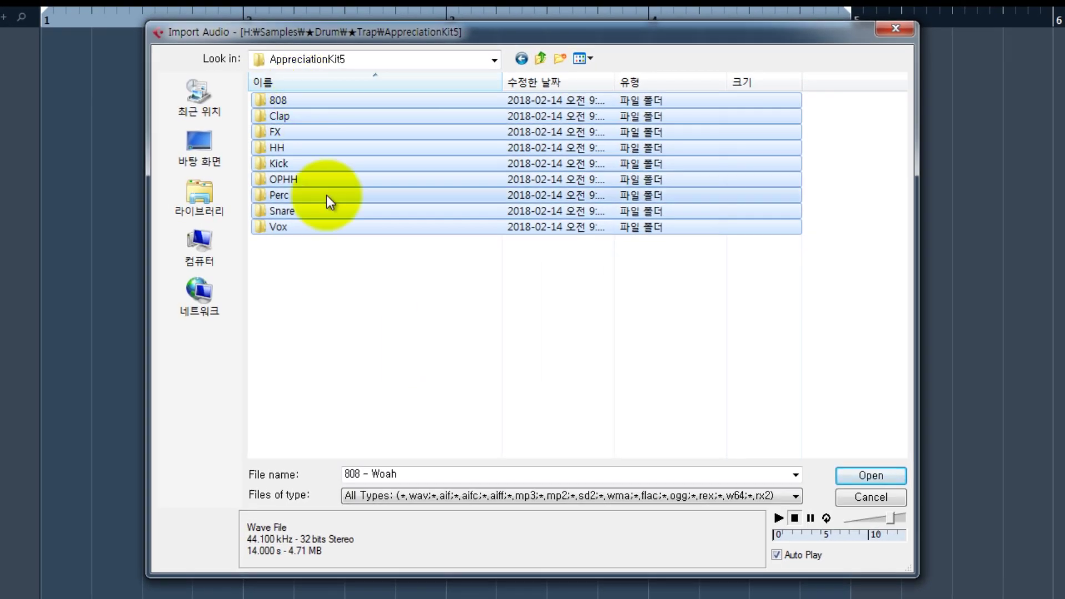
{"action": "left_click_drag", "start_coordinate": [829, 273], "coordinate": [272, 38]}
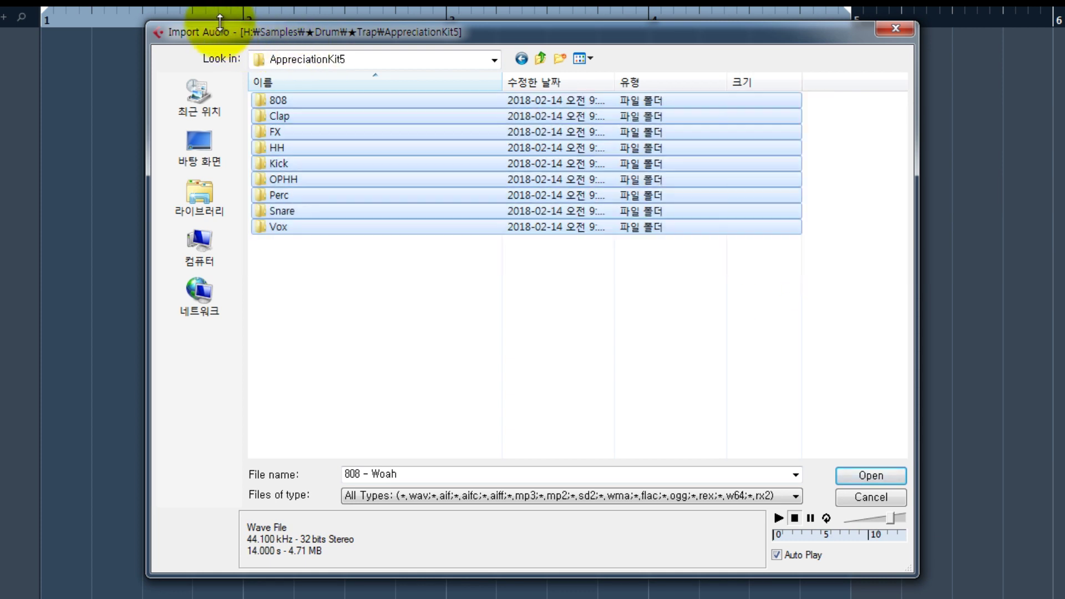
{"action": "left_click", "coordinate": [700, 296]}
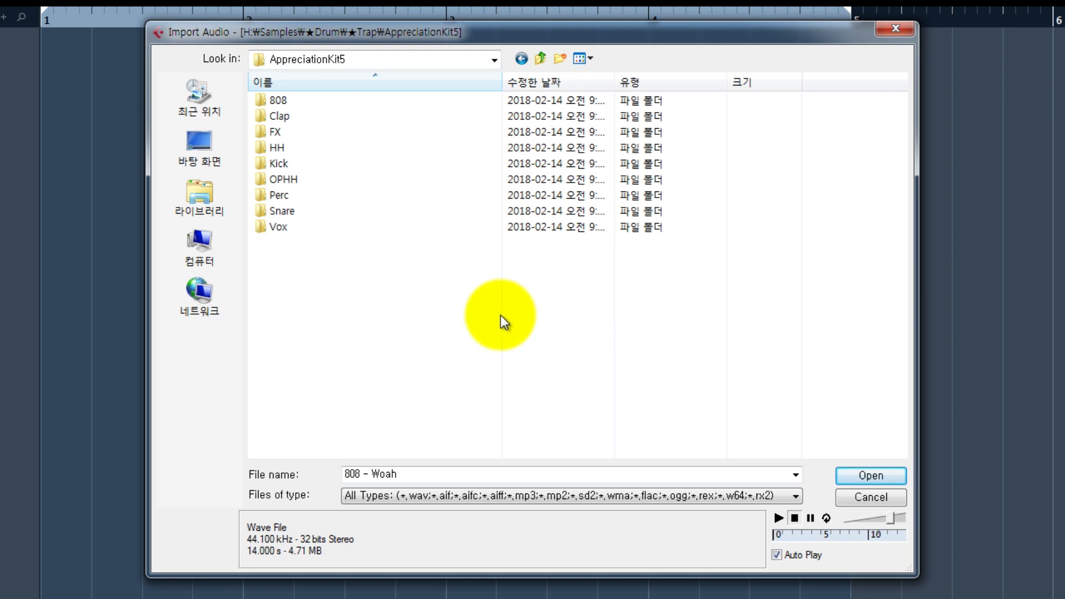
Step: Browse the samples in the 808 and Clap folders and return to the 808 folder
{"action": "double_click", "coordinate": [308, 101]}
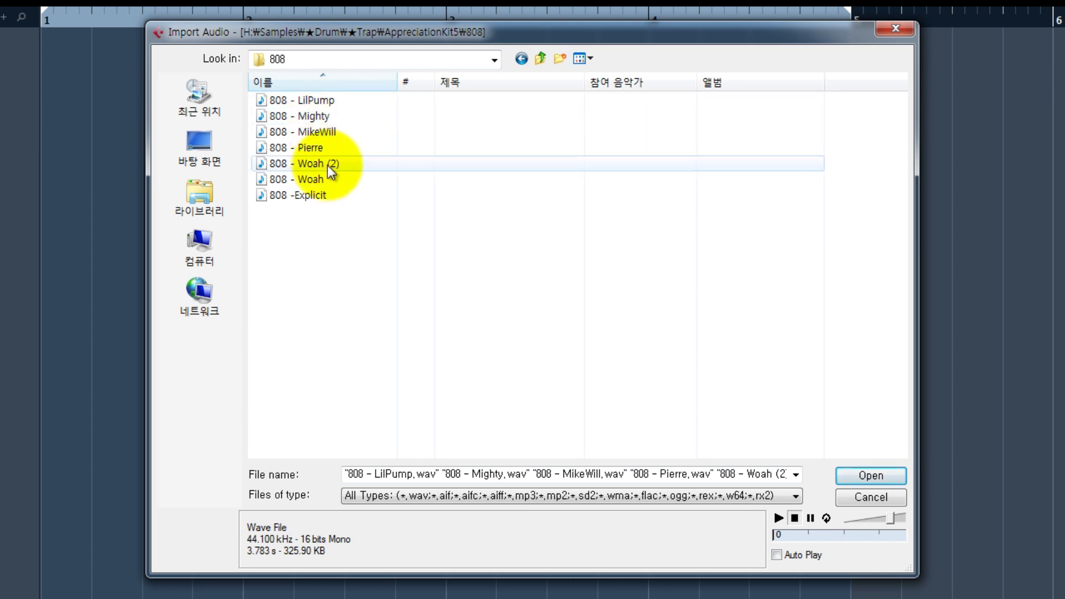
{"action": "left_click", "coordinate": [527, 59]}
{"action": "double_click", "coordinate": [312, 122]}
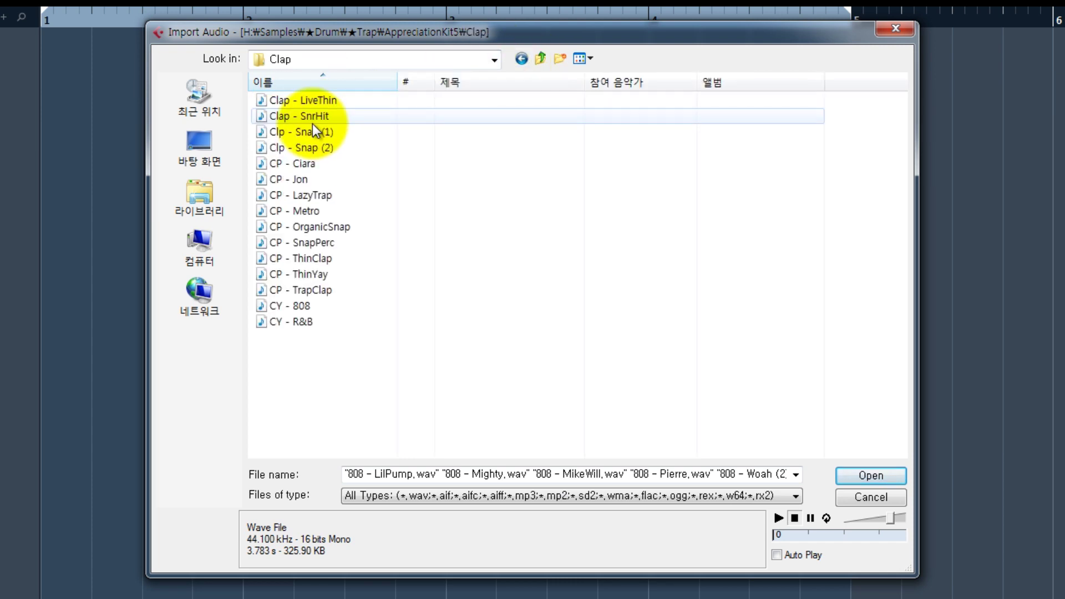
{"action": "left_click", "coordinate": [521, 58]}
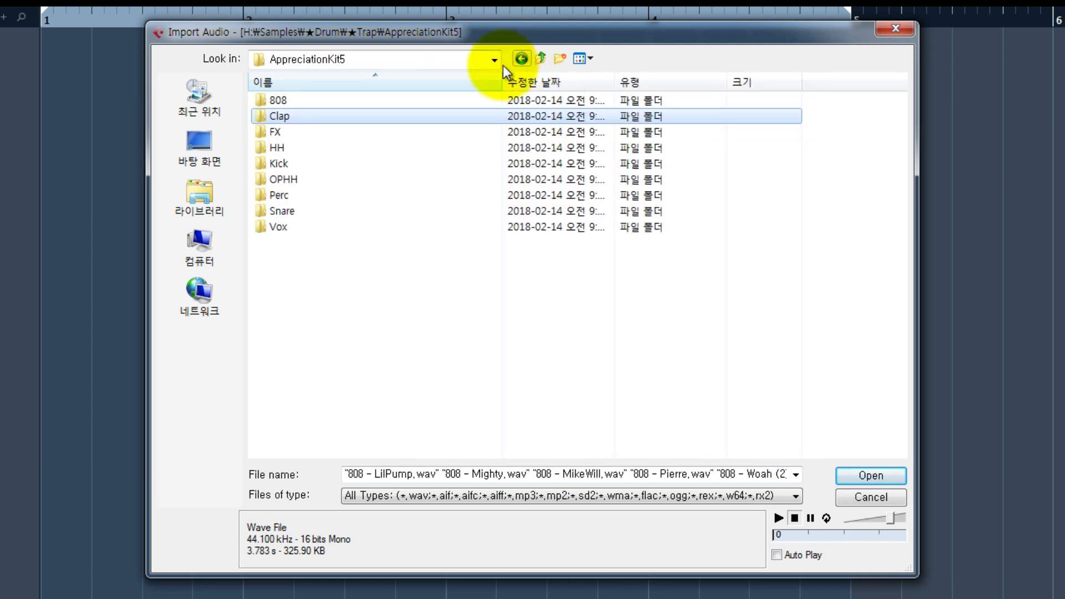
{"action": "double_click", "coordinate": [391, 105]}
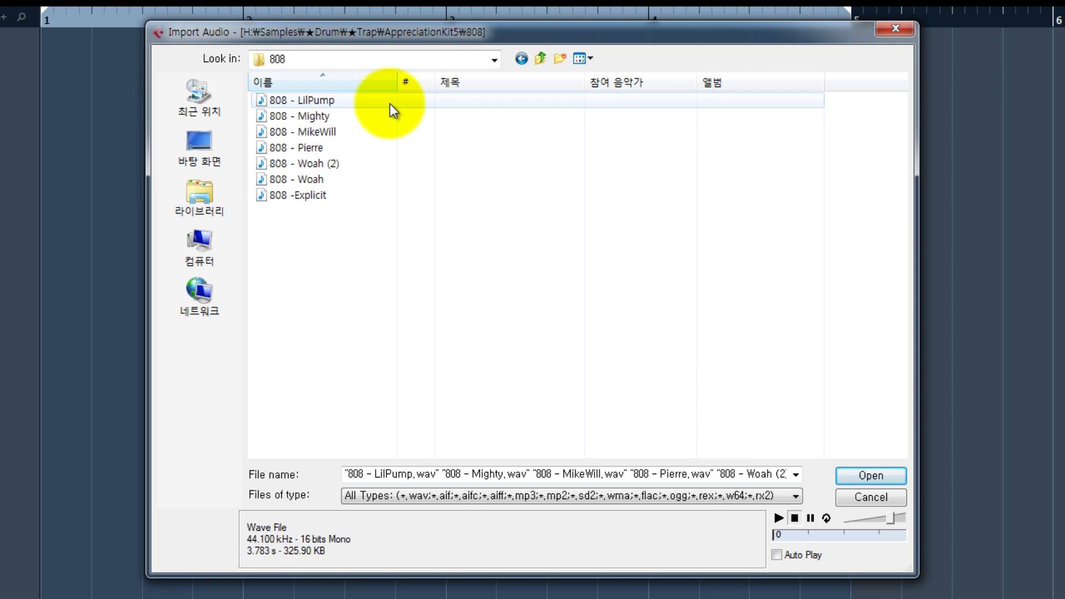
{"action": "right_click", "coordinate": [392, 230]}
{"action": "left_click", "coordinate": [361, 240]}
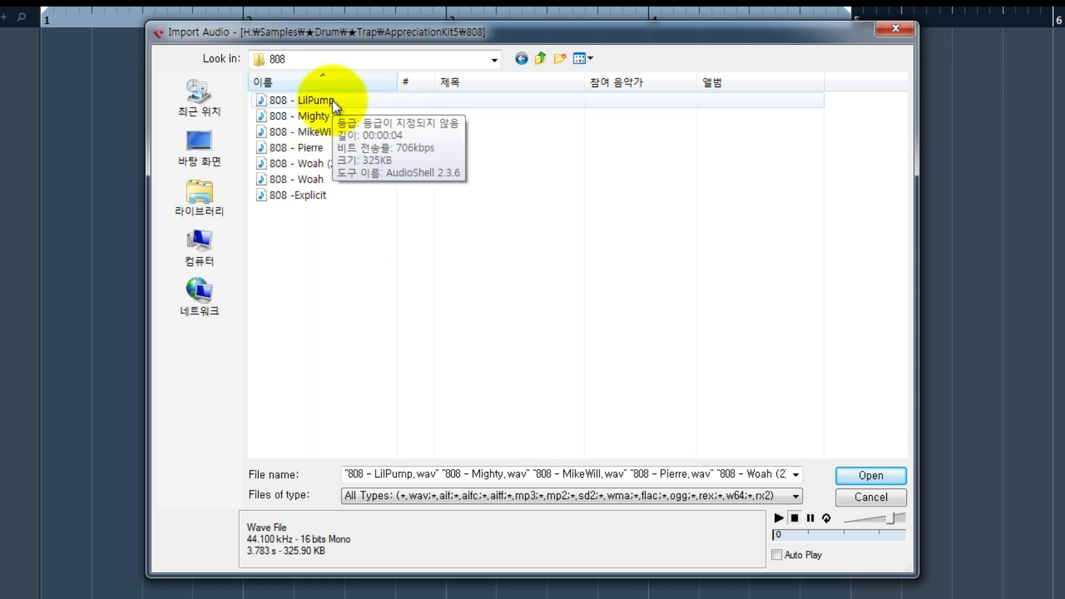
{"action": "right_click", "coordinate": [433, 307]}
{"action": "left_click", "coordinate": [357, 287]}
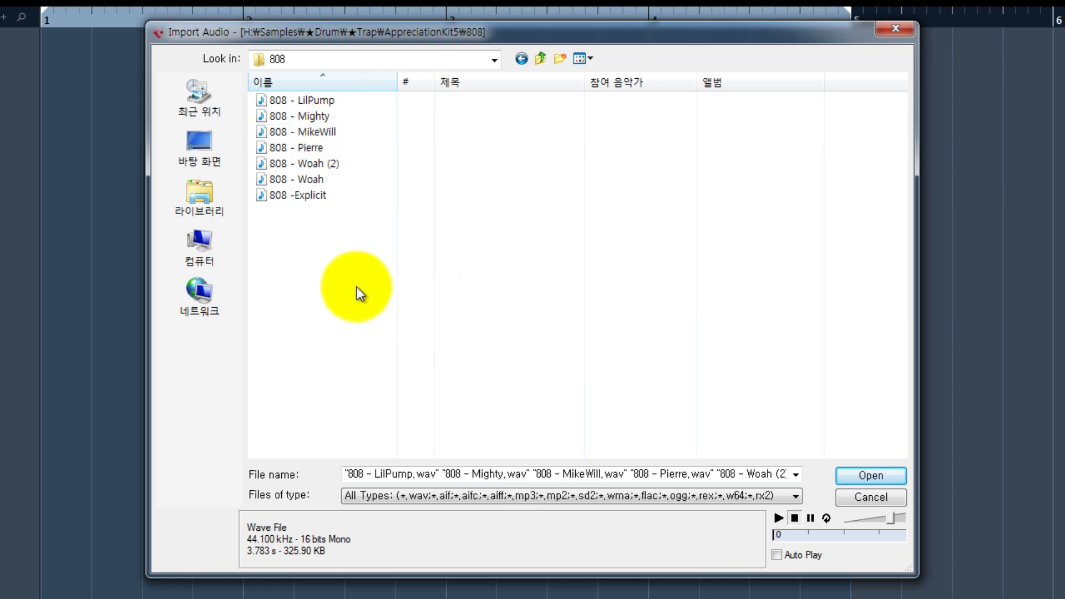
{"action": "right_click", "coordinate": [357, 287]}
{"action": "left_click", "coordinate": [505, 281]}
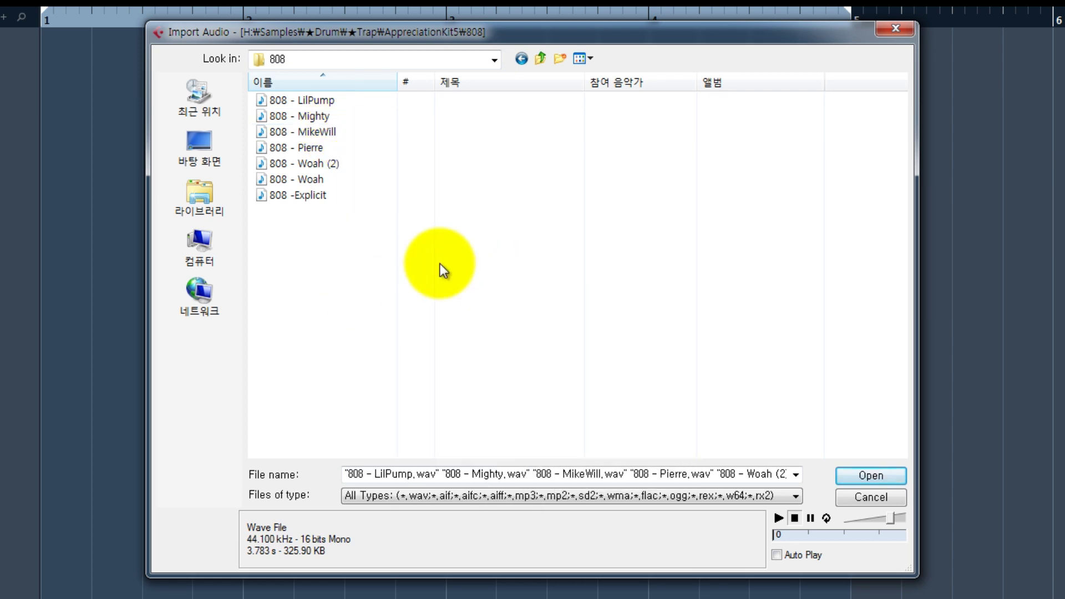
Step: Inspect the 808 - LilPump sample and audition the 808 - Mighty sample
{"action": "left_click", "coordinate": [331, 101]}
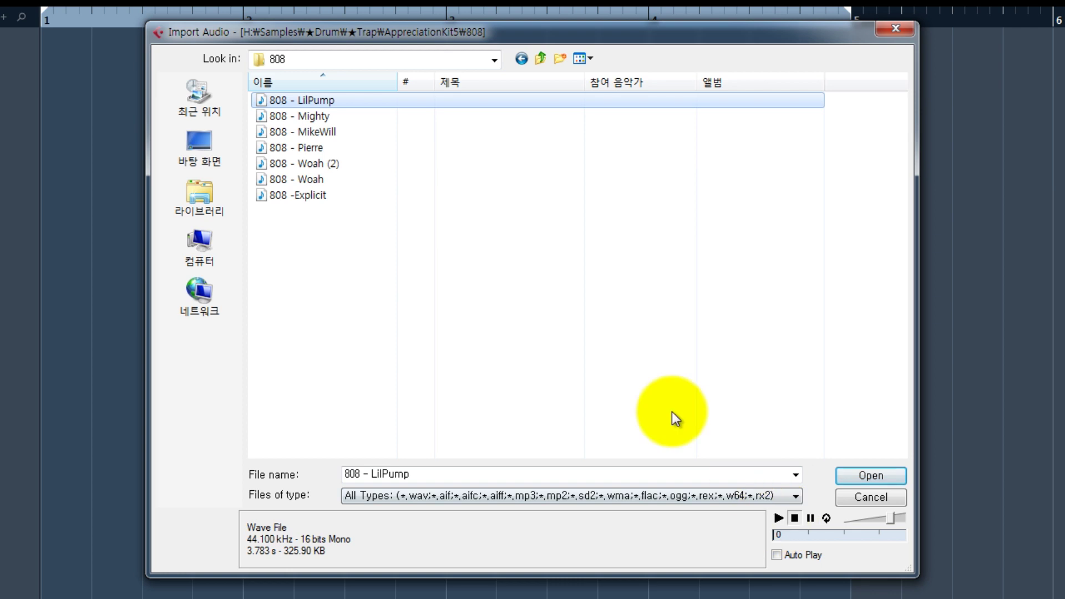
{"action": "left_click", "coordinate": [610, 357]}
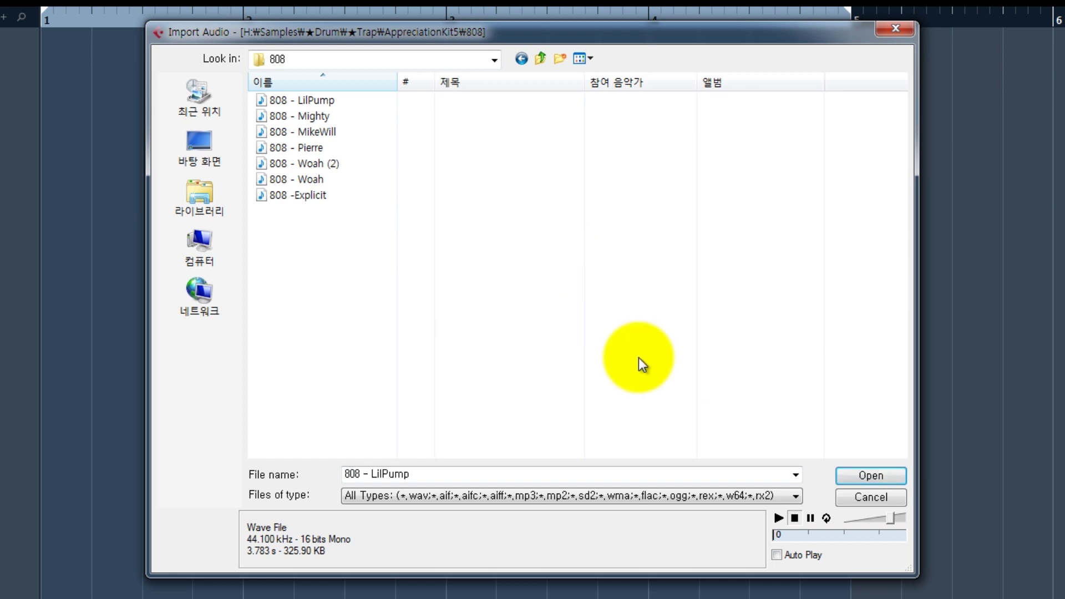
{"action": "left_click", "coordinate": [333, 117]}
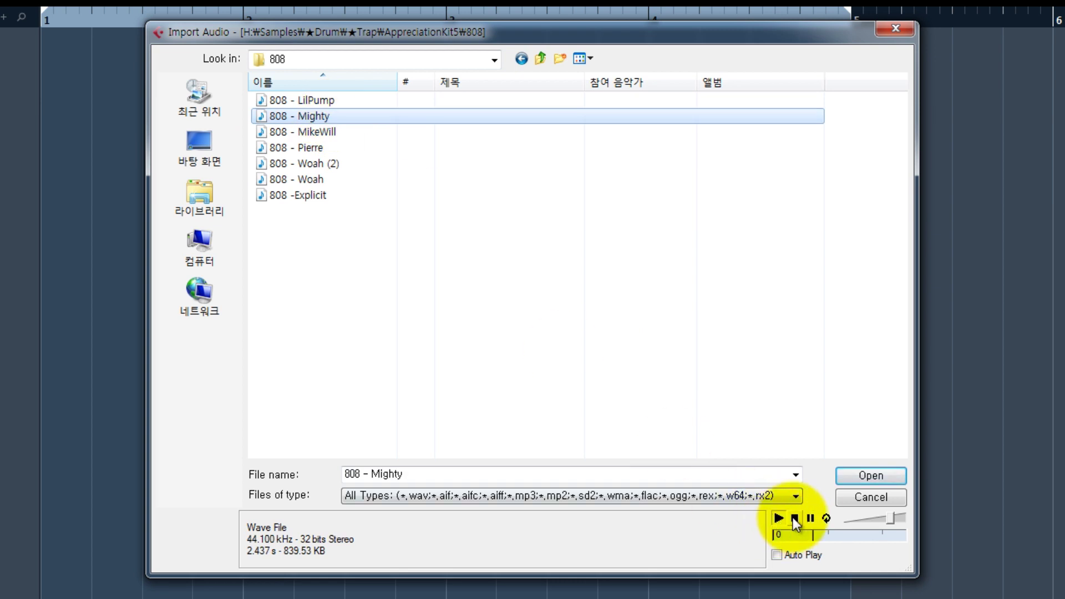
{"action": "left_click", "coordinate": [783, 521]}
Step: Audition the 808 - MikeWill sample several times, stopping playback between plays, and leave it selected
{"action": "left_click", "coordinate": [322, 134]}
{"action": "left_click", "coordinate": [781, 517]}
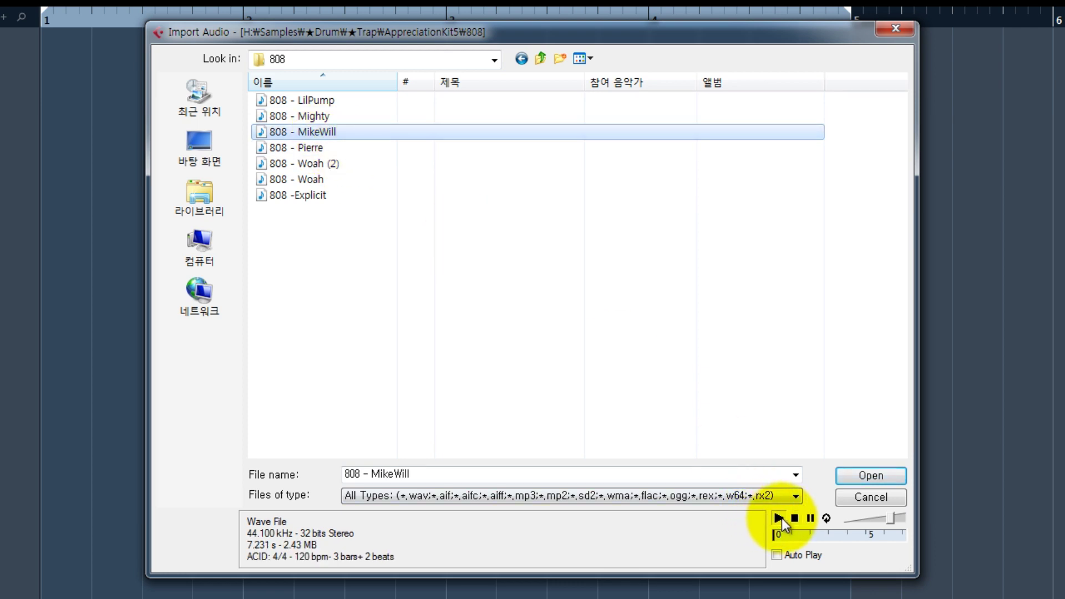
{"action": "left_click", "coordinate": [798, 523]}
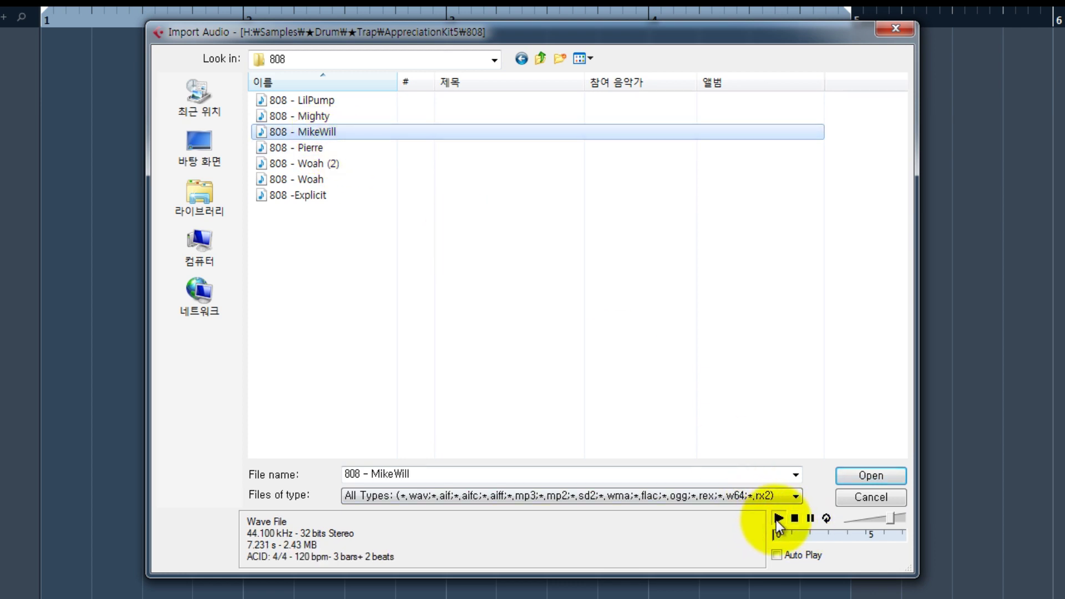
{"action": "left_click", "coordinate": [776, 520]}
{"action": "left_click", "coordinate": [793, 520]}
{"action": "left_click", "coordinate": [777, 519]}
{"action": "left_click", "coordinate": [792, 520]}
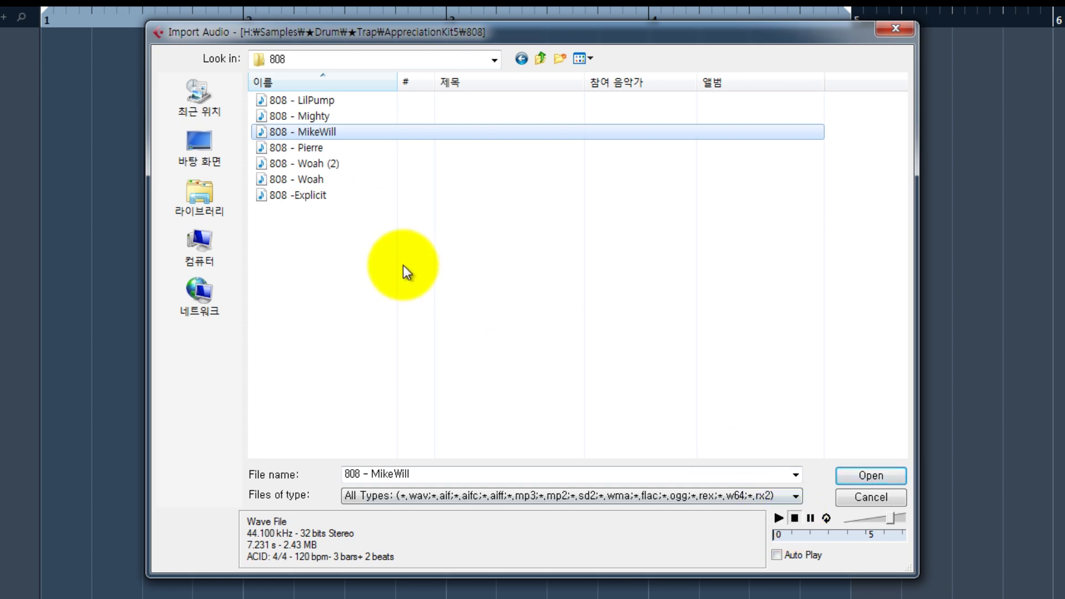
{"action": "mouse_move", "coordinate": [332, 148]}
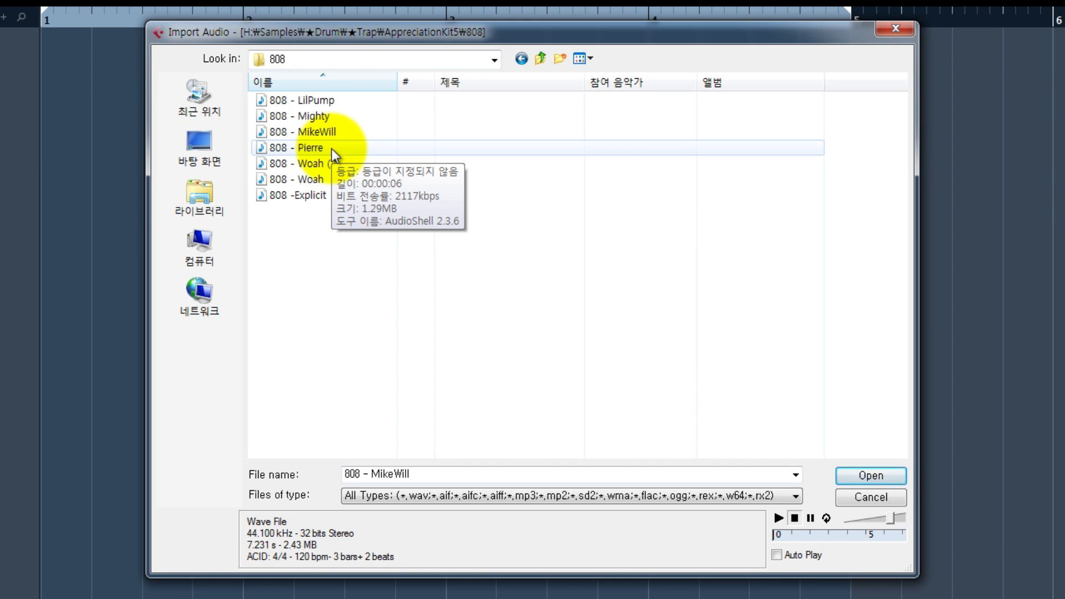
{"action": "left_click", "coordinate": [330, 131]}
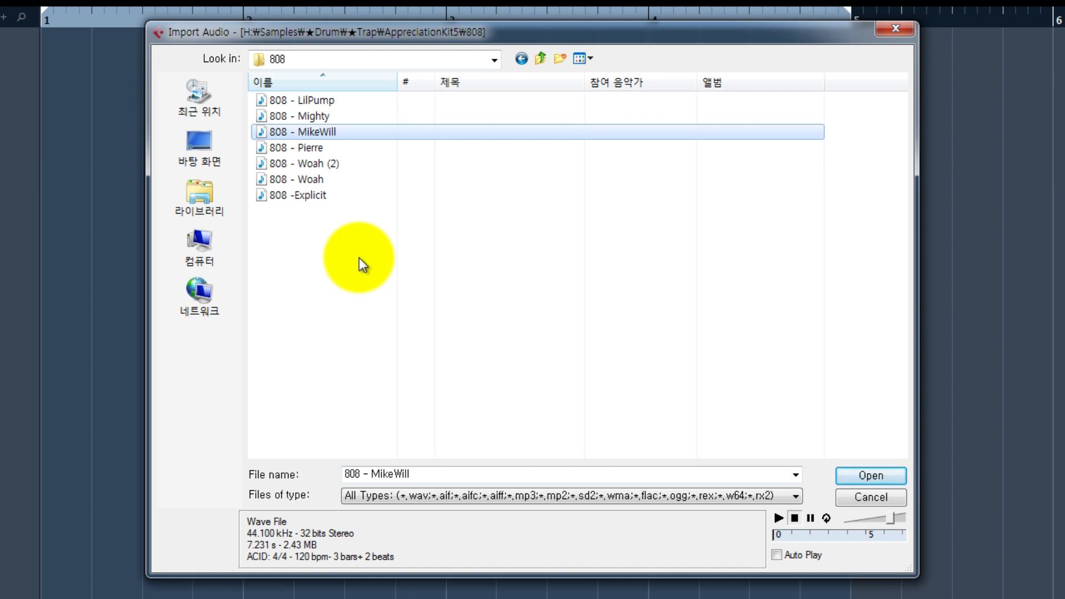
Step: Clear the current selection and audition the 808 - Woah (2) sample twice, stopping playback in between
{"action": "left_click", "coordinate": [358, 257]}
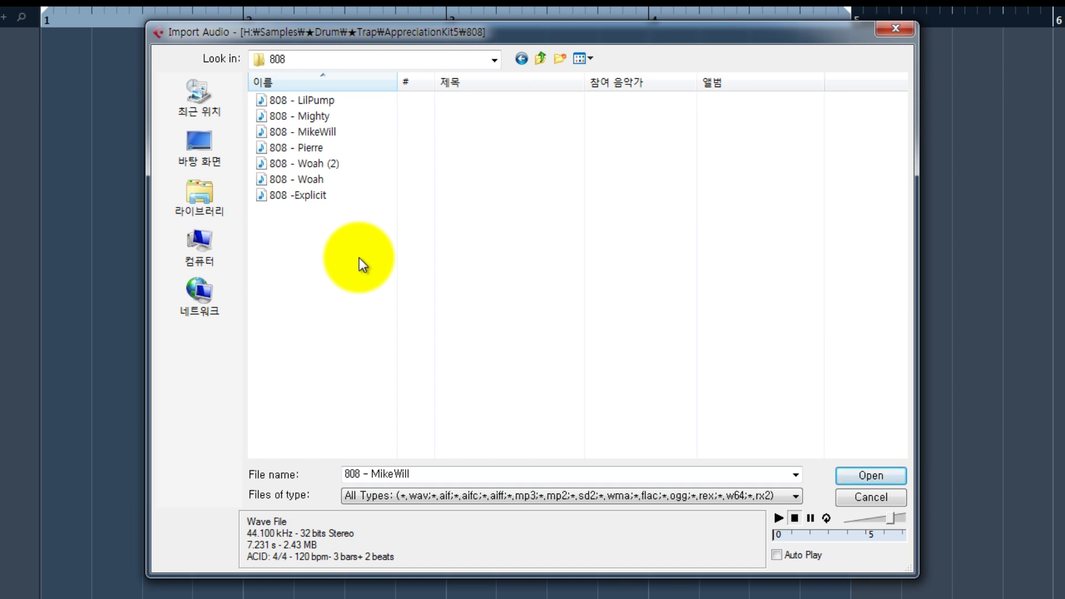
{"action": "left_click", "coordinate": [311, 163]}
{"action": "left_click", "coordinate": [779, 518]}
{"action": "left_click", "coordinate": [791, 519]}
{"action": "left_click", "coordinate": [782, 519]}
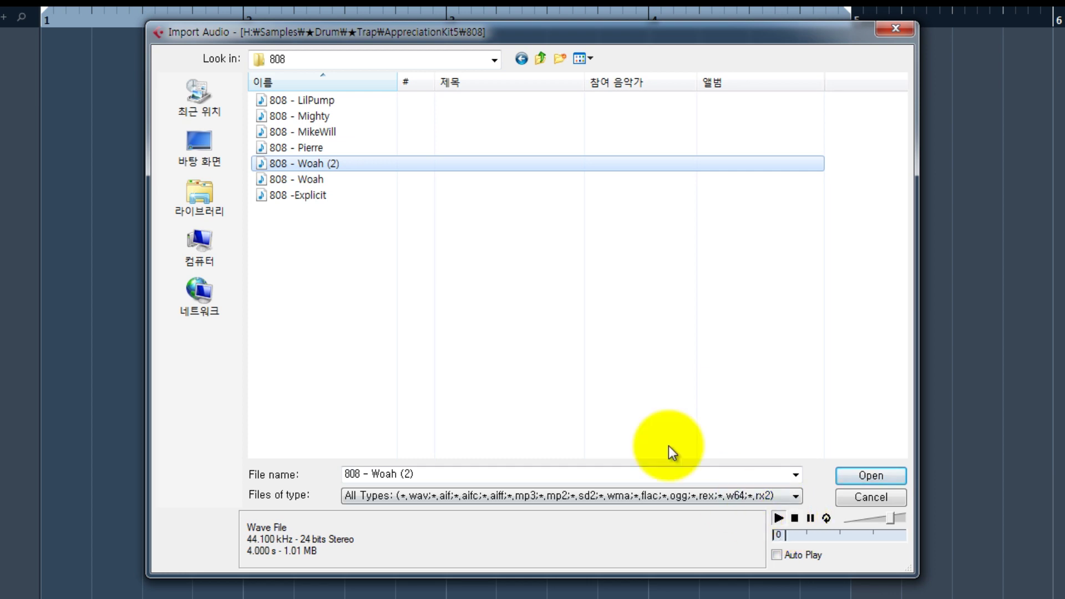
Step: Audition the 808 - Woah sample twice, stop playback and clear the file selection
{"action": "left_click", "coordinate": [340, 180]}
{"action": "left_click", "coordinate": [781, 520]}
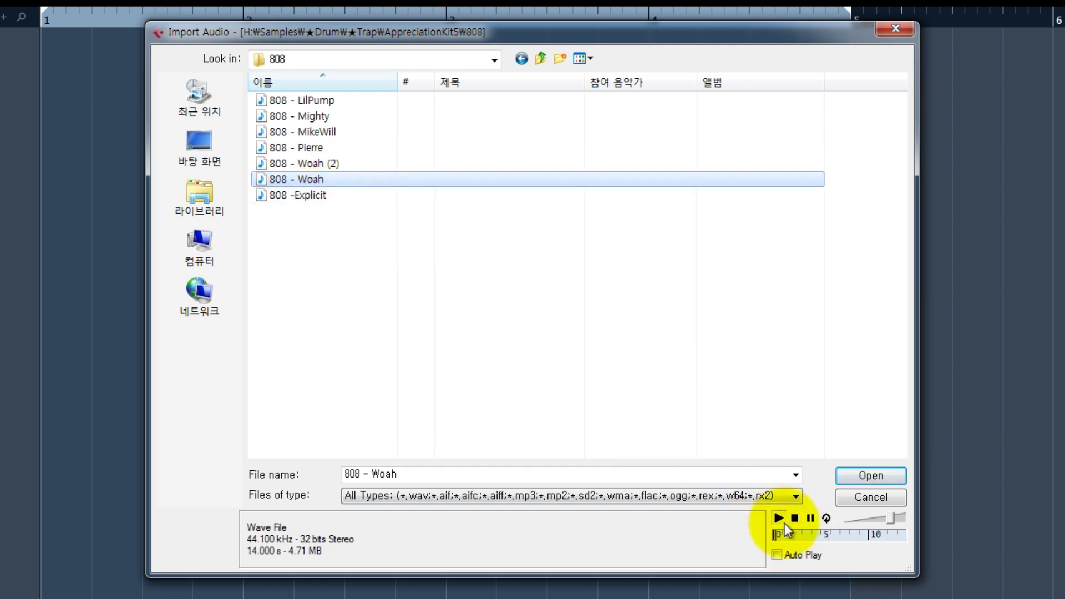
{"action": "left_click", "coordinate": [791, 520]}
{"action": "left_click", "coordinate": [781, 521]}
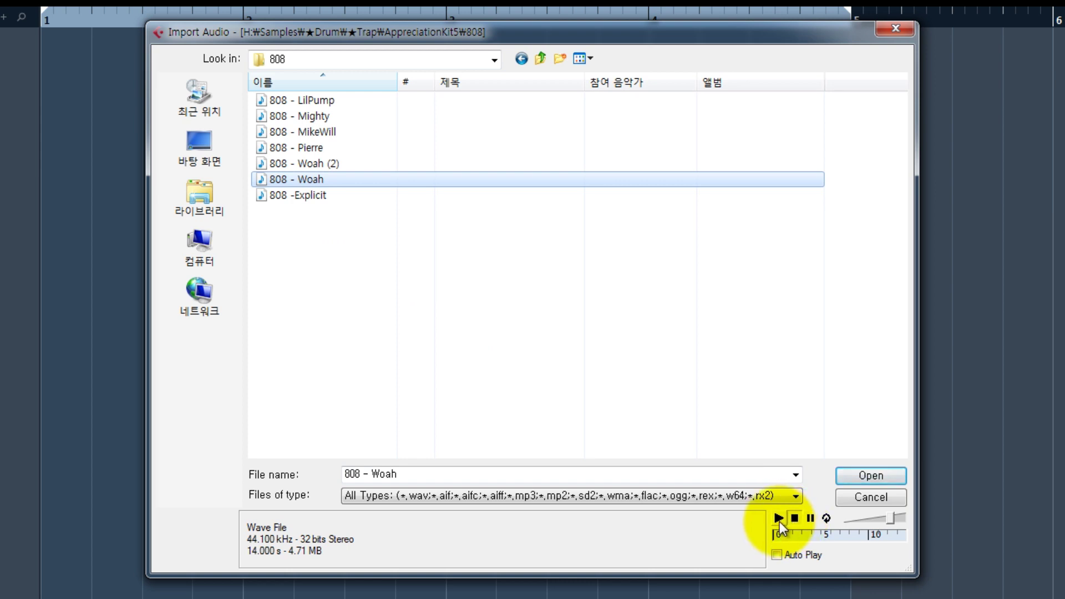
{"action": "left_click", "coordinate": [794, 519]}
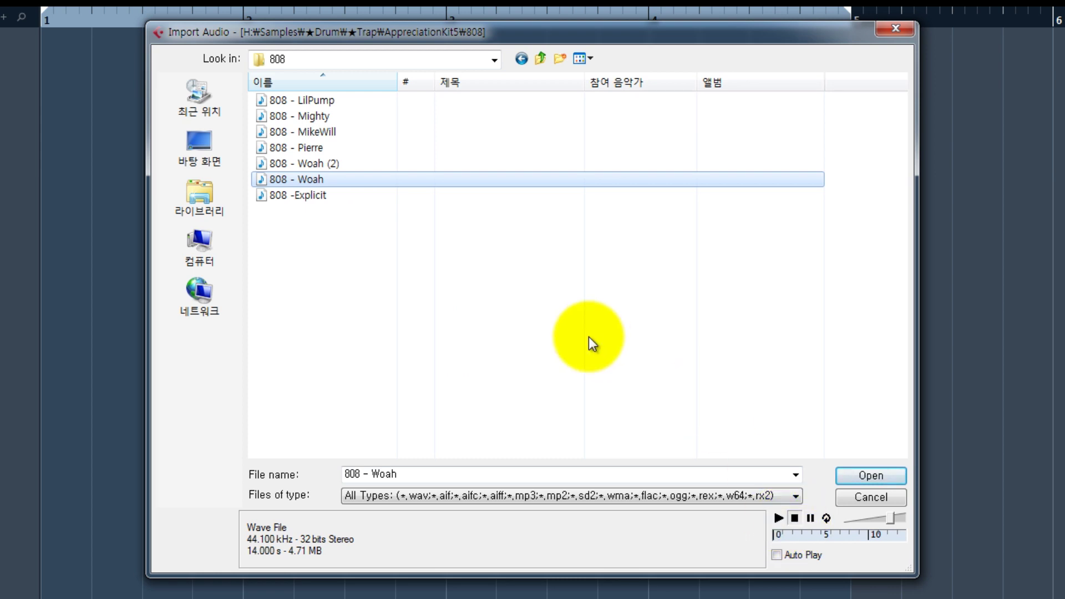
{"action": "left_click", "coordinate": [589, 339]}
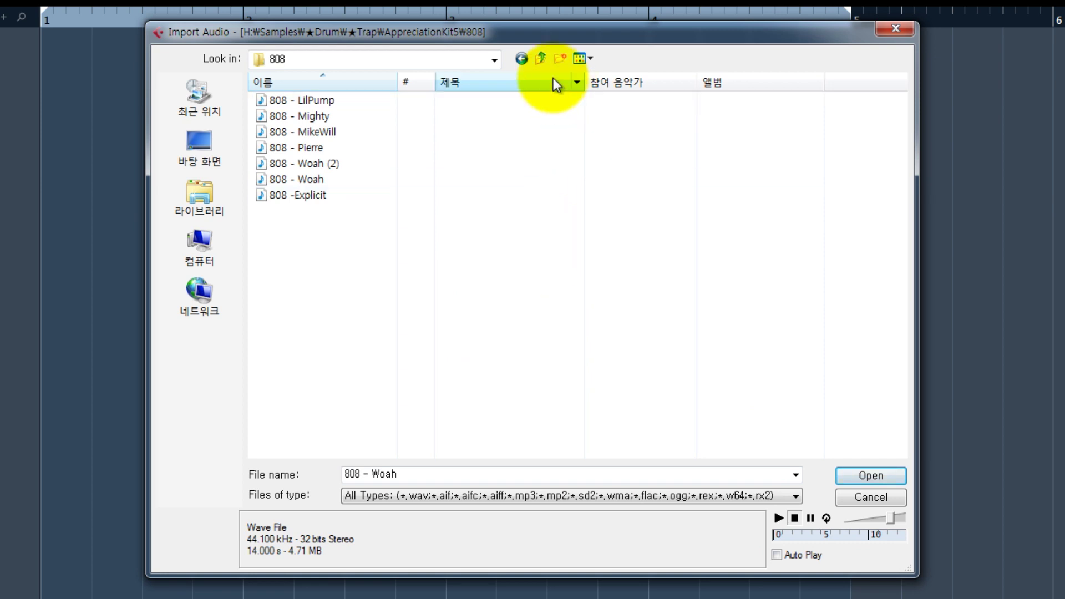
Step: Go up to AppreciationKit5, open the Clap folder and audition the Clap - LiveThin sample
{"action": "left_click", "coordinate": [540, 57]}
{"action": "right_click", "coordinate": [452, 273]}
{"action": "left_click", "coordinate": [452, 273]}
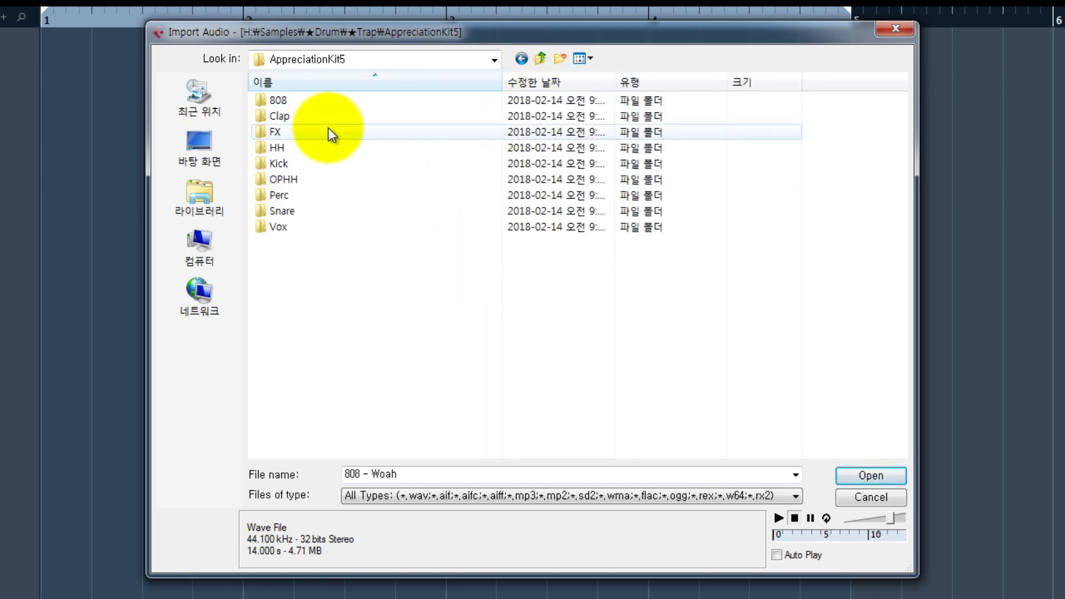
{"action": "double_click", "coordinate": [324, 117]}
{"action": "left_click", "coordinate": [331, 101]}
{"action": "left_click", "coordinate": [779, 518]}
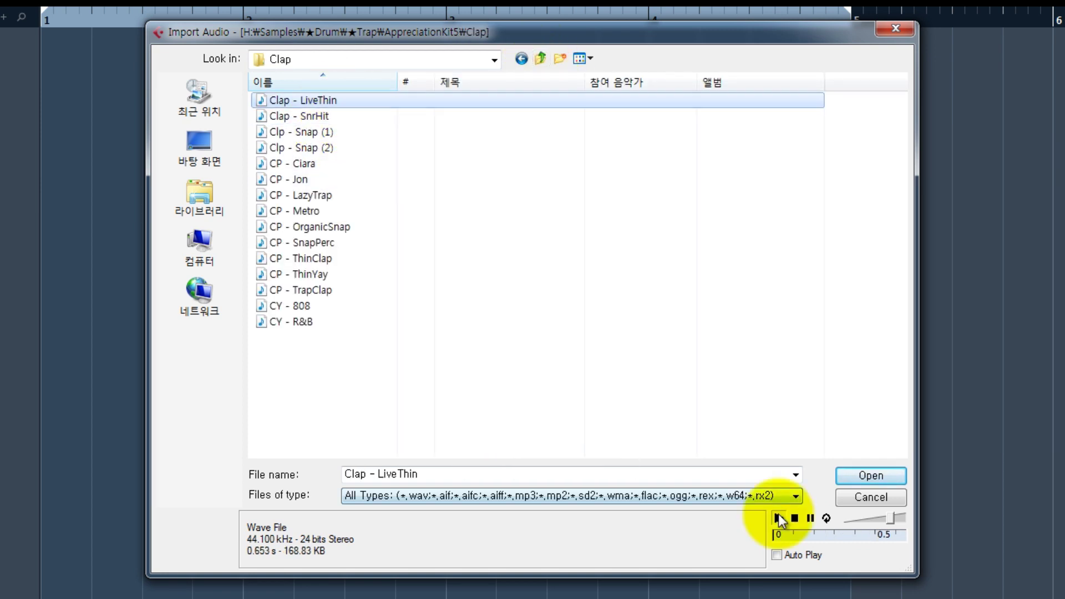
{"action": "left_click", "coordinate": [778, 519]}
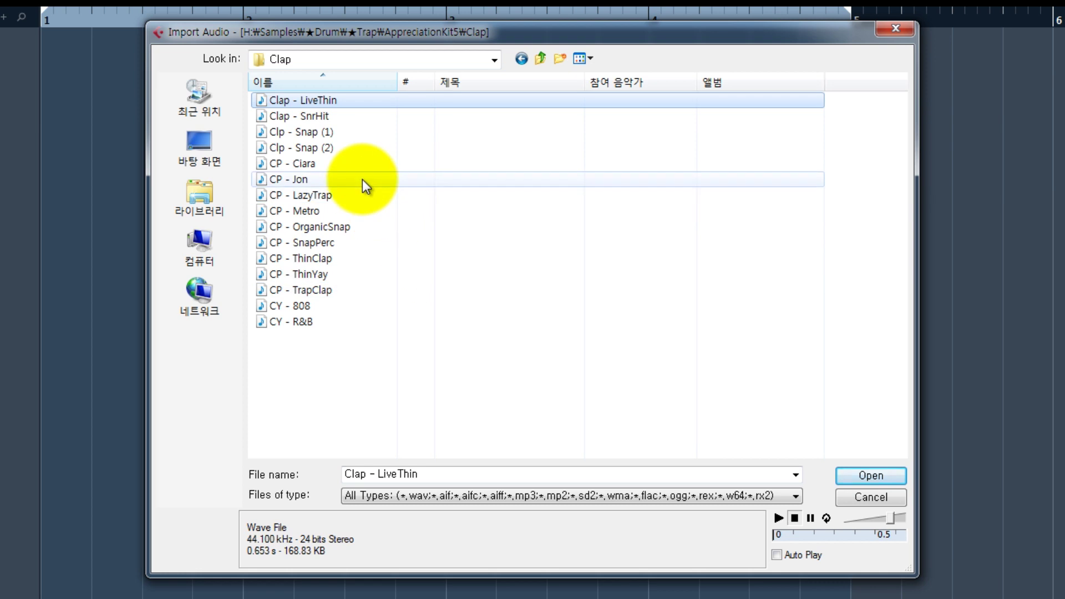
Step: Audition the CP - Ciara clap sample repeatedly
{"action": "left_click", "coordinate": [350, 166]}
{"action": "left_click", "coordinate": [779, 518]}
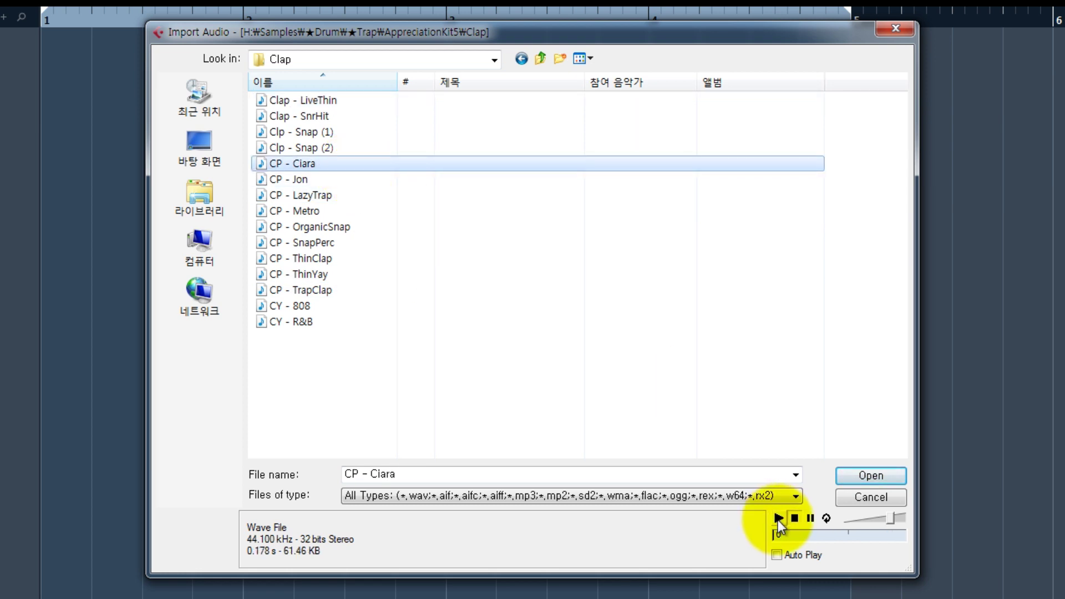
{"action": "left_click", "coordinate": [779, 519]}
{"action": "left_click", "coordinate": [778, 518]}
{"action": "left_click", "coordinate": [779, 519]}
{"action": "left_click", "coordinate": [778, 519]}
{"action": "left_click", "coordinate": [779, 518]}
{"action": "left_click", "coordinate": [779, 518]}
{"action": "left_click", "coordinate": [778, 519]}
{"action": "left_click", "coordinate": [779, 519]}
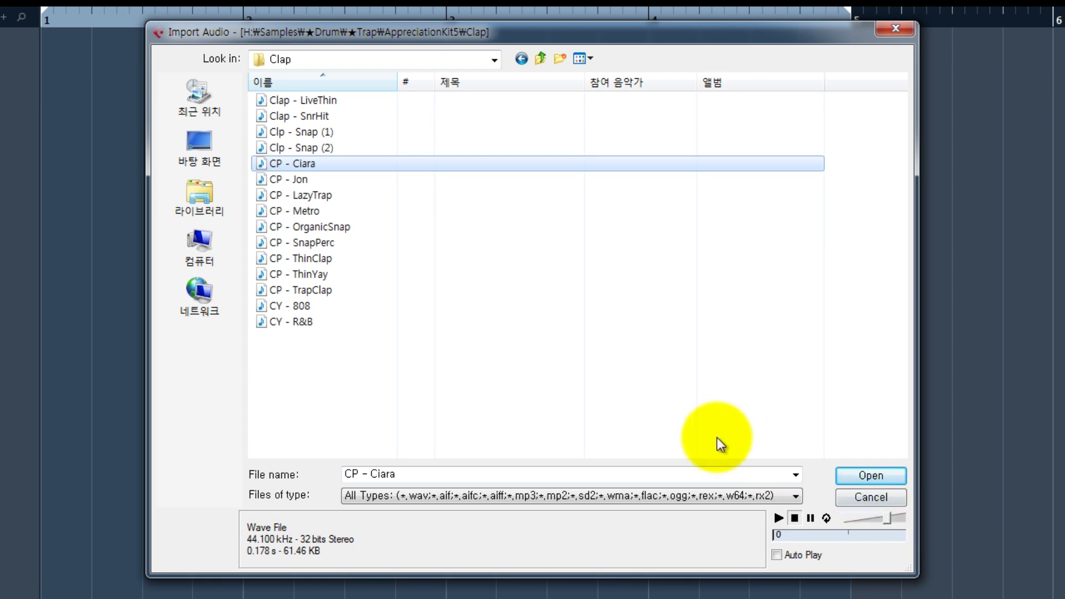
{"action": "left_click", "coordinate": [778, 519]}
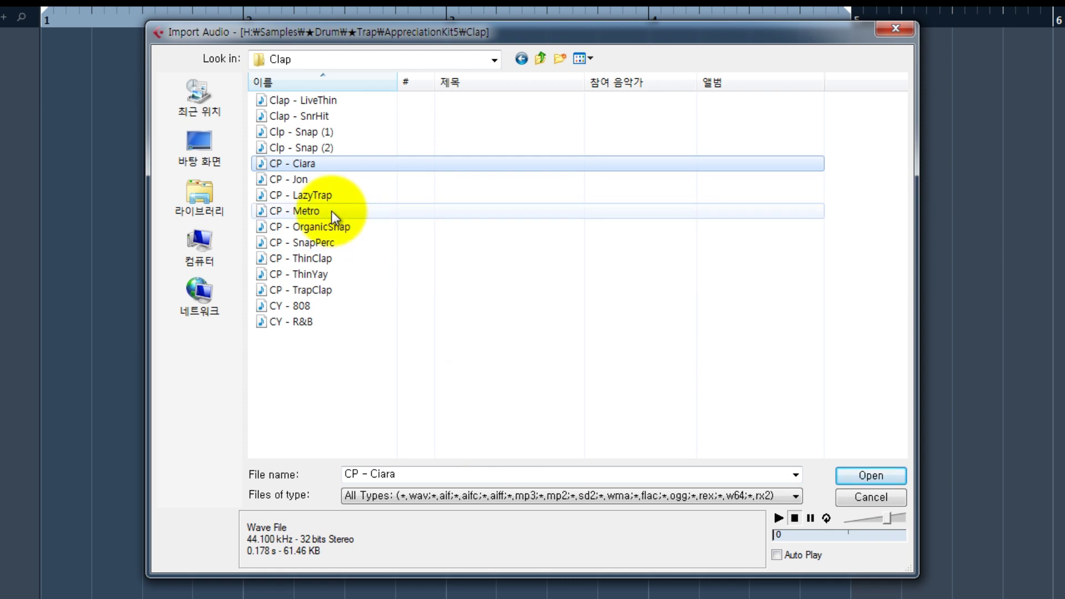
Step: Audition the CP - Jon sample twice with a stop in between, and reselect CP - Ciara
{"action": "left_click", "coordinate": [317, 180]}
{"action": "left_click", "coordinate": [779, 519]}
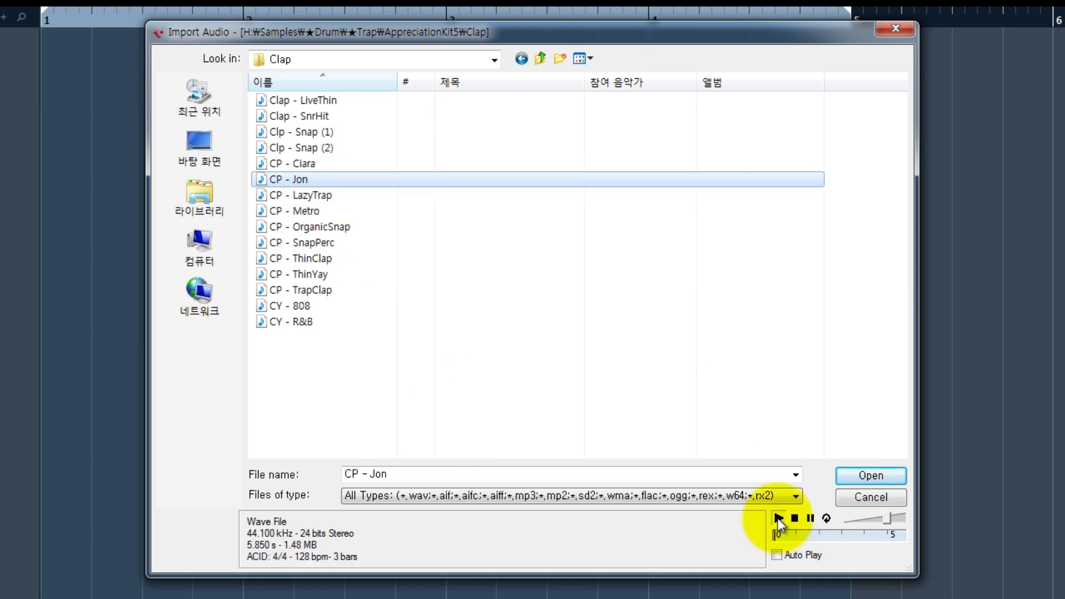
{"action": "left_click", "coordinate": [794, 520]}
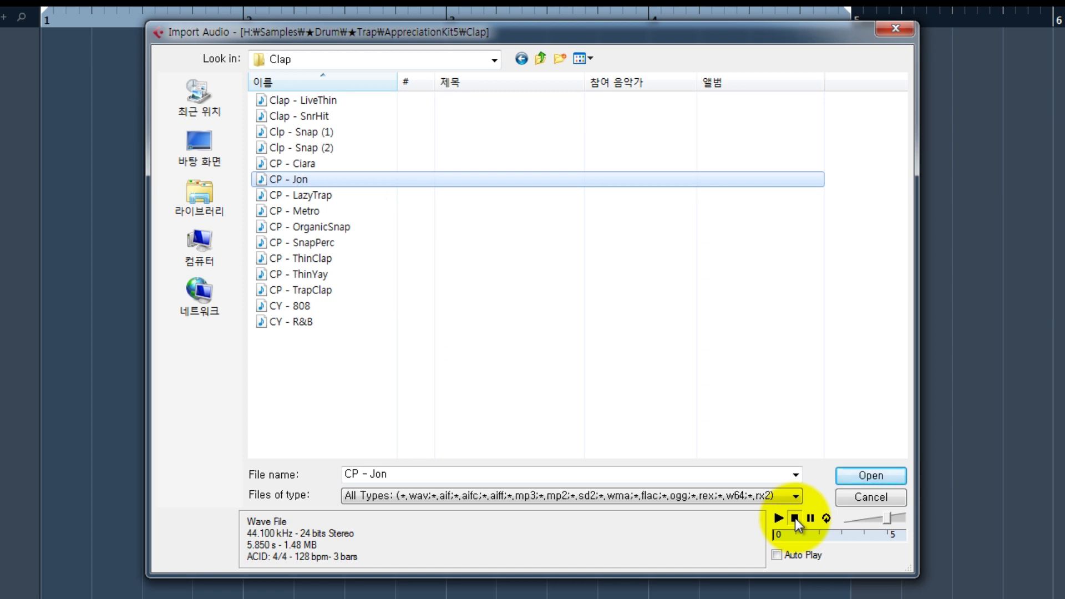
{"action": "left_click", "coordinate": [779, 518]}
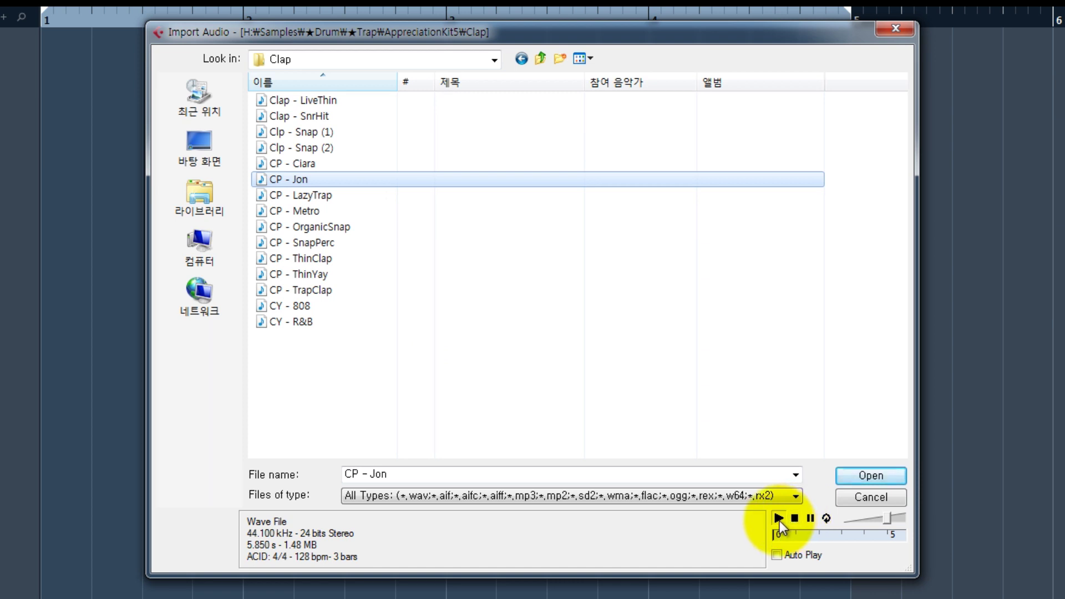
{"action": "left_click", "coordinate": [309, 164]}
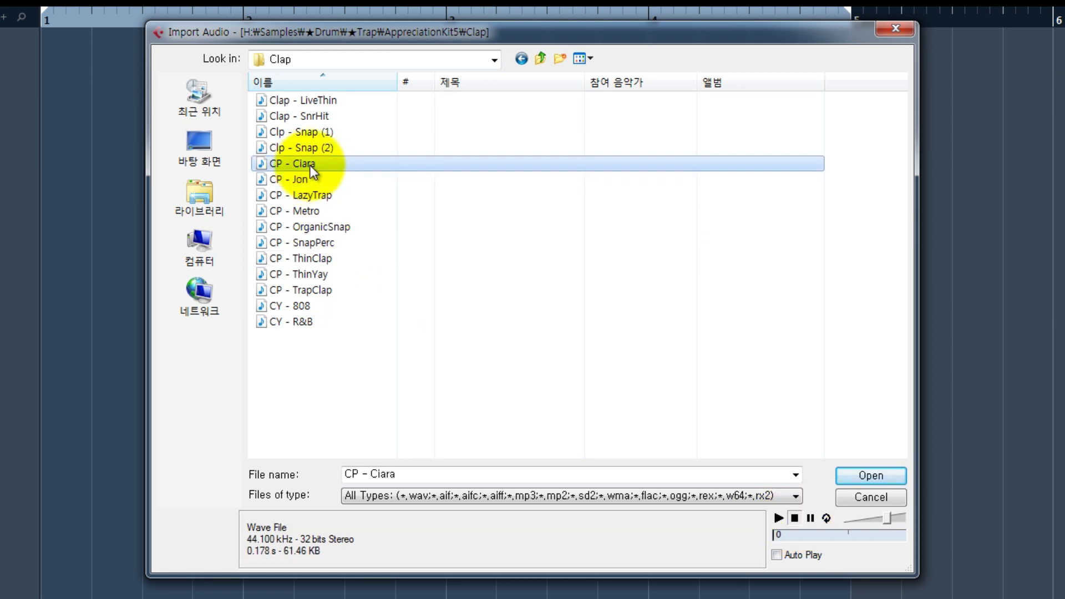
Step: Audition the CP - LazyTrap and CP - Metro clap samples, playing each more than once
{"action": "left_click", "coordinate": [336, 198]}
{"action": "left_click", "coordinate": [779, 519]}
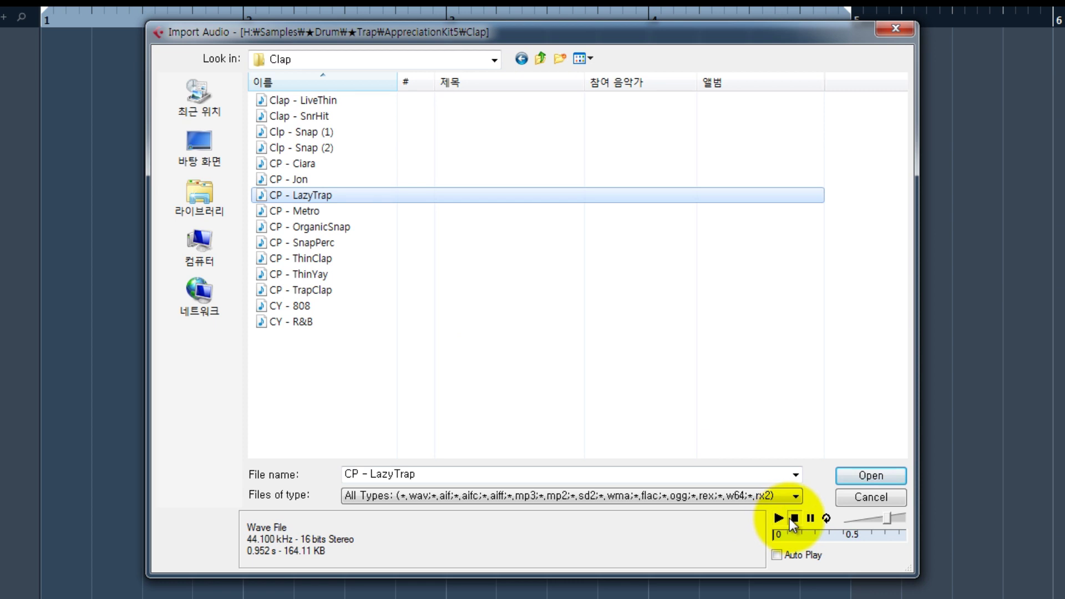
{"action": "left_click", "coordinate": [779, 519]}
{"action": "key", "text": "Down"}
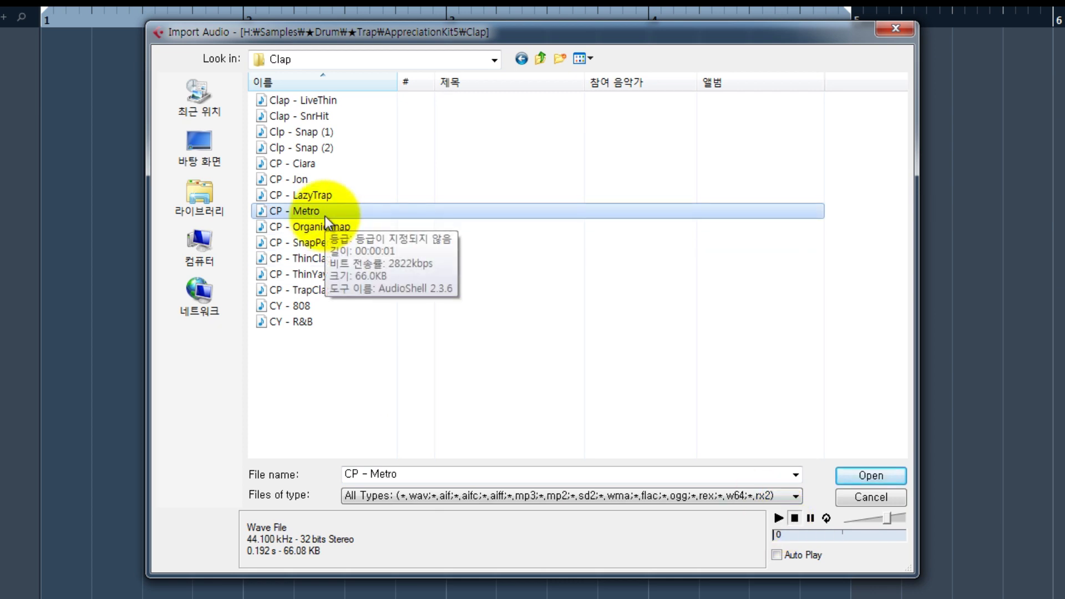
{"action": "left_click", "coordinate": [779, 521]}
{"action": "left_click", "coordinate": [779, 522]}
{"action": "left_click", "coordinate": [778, 522]}
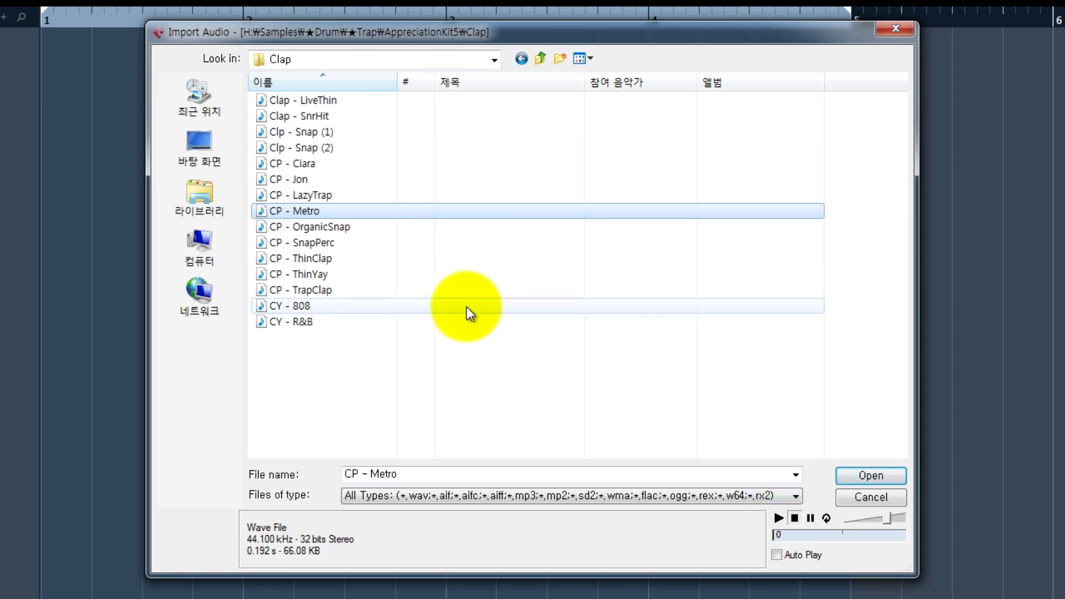
Step: Go through the clap samples one by one from CP - OrganicSnap to CP - TrapClap
{"action": "left_click", "coordinate": [360, 226]}
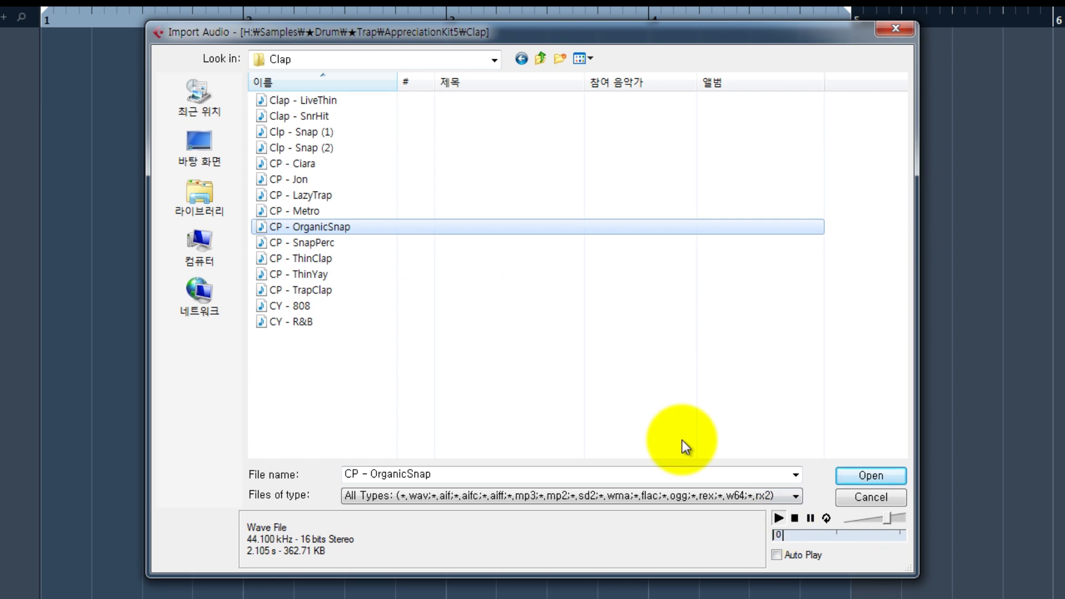
{"action": "key", "text": "Down"}
{"action": "key", "text": "Down"}
{"action": "key", "text": "Down"}
{"action": "key", "text": "Down"}
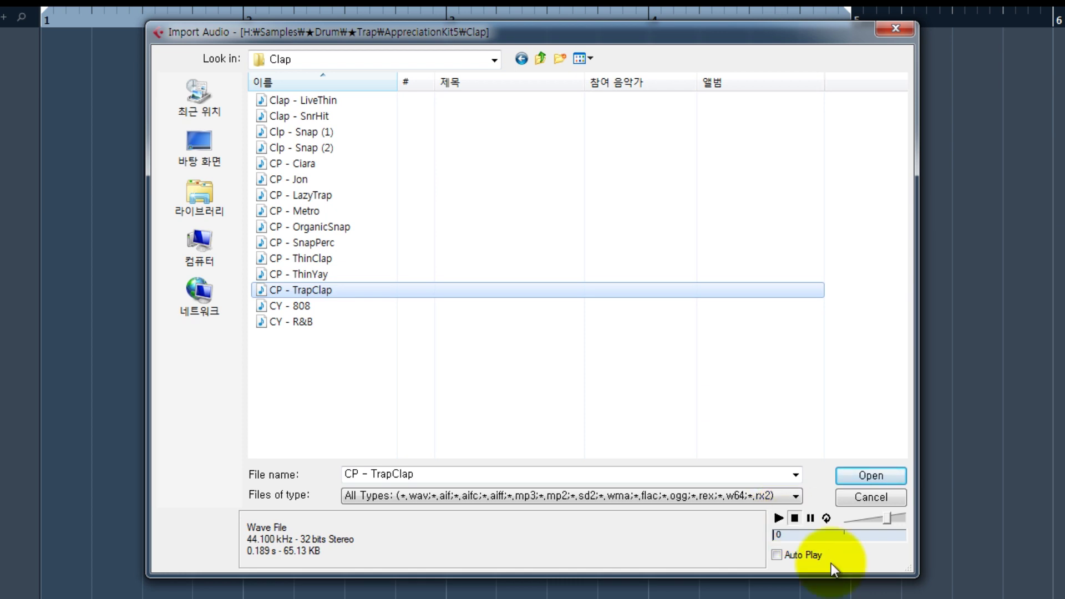
Step: Return to AppreciationKit5, open the HH folder and audition the H - John hi-hat sample several times
{"action": "left_click", "coordinate": [520, 59]}
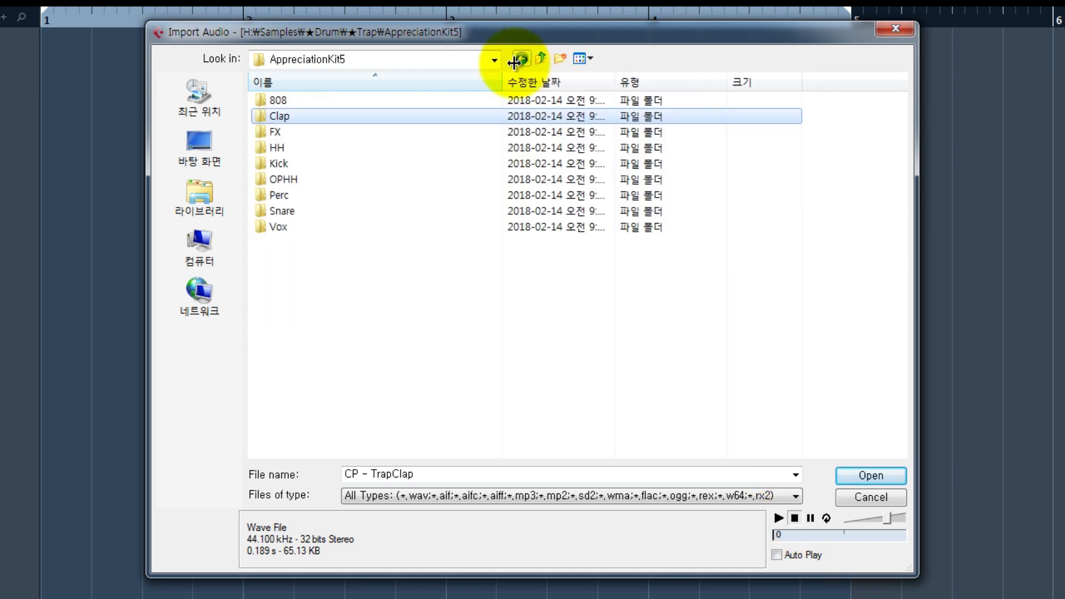
{"action": "double_click", "coordinate": [300, 150]}
{"action": "left_click", "coordinate": [779, 522]}
{"action": "left_click", "coordinate": [335, 147]}
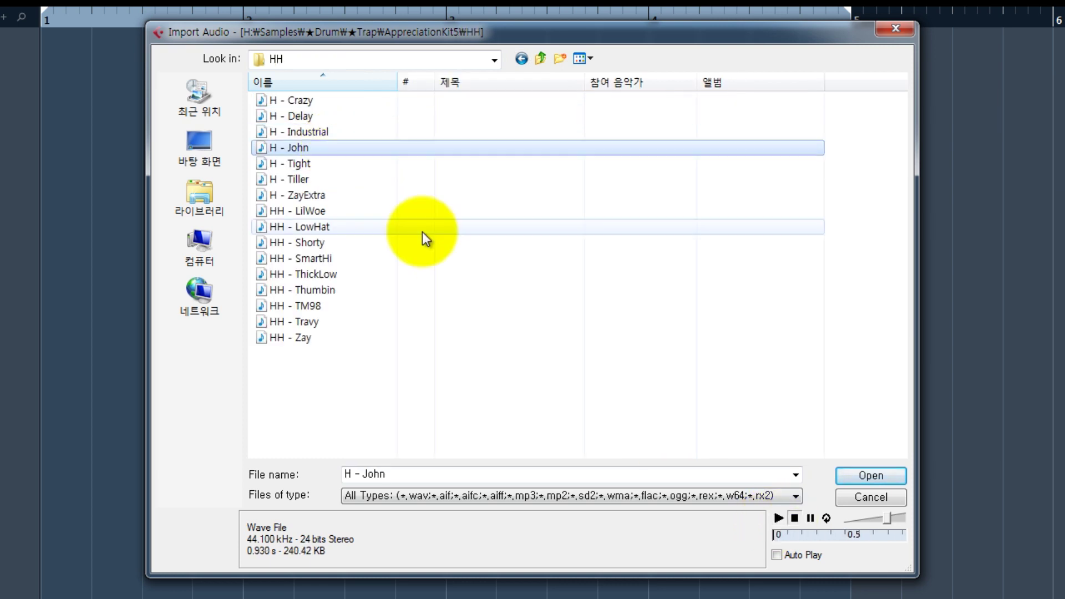
{"action": "left_click", "coordinate": [778, 520]}
{"action": "left_click", "coordinate": [778, 523]}
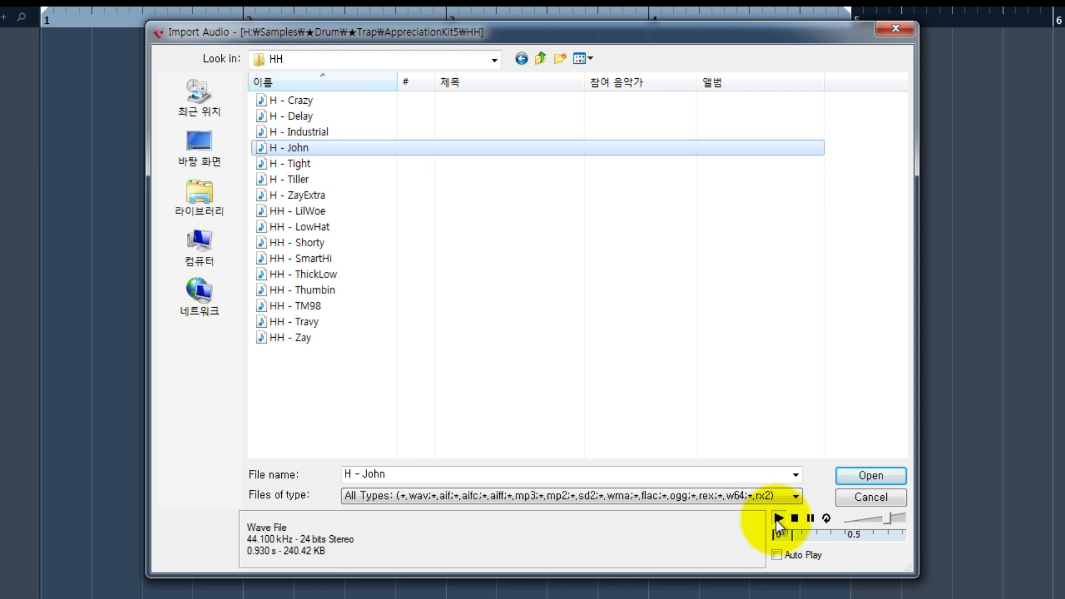
{"action": "left_click", "coordinate": [779, 522]}
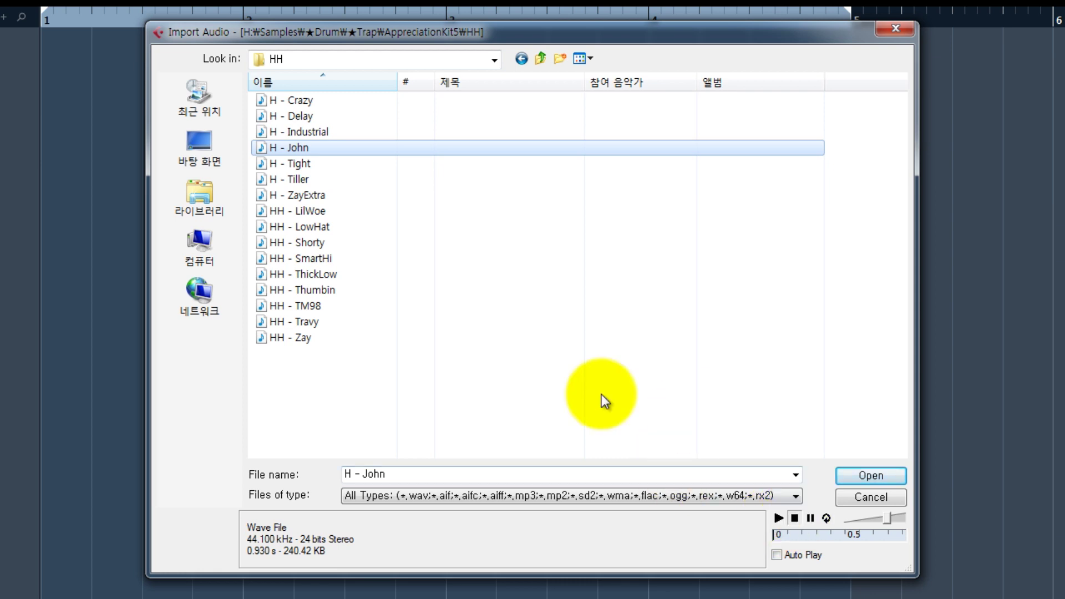
Step: Audition the H - Tight and H - Tiller hi-hat samples
{"action": "left_click", "coordinate": [333, 164]}
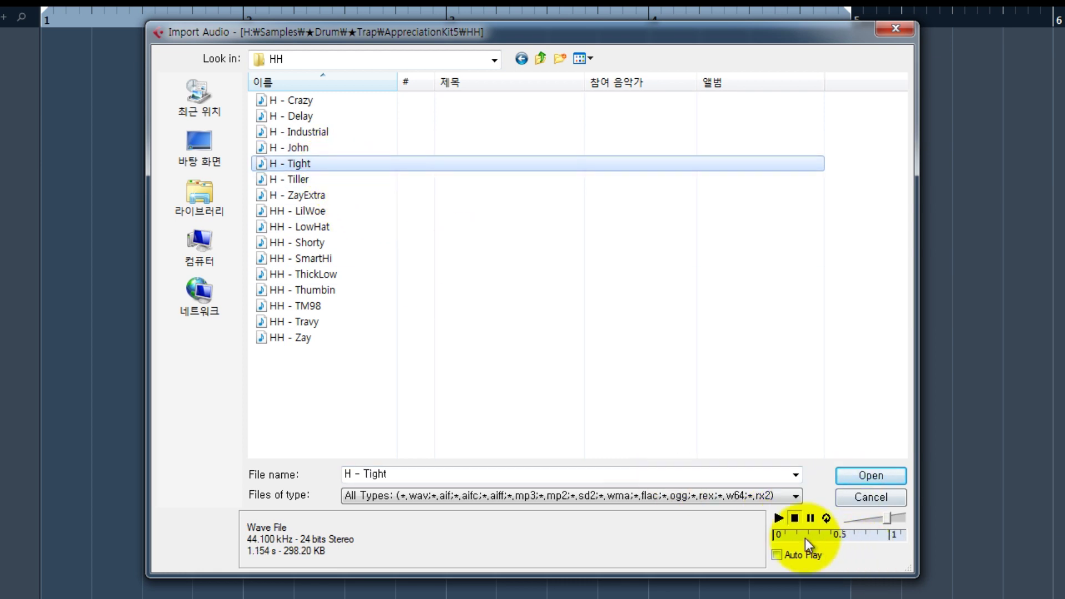
{"action": "left_click", "coordinate": [779, 522]}
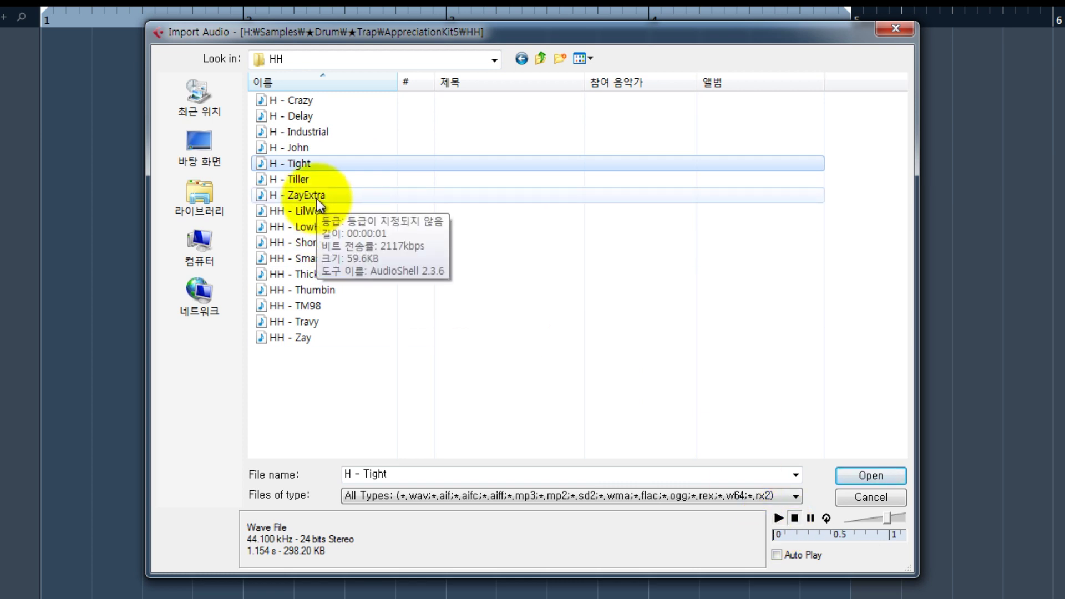
{"action": "left_click", "coordinate": [302, 178]}
{"action": "left_click", "coordinate": [779, 519]}
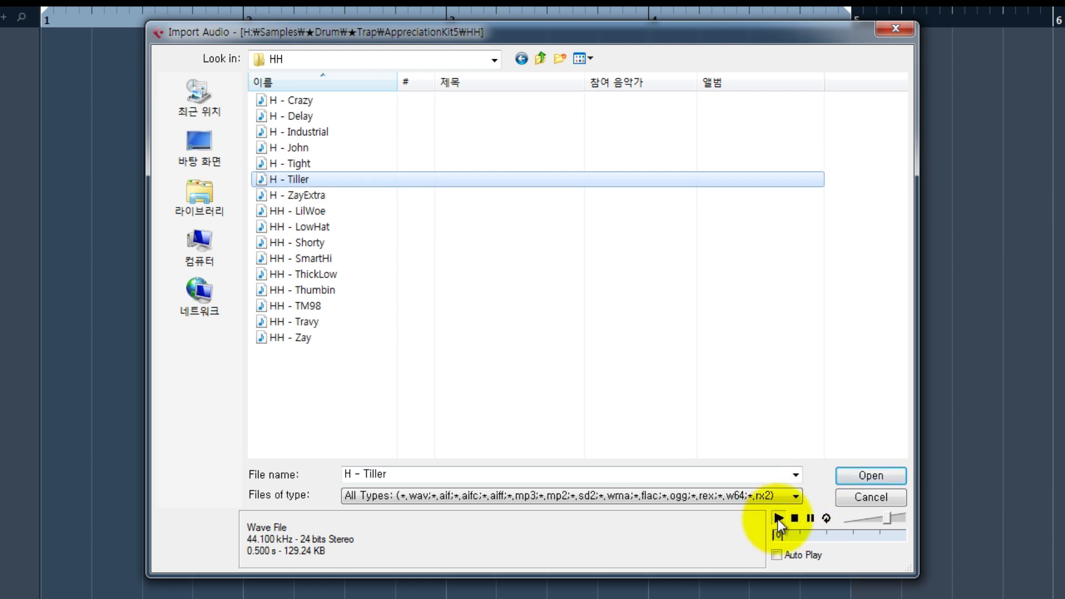
Step: Audition the HH - SmartHi hi-hat sample several times in a row
{"action": "left_click", "coordinate": [439, 258]}
{"action": "left_click", "coordinate": [777, 520]}
{"action": "left_click", "coordinate": [777, 520]}
{"action": "left_click", "coordinate": [777, 520]}
{"action": "left_click", "coordinate": [777, 520]}
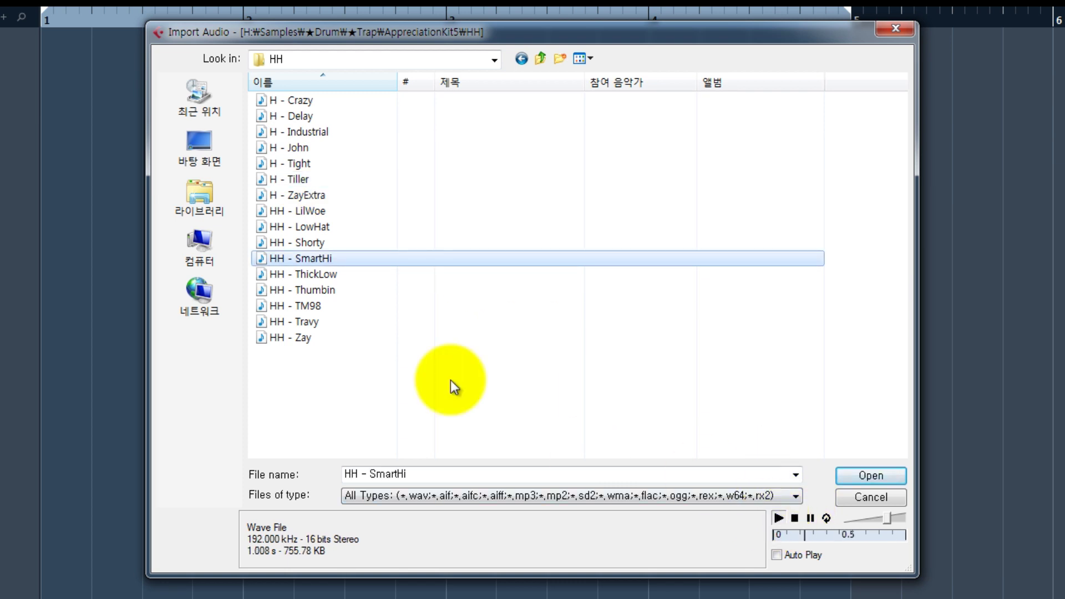
Step: Audition the HH - Travy and HH - Zay hi-hat samples and clear the file selection
{"action": "left_click", "coordinate": [554, 321]}
{"action": "left_click", "coordinate": [779, 519]}
{"action": "left_click", "coordinate": [388, 337]}
{"action": "left_click", "coordinate": [778, 519]}
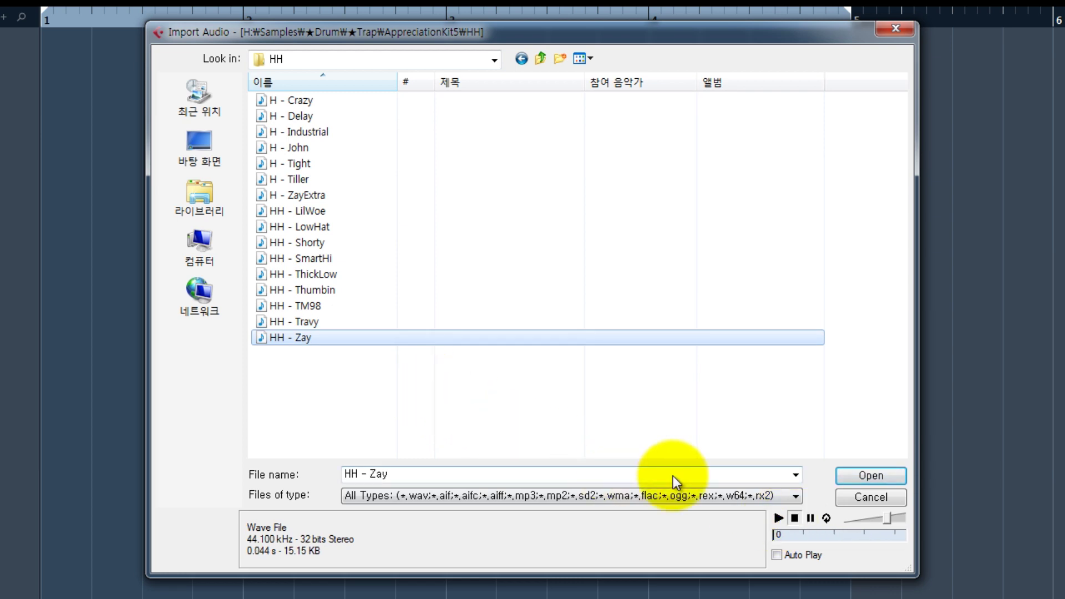
{"action": "left_click", "coordinate": [779, 519]}
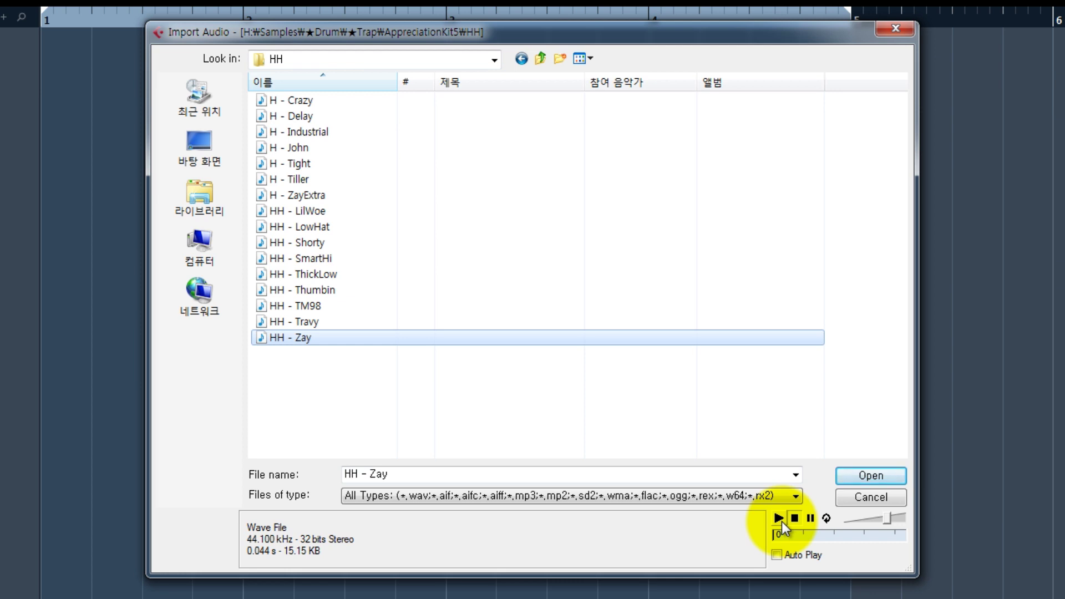
{"action": "left_click", "coordinate": [388, 385]}
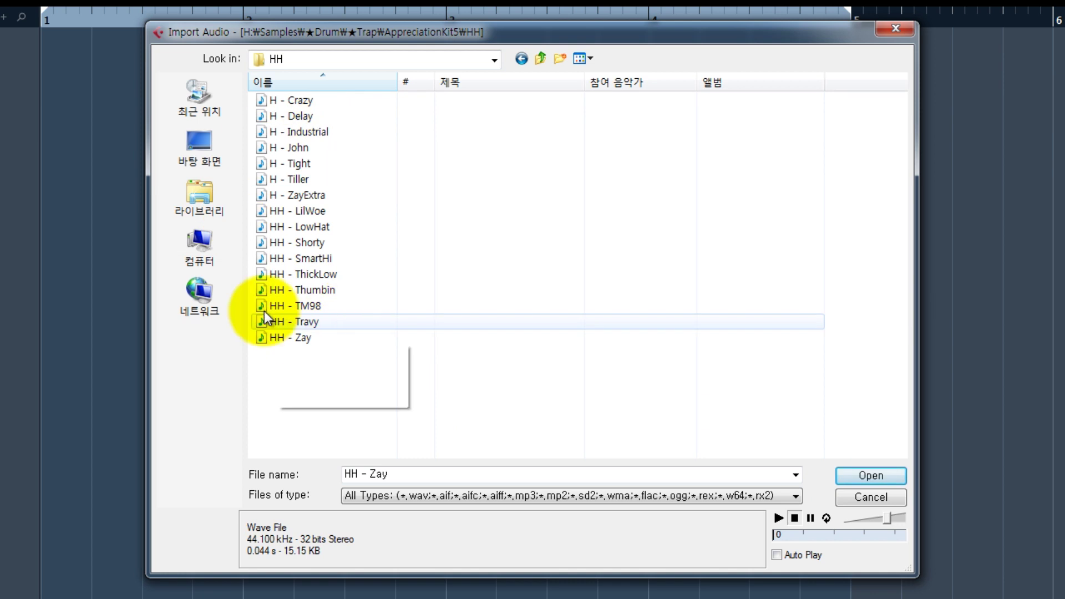
Step: Go through the hi-hat samples HH - SmartHi, HH - ThickLow and HH - Thumbin in order
{"action": "left_click", "coordinate": [331, 264]}
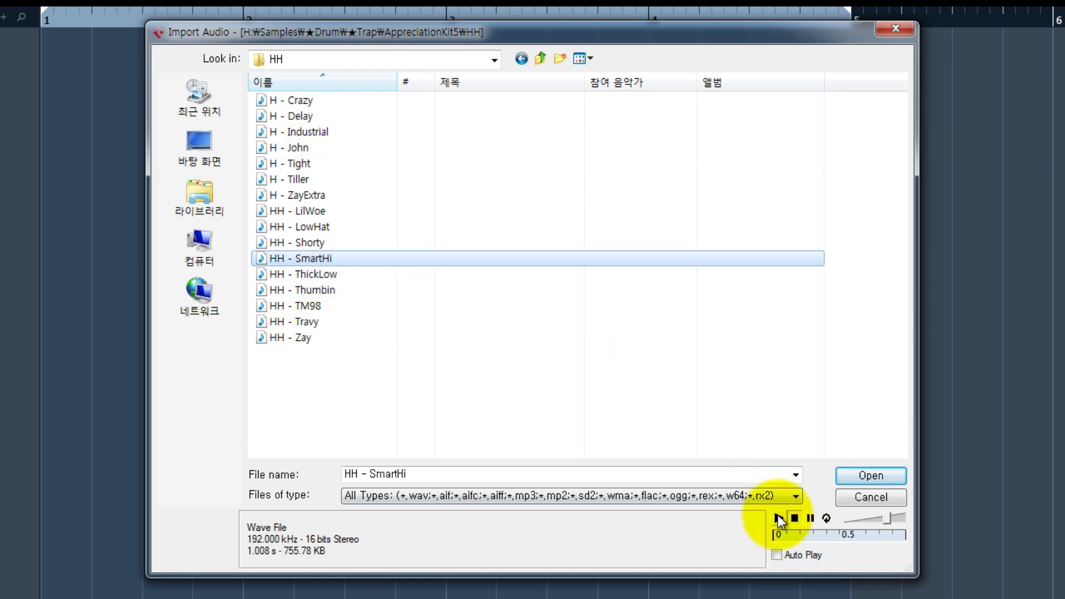
{"action": "key", "text": "Down"}
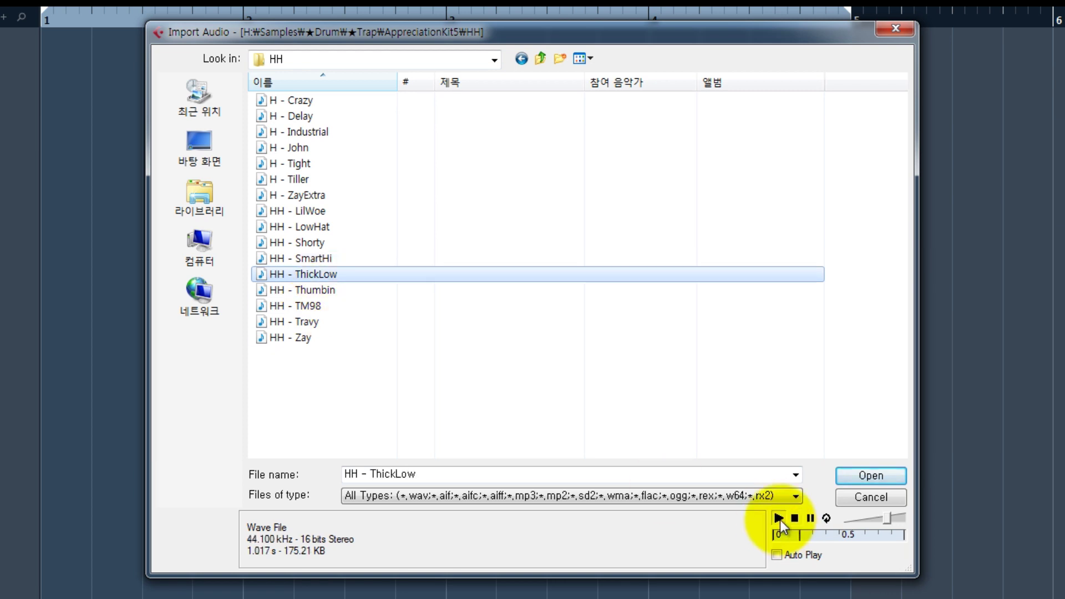
{"action": "key", "text": "Down"}
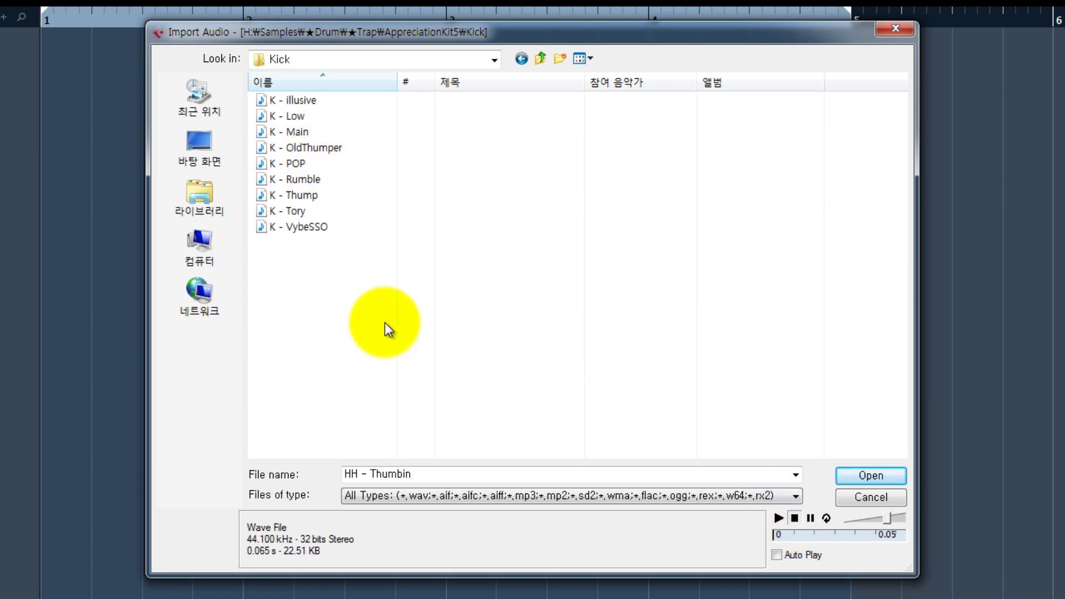
Step: Audition the K - Tory kick sample several times from the kit's Kick folder
{"action": "left_click_drag", "start_coordinate": [385, 323], "coordinate": [241, 92]}
{"action": "left_click", "coordinate": [392, 310]}
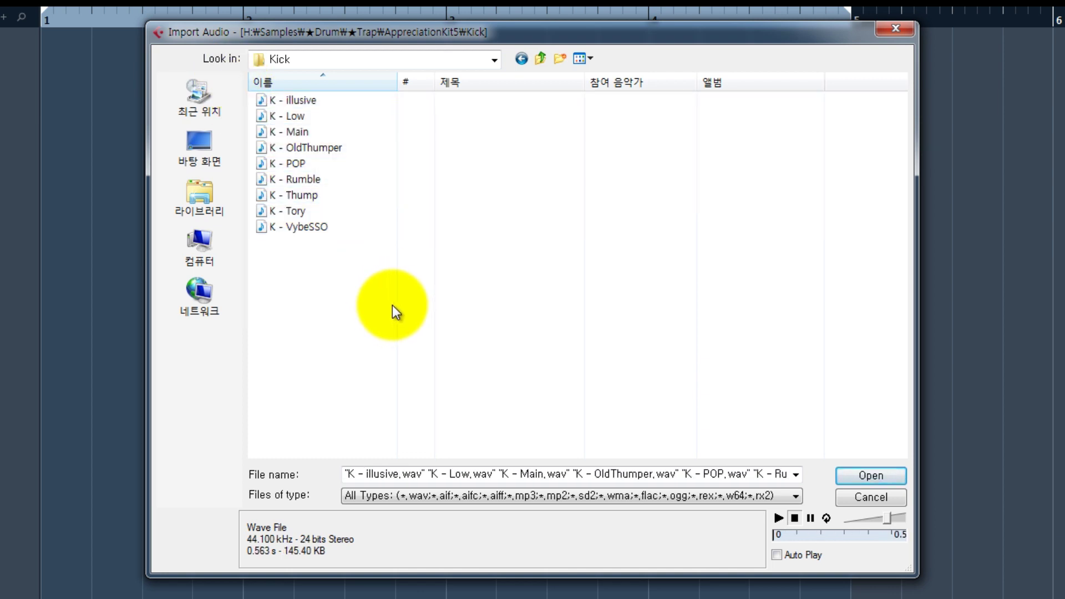
{"action": "left_click", "coordinate": [317, 213]}
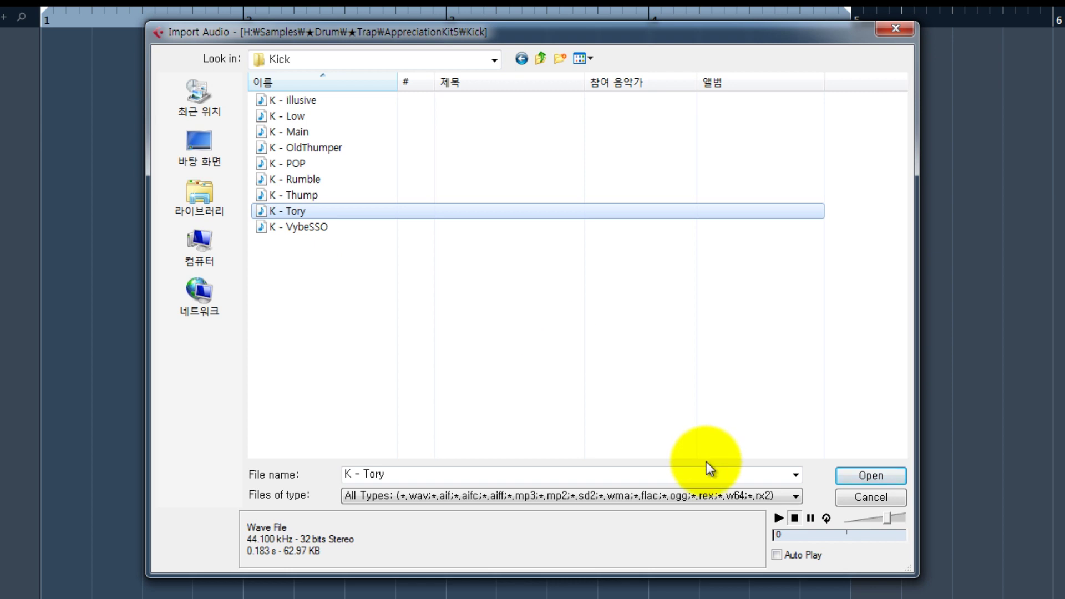
{"action": "left_click", "coordinate": [776, 520]}
{"action": "left_click", "coordinate": [776, 519]}
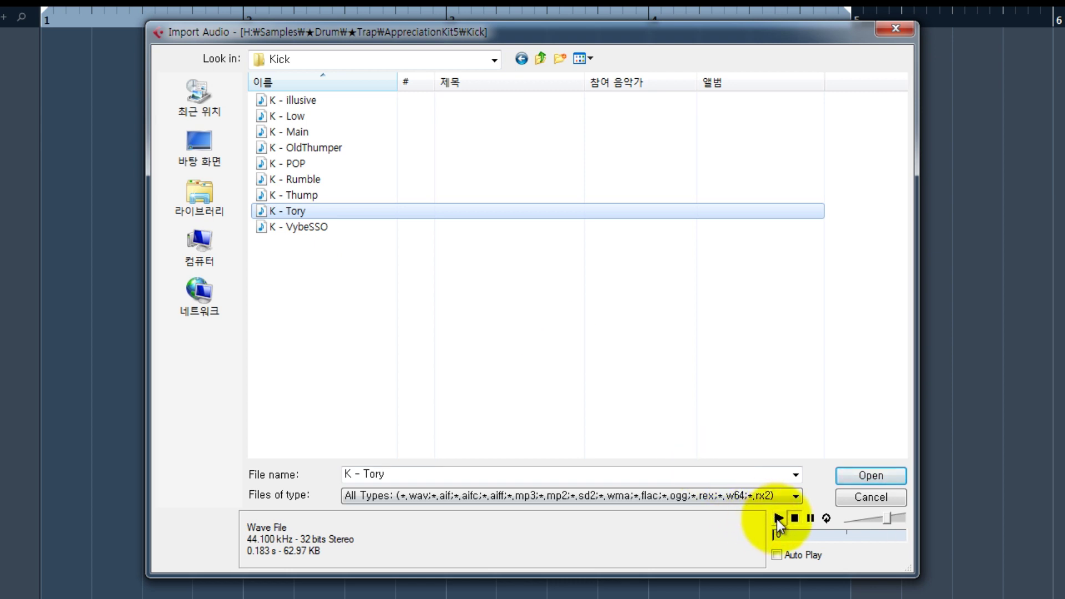
{"action": "left_click", "coordinate": [784, 521]}
{"action": "left_click", "coordinate": [784, 520]}
{"action": "left_click", "coordinate": [784, 521]}
{"action": "left_click", "coordinate": [783, 521]}
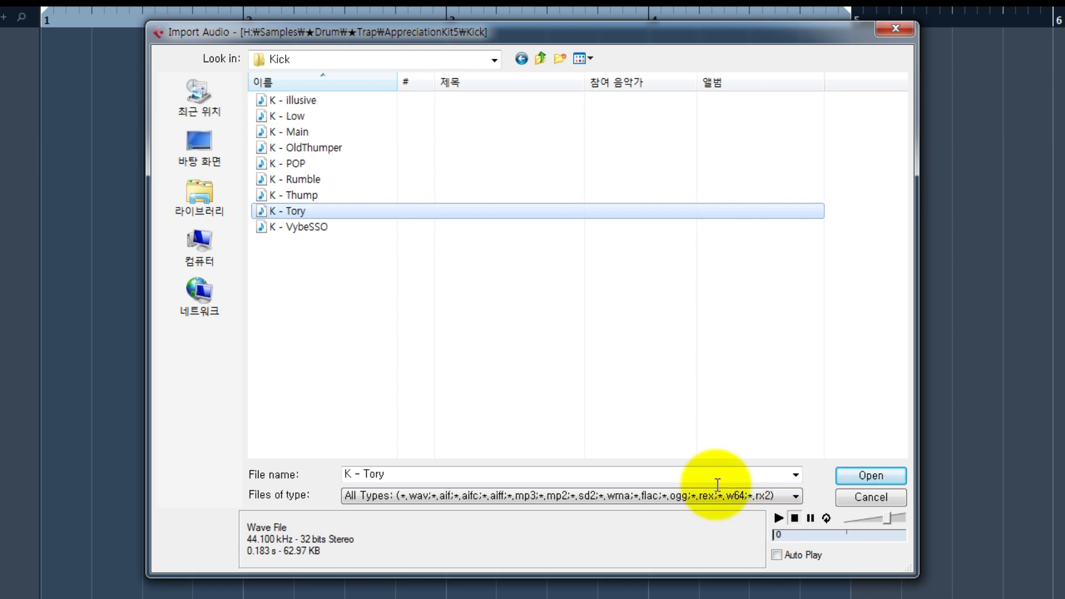
Step: Audition the K - VybeSSO kick sample several times in a row
{"action": "left_click", "coordinate": [342, 231]}
{"action": "left_click", "coordinate": [780, 522]}
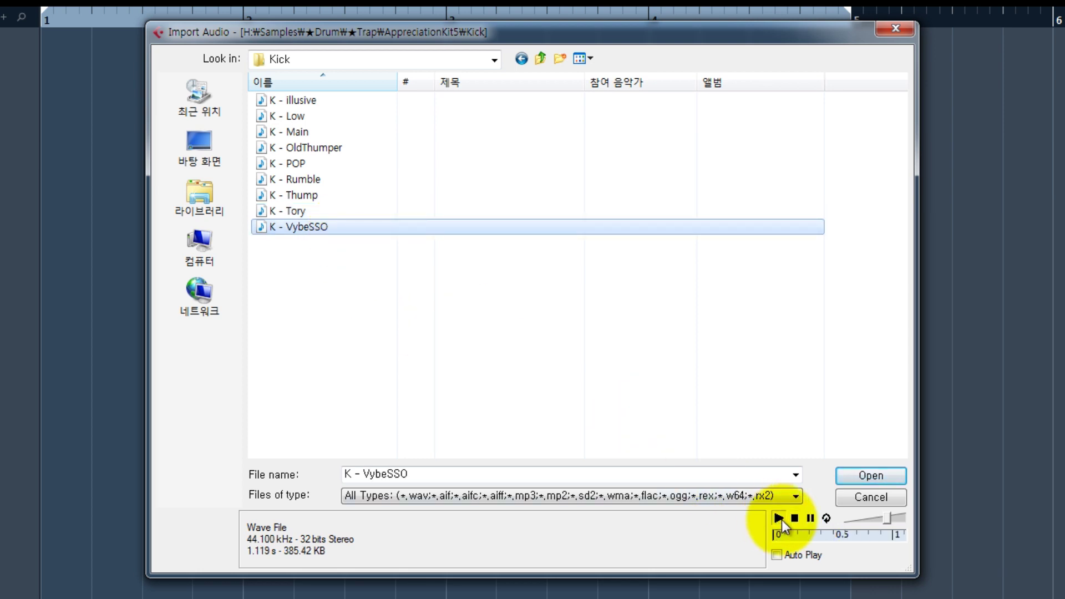
{"action": "left_click", "coordinate": [779, 519]}
{"action": "left_click", "coordinate": [779, 519]}
{"action": "left_click", "coordinate": [780, 519]}
Step: Go through the kick samples from K - Tory back to K - Rumble, and audition K - Low and K - Main
{"action": "key", "text": "Up"}
{"action": "key", "text": "Up"}
{"action": "key", "text": "Up"}
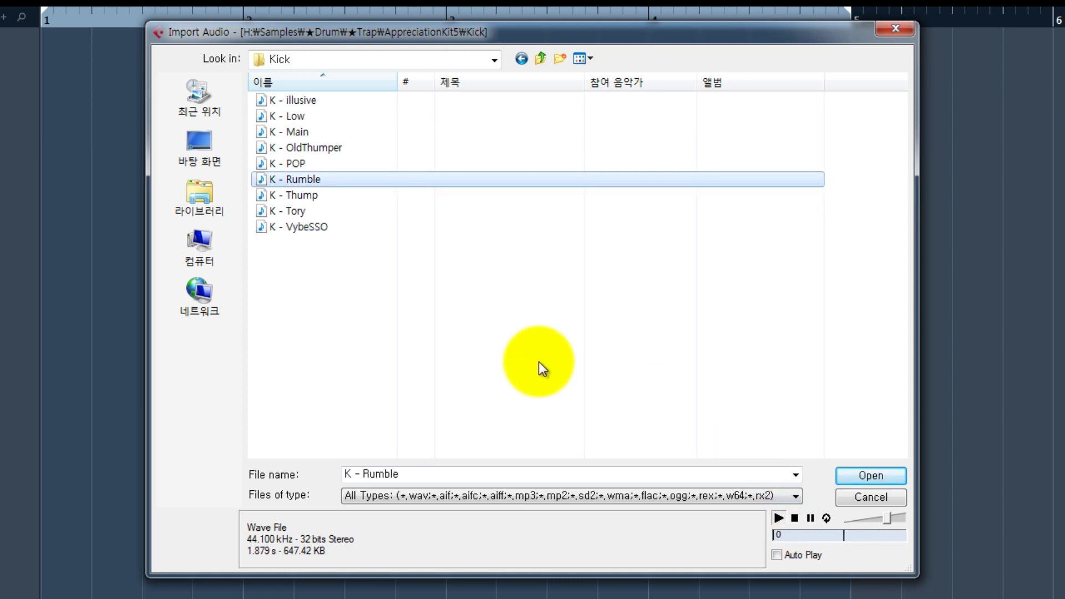
{"action": "left_click", "coordinate": [325, 118]}
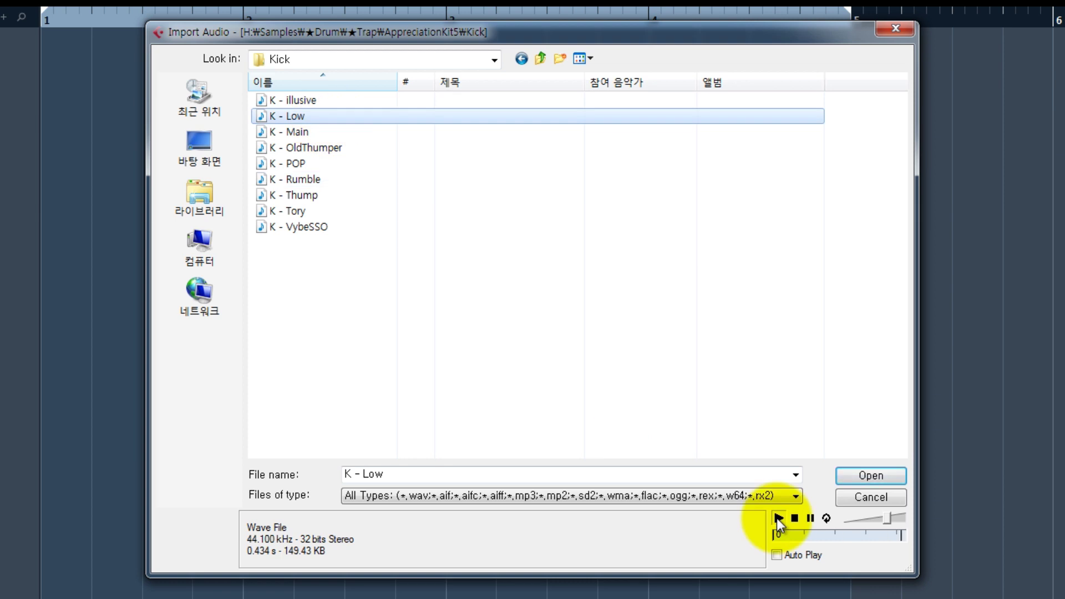
{"action": "key", "text": "Down"}
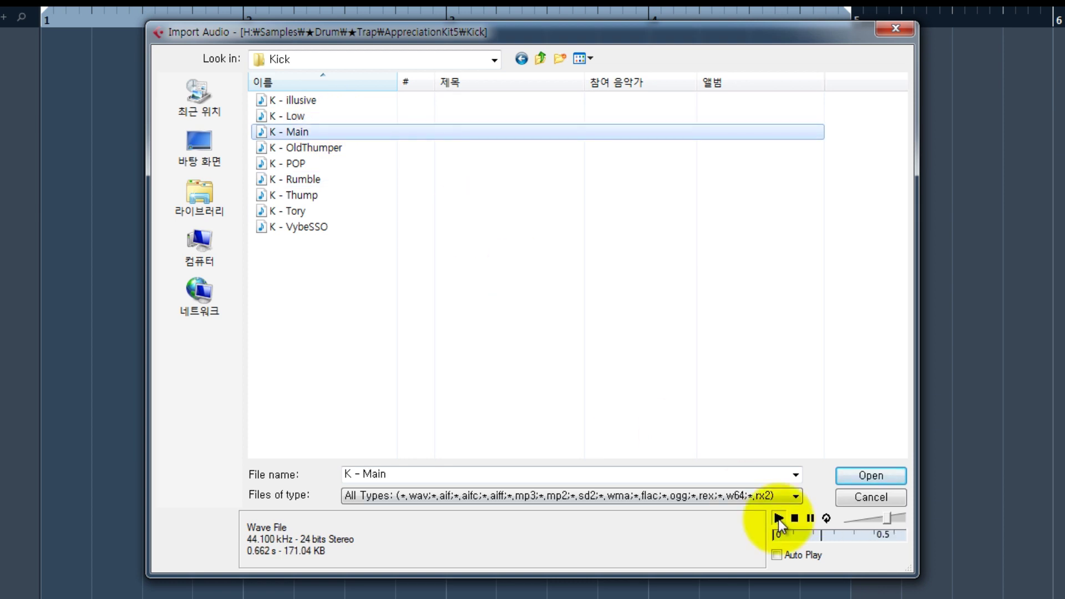
Step: Browse the kit's Snare and Kick folders and return to the AppreciationKit5 folder
{"action": "left_click", "coordinate": [541, 59]}
{"action": "double_click", "coordinate": [298, 212]}
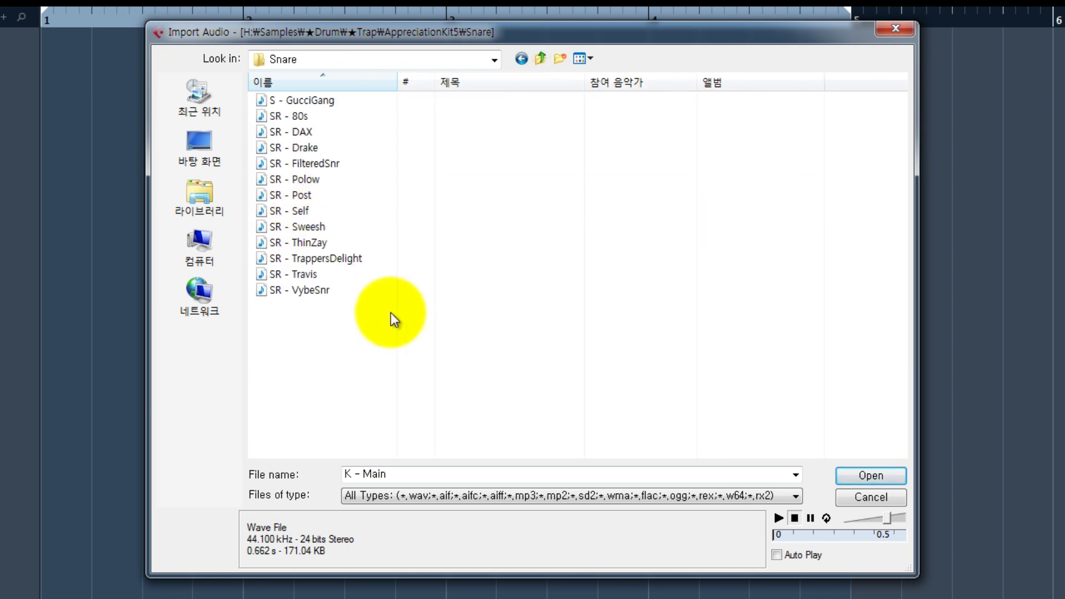
{"action": "left_click_drag", "start_coordinate": [448, 366], "coordinate": [228, 38]}
{"action": "left_click", "coordinate": [454, 394]}
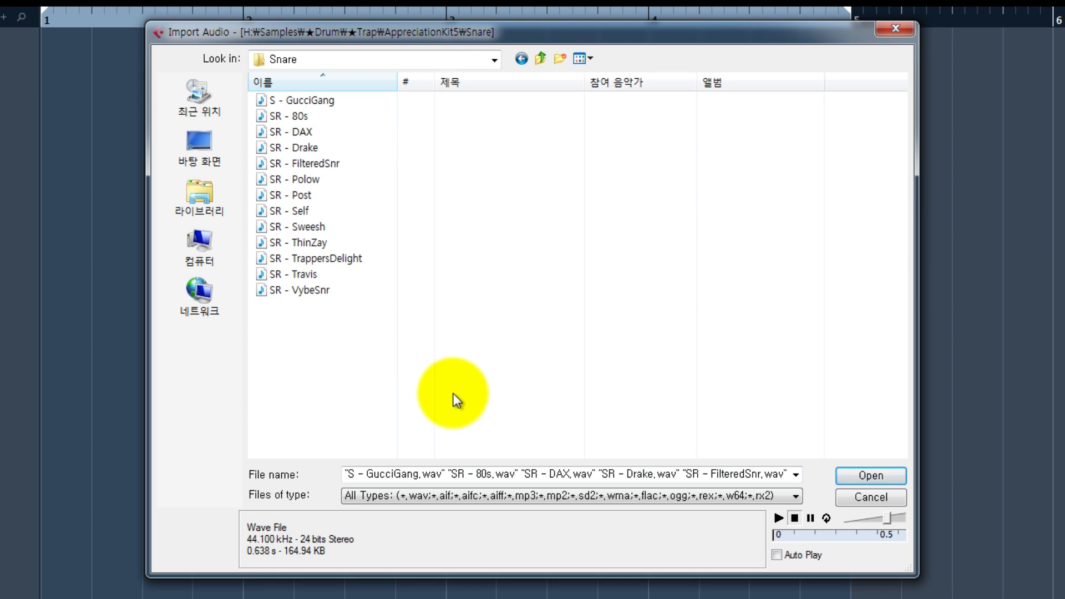
{"action": "left_click", "coordinate": [542, 58]}
{"action": "double_click", "coordinate": [388, 163]}
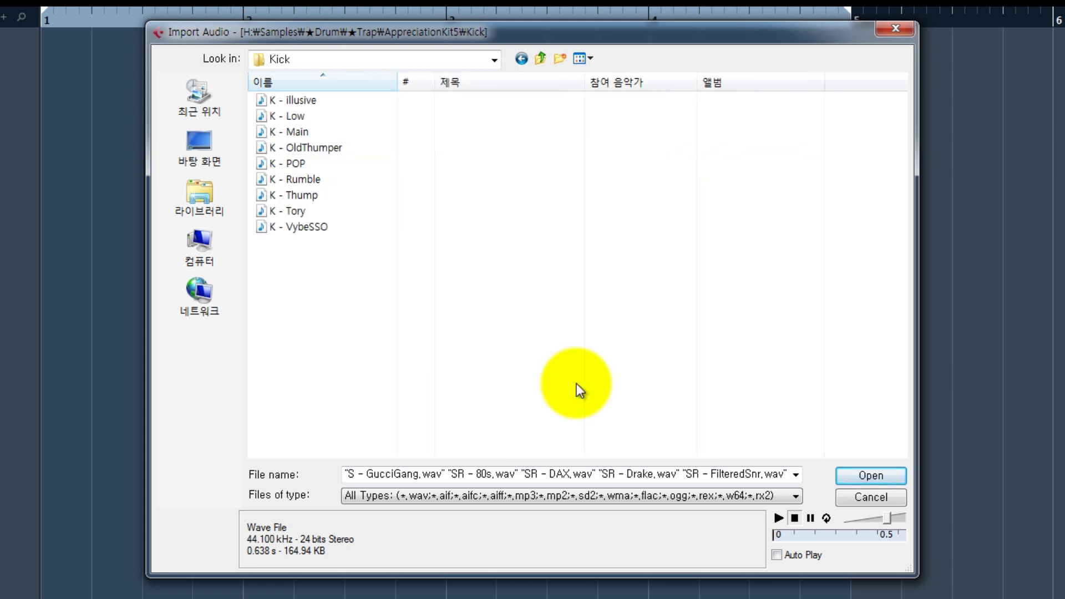
{"action": "left_click", "coordinate": [540, 59]}
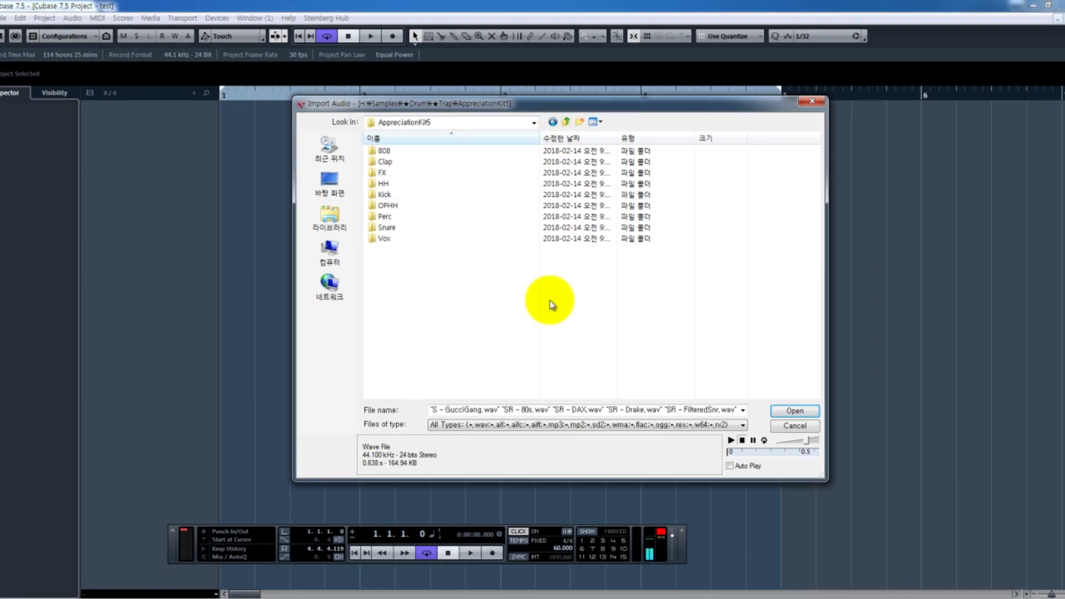
{"action": "left_click", "coordinate": [795, 410]}
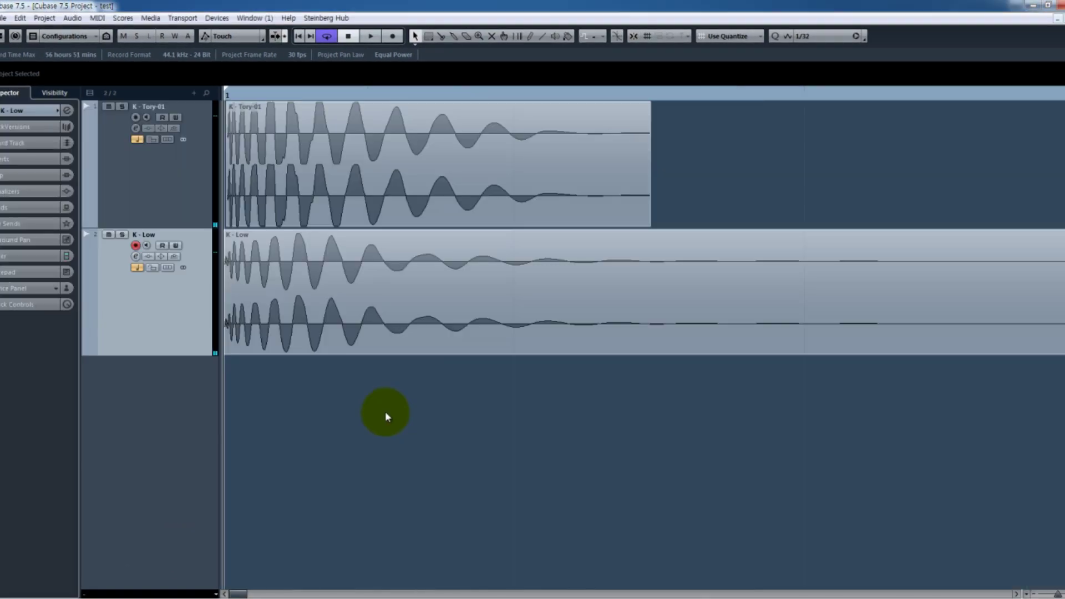
Step: Examine the start of the K - Tory-01 and K - Low waveforms closely to compare their timing and shape
{"action": "left_click", "coordinate": [321, 200]}
{"action": "key", "text": "h"}
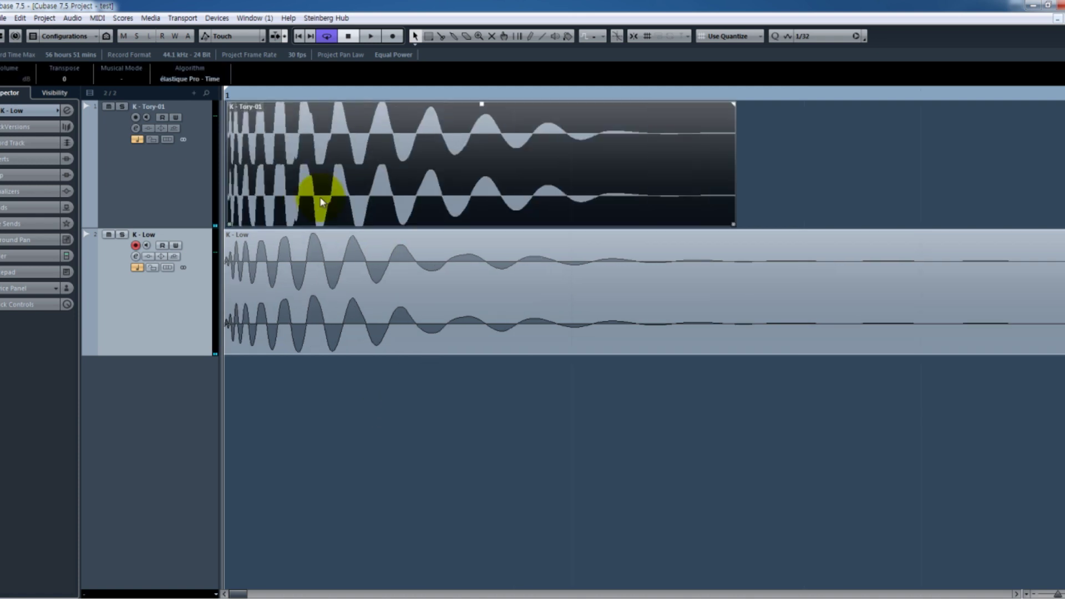
{"action": "key", "text": "h"}
{"action": "key", "text": "h"}
{"action": "left_click", "coordinate": [322, 257]}
{"action": "key", "text": "h"}
{"action": "right_click", "coordinate": [508, 430]}
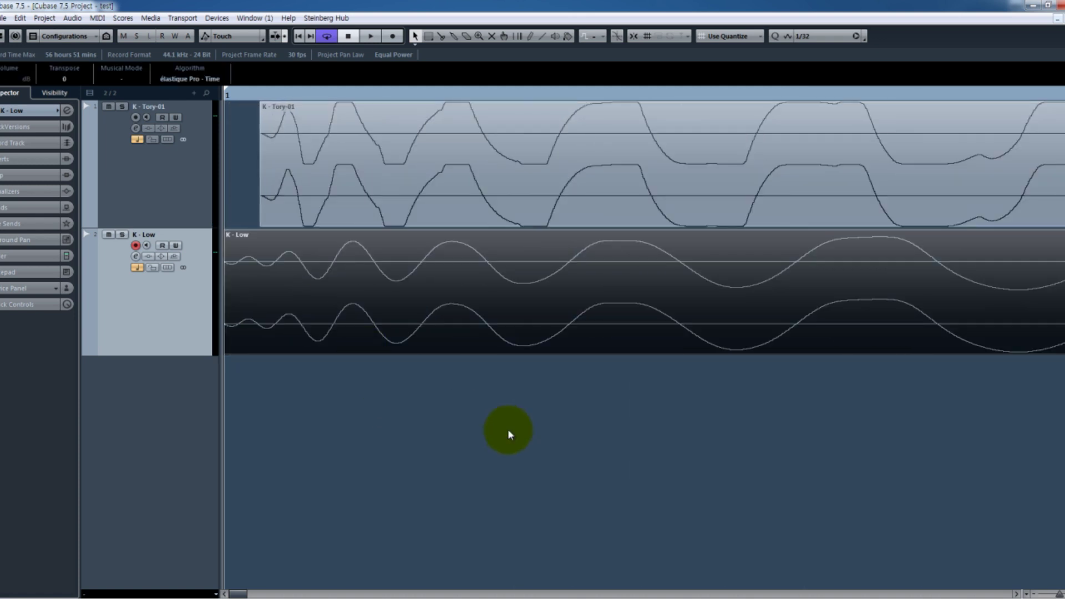
{"action": "left_click", "coordinate": [483, 422]}
{"action": "key", "text": "g"}
{"action": "key", "text": "h"}
{"action": "key", "text": "h"}
{"action": "key", "text": "h"}
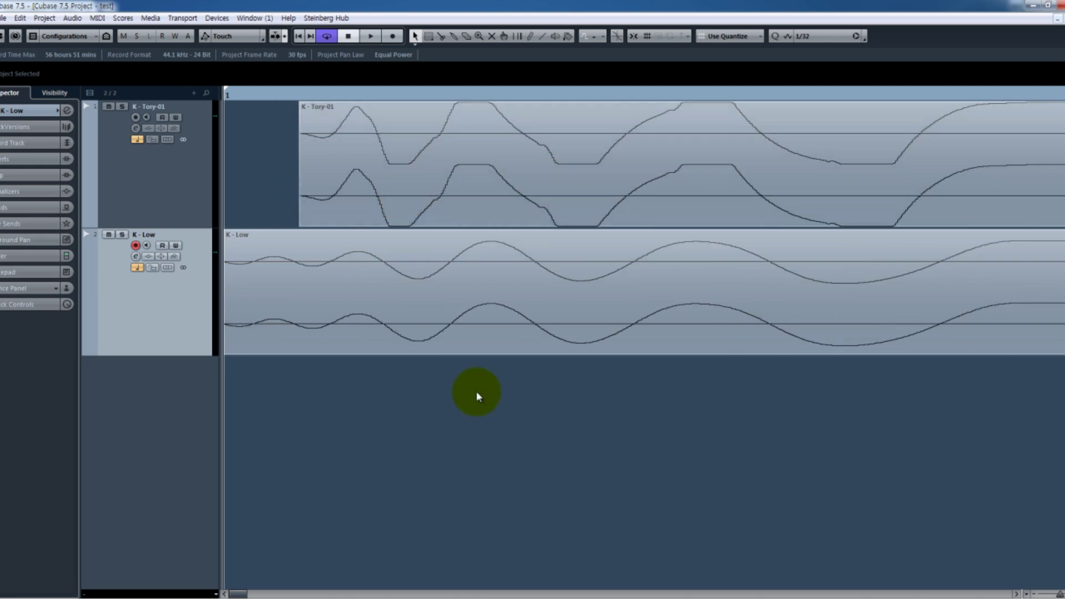
Step: Play both kick tracks together, and play K - Tory-01 alone with K - Low muted
{"action": "key", "text": "space"}
{"action": "key", "text": "space"}
{"action": "key", "text": "space"}
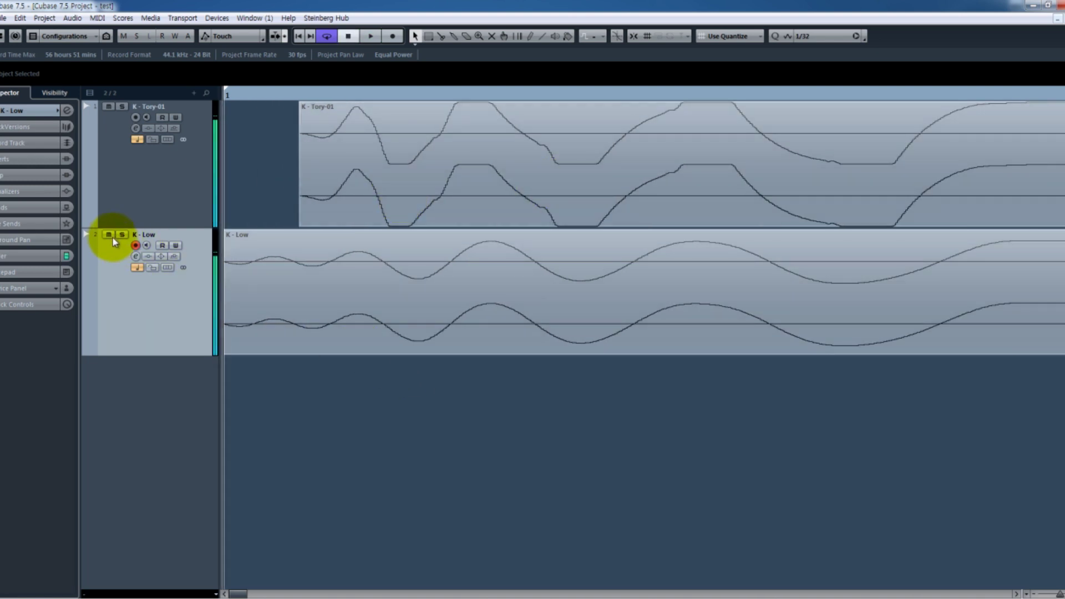
{"action": "left_click", "coordinate": [183, 181]}
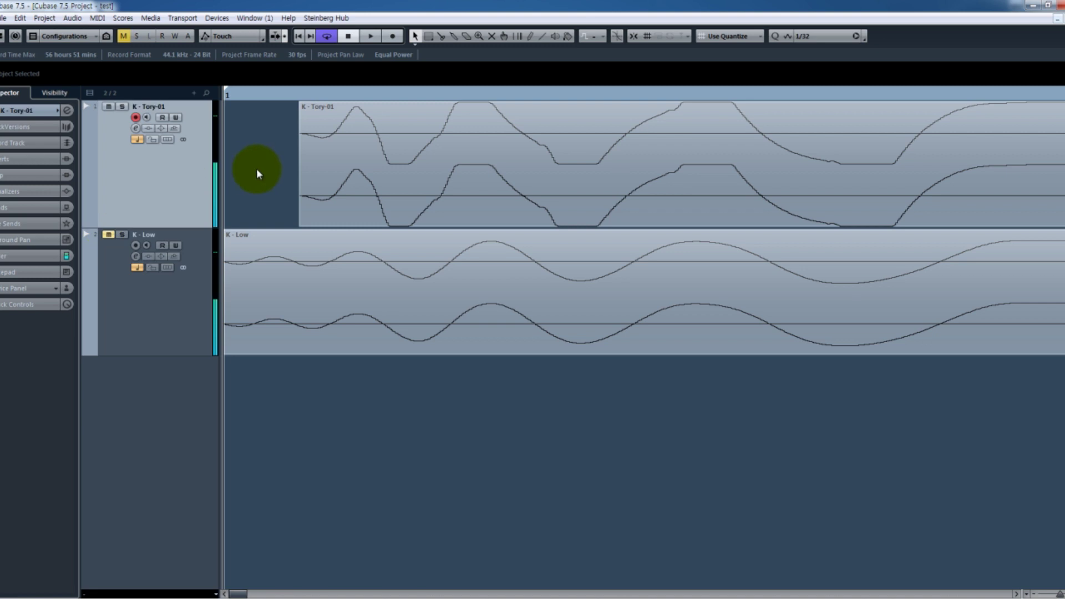
{"action": "key", "text": "space"}
{"action": "key", "text": "space"}
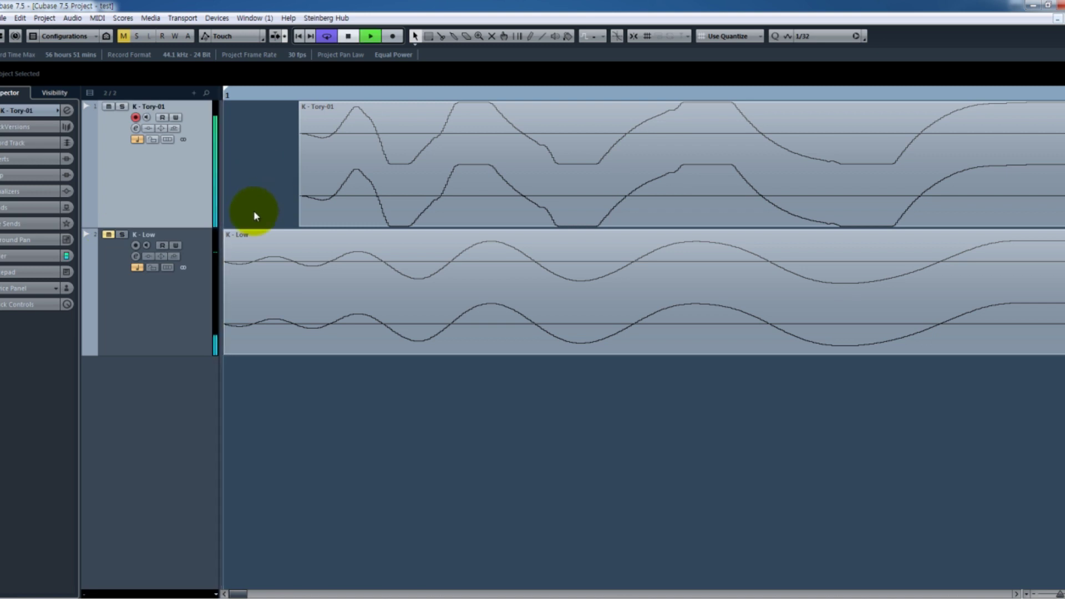
Step: Solo both kick tracks, taking K - Tory-01 out of solo briefly to hear K - Low alone
{"action": "left_click", "coordinate": [194, 305], "text": "ctrl"}
{"action": "key", "text": "s"}
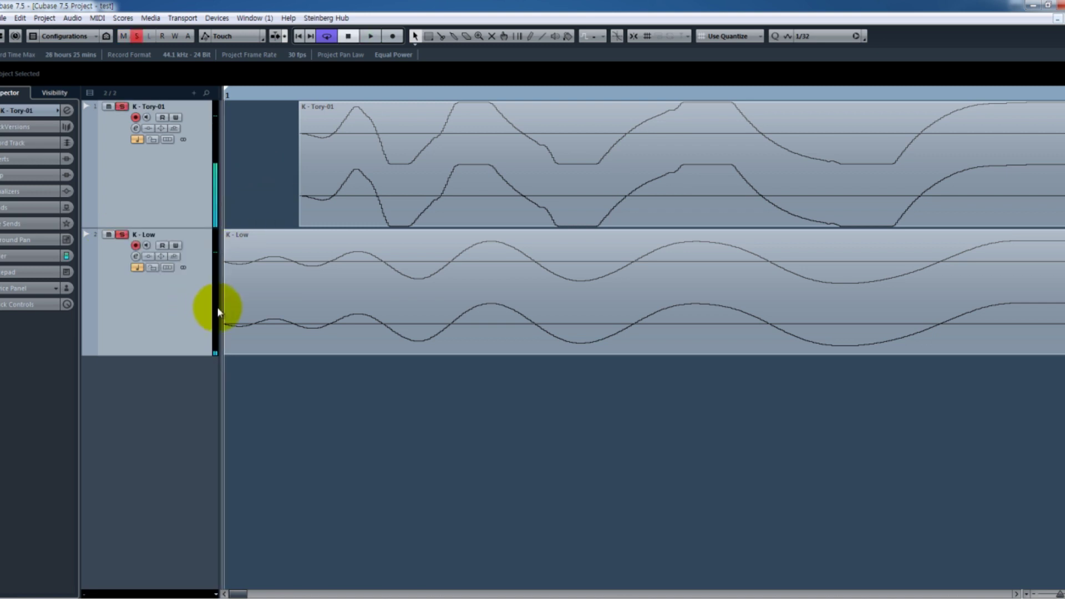
{"action": "left_click", "coordinate": [122, 106]}
{"action": "key", "text": "space"}
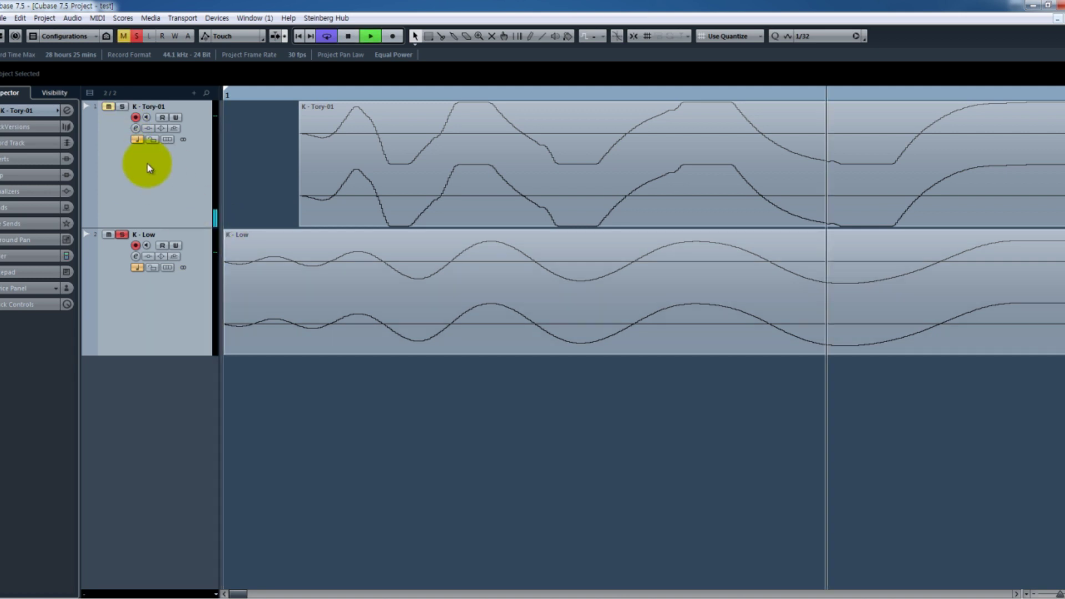
{"action": "left_click", "coordinate": [121, 108]}
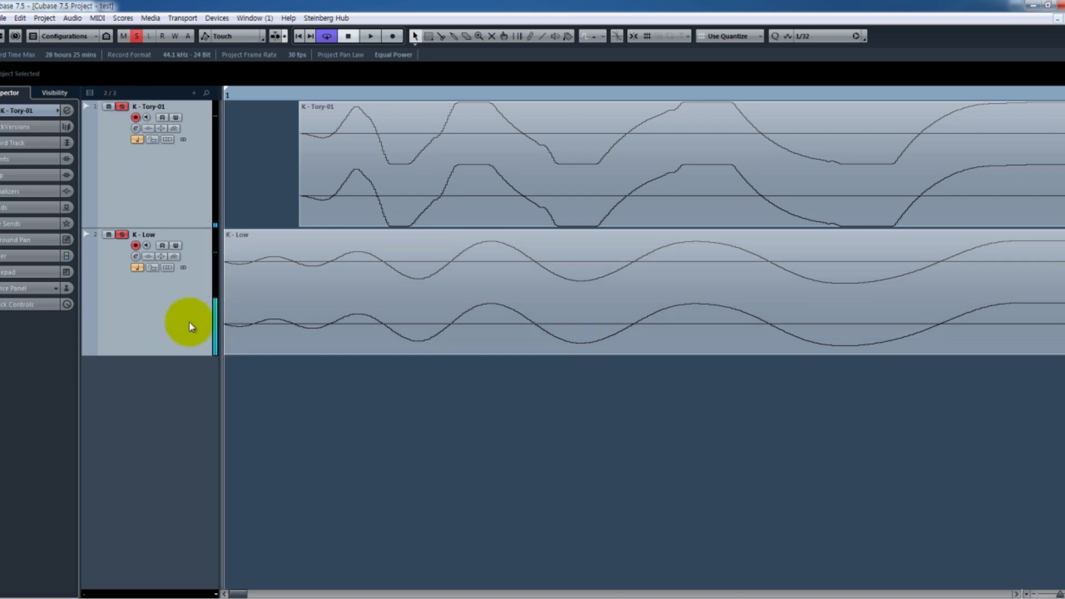
Step: Lower the K - Tory-01 and K - Low faders to about -3 dB in the MixConsole, comparing playback with and without K - Low
{"action": "key", "text": "F3"}
{"action": "key", "text": "space"}
{"action": "left_click_drag", "start_coordinate": [336, 428], "coordinate": [296, 429]}
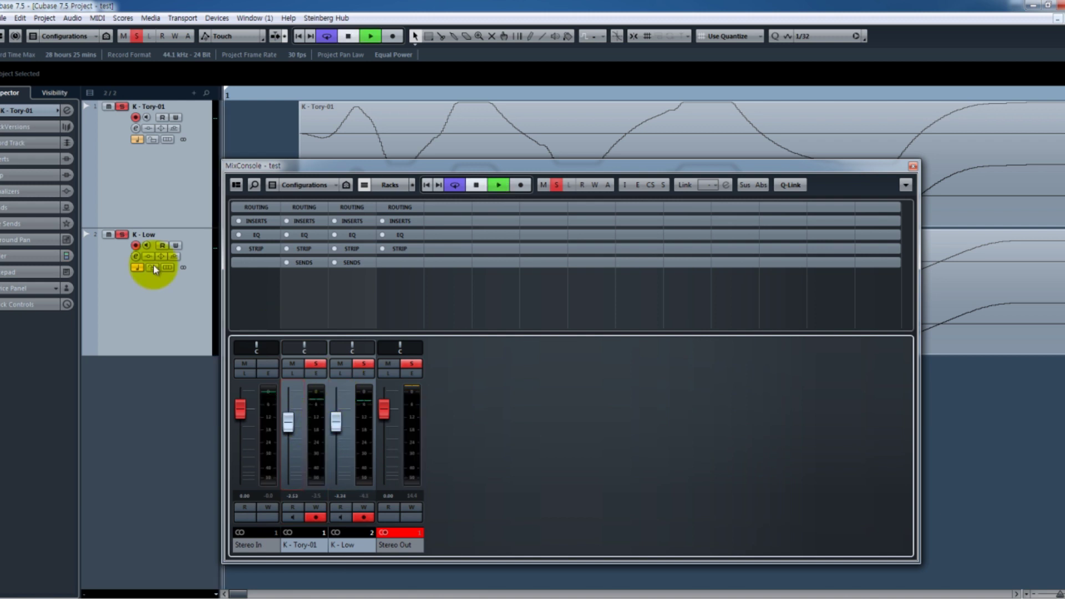
{"action": "left_click", "coordinate": [122, 234]}
{"action": "left_click", "coordinate": [123, 234]}
{"action": "key", "text": "space"}
{"action": "key", "text": "F3"}
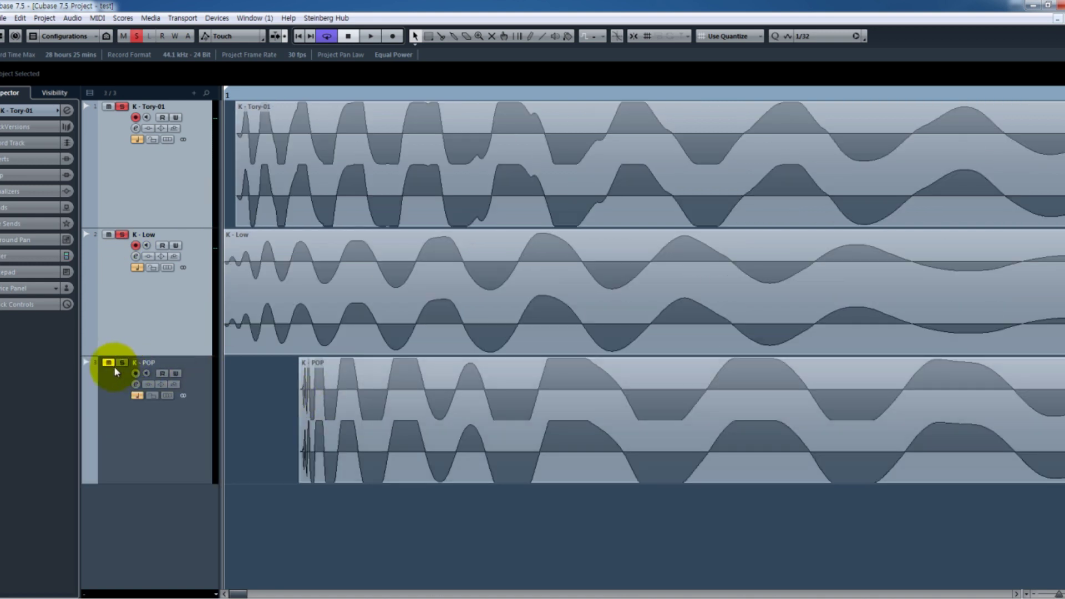
Step: Solo the K - POP track and move its clip back to the start of bar 1, aligned with K - Low
{"action": "left_click", "coordinate": [122, 362]}
{"action": "key", "text": "h"}
{"action": "key", "text": "h"}
{"action": "key", "text": "h"}
{"action": "key", "text": "h"}
{"action": "key", "text": "h"}
{"action": "key", "text": "h"}
{"action": "key", "text": "h"}
{"action": "left_click_drag", "start_coordinate": [710, 413], "coordinate": [467, 411]}
{"action": "key", "text": "h"}
{"action": "key", "text": "h"}
{"action": "key", "text": "h"}
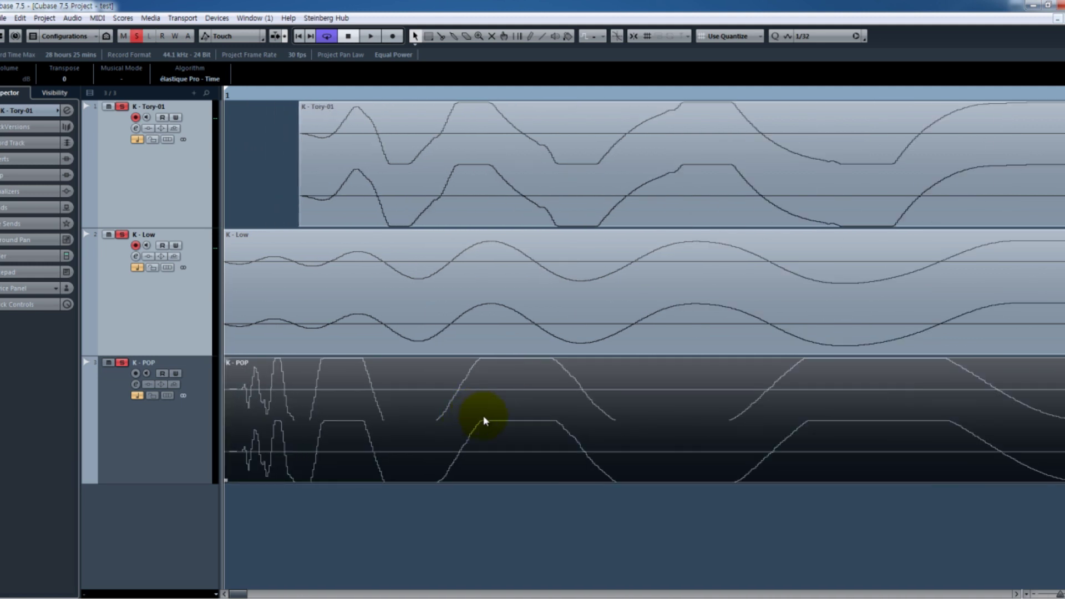
Step: Lower the K - POP fader to about -4.6 dB in the MixConsole while the layered kicks play
{"action": "left_click", "coordinate": [200, 427]}
{"action": "key", "text": "F3"}
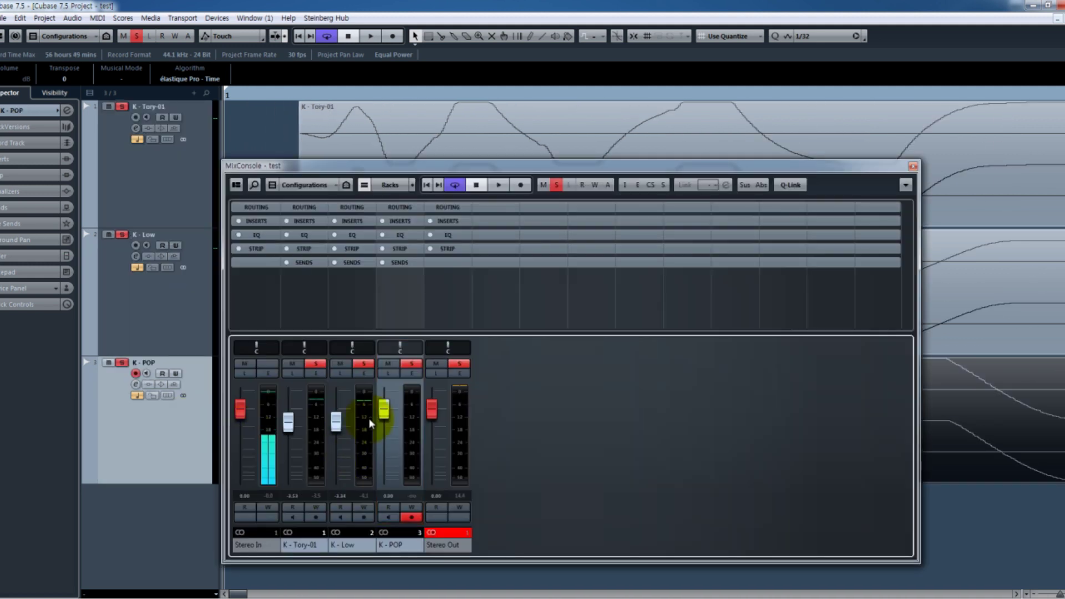
{"action": "key", "text": "space"}
{"action": "left_click_drag", "start_coordinate": [388, 428], "coordinate": [389, 440]}
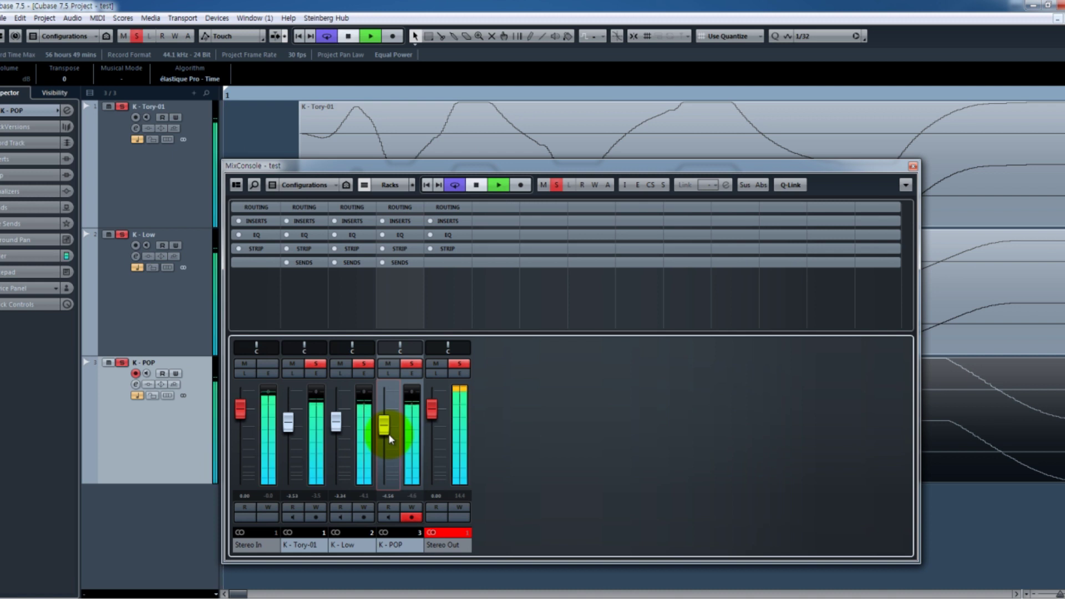
{"action": "key", "text": "space"}
{"action": "key", "text": "F3"}
Step: Move the K - POP clip so it starts slightly after K - Tory-01, and play the layered kicks with the MixConsole open
{"action": "left_click_drag", "start_coordinate": [485, 433], "coordinate": [649, 438]}
{"action": "key", "text": "space"}
{"action": "left_click", "coordinate": [651, 441]}
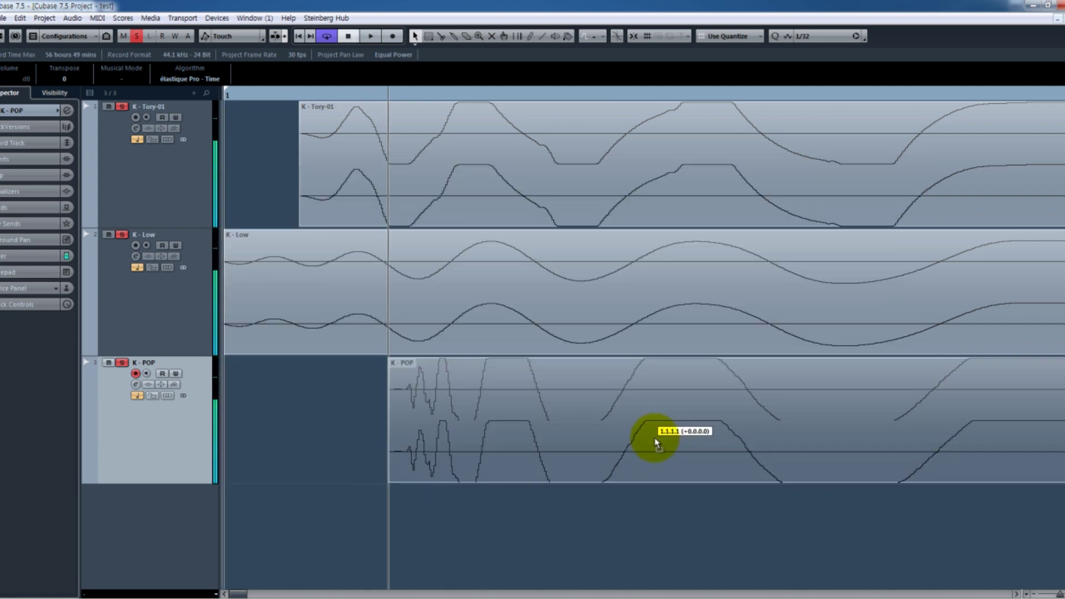
{"action": "key", "text": "F3"}
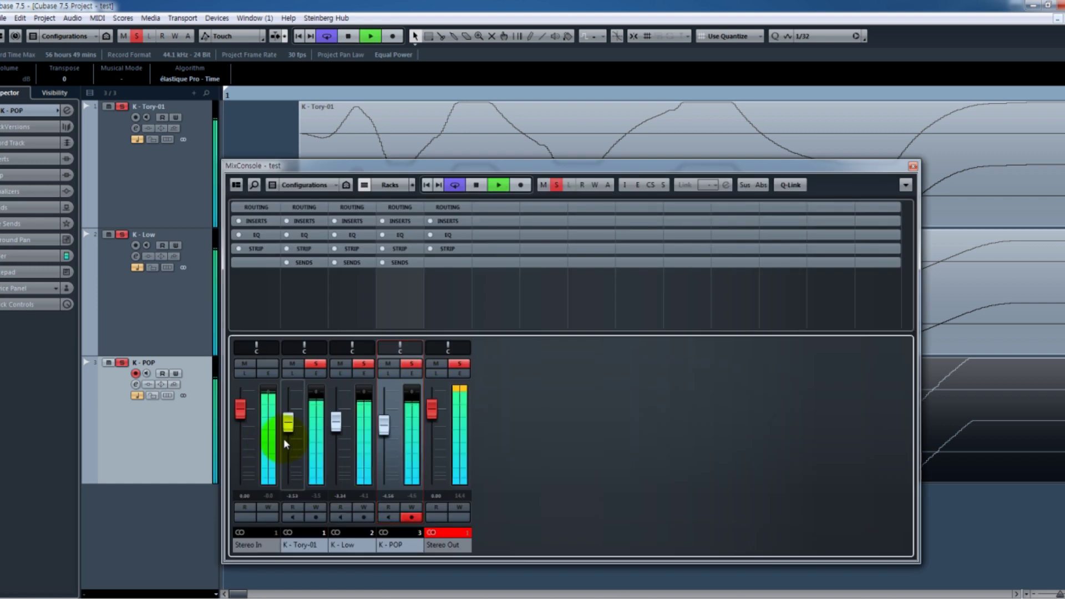
{"action": "key", "text": "F3"}
Step: Try a Phase Reverse on the K - POP clip during playback, and undo the last two clip changes
{"action": "left_click", "coordinate": [72, 18]}
{"action": "mouse_move", "coordinate": [79, 37]}
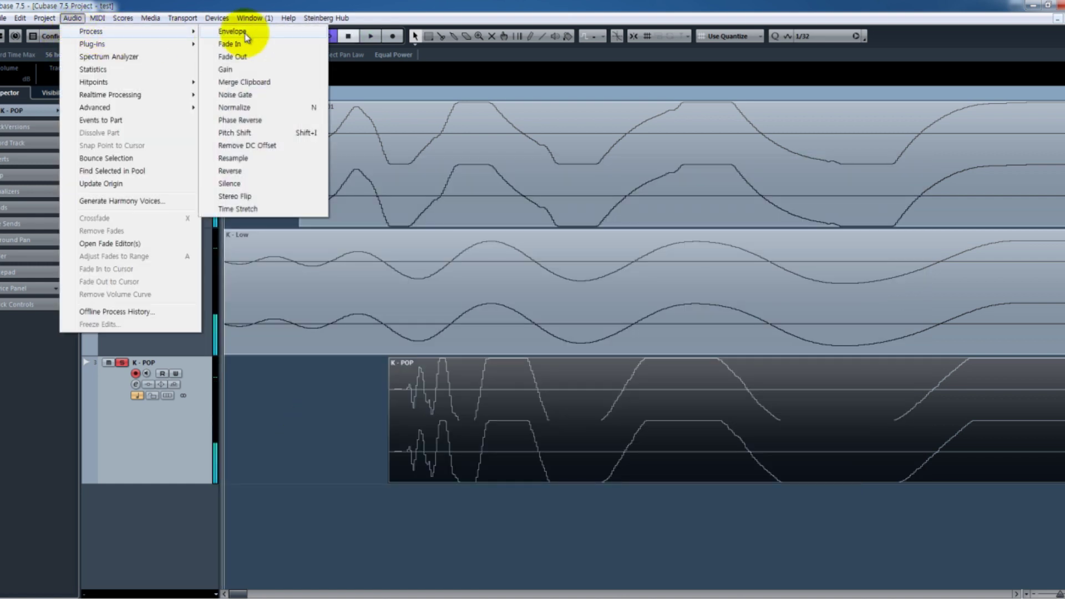
{"action": "left_click", "coordinate": [257, 121]}
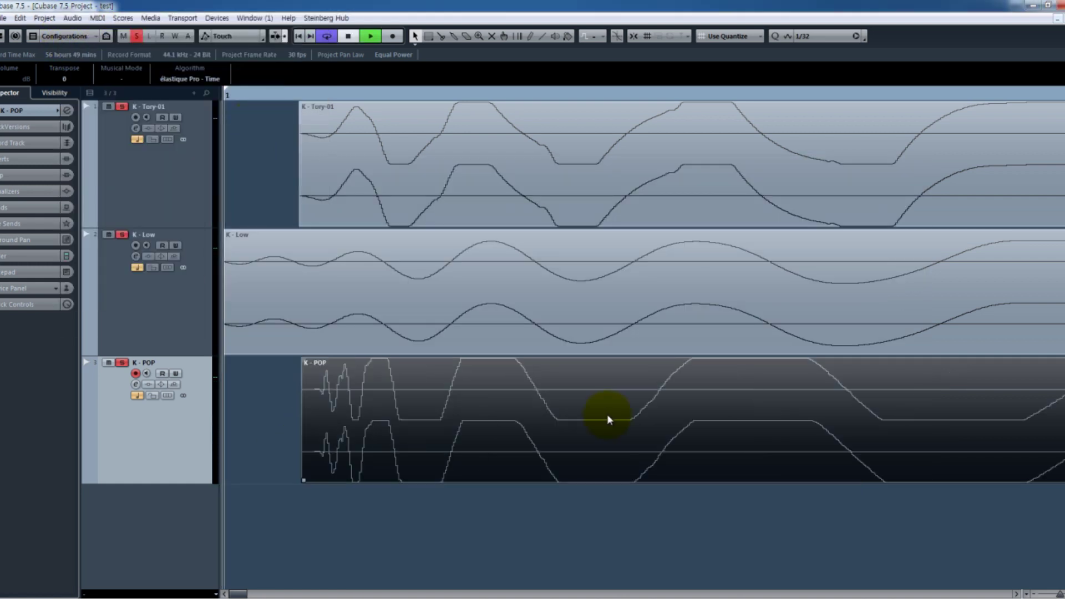
{"action": "key", "text": "space"}
{"action": "key", "text": "ctrl+z"}
{"action": "key", "text": "ctrl+z"}
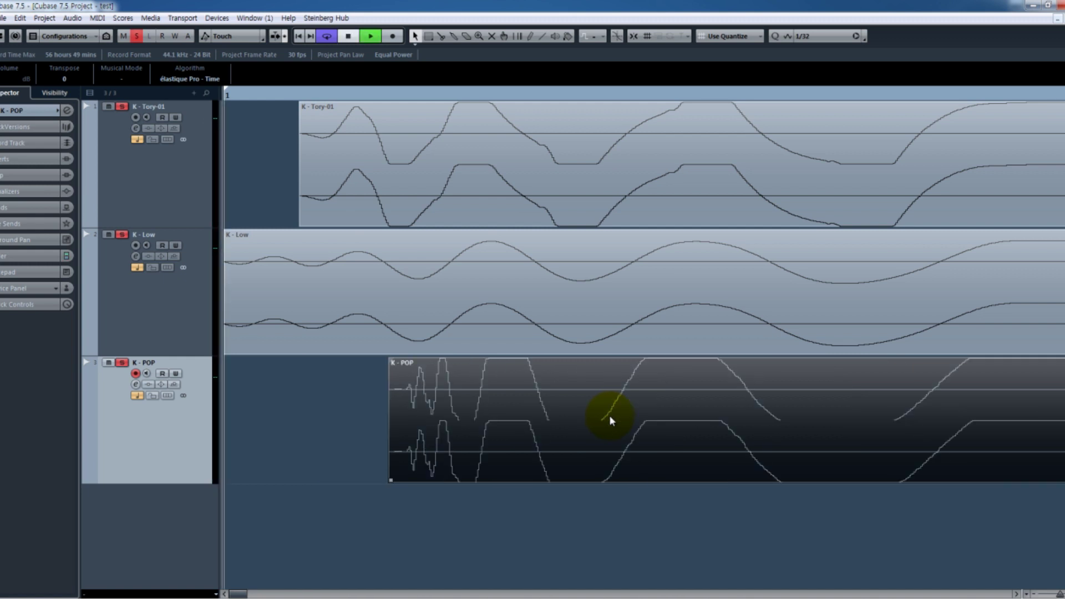
Step: Lower the K - POP fader further in the MixConsole, and compare playback with K - POP out of and back in solo
{"action": "key", "text": "space"}
{"action": "key", "text": "F3"}
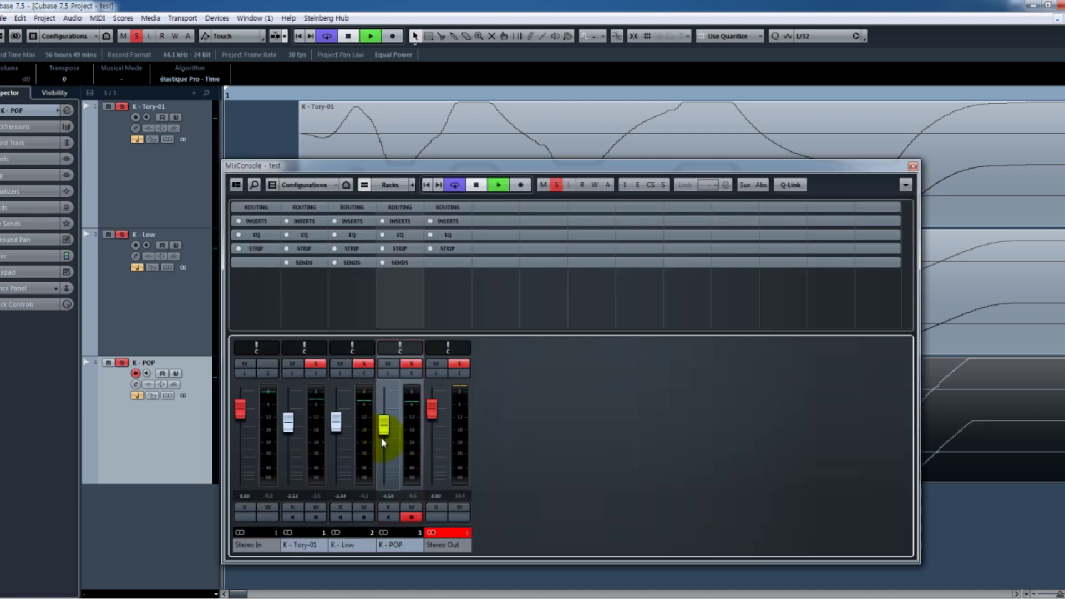
{"action": "key", "text": "space"}
{"action": "left_click_drag", "start_coordinate": [383, 443], "coordinate": [385, 437]}
{"action": "key", "text": "space"}
{"action": "left_click", "coordinate": [410, 363]}
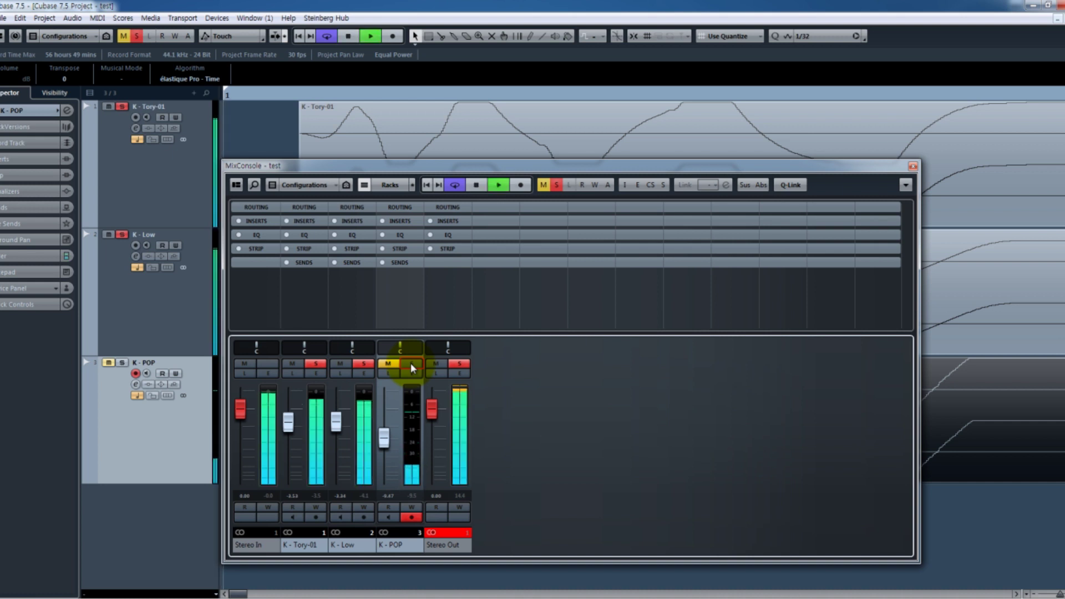
{"action": "left_click", "coordinate": [409, 363]}
{"action": "key", "text": "space"}
{"action": "key", "text": "F3"}
Step: View longer stretches of the three layered kick waveforms and select the K - Low track
{"action": "key", "text": "g"}
{"action": "key", "text": "g"}
{"action": "key", "text": "g"}
{"action": "key", "text": "g"}
{"action": "key", "text": "g"}
{"action": "key", "text": "g"}
{"action": "left_click_drag", "start_coordinate": [185, 277], "coordinate": [191, 297]}
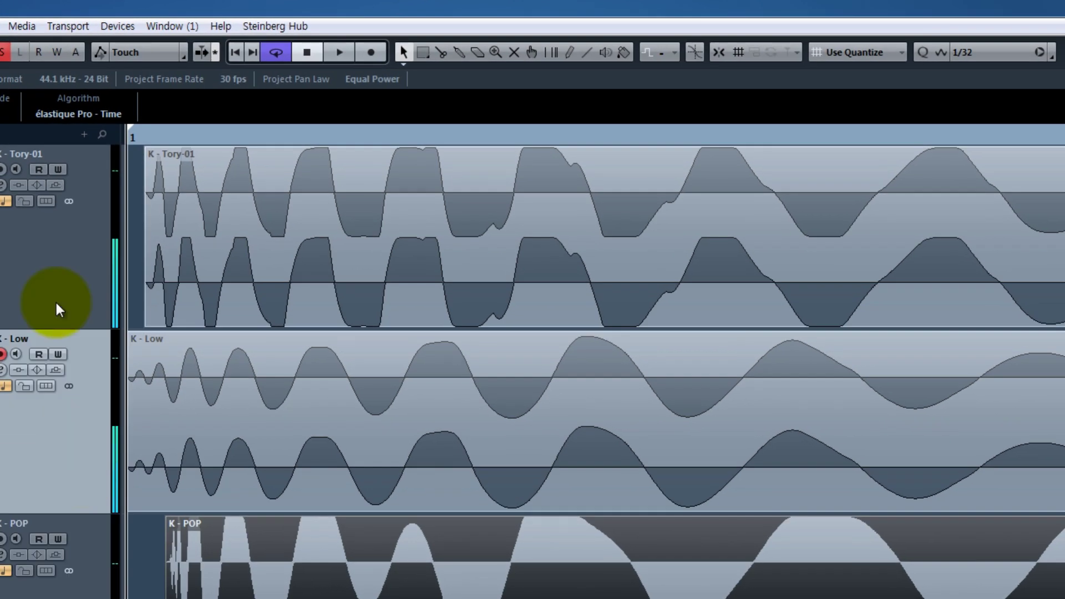
Step: Move the K - Low track above K - Tory-01 in the track list
{"action": "left_click_drag", "start_coordinate": [78, 431], "coordinate": [55, 266]}
{"action": "key", "text": "g"}
{"action": "key", "text": "g"}
{"action": "key", "text": "g"}
{"action": "key", "text": "g"}
{"action": "key", "text": "g"}
{"action": "key", "text": "g"}
{"action": "key", "text": "g"}
{"action": "key", "text": "g"}
{"action": "key", "text": "g"}
{"action": "key", "text": "g"}
{"action": "key", "text": "g"}
{"action": "key", "text": "g"}
{"action": "key", "text": "g"}
{"action": "key", "text": "g"}
{"action": "key", "text": "g"}
{"action": "key", "text": "h"}
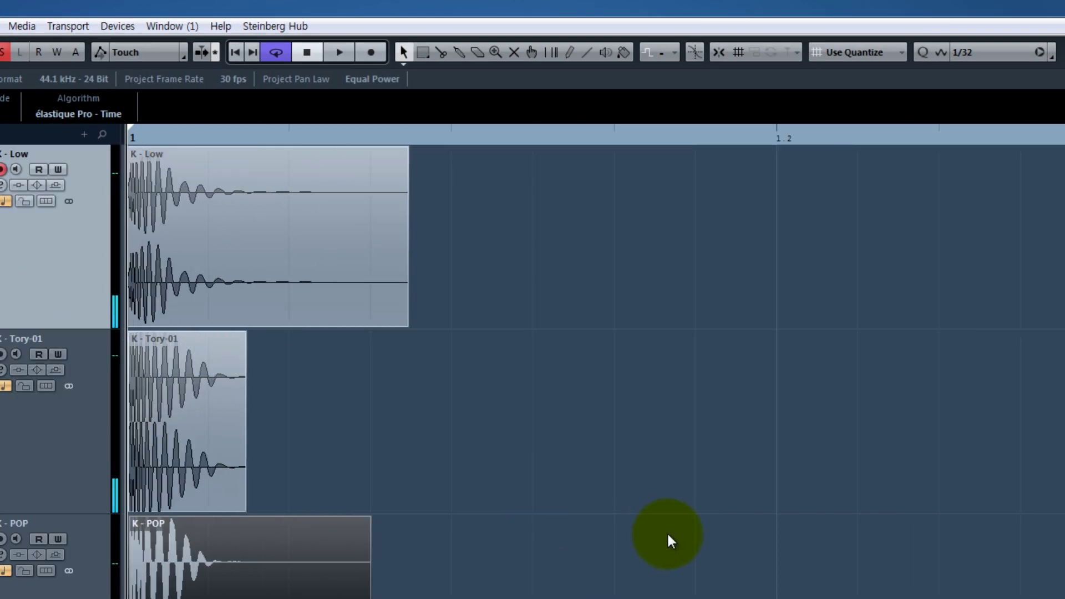
{"action": "key", "text": "h"}
{"action": "key", "text": "h"}
Step: Trim the ends of the K - Low and K - POP clips back to about one sixteenth note in length
{"action": "left_click", "coordinate": [896, 54]}
{"action": "left_click", "coordinate": [907, 116]}
{"action": "left_click_drag", "start_coordinate": [824, 323], "coordinate": [523, 328]}
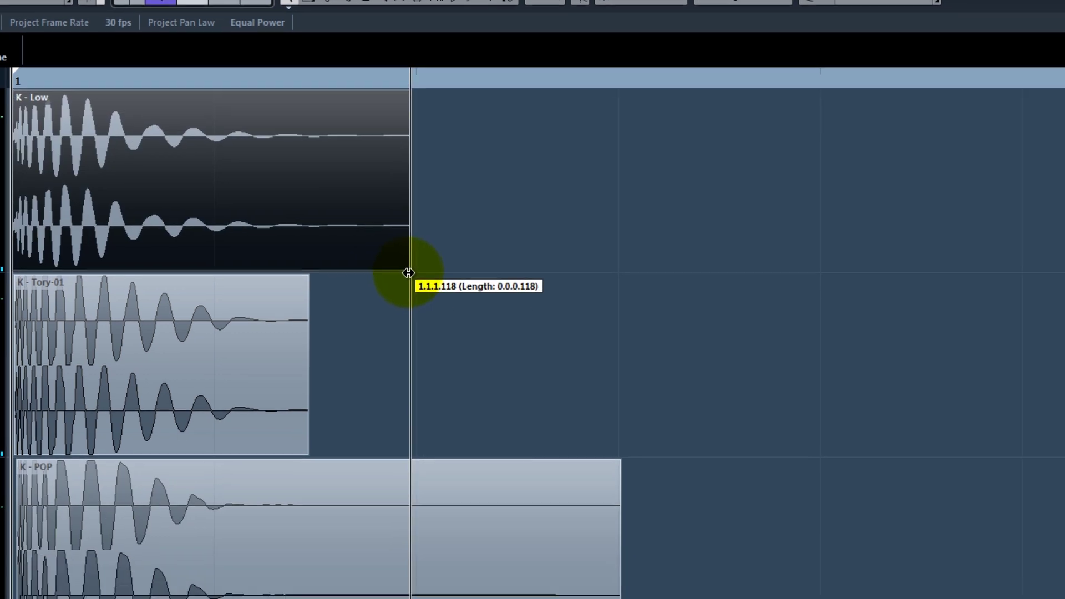
{"action": "left_click_drag", "start_coordinate": [408, 273], "coordinate": [398, 267]}
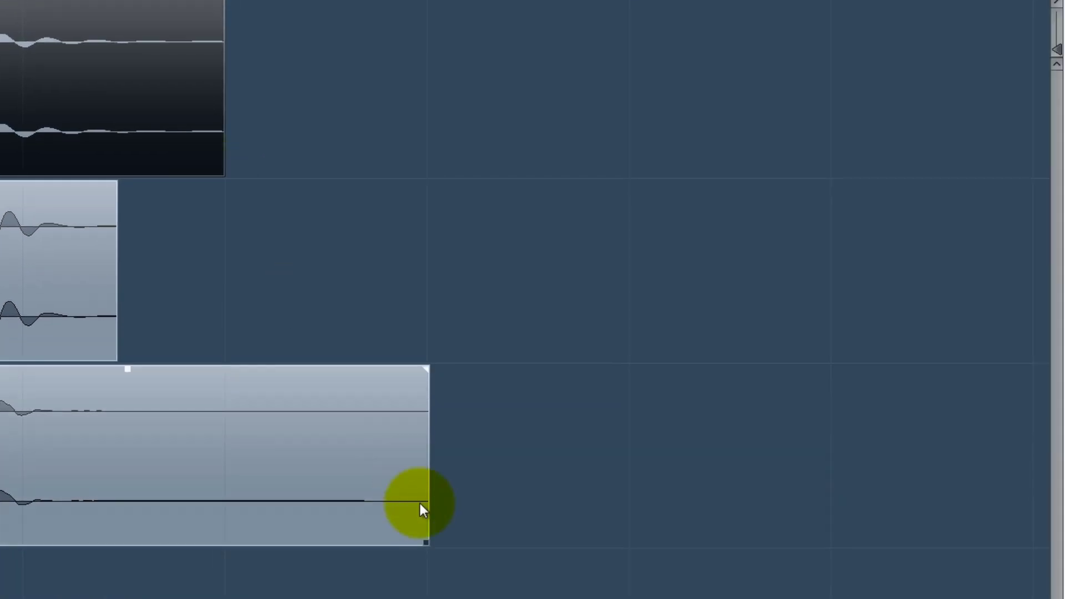
{"action": "left_click_drag", "start_coordinate": [423, 545], "coordinate": [250, 542]}
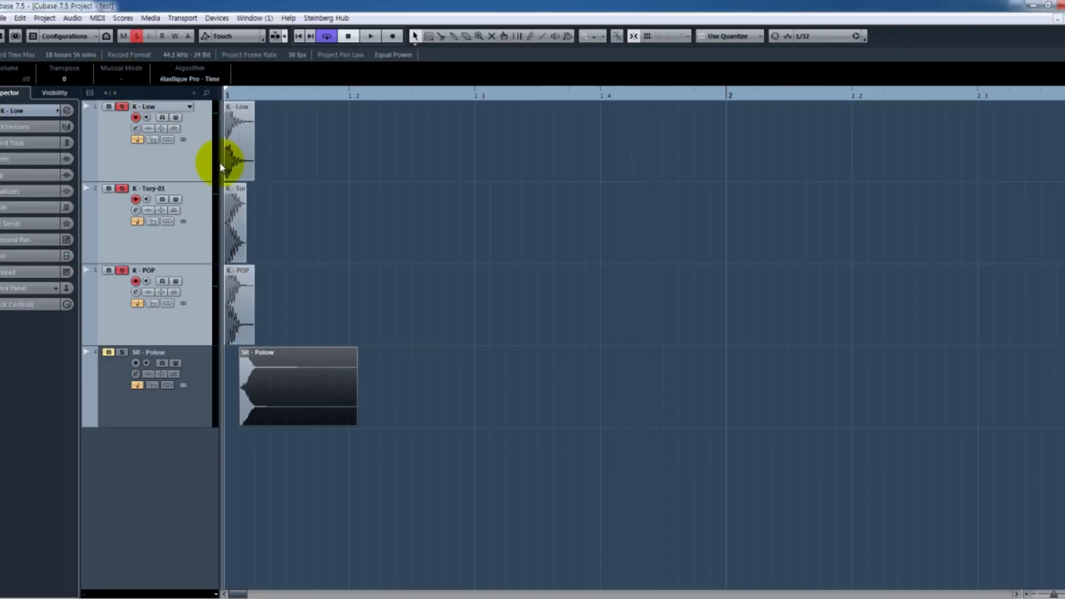
Step: Copy the SR - Polow snare so it hits on beats 2 and 4 of every bar through bar 4
{"action": "left_click_drag", "start_coordinate": [289, 397], "coordinate": [522, 398]}
{"action": "key", "text": "g"}
{"action": "key", "text": "g"}
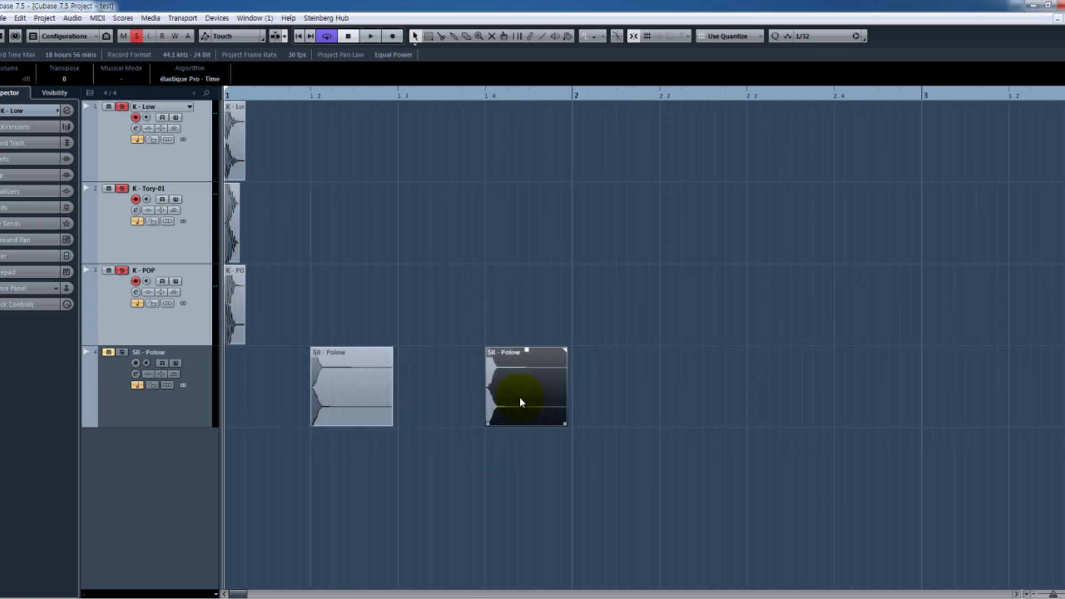
{"action": "key", "text": "g"}
{"action": "left_click_drag", "start_coordinate": [572, 495], "coordinate": [303, 399]}
{"action": "left_click_drag", "start_coordinate": [303, 399], "coordinate": [504, 394]}
{"action": "left_click_drag", "start_coordinate": [709, 447], "coordinate": [241, 360]}
{"action": "left_click_drag", "start_coordinate": [294, 383], "coordinate": [701, 384]}
{"action": "left_click", "coordinate": [677, 447]}
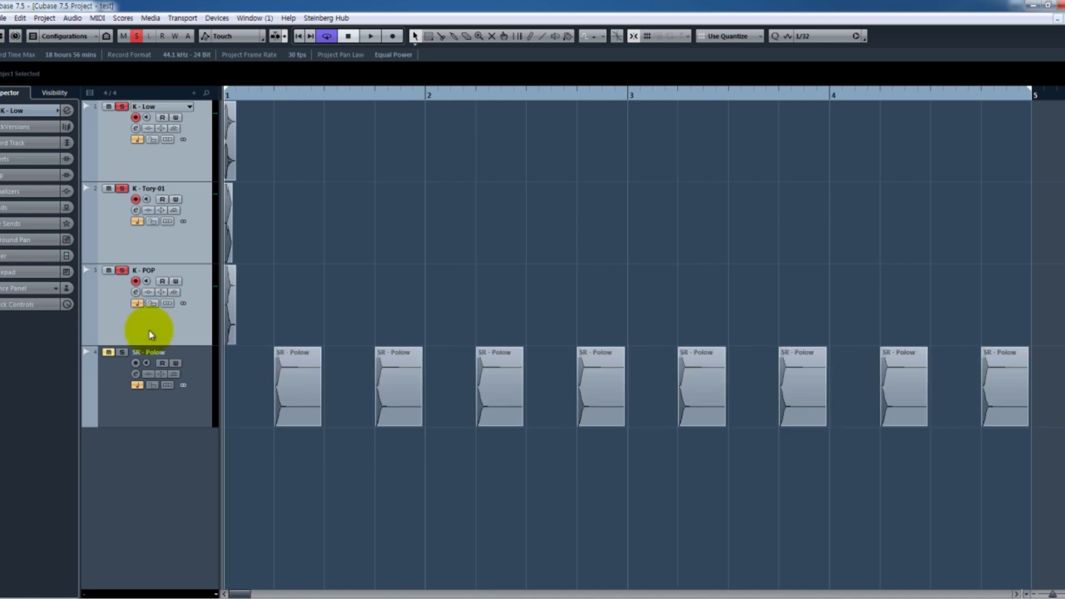
Step: Select all four tracks, clear their solo and mute states, and briefly play the pattern
{"action": "left_click", "coordinate": [125, 353]}
{"action": "left_click", "coordinate": [112, 377], "text": "shift"}
{"action": "key", "text": "s"}
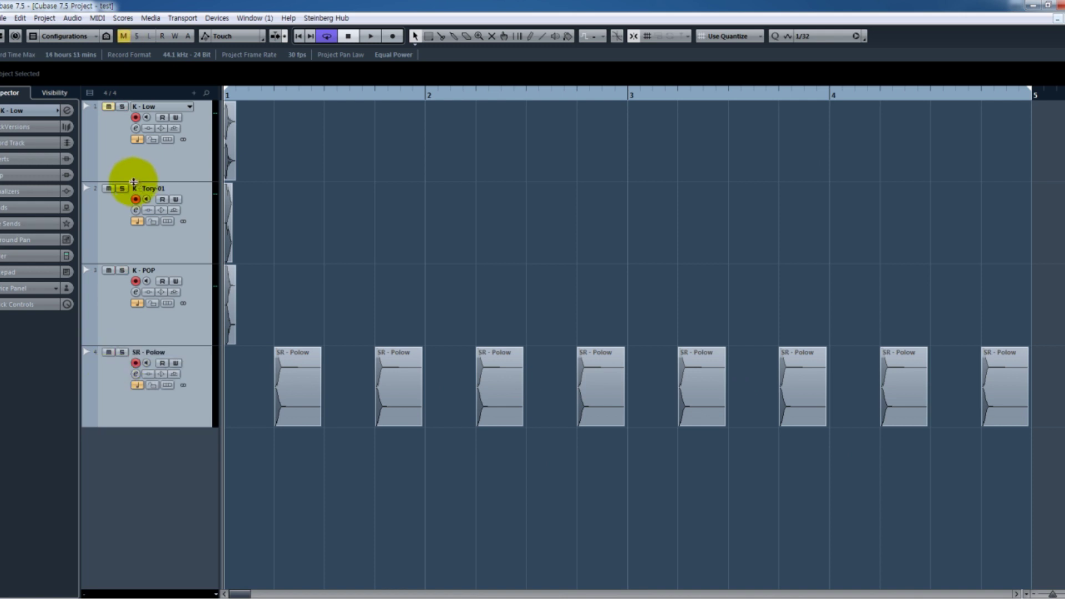
{"action": "key", "text": "space"}
{"action": "left_click", "coordinate": [110, 107]}
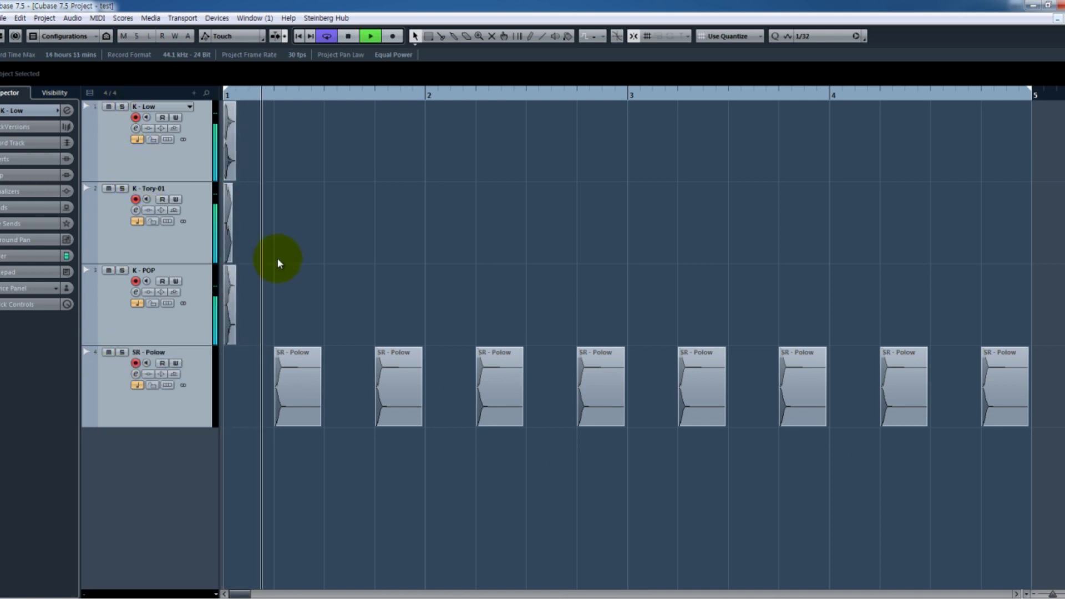
{"action": "key", "text": "space"}
Step: Raise the project tempo in the Transport panel and play the start of the pattern
{"action": "key", "text": "F2"}
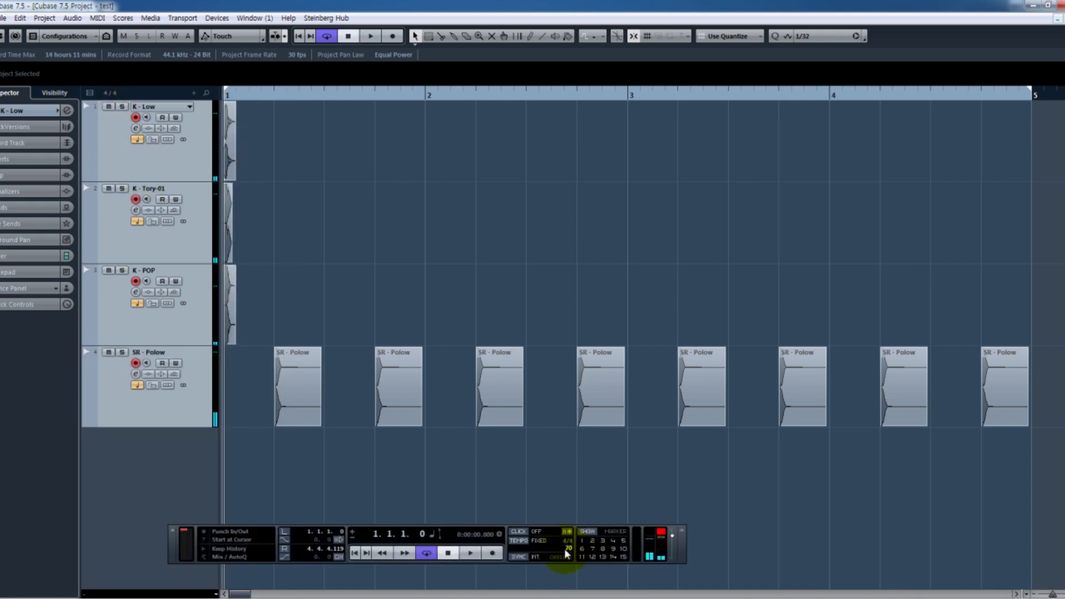
{"action": "key", "text": "space"}
{"action": "key", "text": "F2"}
{"action": "right_click", "coordinate": [535, 509]}
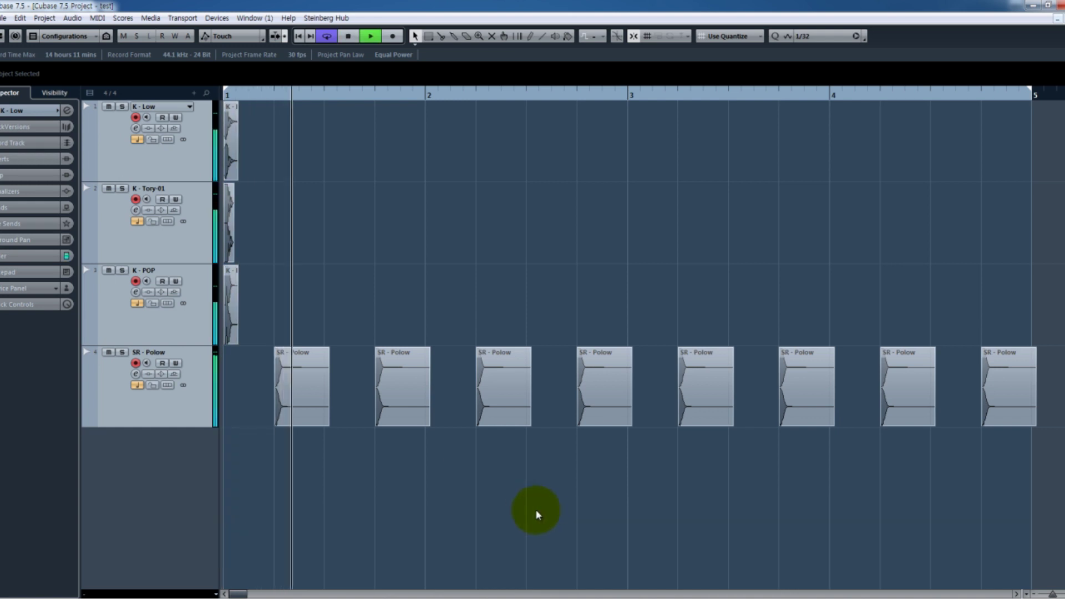
{"action": "left_click", "coordinate": [535, 510]}
{"action": "key", "text": "space"}
Step: Shorten the K - Low and K - POP clips again so they end on the first sixteenth-note grid line
{"action": "key", "text": "h"}
{"action": "key", "text": "h"}
{"action": "key", "text": "h"}
{"action": "key", "text": "h"}
{"action": "key", "text": "h"}
{"action": "key", "text": "h"}
{"action": "key", "text": "h"}
{"action": "key", "text": "g"}
{"action": "key", "text": "g"}
{"action": "key", "text": "g"}
{"action": "key", "text": "g"}
{"action": "key", "text": "g"}
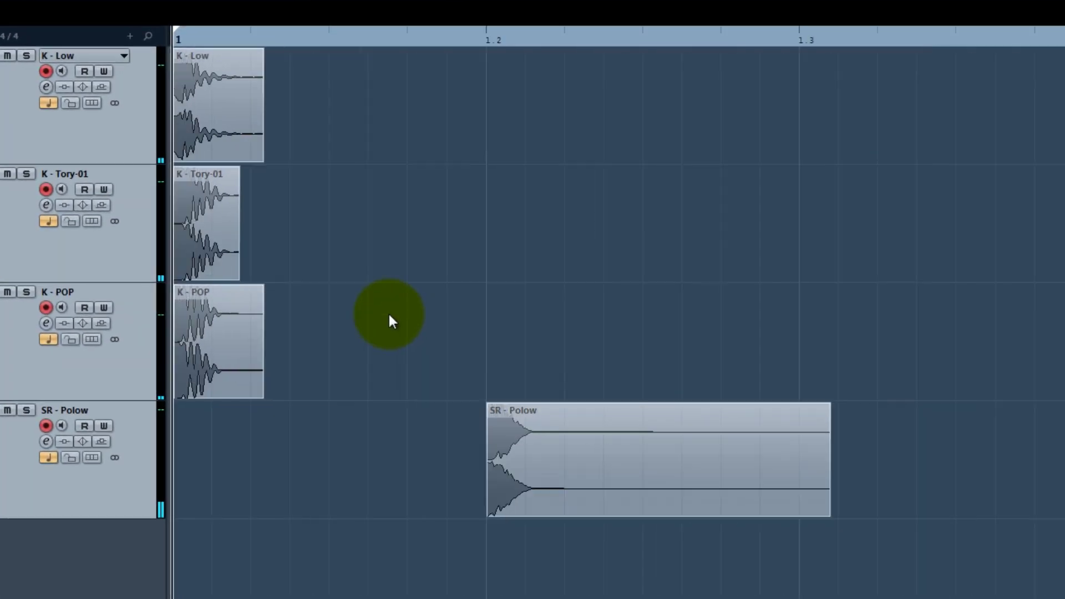
{"action": "scroll", "coordinate": [407, 333], "scroll_direction": "up", "scroll_amount": 1}
{"action": "left_click_drag", "start_coordinate": [425, 368], "coordinate": [247, 151]}
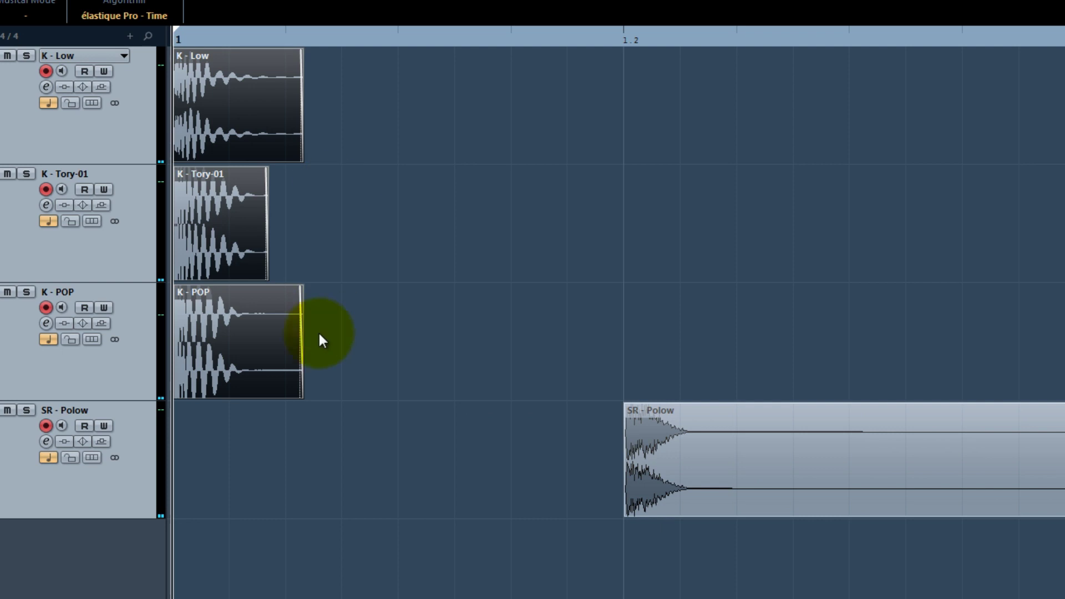
{"action": "left_click", "coordinate": [299, 310]}
{"action": "left_click", "coordinate": [292, 148], "text": "shift"}
{"action": "left_click_drag", "start_coordinate": [299, 161], "coordinate": [280, 155]}
Step: Copy the three layered kick clips to the last sixteenth of beat 1 and play the pattern
{"action": "left_click_drag", "start_coordinate": [358, 361], "coordinate": [544, 142]}
{"action": "key", "text": "g"}
{"action": "key", "text": "g"}
{"action": "key", "text": "space"}
{"action": "key", "text": "g"}
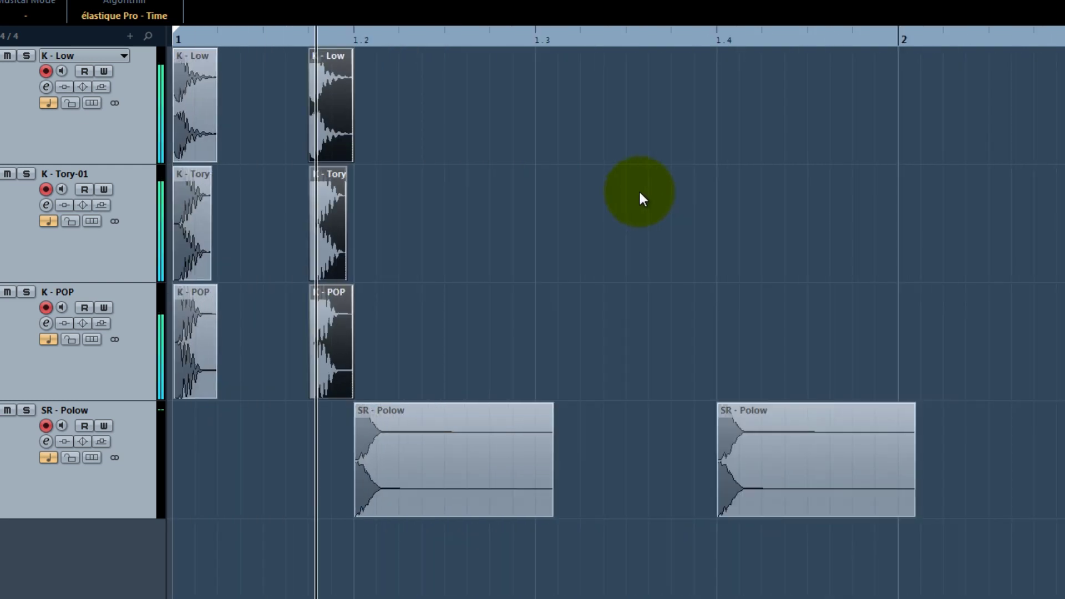
{"action": "key", "text": "space"}
Step: Add layered kick hits on the last two sixteenths of beat 2, auditioning the placement with playback
{"action": "left_click_drag", "start_coordinate": [436, 325], "coordinate": [349, 145]}
{"action": "left_click_drag", "start_coordinate": [350, 145], "coordinate": [527, 132]}
{"action": "key", "text": "space"}
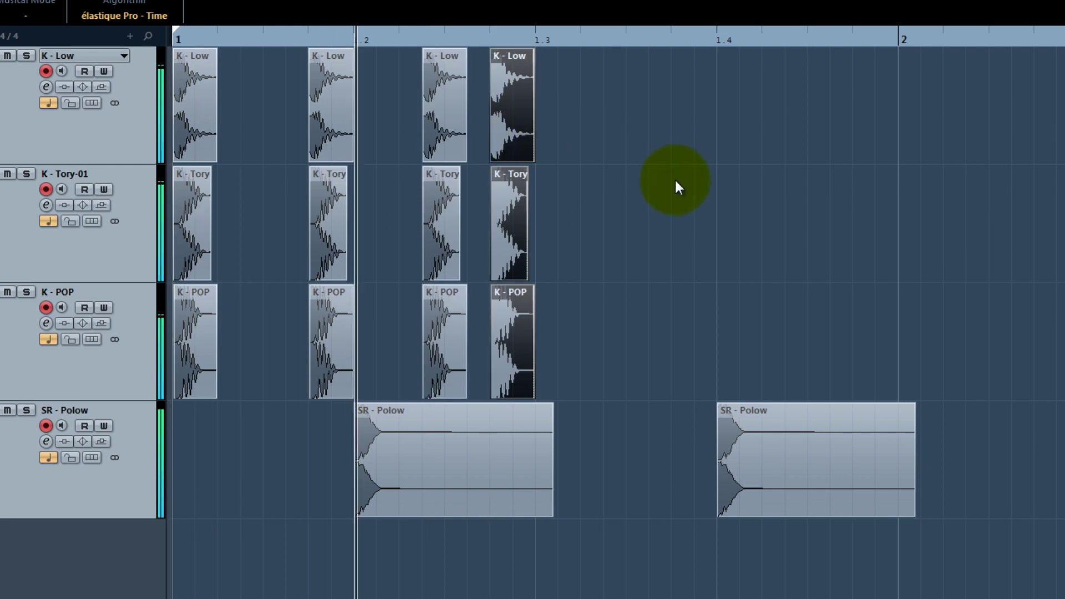
{"action": "key", "text": "space"}
{"action": "left_click_drag", "start_coordinate": [405, 86], "coordinate": [474, 367]}
{"action": "left_click_drag", "start_coordinate": [435, 114], "coordinate": [457, 119]}
{"action": "key", "text": "space"}
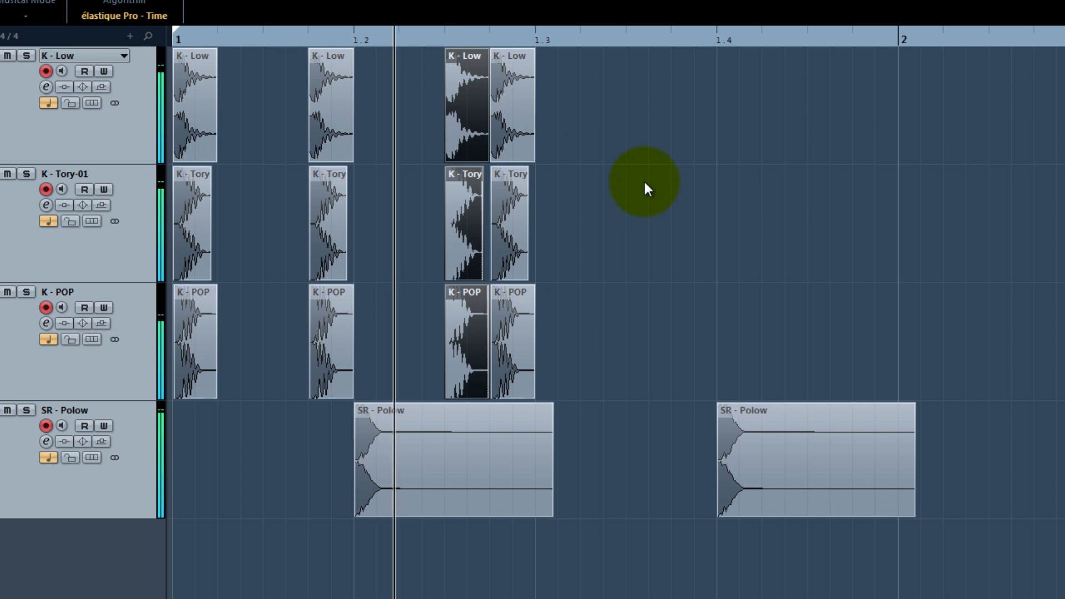
{"action": "key", "text": "space"}
Step: Add layered kicks on the second and fourth sixteenths of beat 3 and the last sixteenth of beat 4, auditioning the pattern
{"action": "left_click_drag", "start_coordinate": [404, 302], "coordinate": [642, 128]}
{"action": "key", "text": "space"}
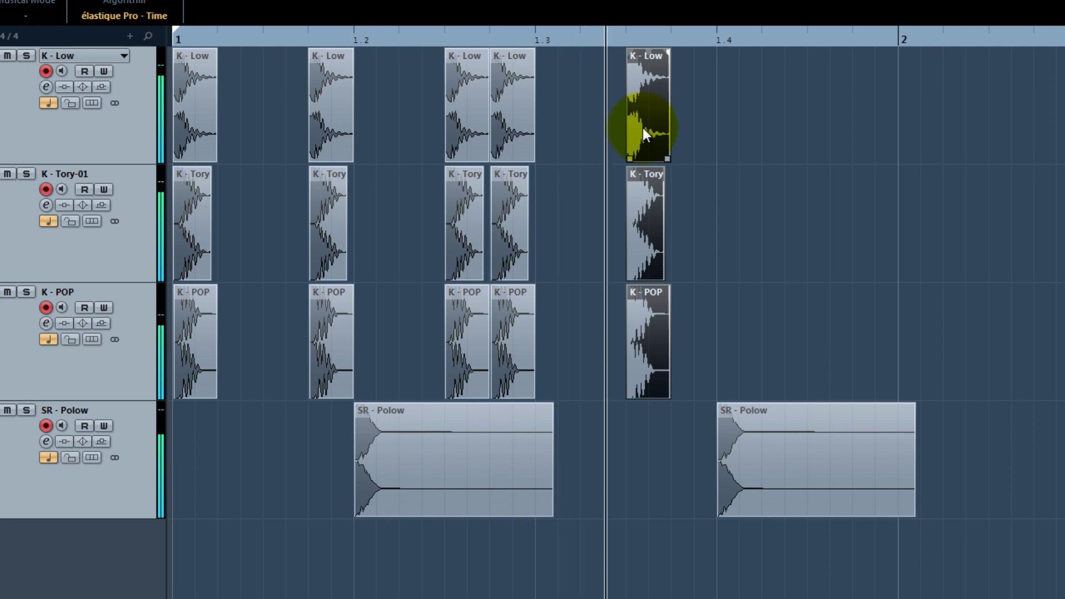
{"action": "key", "text": "space"}
{"action": "left_click_drag", "start_coordinate": [651, 101], "coordinate": [866, 131]}
{"action": "key", "text": "g"}
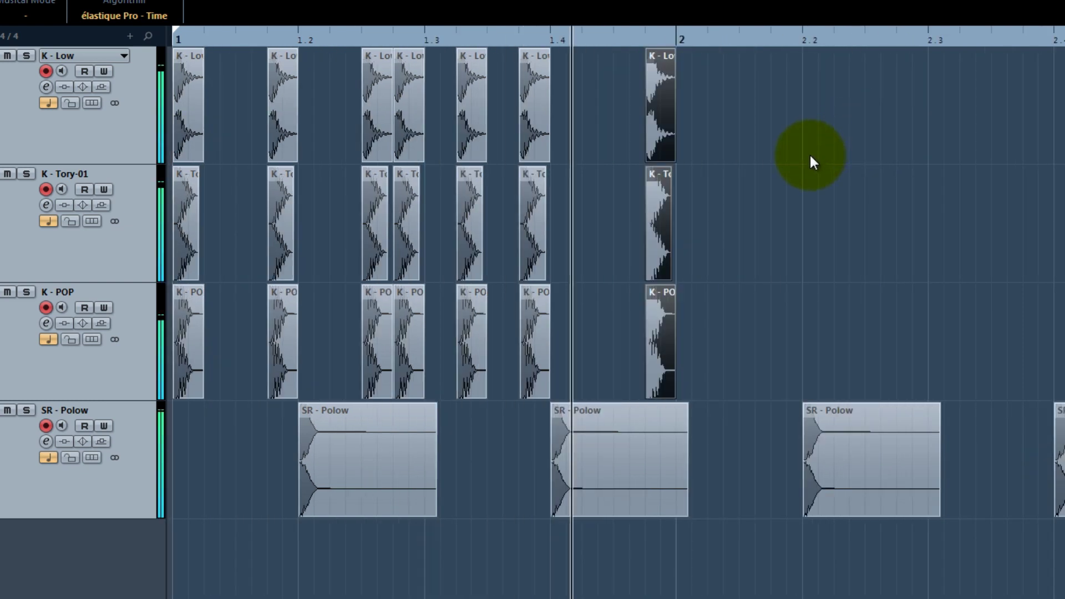
Step: Copy the one-bar kick pattern of all three kick tracks to 2.1.1.0 and repeat it through bar 4
{"action": "left_click_drag", "start_coordinate": [200, 115], "coordinate": [685, 121]}
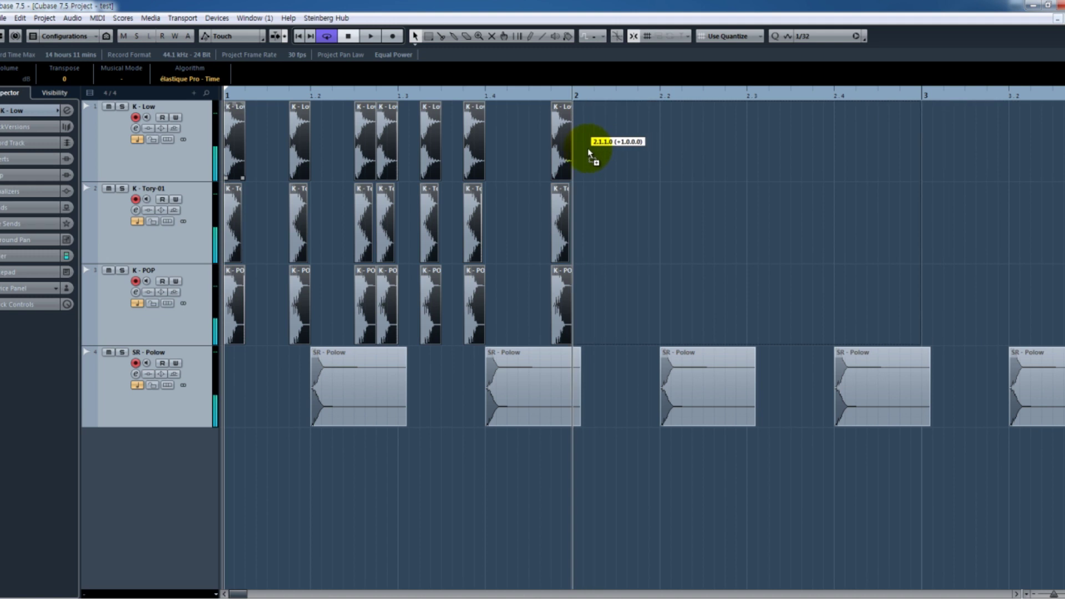
{"action": "key", "text": "g"}
{"action": "key", "text": "g"}
{"action": "key", "text": "g"}
{"action": "left_click", "coordinate": [707, 277]}
{"action": "left_click_drag", "start_coordinate": [237, 158], "coordinate": [632, 158]}
Step: Play the four-bar beat and compare it with K - POP muted and unmuted
{"action": "key", "text": "space"}
{"action": "right_click", "coordinate": [498, 456]}
{"action": "left_click", "coordinate": [335, 468]}
{"action": "right_click", "coordinate": [336, 490]}
{"action": "left_click", "coordinate": [257, 460]}
{"action": "left_click", "coordinate": [109, 271]}
{"action": "left_click", "coordinate": [108, 271]}
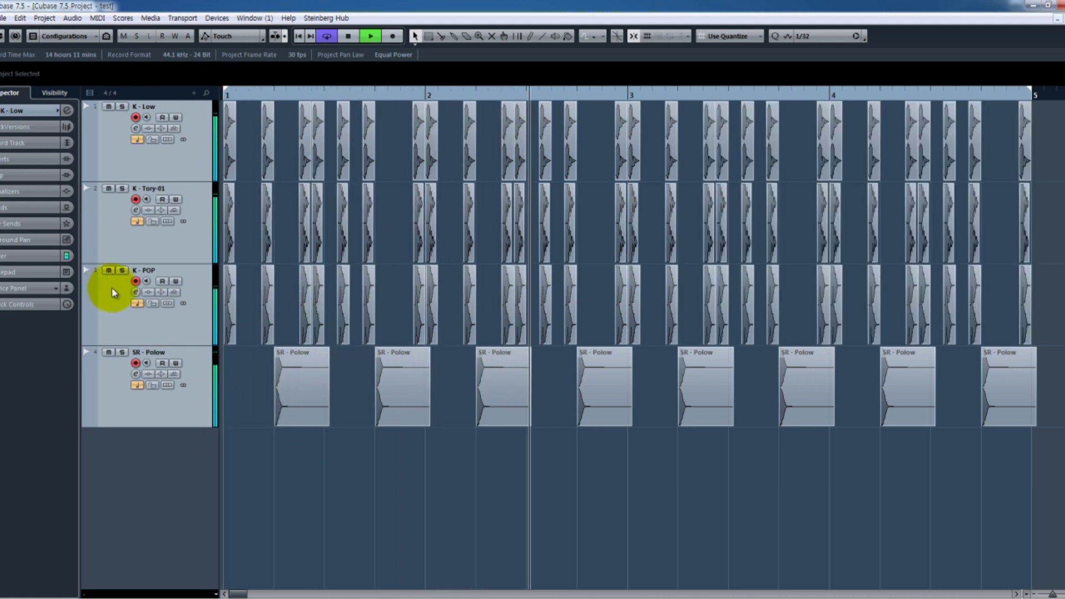
Step: Select the K - POP track and compare playback with K - Tory-01 muted and unmuted
{"action": "left_click", "coordinate": [111, 283]}
{"action": "key", "text": "F3"}
{"action": "key", "text": "F3"}
{"action": "left_click", "coordinate": [109, 189]}
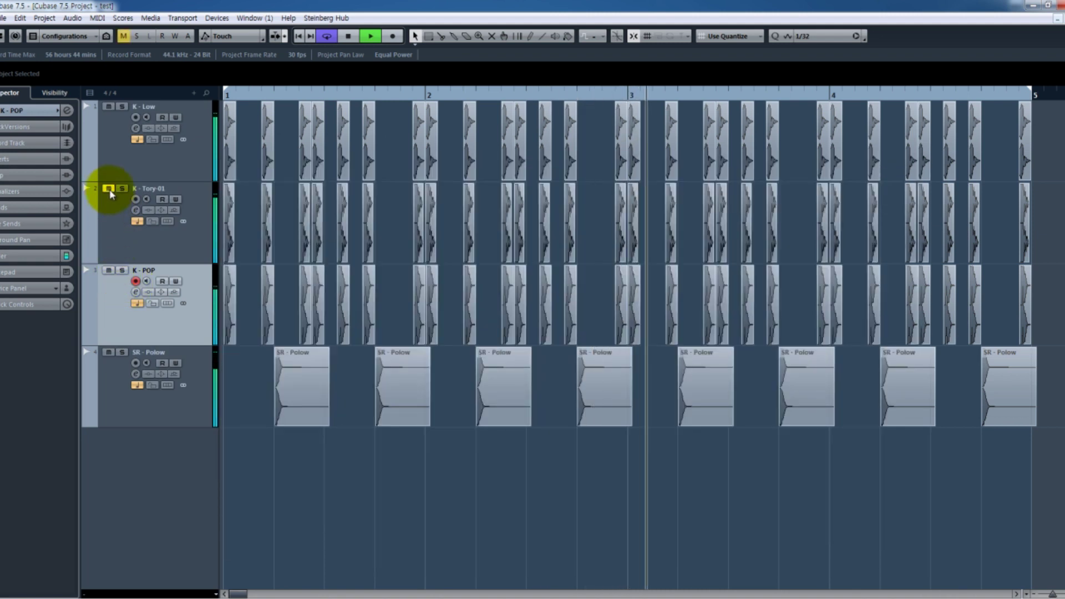
{"action": "left_click", "coordinate": [109, 189]}
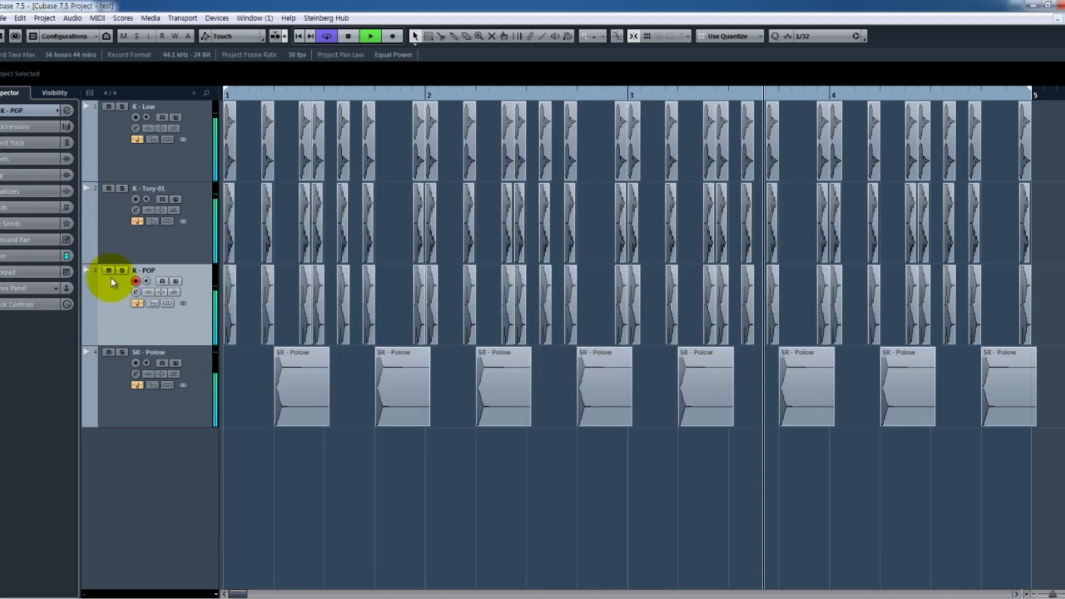
Step: Lower the K - Tory-01 fader slightly in the MixConsole while the beat plays
{"action": "key", "text": "F3"}
{"action": "left_click_drag", "start_coordinate": [336, 422], "coordinate": [336, 427]}
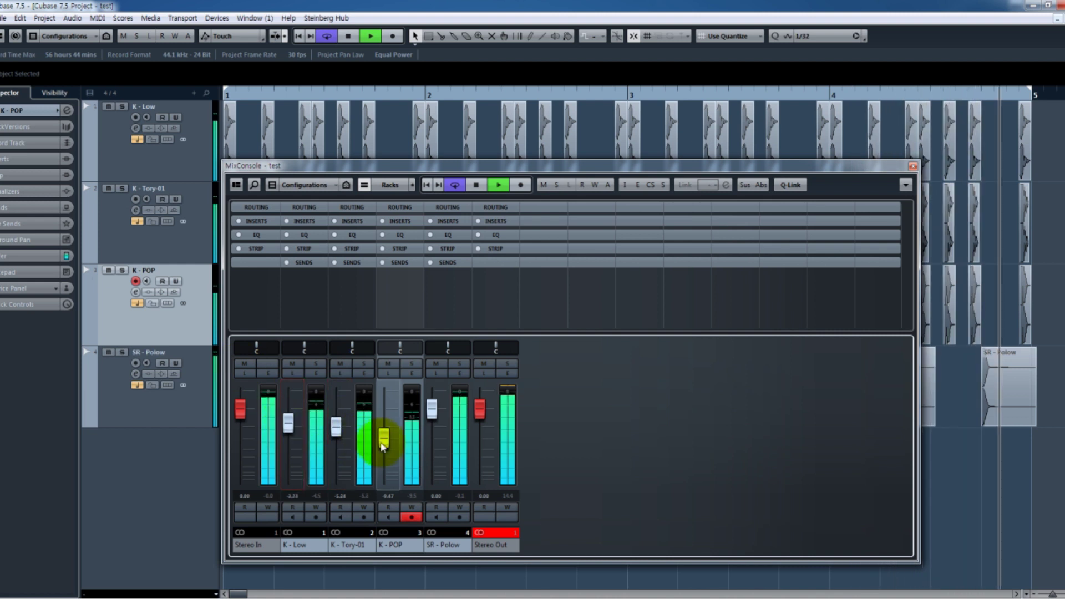
{"action": "key", "text": "F3"}
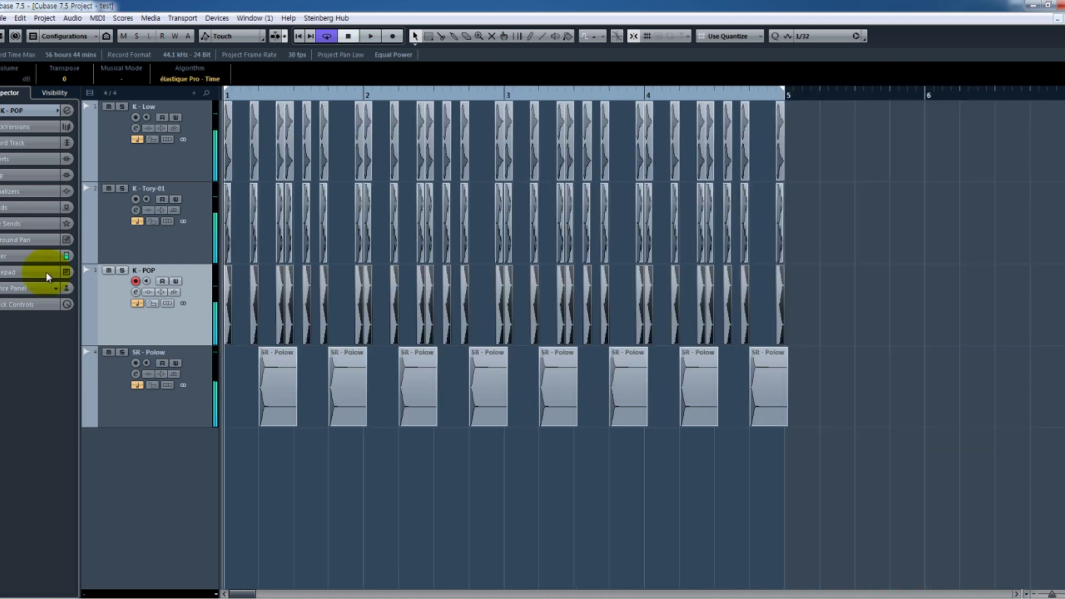
Step: Reduce the clip volume of all K - POP clips and play the beat again
{"action": "key", "text": "h"}
{"action": "key", "text": "h"}
{"action": "key", "text": "h"}
{"action": "key", "text": "h"}
{"action": "key", "text": "h"}
{"action": "key", "text": "h"}
{"action": "key", "text": "h"}
{"action": "key", "text": "h"}
{"action": "key", "text": "h"}
{"action": "key", "text": "h"}
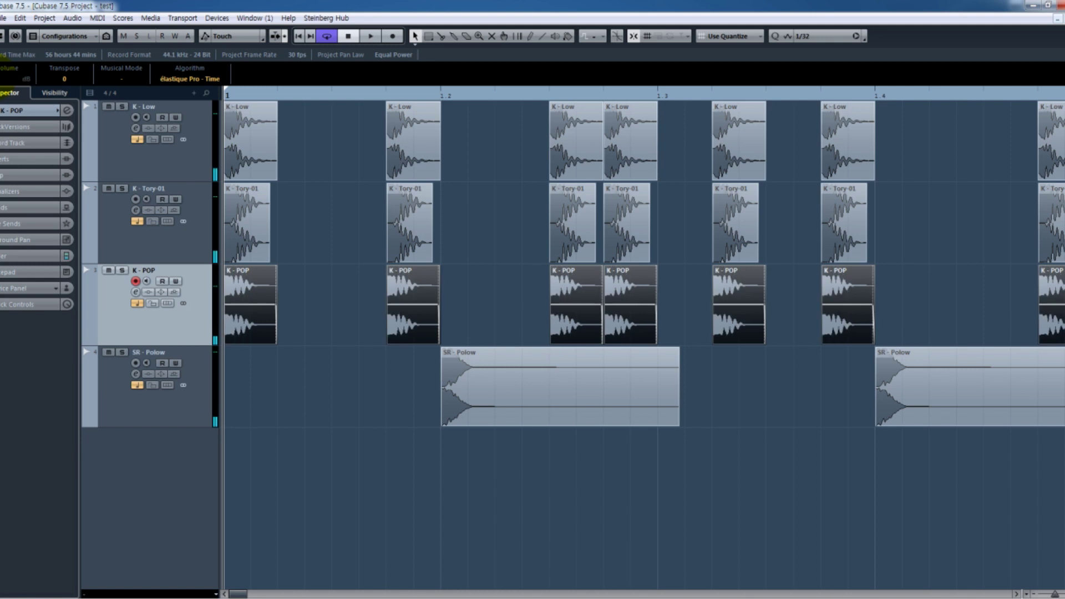
{"action": "left_click", "coordinate": [700, 475]}
{"action": "right_click", "coordinate": [716, 483]}
{"action": "left_click", "coordinate": [680, 468]}
{"action": "key", "text": "g"}
{"action": "key", "text": "space"}
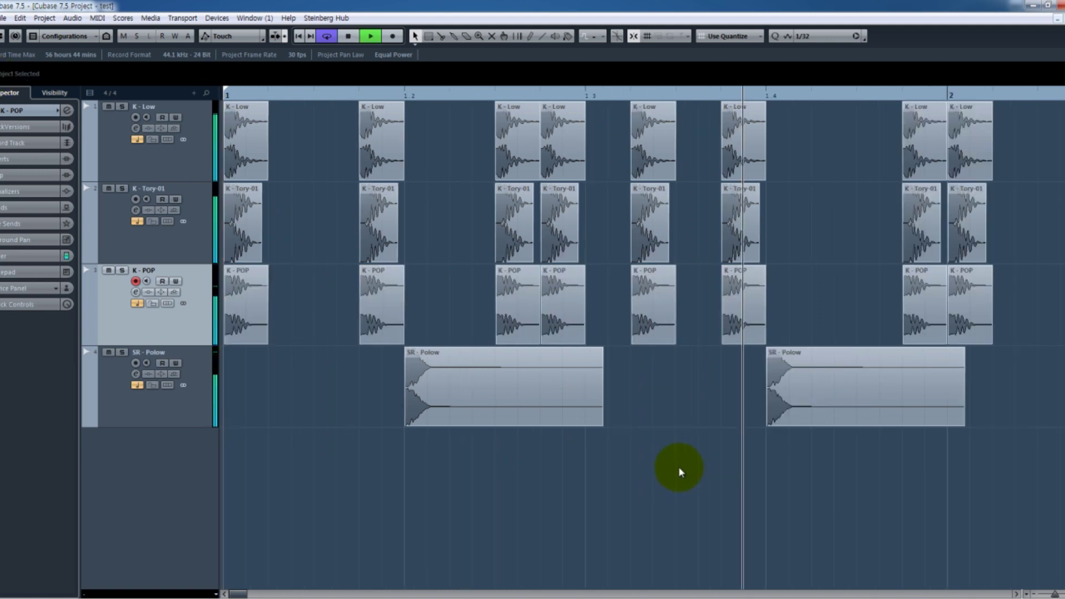
Step: Place an SR - VybeSnr-01 snare on its own track, starting at 1.2 with the first SR - Polow hit
{"action": "key", "text": "h"}
{"action": "key", "text": "g"}
{"action": "key", "text": "g"}
{"action": "key", "text": "g"}
{"action": "key", "text": "g"}
{"action": "key", "text": "g"}
{"action": "right_click", "coordinate": [567, 479]}
{"action": "left_click", "coordinate": [567, 480]}
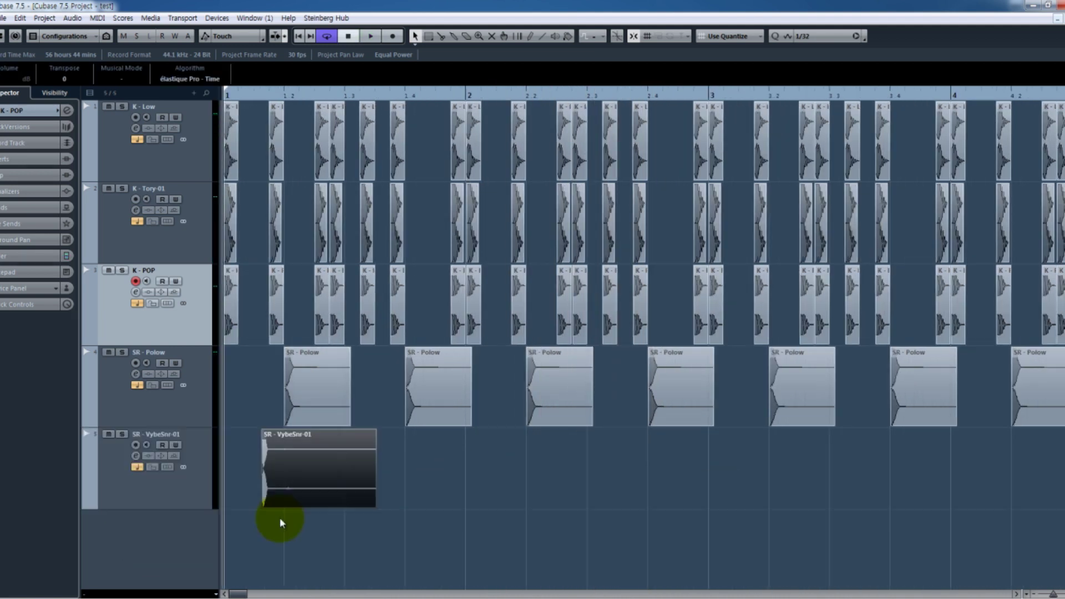
{"action": "left_click_drag", "start_coordinate": [299, 474], "coordinate": [322, 470]}
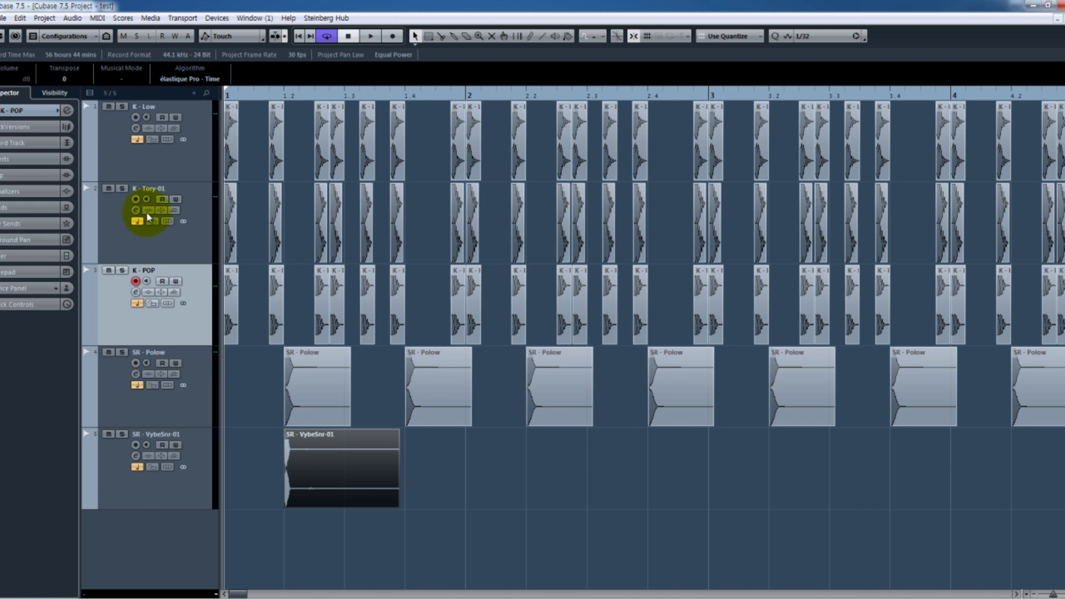
Step: Select all five tracks and reduce their height
{"action": "left_click", "coordinate": [186, 150]}
{"action": "left_click", "coordinate": [210, 460], "text": "shift"}
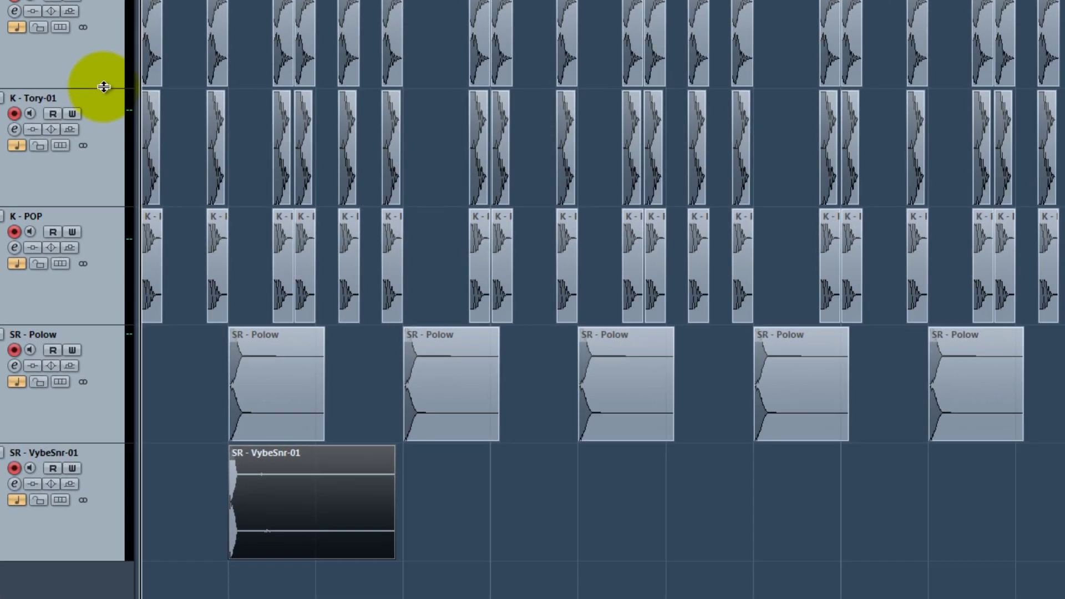
{"action": "left_click_drag", "start_coordinate": [104, 87], "coordinate": [105, 55]}
Step: Select the SR - Polow and SR - VybeSnr-01 tracks and enlarge their height to compare the snare starts
{"action": "left_click", "coordinate": [112, 358]}
{"action": "left_click_drag", "start_coordinate": [205, 0], "coordinate": [966, 360]}
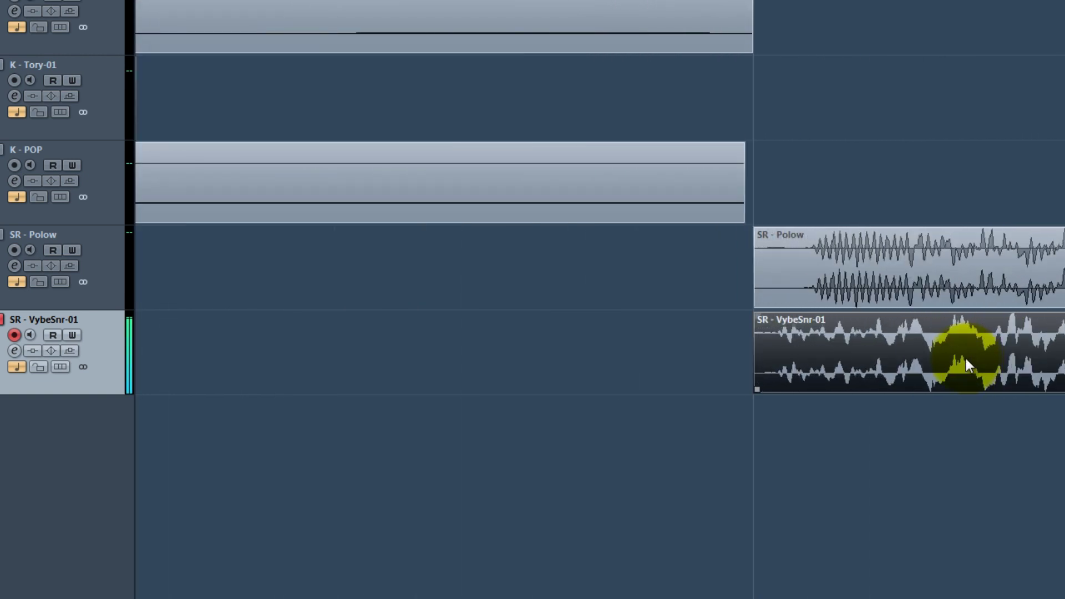
{"action": "left_click", "coordinate": [111, 302], "text": "shift"}
{"action": "left_click_drag", "start_coordinate": [105, 312], "coordinate": [105, 361]}
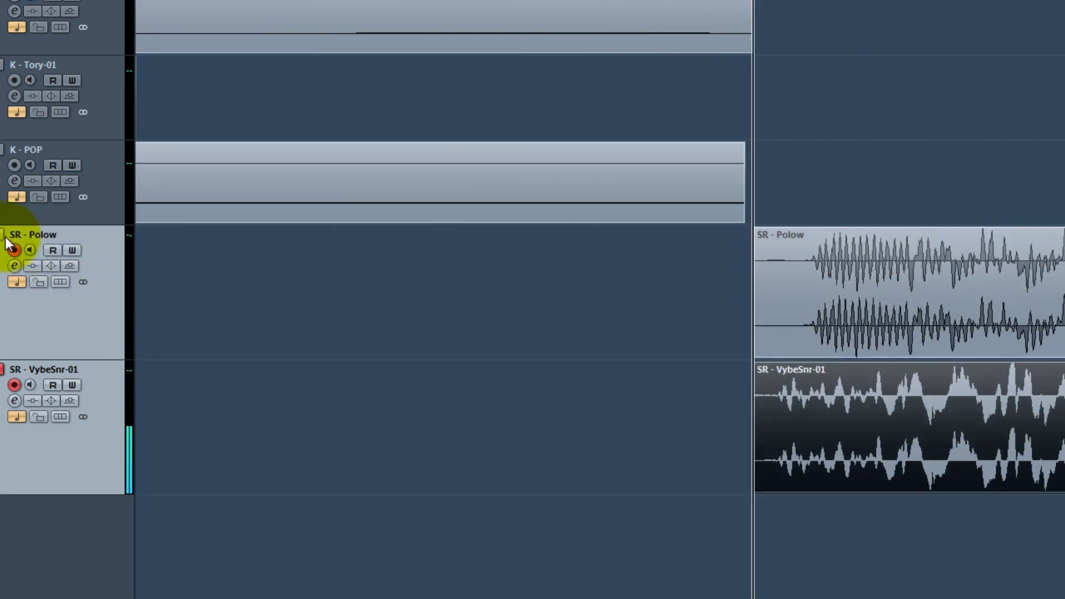
Step: Move the SR - VybeSnr-01 clip slightly after the SR - Polow start and repeat it under every SR - Polow hit through bar 4
{"action": "left_click", "coordinate": [946, 438]}
{"action": "left_click_drag", "start_coordinate": [1000, 428], "coordinate": [1064, 423]}
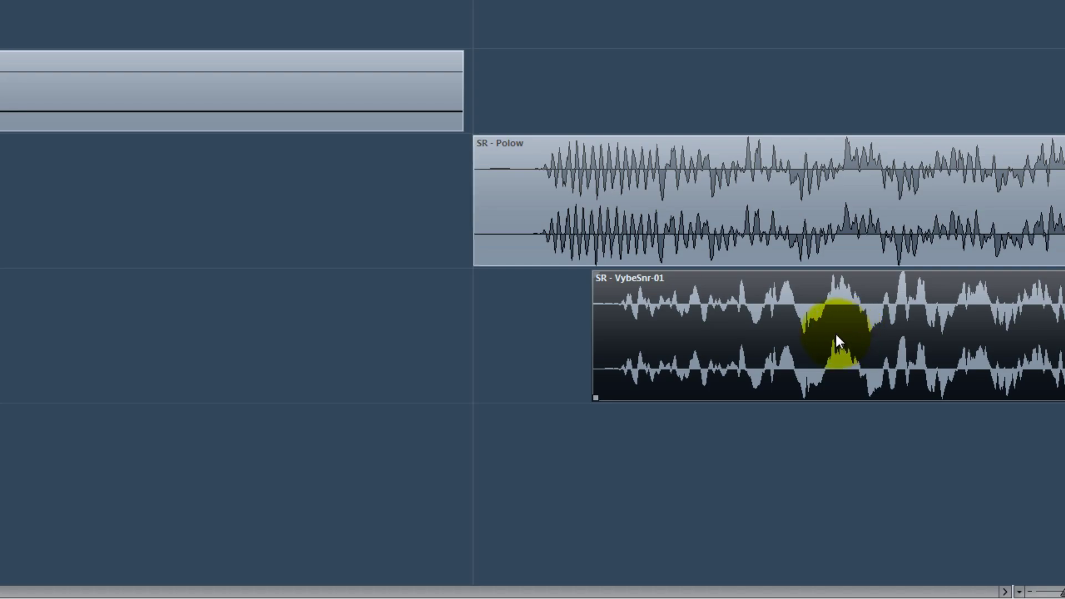
{"action": "key", "text": "g"}
{"action": "key", "text": "g"}
{"action": "key", "text": "g"}
{"action": "key", "text": "g"}
{"action": "key", "text": "g"}
{"action": "key", "text": "g"}
{"action": "key", "text": "g"}
{"action": "key", "text": "g"}
{"action": "key", "text": "g"}
{"action": "key", "text": "g"}
{"action": "key", "text": "g"}
{"action": "key", "text": "g"}
{"action": "key", "text": "g"}
{"action": "key", "text": "g"}
{"action": "key", "text": "g"}
{"action": "key", "text": "g"}
{"action": "key", "text": "g"}
{"action": "key", "text": "g"}
{"action": "key", "text": "g"}
{"action": "key", "text": "g"}
{"action": "key", "text": "g"}
{"action": "key", "text": "g"}
{"action": "key", "text": "g"}
{"action": "key", "text": "h"}
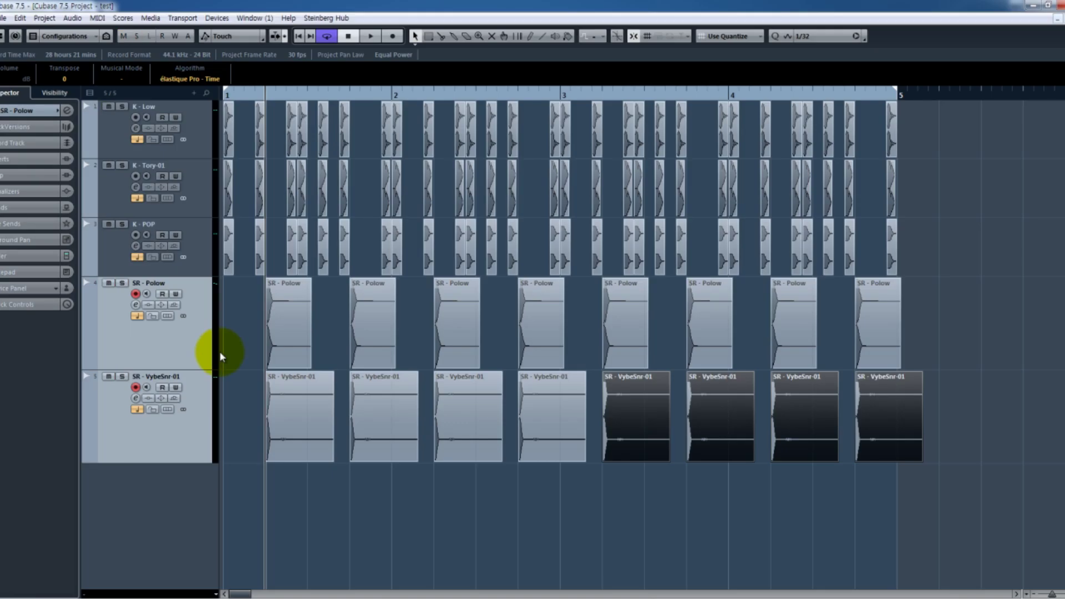
Step: Play the beat and lower the SR - Polow level to about -2.3 dB and SR - VybeSnr-01 to about -3.3 dB in the mixer
{"action": "key", "text": "space"}
{"action": "left_click", "coordinate": [408, 502]}
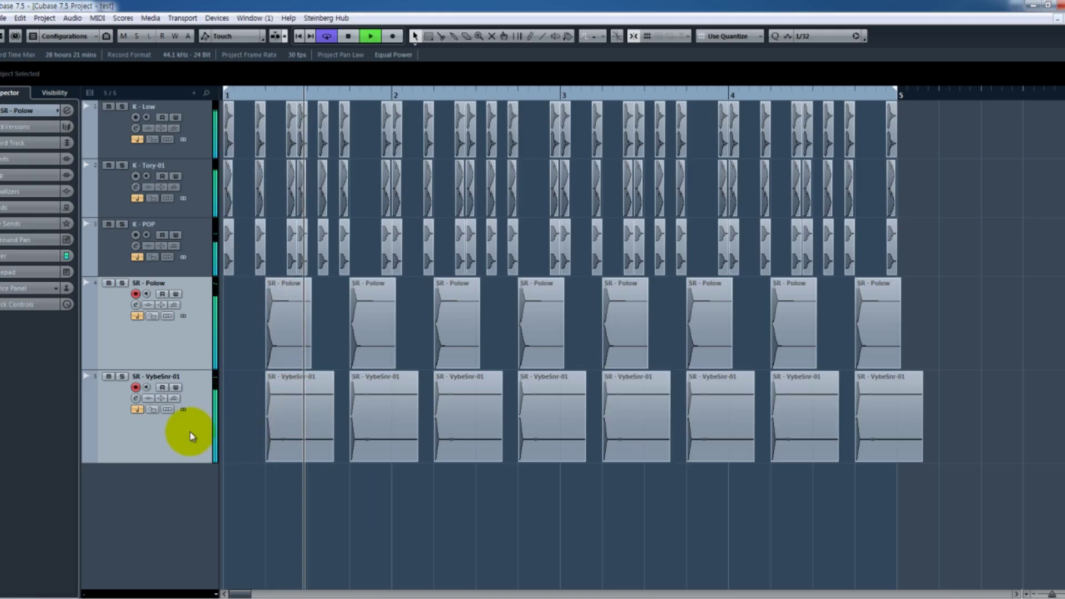
{"action": "left_click", "coordinate": [190, 432]}
{"action": "key", "text": "F3"}
{"action": "left_click_drag", "start_coordinate": [438, 437], "coordinate": [434, 443]}
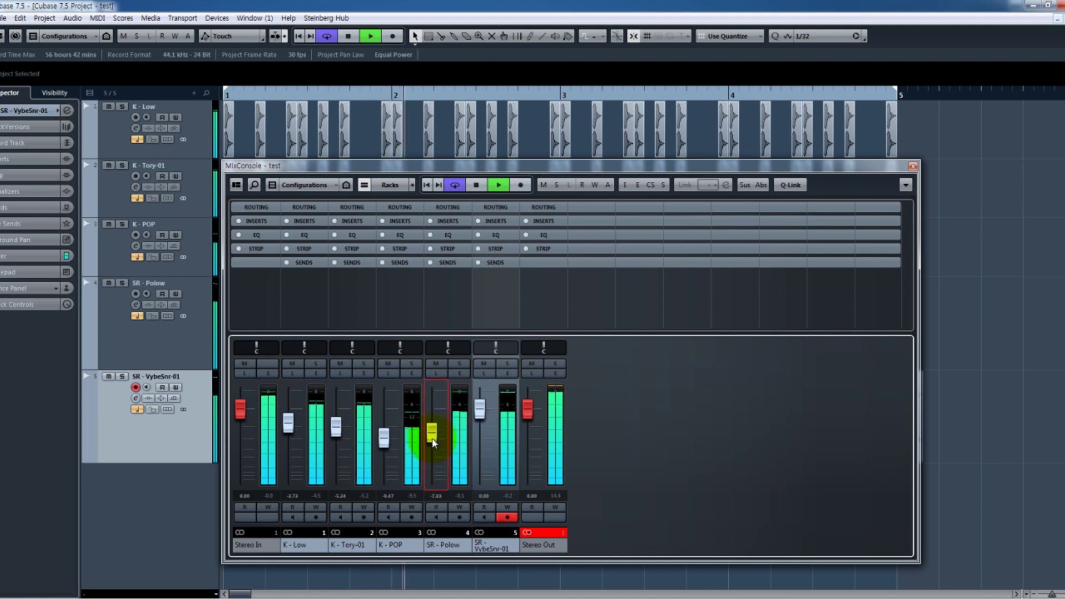
{"action": "left_click_drag", "start_coordinate": [478, 416], "coordinate": [482, 444]}
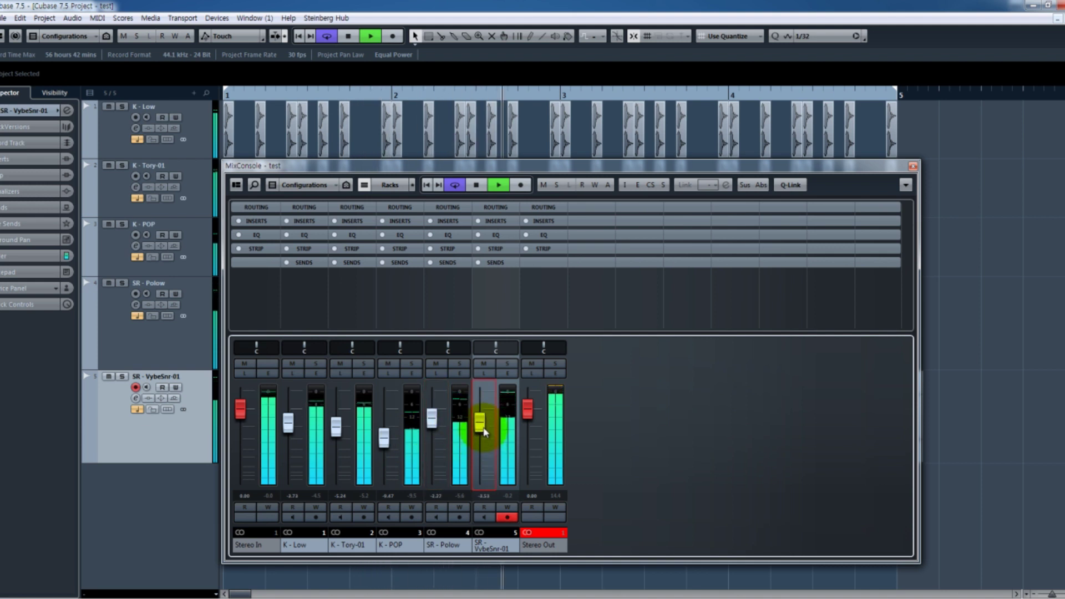
Step: Compare the playing beat with the SR - VybeSnr-01 snare layer muted and unmuted, closing the mixer and stopping playback when done
{"action": "left_click", "coordinate": [484, 363]}
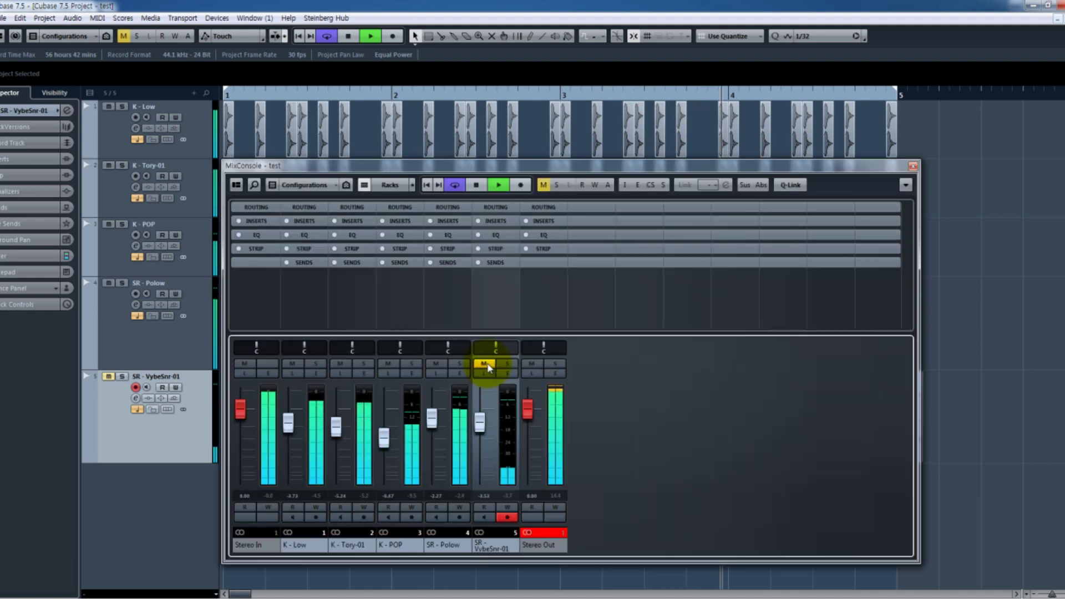
{"action": "left_click", "coordinate": [484, 364]}
{"action": "key", "text": "F3"}
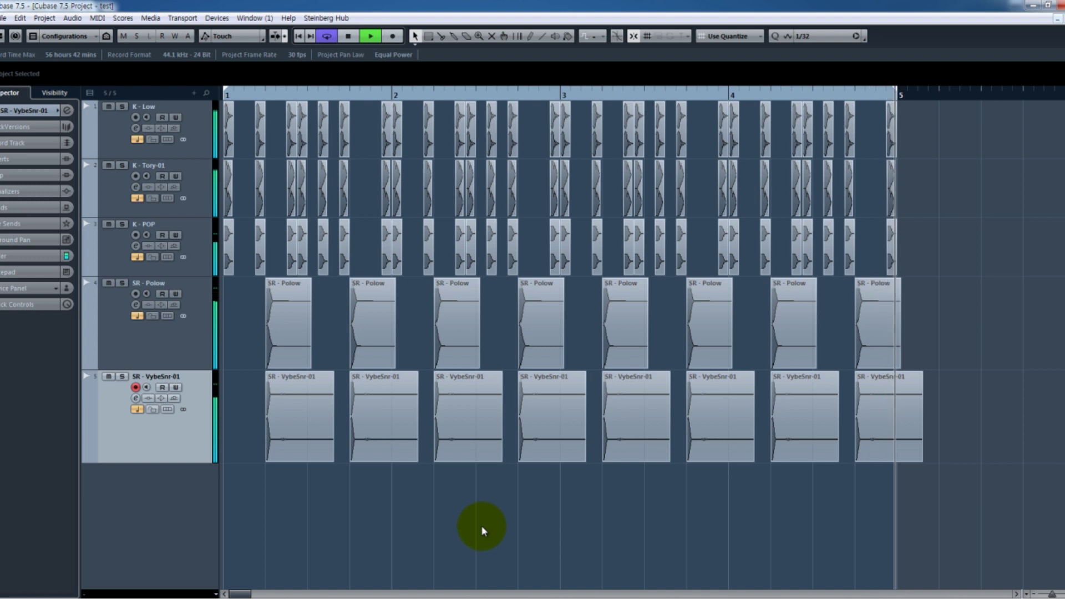
{"action": "key", "text": "space"}
Step: Reduce the height of all five tracks and place an HH - Zay-01 hi-hat on its own track at the start of bar 1
{"action": "left_click", "coordinate": [201, 146], "text": "shift"}
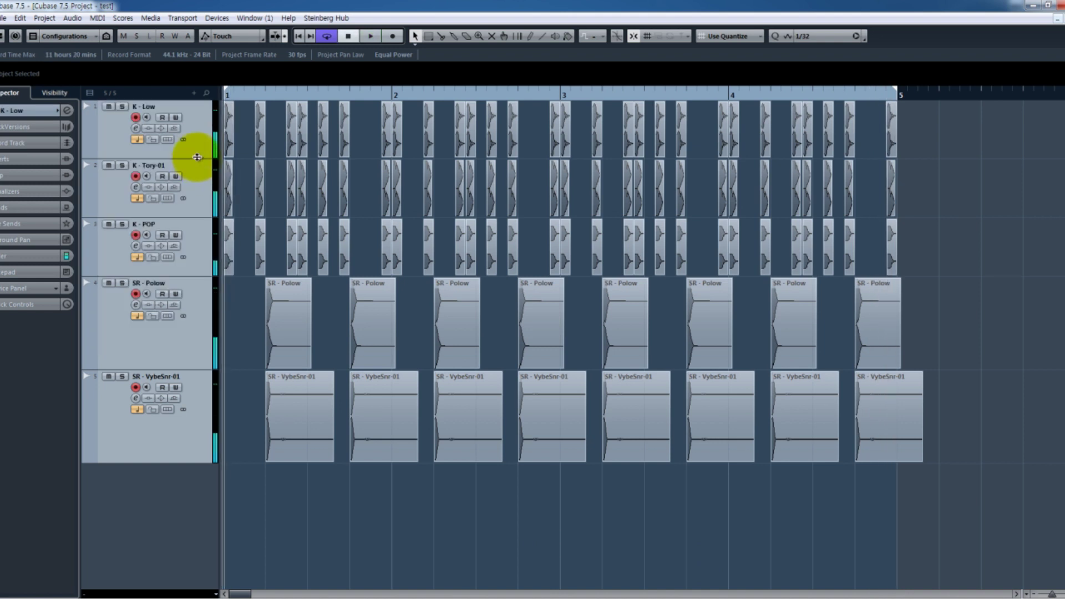
{"action": "left_click_drag", "start_coordinate": [197, 157], "coordinate": [196, 149]}
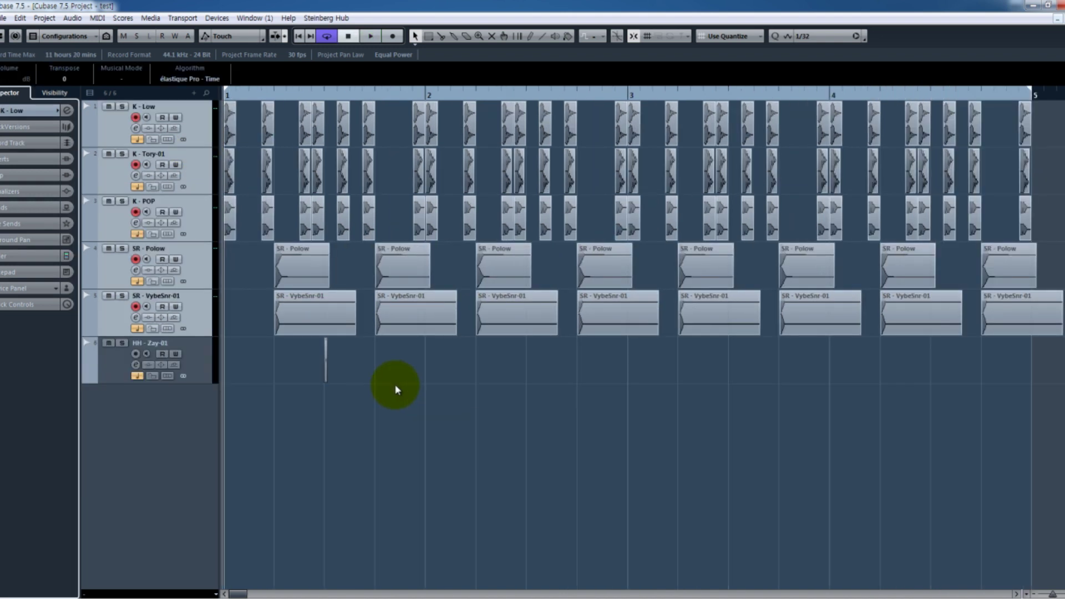
{"action": "key", "text": "h"}
{"action": "key", "text": "h"}
{"action": "key", "text": "h"}
{"action": "key", "text": "h"}
{"action": "key", "text": "h"}
{"action": "key", "text": "h"}
{"action": "key", "text": "g"}
{"action": "key", "text": "g"}
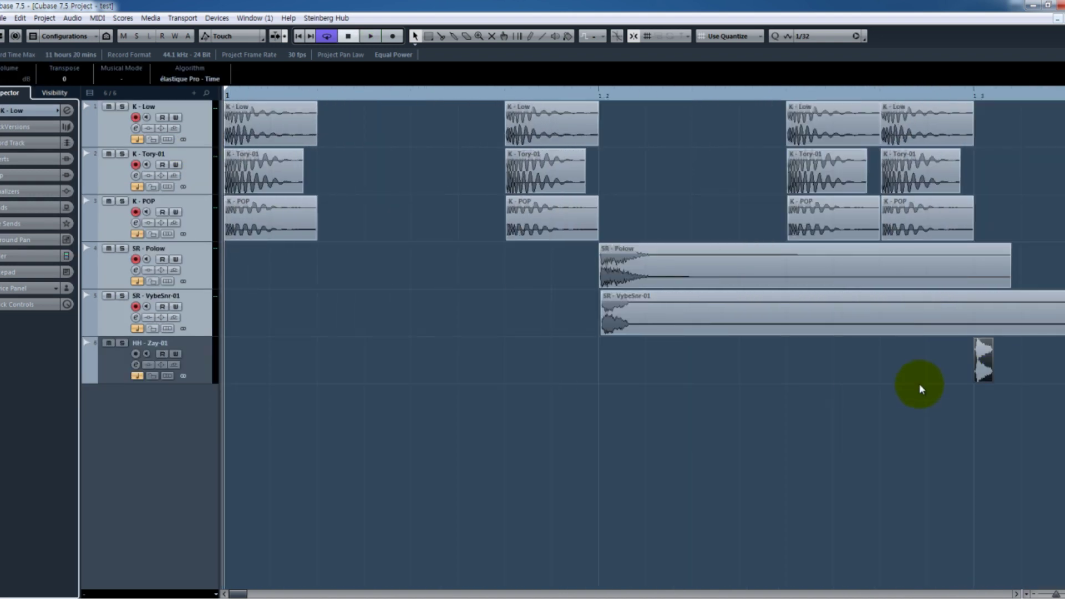
{"action": "left_click_drag", "start_coordinate": [859, 364], "coordinate": [242, 373]}
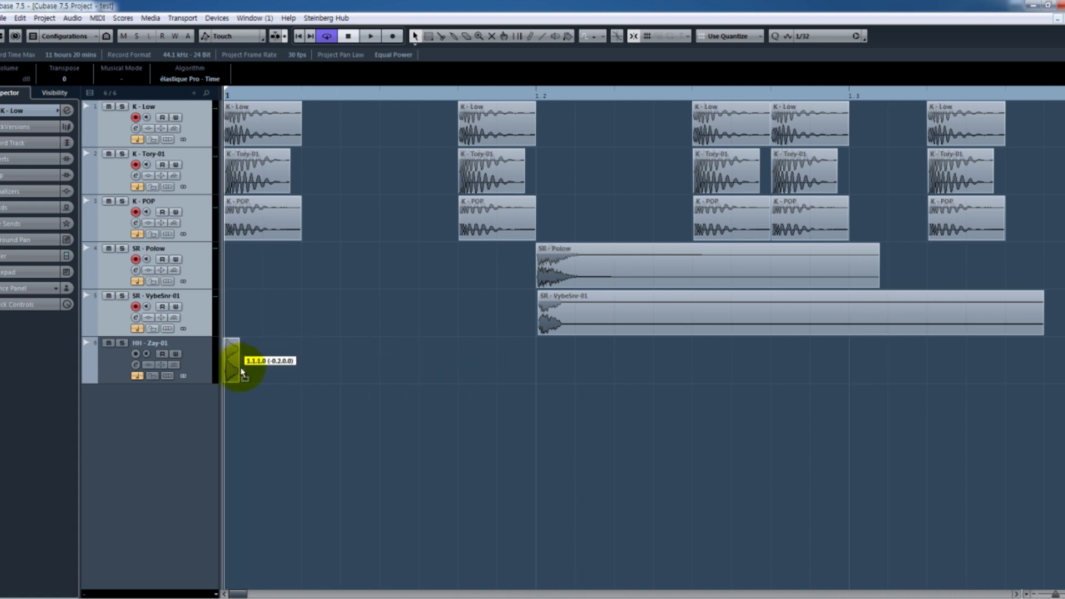
Step: Repeat the HH - Zay-01 clip at 1/32 intervals through the first beat, up to 1.2
{"action": "key", "text": "h"}
{"action": "key", "text": "h"}
{"action": "key", "text": "h"}
{"action": "left_click_drag", "start_coordinate": [322, 375], "coordinate": [438, 388]}
{"action": "key", "text": "g"}
{"action": "left_click_drag", "start_coordinate": [377, 371], "coordinate": [439, 371]}
{"action": "left_click_drag", "start_coordinate": [421, 361], "coordinate": [460, 363]}
Step: Play the beat with the new hi-hats and check the HH - Zay-01 level in the mixer
{"action": "key", "text": "space"}
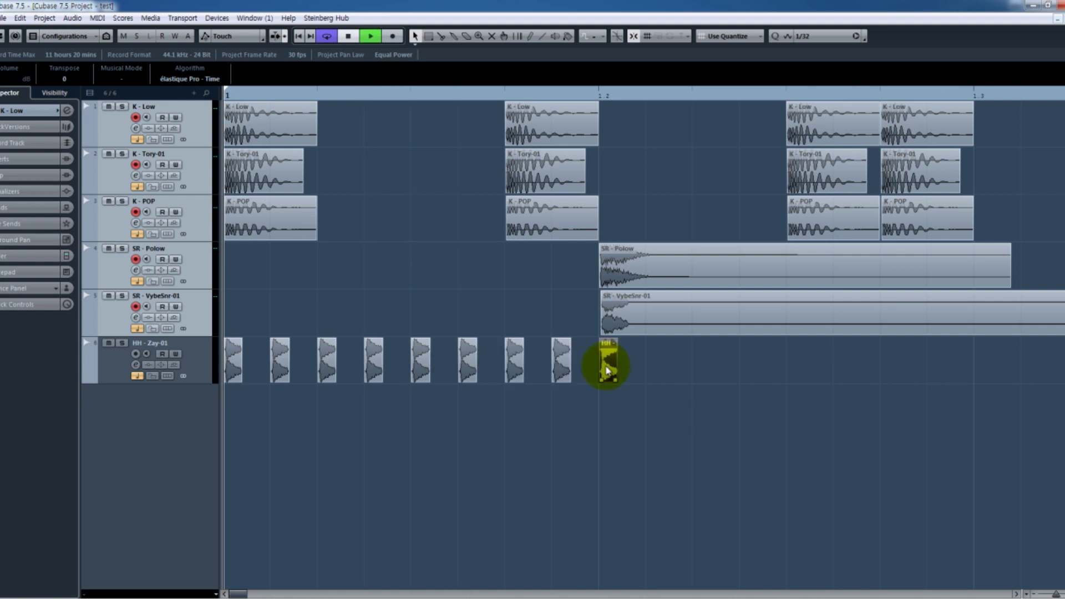
{"action": "key", "text": "g"}
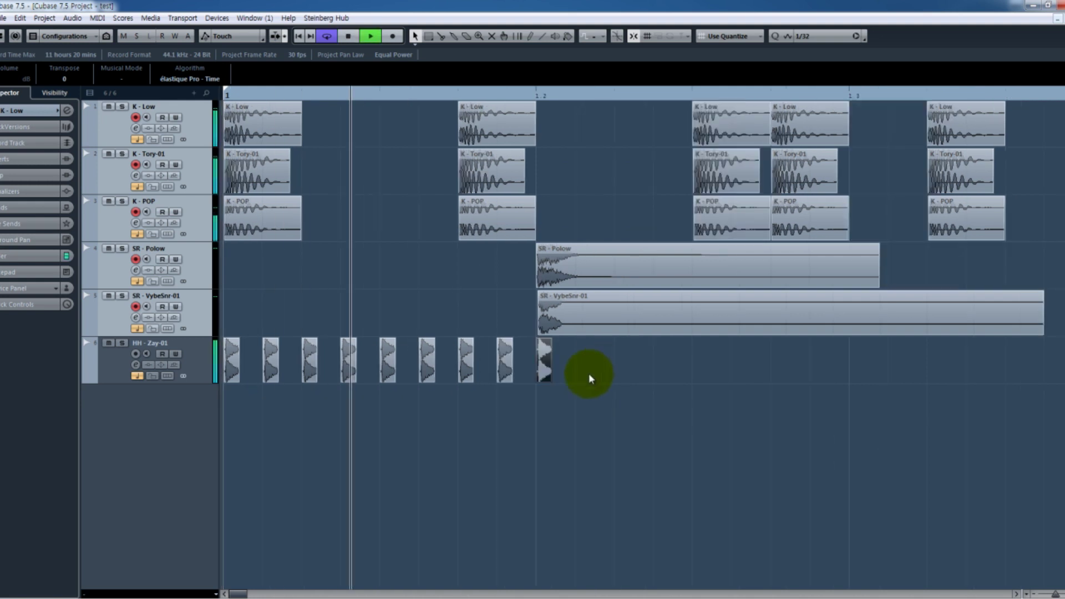
{"action": "key", "text": "g"}
{"action": "key", "text": "space"}
{"action": "key", "text": "F3"}
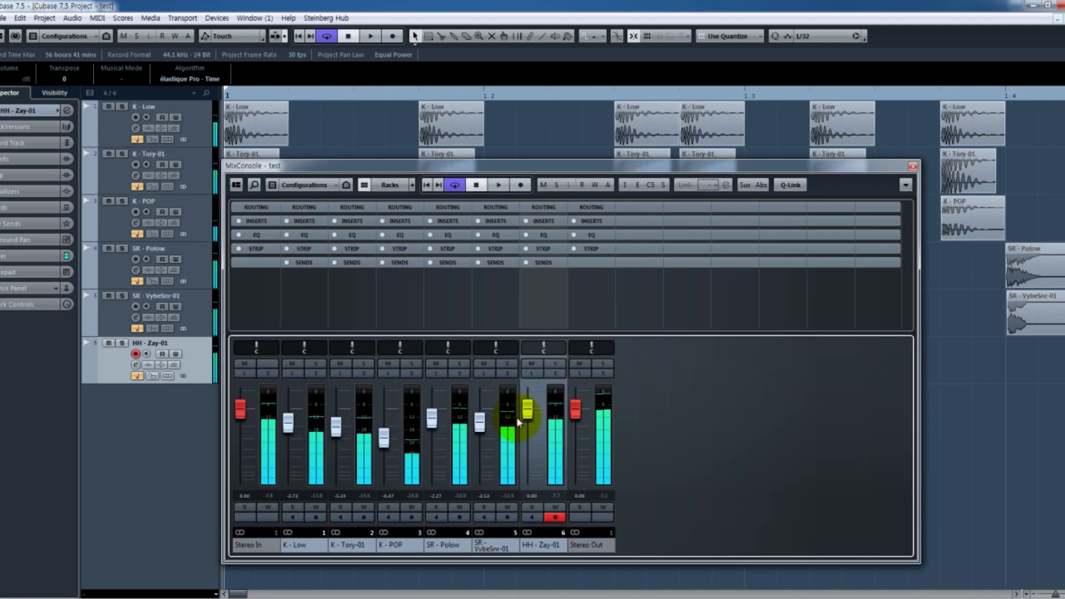
{"action": "key", "text": "space"}
{"action": "key", "text": "F3"}
Step: Copy the 1/32 hi-hat hits across the rest of bar 1 and through bar 2
{"action": "left_click_drag", "start_coordinate": [453, 410], "coordinate": [233, 362]}
{"action": "key", "text": "space"}
{"action": "left_click_drag", "start_coordinate": [541, 425], "coordinate": [517, 403]}
{"action": "mouse_move", "coordinate": [223, 353]}
{"action": "left_mouse_down"}
{"action": "mouse_move", "coordinate": [501, 380]}
{"action": "mouse_move", "coordinate": [483, 384]}
{"action": "left_mouse_up"}
{"action": "key", "text": "g"}
{"action": "key", "text": "g"}
{"action": "key", "text": "g"}
{"action": "mouse_move", "coordinate": [725, 457]}
{"action": "left_mouse_down"}
{"action": "mouse_move", "coordinate": [217, 375]}
{"action": "mouse_move", "coordinate": [551, 368]}
{"action": "mouse_move", "coordinate": [613, 381]}
{"action": "left_mouse_up"}
{"action": "key", "text": "g"}
{"action": "left_click", "coordinate": [223, 358]}
{"action": "left_click_drag", "start_coordinate": [231, 366], "coordinate": [651, 368]}
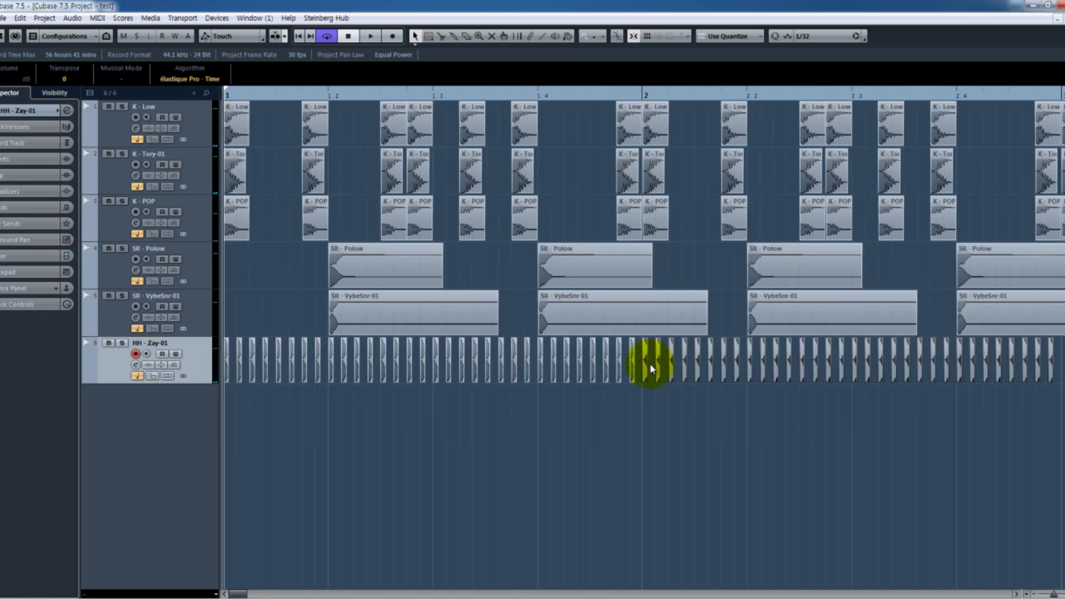
Step: Listen to the beat with the continuous 1/32 hi-hats and check the project tempo on the transport panel
{"action": "key", "text": "g"}
{"action": "key", "text": "g"}
{"action": "right_click", "coordinate": [702, 463]}
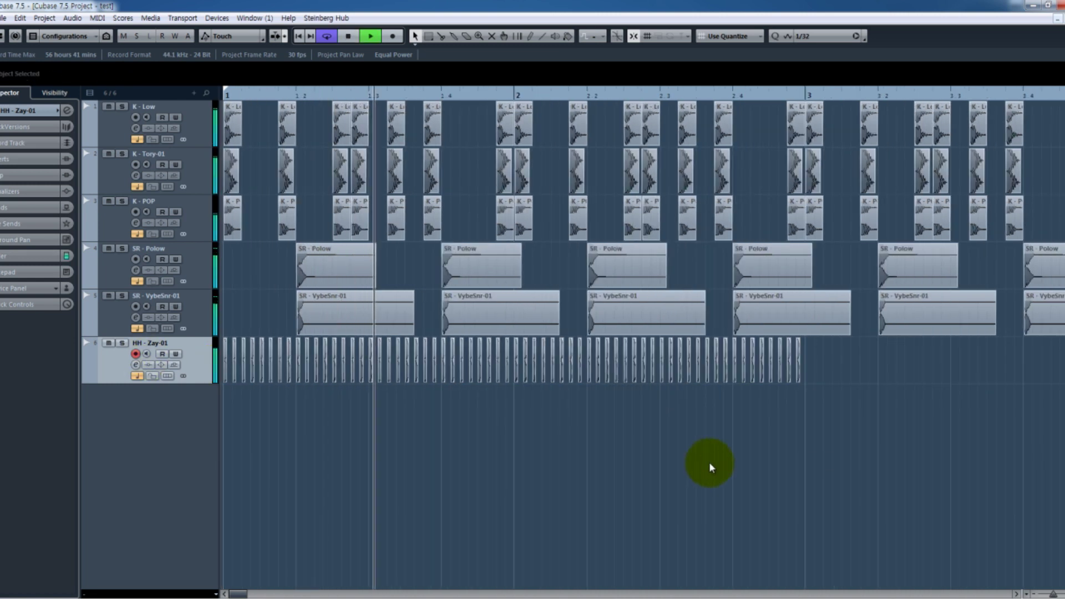
{"action": "left_click", "coordinate": [708, 463]}
{"action": "key", "text": "g"}
{"action": "key", "text": "F2"}
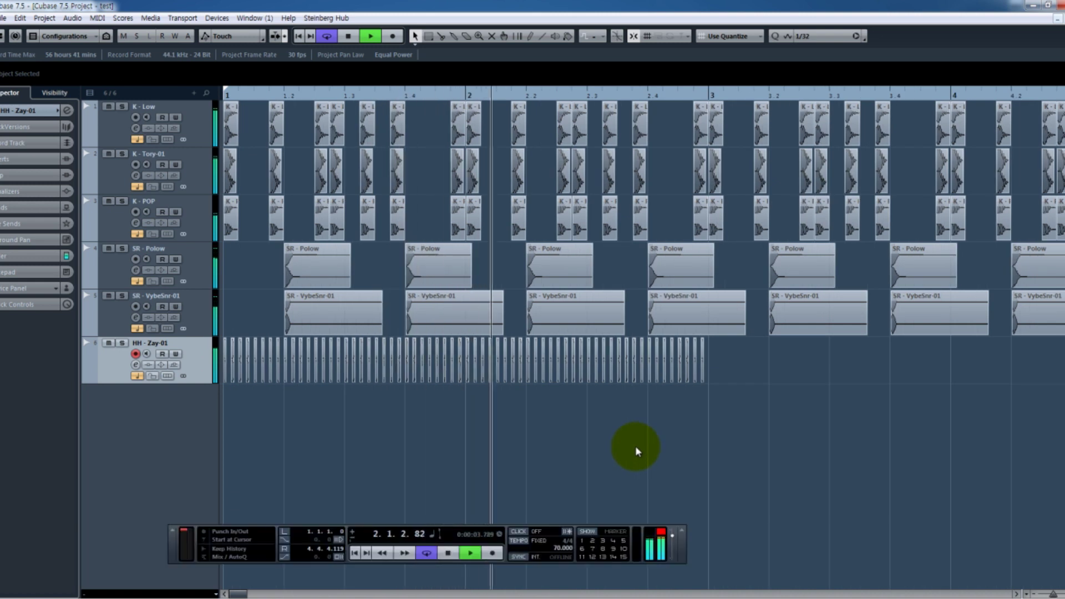
{"action": "key", "text": "F2"}
{"action": "right_click", "coordinate": [635, 444]}
{"action": "left_click", "coordinate": [634, 444]}
Step: Set the grid to 1/16 and delete the second and fourth HH - Zay-01 hits of the first beat
{"action": "left_click_drag", "start_coordinate": [147, 404], "coordinate": [143, 376]}
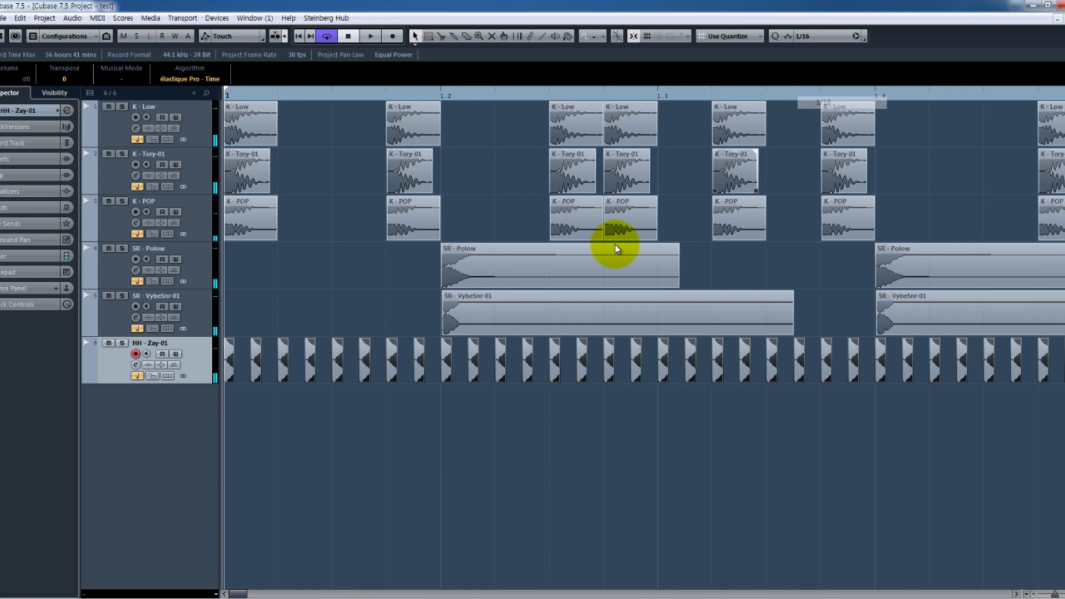
{"action": "left_click", "coordinate": [362, 423]}
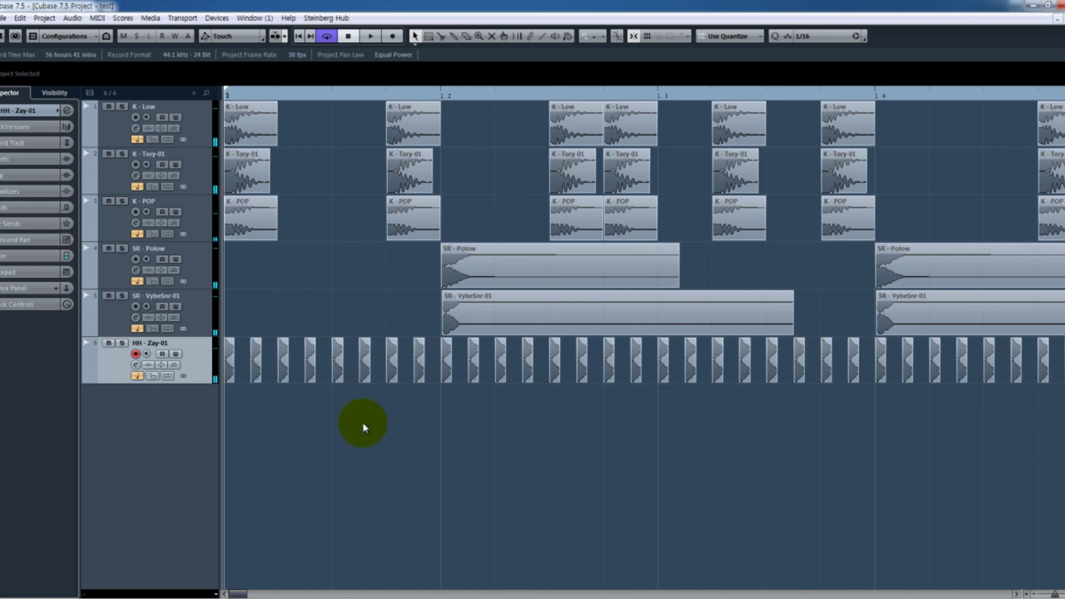
{"action": "key", "text": "space"}
{"action": "key", "text": "Delete"}
{"action": "left_click", "coordinate": [314, 377]}
{"action": "key", "text": "Delete"}
{"action": "left_click", "coordinate": [366, 367]}
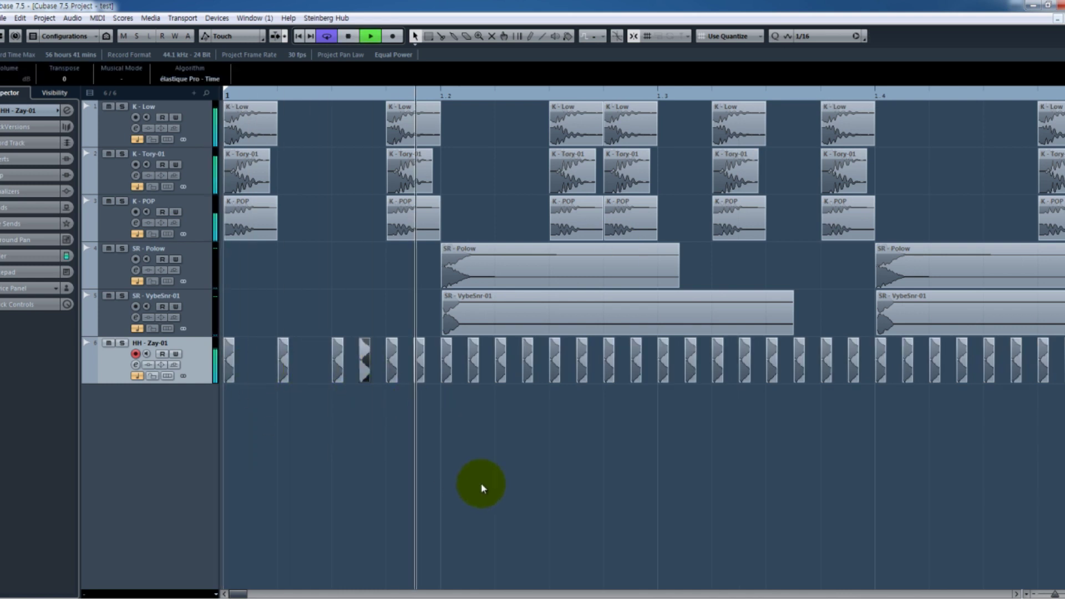
Step: Delete all HH - Zay-01 hits after the first beat
{"action": "key", "text": "g"}
{"action": "key", "text": "g"}
{"action": "key", "text": "Delete"}
{"action": "left_click_drag", "start_coordinate": [358, 410], "coordinate": [361, 383]}
{"action": "key", "text": "h"}
{"action": "key", "text": "h"}
Step: Copy the first-beat hi-hat pattern to the remaining three beats of bar 1 and play it back
{"action": "left_click_drag", "start_coordinate": [541, 419], "coordinate": [328, 390]}
{"action": "left_click_drag", "start_coordinate": [226, 359], "coordinate": [227, 358]}
{"action": "left_click_drag", "start_coordinate": [227, 360], "coordinate": [487, 368]}
{"action": "key", "text": "space"}
{"action": "key", "text": "g"}
{"action": "key", "text": "space"}
{"action": "key", "text": "h"}
{"action": "left_click_drag", "start_coordinate": [324, 382], "coordinate": [389, 427]}
{"action": "key", "text": "space"}
{"action": "right_click", "coordinate": [523, 460]}
{"action": "left_click", "coordinate": [492, 454]}
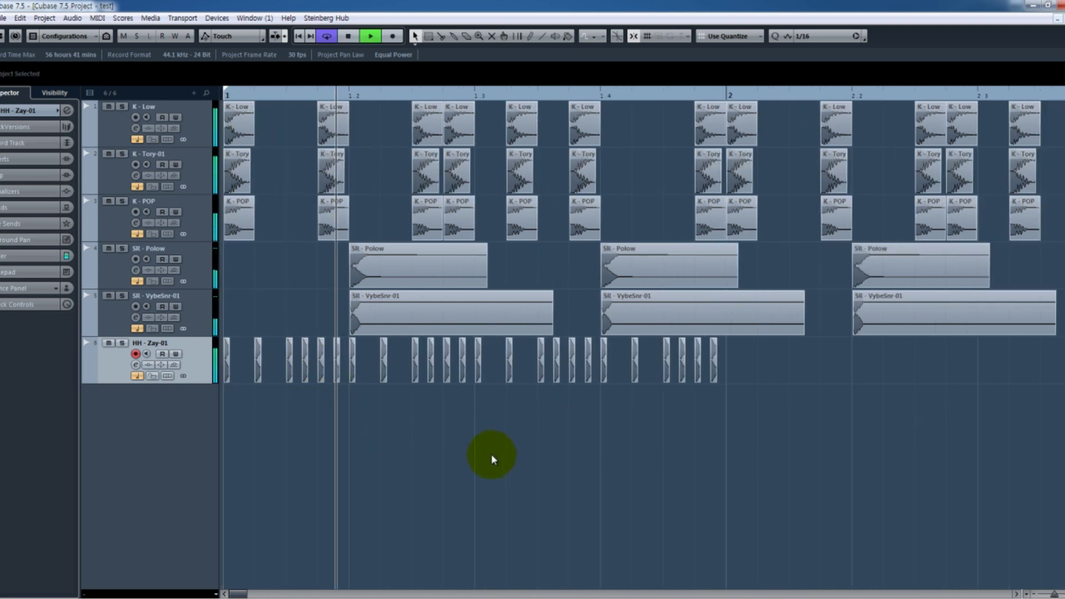
Step: Set the grid to 1/64 and add an extra hi-hat hit between the last two hits of beat 2
{"action": "key", "text": "space"}
{"action": "left_click", "coordinate": [803, 36]}
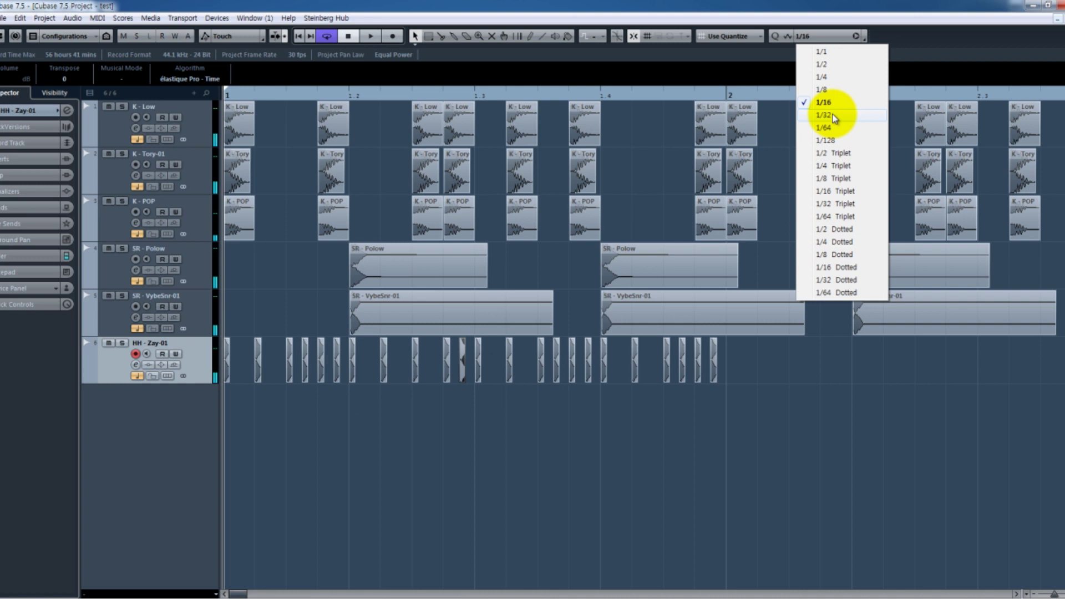
{"action": "left_click", "coordinate": [832, 116]}
{"action": "left_click", "coordinate": [820, 36]}
{"action": "left_click", "coordinate": [828, 115]}
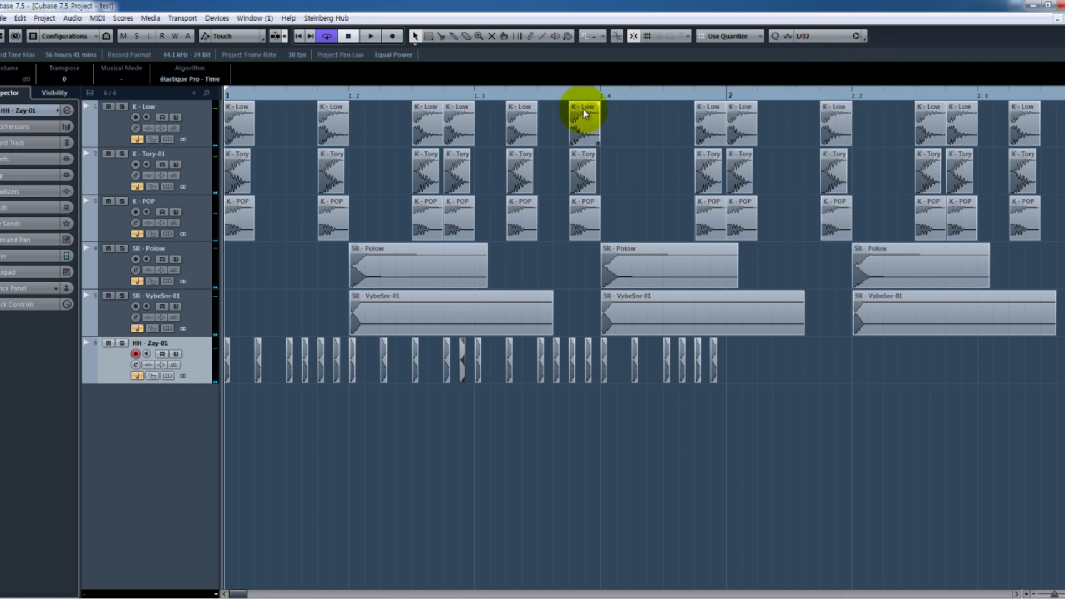
{"action": "left_click", "coordinate": [818, 36]}
{"action": "left_click", "coordinate": [827, 129]}
{"action": "left_click", "coordinate": [461, 95]}
{"action": "key", "text": "h"}
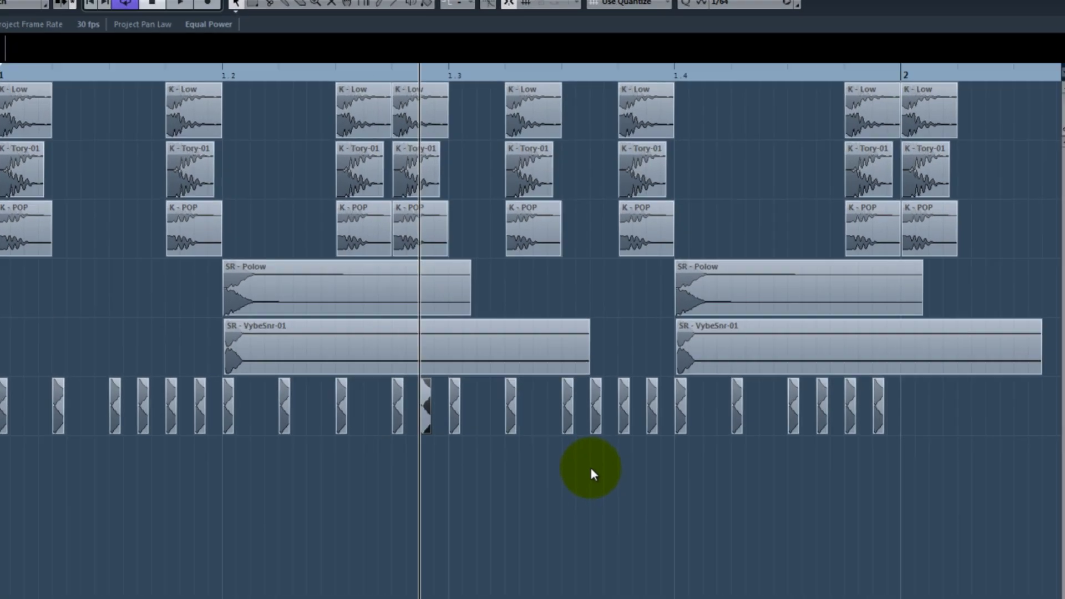
{"action": "key", "text": "h"}
{"action": "mouse_move", "coordinate": [441, 451]}
{"action": "left_mouse_down"}
{"action": "mouse_move", "coordinate": [391, 451]}
{"action": "mouse_move", "coordinate": [448, 448]}
{"action": "left_mouse_up"}
Step: Play bar 1 from the start to hear the 1/64 hi-hat fill at the end of beat 2
{"action": "key", "text": "g"}
{"action": "key", "text": "g"}
{"action": "key", "text": "g"}
{"action": "key", "text": "g"}
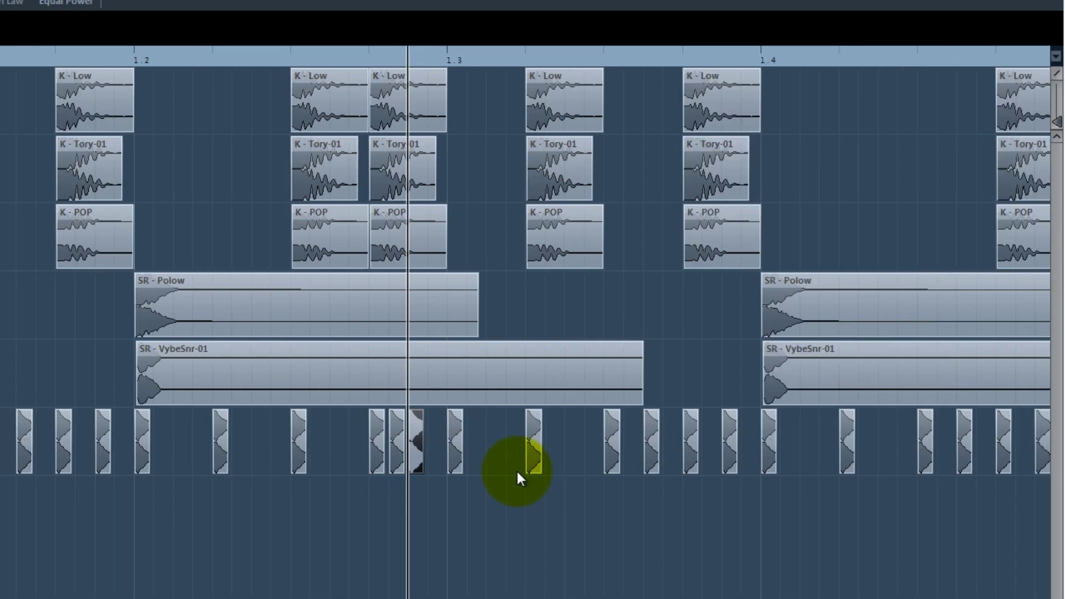
{"action": "key", "text": "KP_1"}
{"action": "key", "text": "g"}
{"action": "key", "text": "space"}
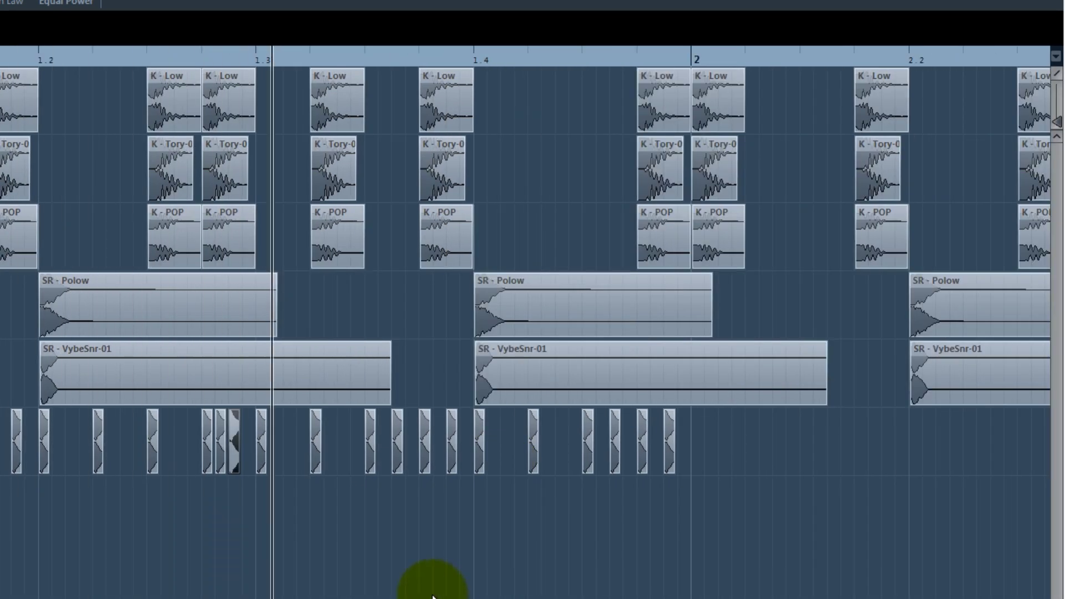
Step: Copy a hi-hat hit to the gap midway between the second and third hits of beat 3
{"action": "left_click", "coordinate": [662, 3]}
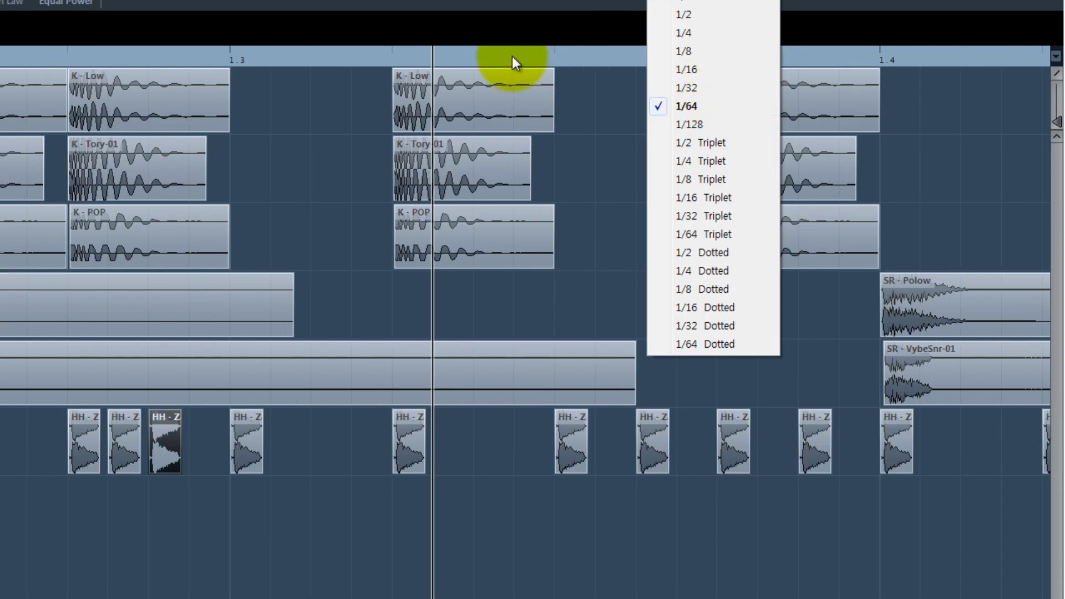
{"action": "left_click", "coordinate": [499, 58]}
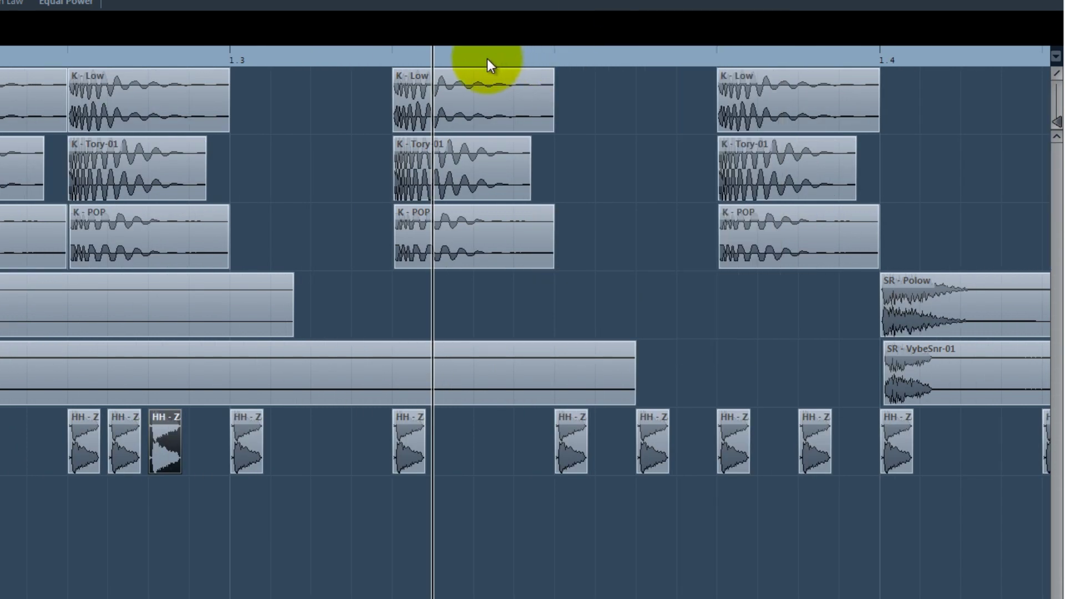
{"action": "left_click", "coordinate": [487, 59]}
{"action": "left_click_drag", "start_coordinate": [567, 436], "coordinate": [492, 440]}
Step: Set the grid to 1/128, shorten the copied hi-hat to one grid step and duplicate it into a four-hit roll
{"action": "left_click", "coordinate": [693, 5]}
{"action": "left_click", "coordinate": [696, 126]}
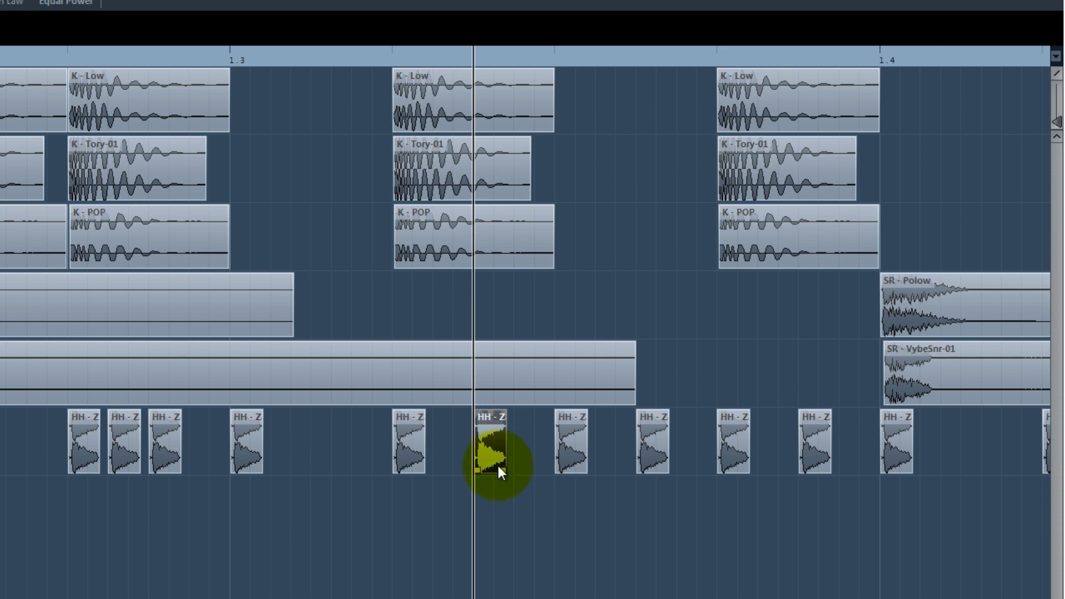
{"action": "left_click_drag", "start_coordinate": [503, 472], "coordinate": [488, 473]}
{"action": "key", "text": "ctrl+d"}
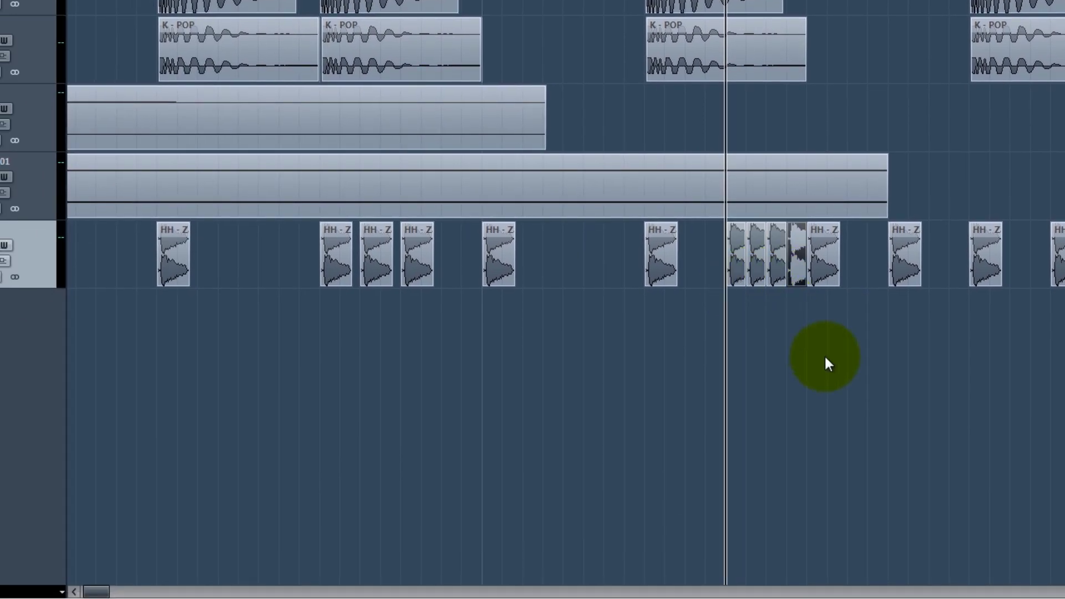
Step: Play back bar 1 to hear the complete hi-hat pattern with the 1/128 roll
{"action": "key", "text": "g"}
{"action": "key", "text": "space"}
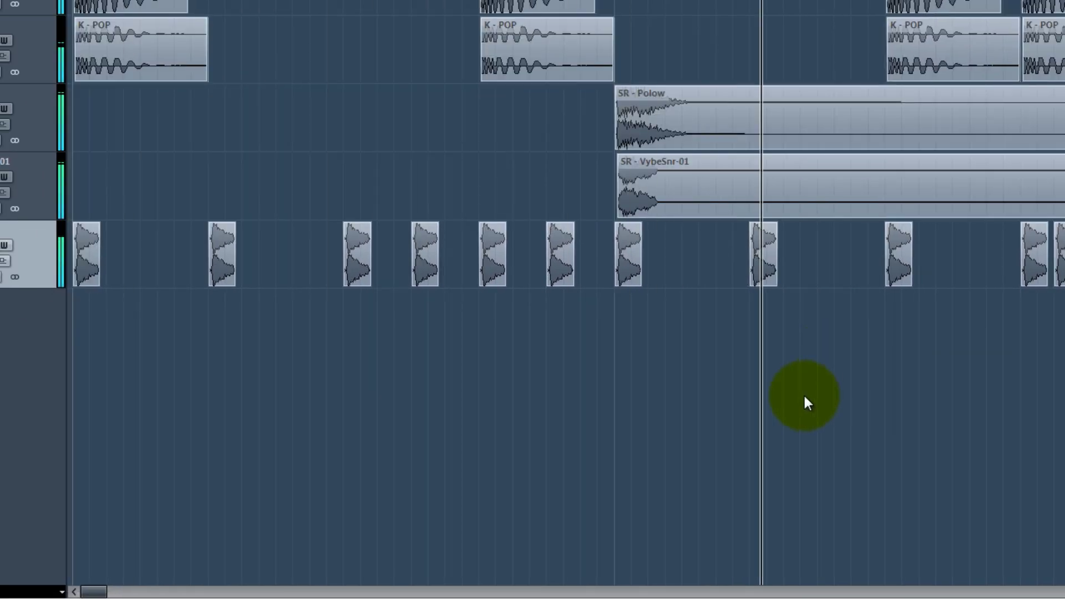
{"action": "key", "text": "g"}
{"action": "key", "text": "g"}
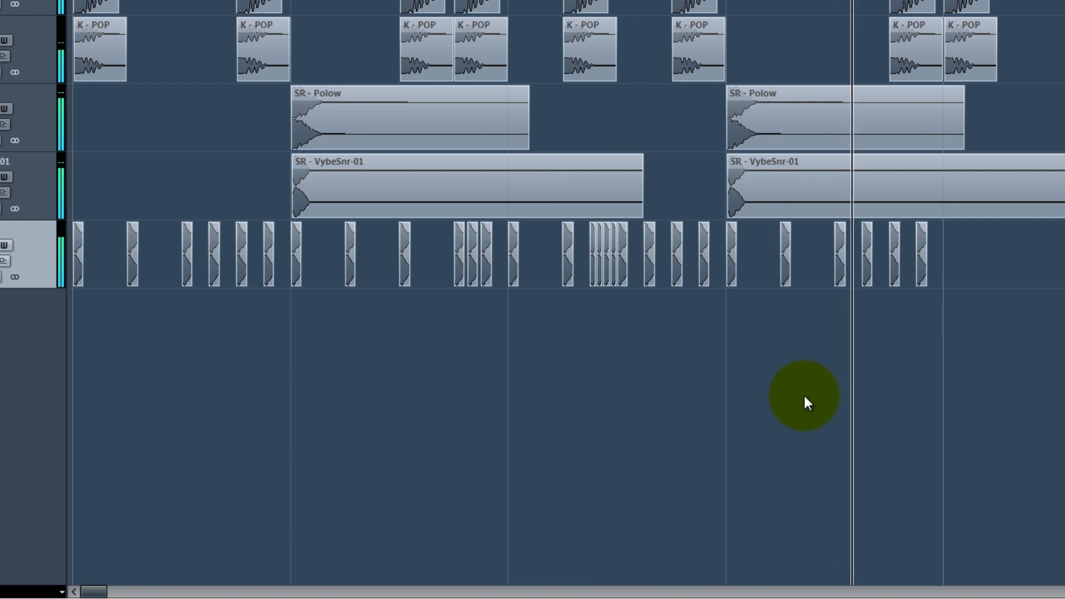
{"action": "key", "text": "g"}
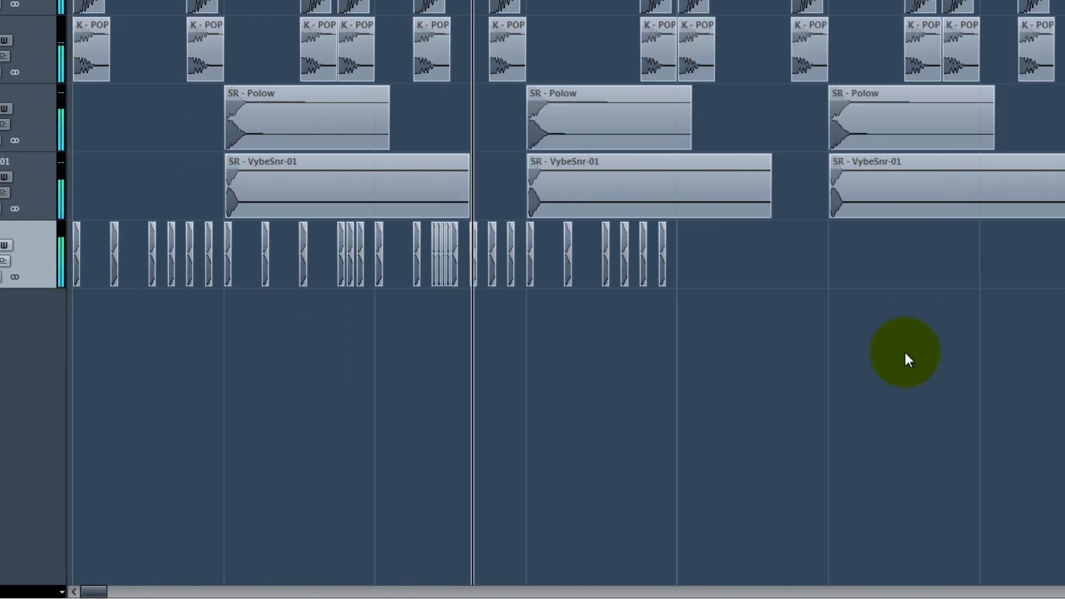
Step: Select the whole bar 1 hi-hat pattern and copy it to the start of bar 2
{"action": "left_click_drag", "start_coordinate": [913, 363], "coordinate": [798, 274]}
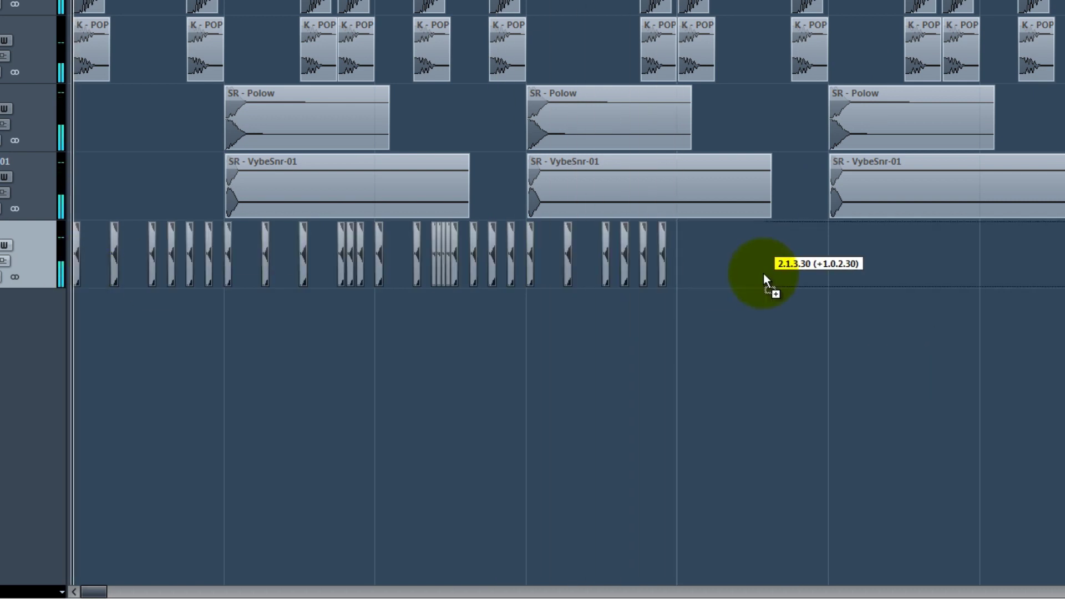
{"action": "left_click_drag", "start_coordinate": [691, 274], "coordinate": [685, 274]}
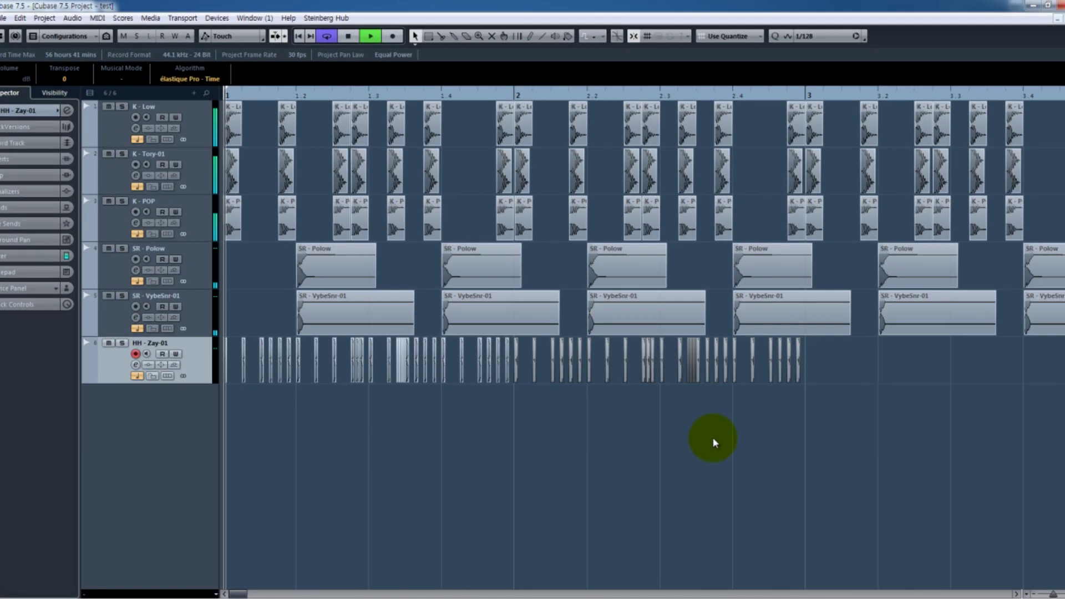
{"action": "left_click", "coordinate": [752, 450]}
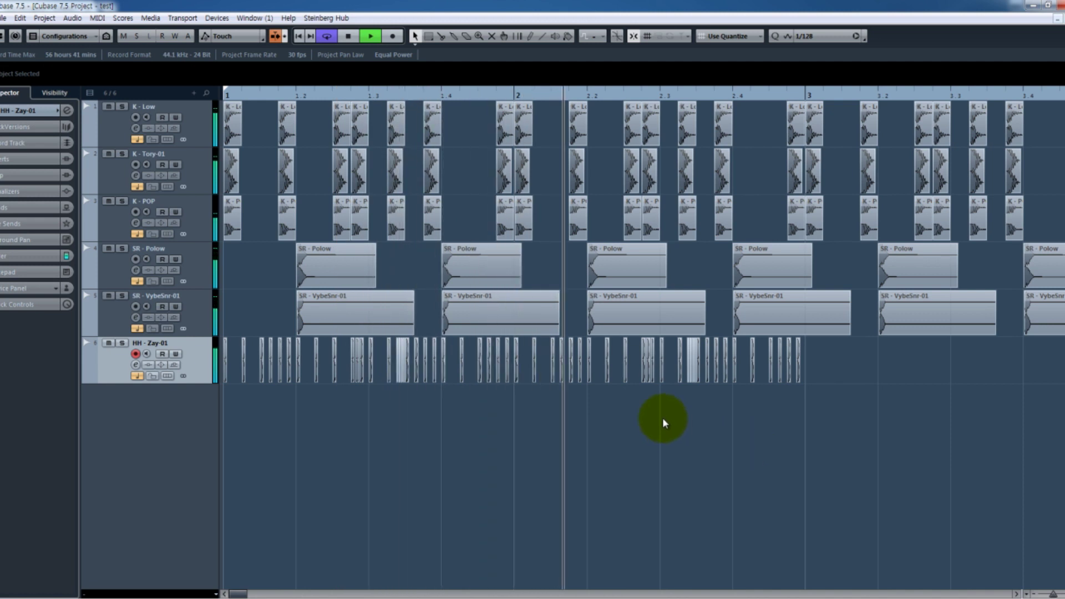
Step: Set the quantize grid to 1/16 Triplet and rework the hi-hats in the second half of bar 2 beat 2 into triplets
{"action": "key", "text": "space"}
{"action": "key", "text": "h"}
{"action": "key", "text": "h"}
{"action": "key", "text": "h"}
{"action": "key", "text": "h"}
{"action": "key", "text": "h"}
{"action": "key", "text": "h"}
{"action": "key", "text": "h"}
{"action": "left_click", "coordinate": [809, 35]}
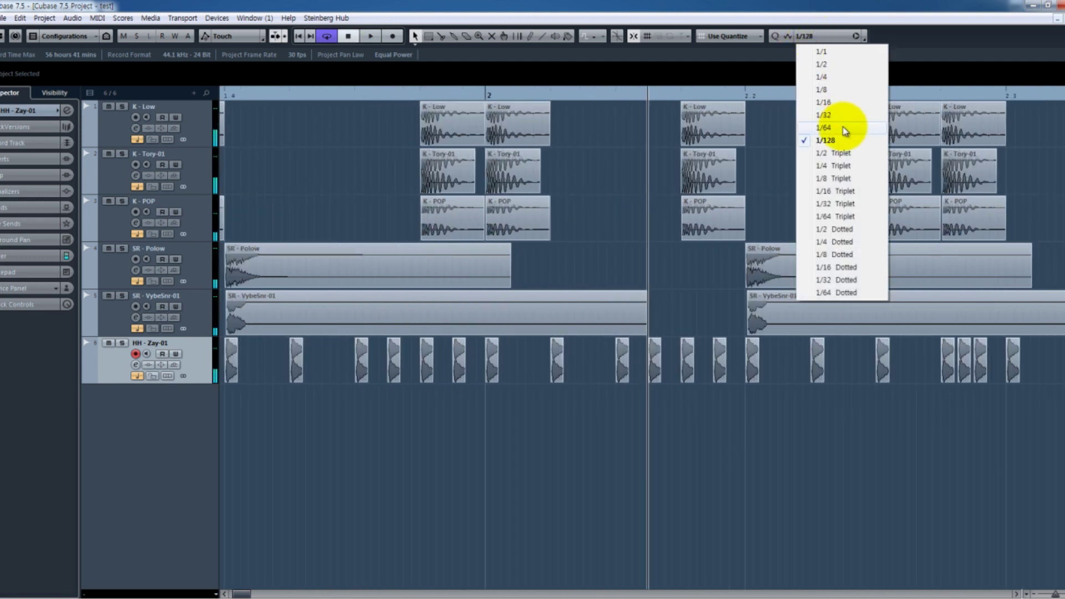
{"action": "left_click", "coordinate": [834, 191]}
{"action": "key", "text": "h"}
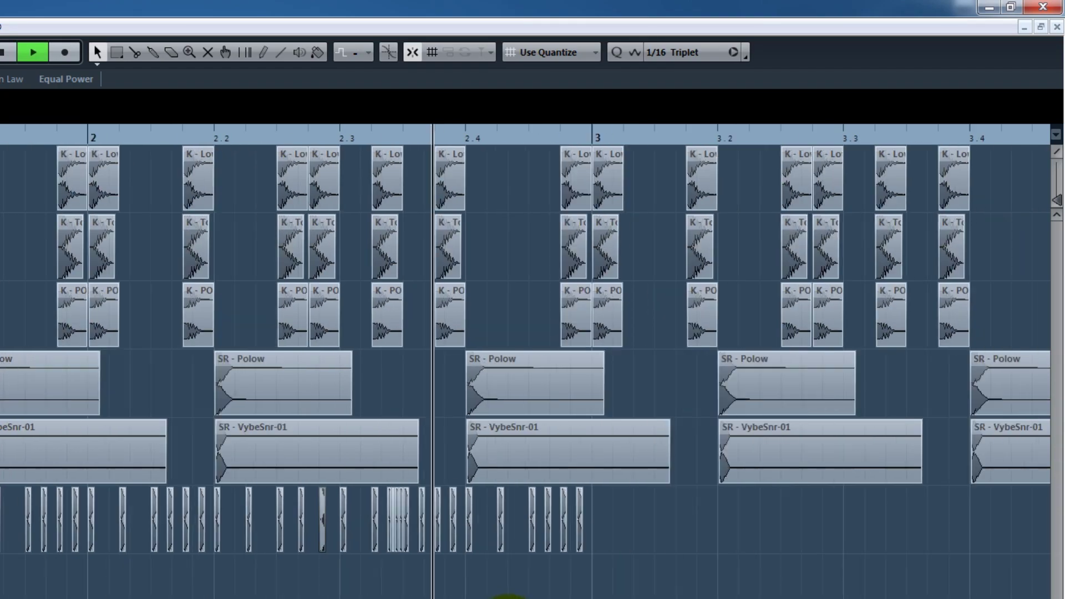
{"action": "key", "text": "g"}
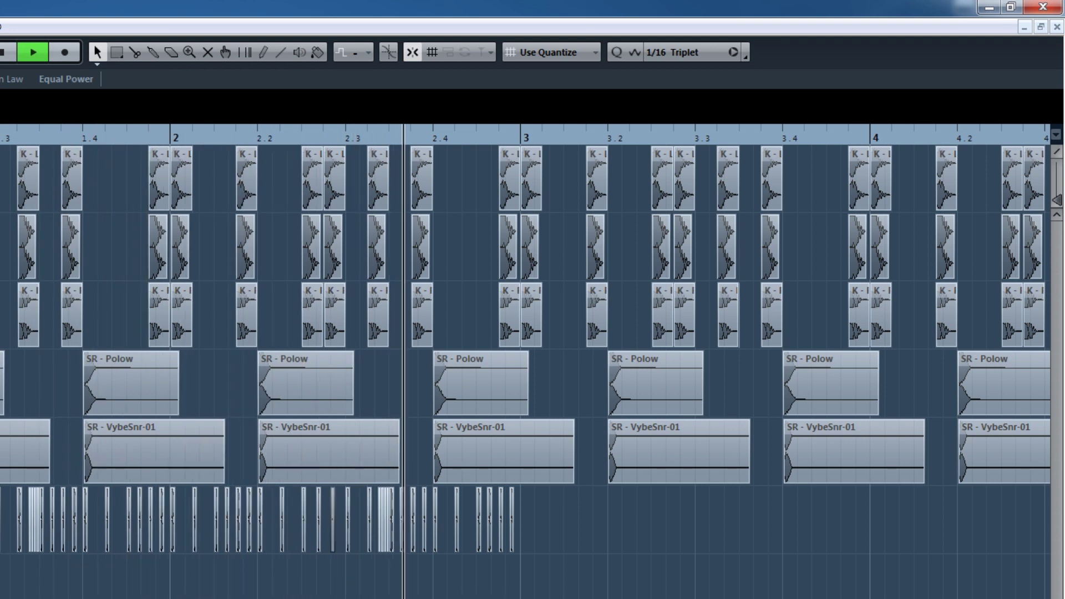
{"action": "key", "text": "space"}
Step: Set the grid to 1/128 and turn the last hi-hat of bar 2 into a three-hit roll of one-grid-step hits
{"action": "left_click_drag", "start_coordinate": [486, 145], "coordinate": [463, 589]}
{"action": "left_click", "coordinate": [686, 53]}
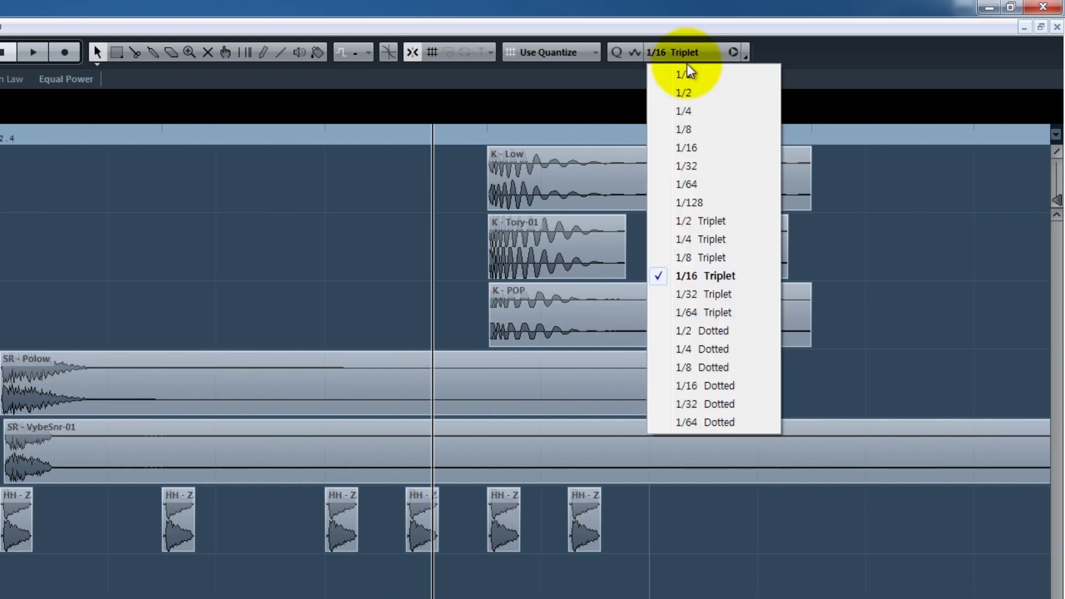
{"action": "left_click", "coordinate": [712, 189]}
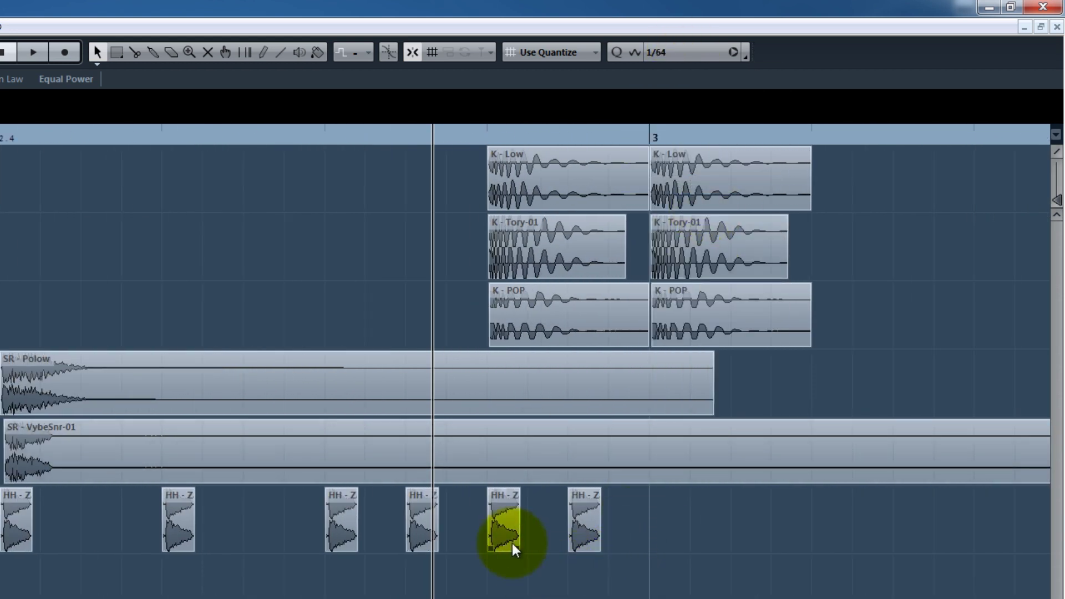
{"action": "left_click", "coordinate": [709, 54]}
{"action": "left_click", "coordinate": [708, 200]}
{"action": "left_click_drag", "start_coordinate": [596, 550], "coordinate": [589, 555]}
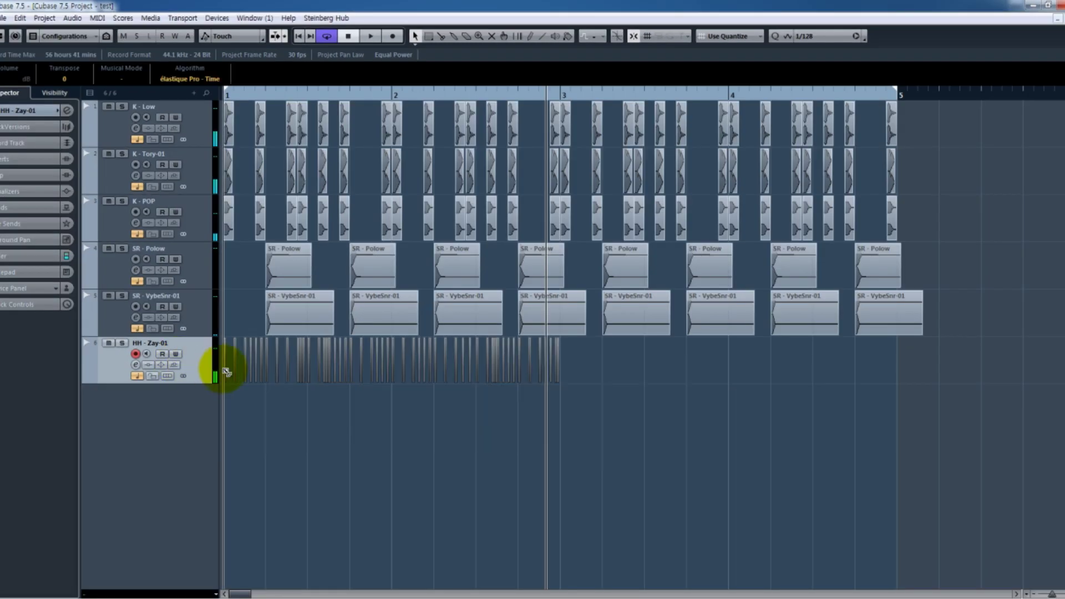
Step: Copy the two-bar hi-hat pattern into bars 3 and 4, aligning it exactly with the start of bar 3 using the Beat grid
{"action": "left_click_drag", "start_coordinate": [641, 379], "coordinate": [563, 372]}
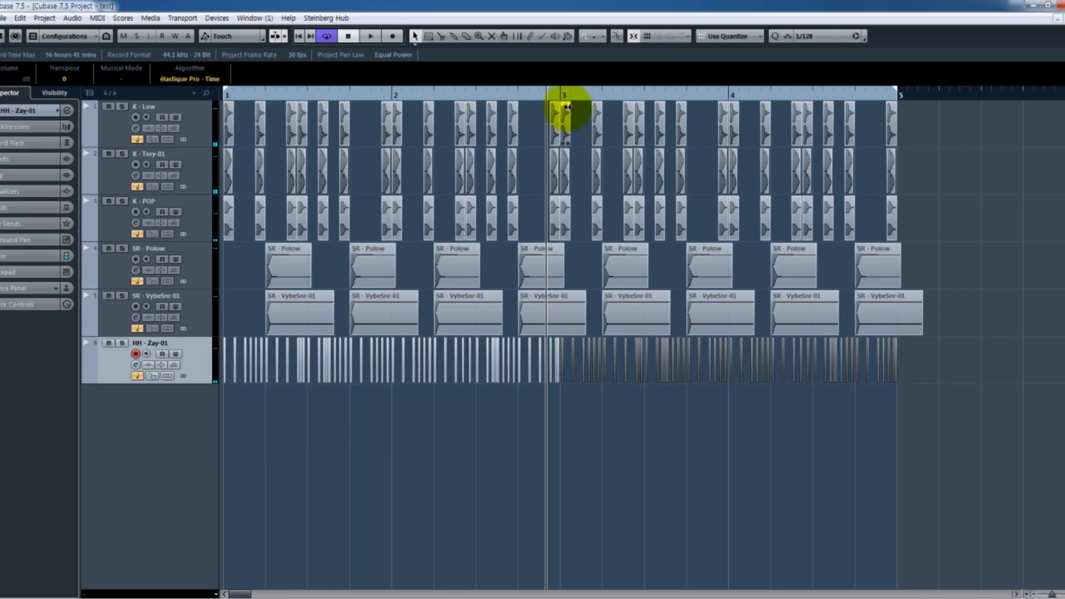
{"action": "left_click", "coordinate": [743, 65]}
{"action": "left_click", "coordinate": [816, 40]}
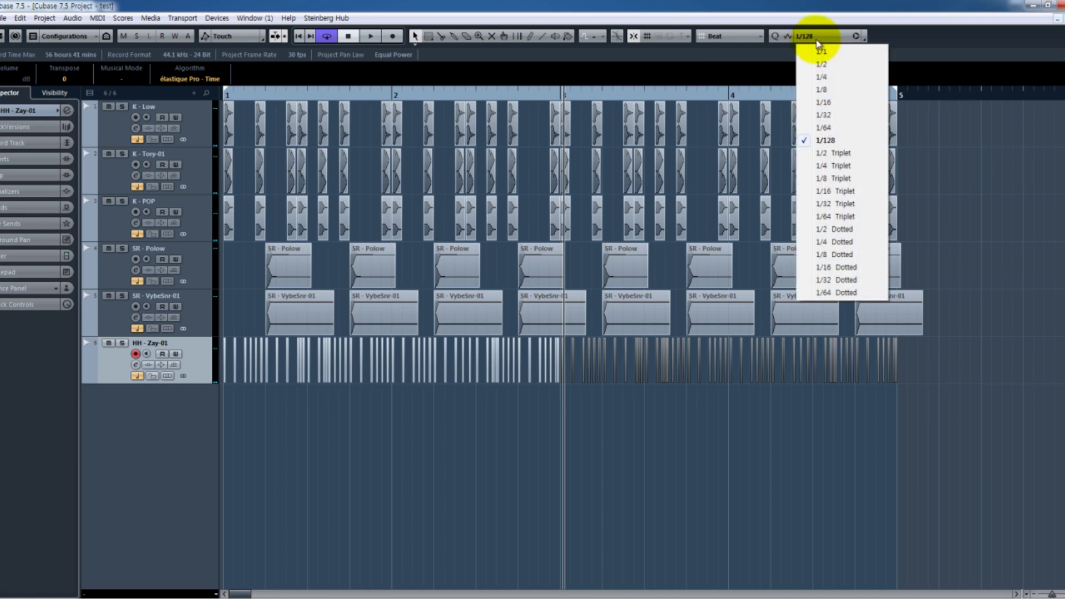
{"action": "left_click", "coordinate": [828, 101]}
{"action": "key", "text": "h"}
{"action": "key", "text": "h"}
{"action": "key", "text": "h"}
{"action": "key", "text": "h"}
{"action": "key", "text": "h"}
{"action": "key", "text": "h"}
{"action": "key", "text": "h"}
{"action": "key", "text": "h"}
{"action": "key", "text": "h"}
{"action": "key", "text": "h"}
{"action": "key", "text": "h"}
{"action": "key", "text": "h"}
{"action": "key", "text": "h"}
{"action": "key", "text": "h"}
{"action": "key", "text": "h"}
{"action": "key", "text": "h"}
{"action": "key", "text": "h"}
{"action": "key", "text": "h"}
{"action": "key", "text": "h"}
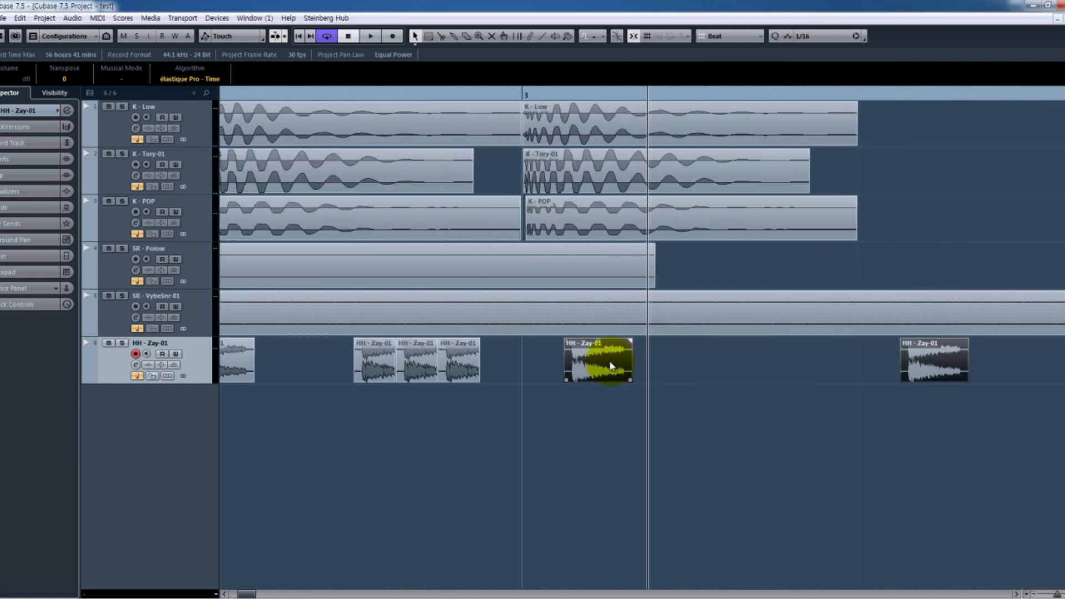
{"action": "key", "text": "g"}
{"action": "left_click_drag", "start_coordinate": [610, 363], "coordinate": [580, 363]}
{"action": "key", "text": "g"}
{"action": "key", "text": "g"}
{"action": "key", "text": "g"}
{"action": "key", "text": "g"}
{"action": "key", "text": "g"}
{"action": "key", "text": "g"}
{"action": "key", "text": "g"}
{"action": "key", "text": "g"}
{"action": "key", "text": "g"}
{"action": "key", "text": "g"}
{"action": "key", "text": "g"}
{"action": "key", "text": "g"}
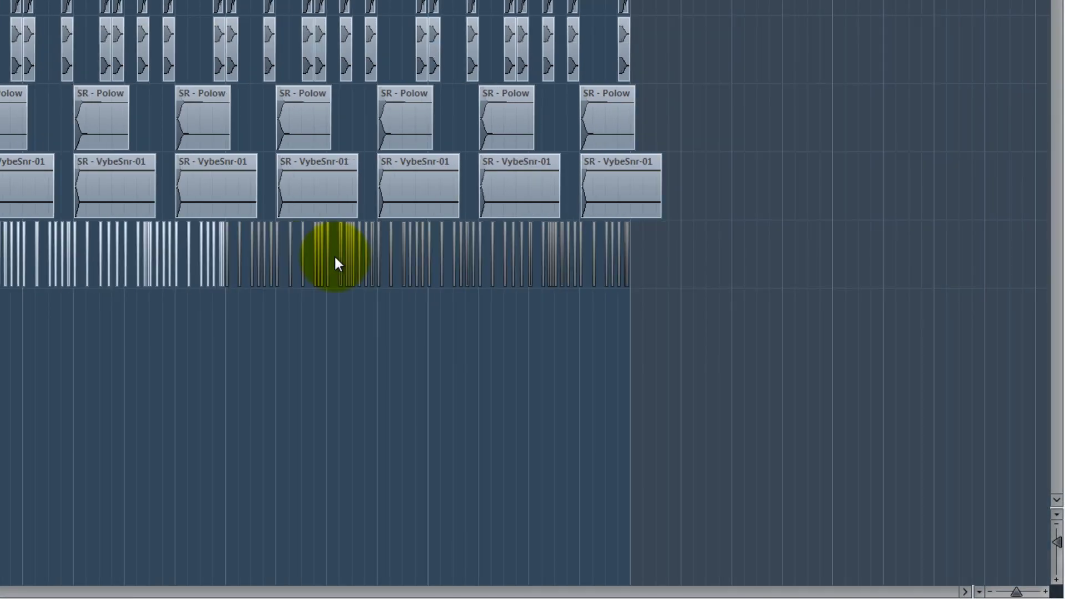
{"action": "left_click", "coordinate": [327, 339]}
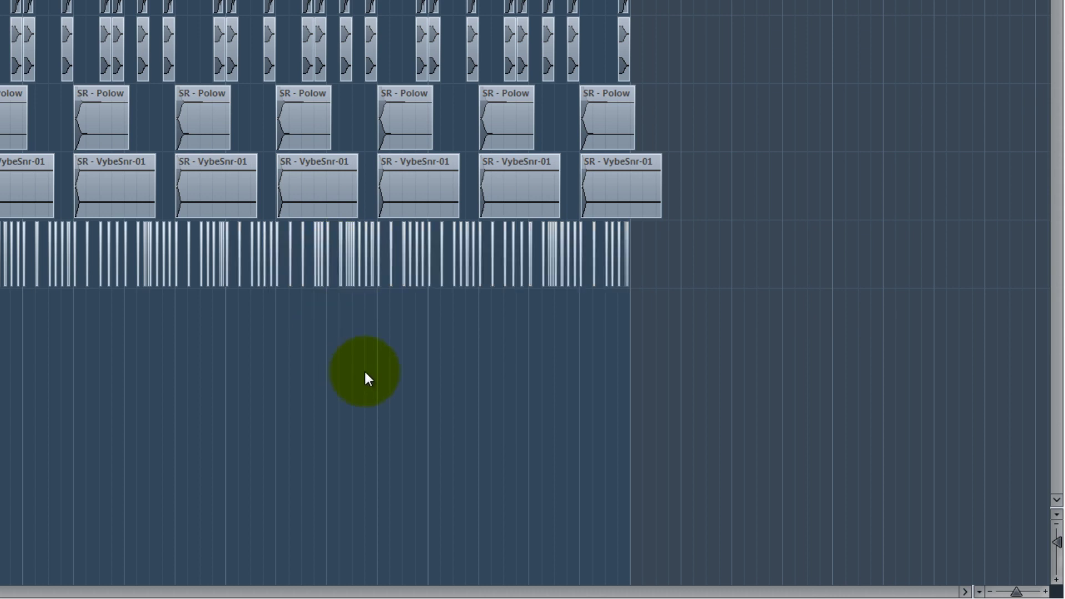
Step: Check the hi-hat events at the start of bar 1 and play back the full four-bar beat
{"action": "right_click", "coordinate": [330, 369]}
{"action": "left_click", "coordinate": [332, 372]}
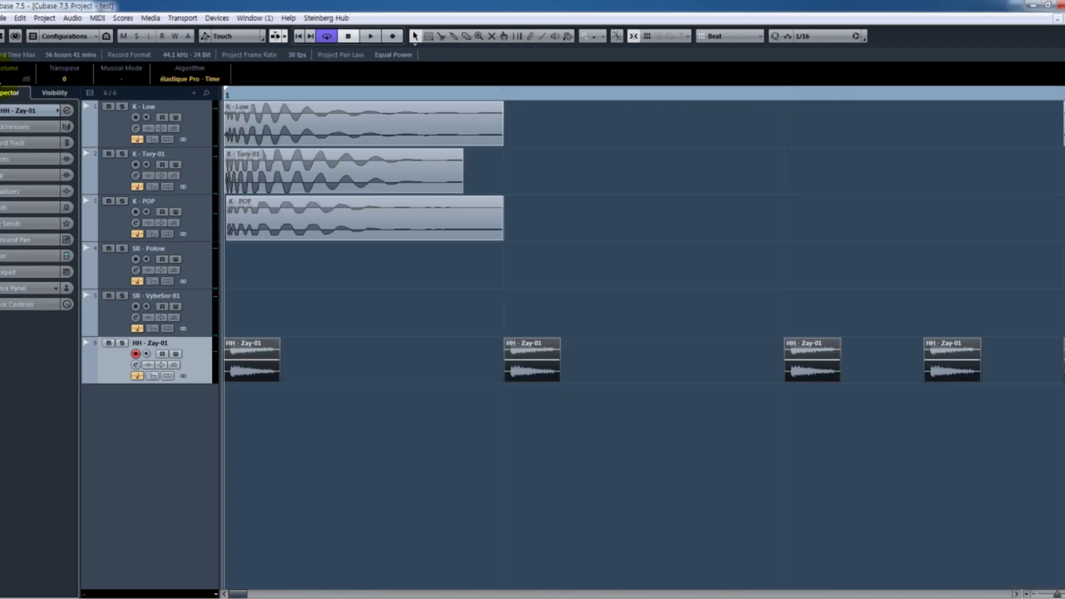
{"action": "key", "text": "g"}
{"action": "key", "text": "g"}
{"action": "key", "text": "g"}
{"action": "key", "text": "g"}
{"action": "key", "text": "g"}
{"action": "key", "text": "g"}
{"action": "key", "text": "g"}
{"action": "key", "text": "g"}
{"action": "key", "text": "g"}
{"action": "key", "text": "g"}
{"action": "key", "text": "g"}
{"action": "key", "text": "g"}
{"action": "key", "text": "g"}
{"action": "key", "text": "g"}
{"action": "key", "text": "g"}
{"action": "key", "text": "g"}
{"action": "key", "text": "g"}
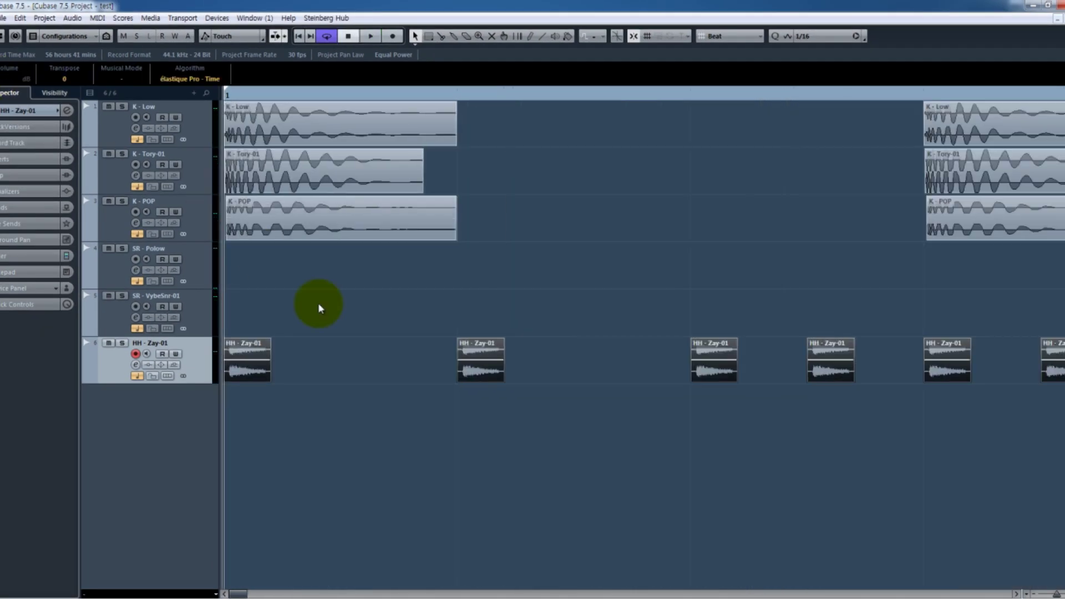
{"action": "key", "text": "g"}
{"action": "key", "text": "space"}
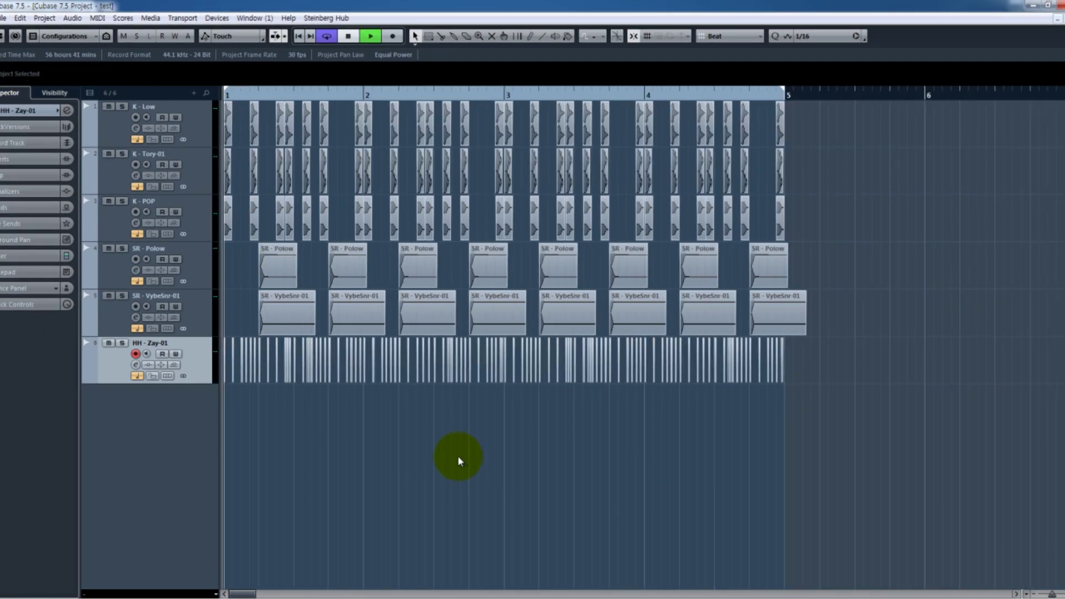
Step: Lower the HH - Zay-01 channel fader to about -7.21 dB in the MixConsole
{"action": "key", "text": "F3"}
{"action": "left_click_drag", "start_coordinate": [544, 451], "coordinate": [538, 434]}
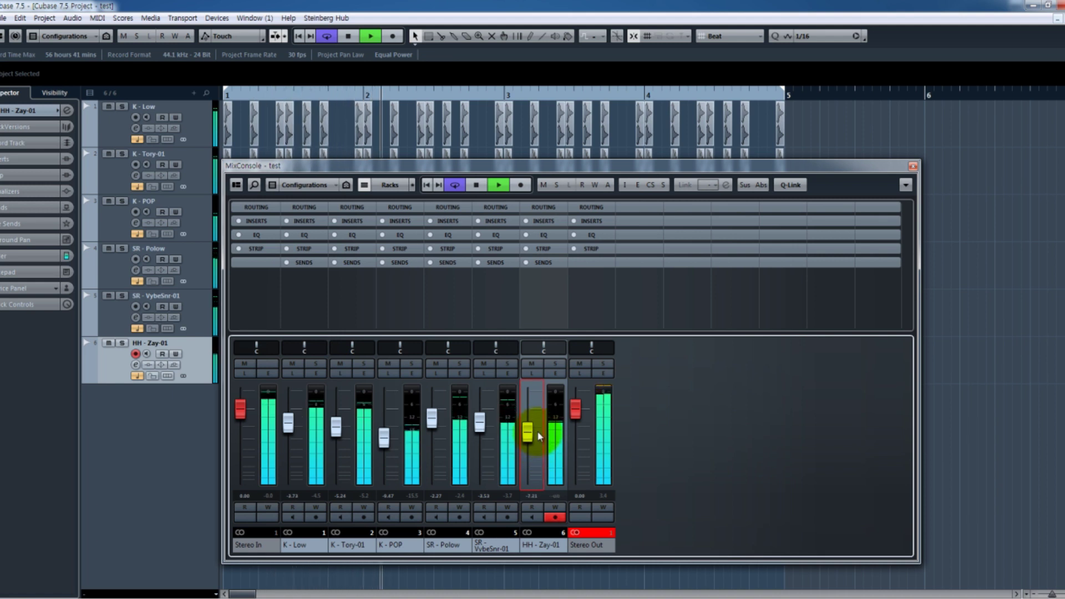
{"action": "key", "text": "F3"}
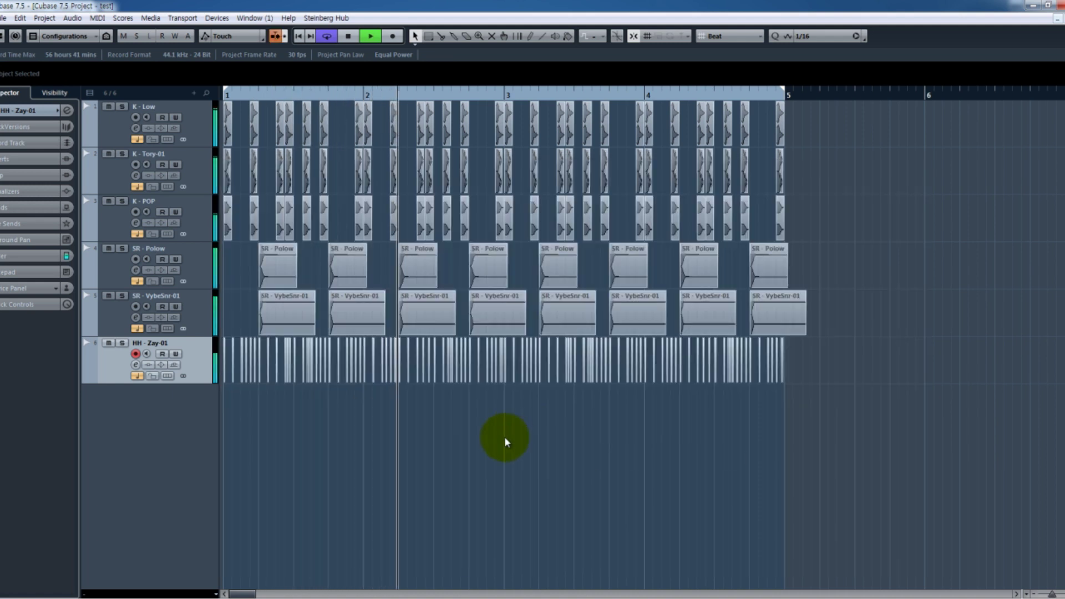
Step: Link the SR - Polow and SR - VybeSnr-01 mixer channels and lower both faders slightly
{"action": "left_click", "coordinate": [212, 309]}
{"action": "left_click", "coordinate": [202, 268], "text": "shift"}
{"action": "key", "text": "F3"}
{"action": "right_click", "coordinate": [458, 542]}
{"action": "left_click", "coordinate": [490, 343]}
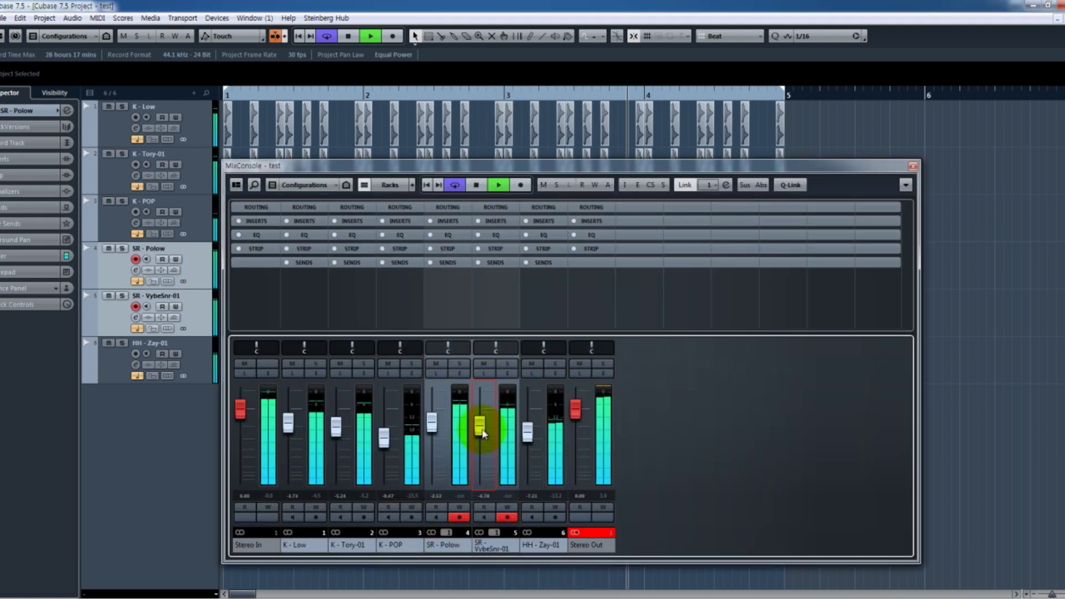
Step: Lower the K - Low and K - Tory-01 faders slightly together through a temporary channel link, then stop playback
{"action": "left_click", "coordinate": [297, 526]}
{"action": "right_click", "coordinate": [355, 545]}
{"action": "left_click", "coordinate": [380, 341]}
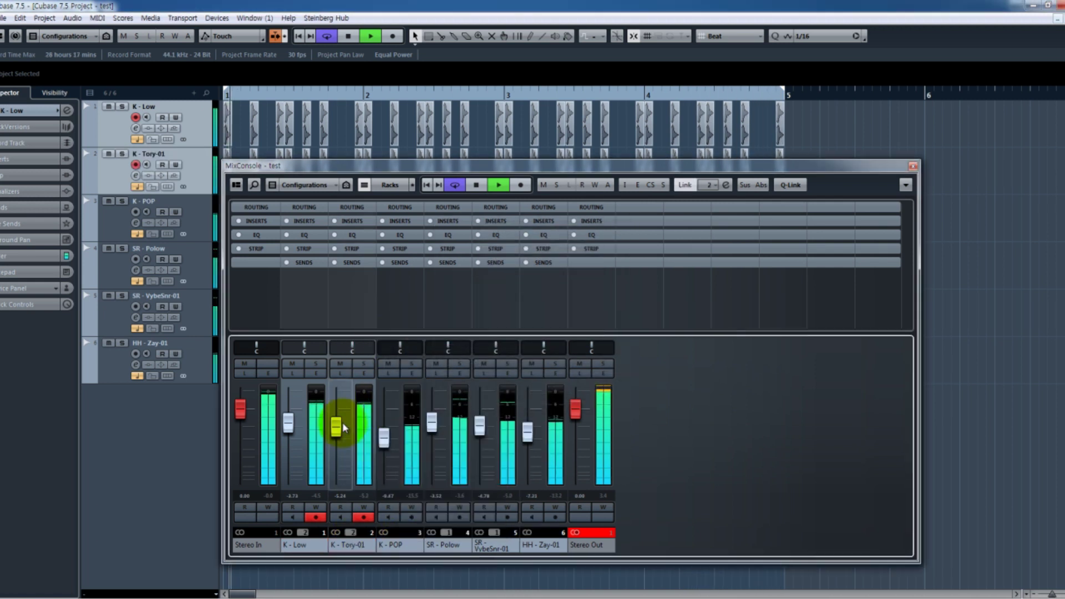
{"action": "right_click", "coordinate": [356, 554]}
{"action": "left_click", "coordinate": [405, 343]}
{"action": "key", "text": "F3"}
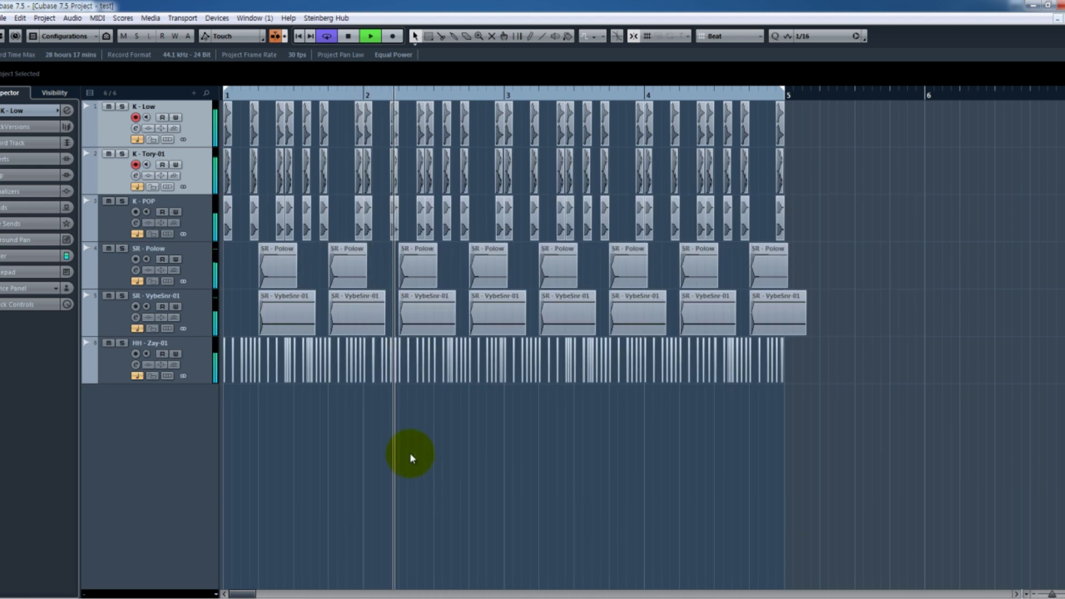
{"action": "key", "text": "space"}
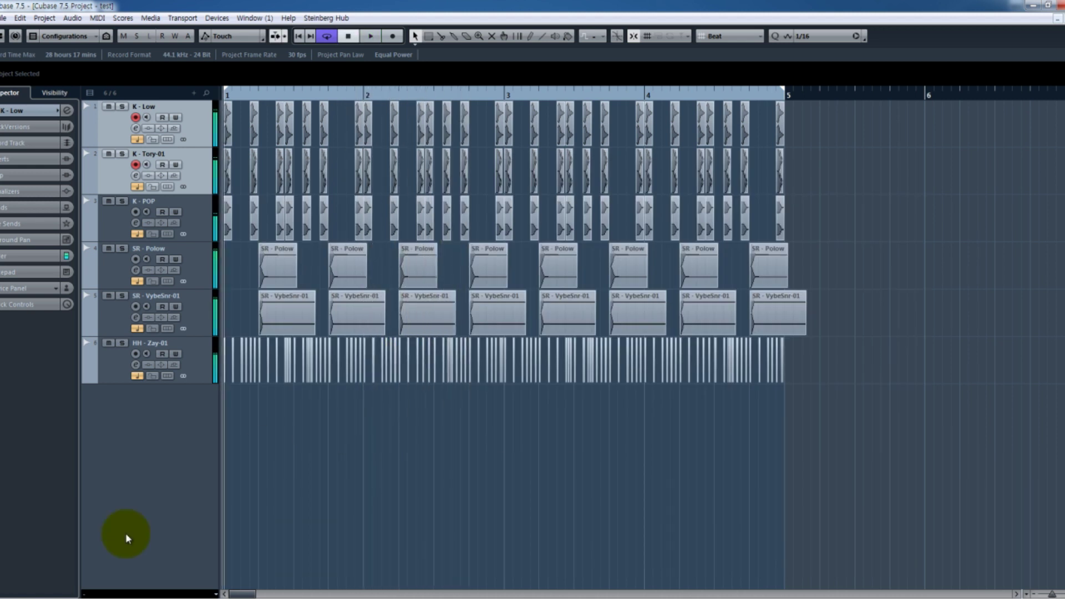
Step: Switch to the AppreciationKit5 sample folder and audition the open hi-hat samples in OPHH
{"action": "left_click", "coordinate": [225, 527]}
{"action": "key", "text": "BackSpace"}
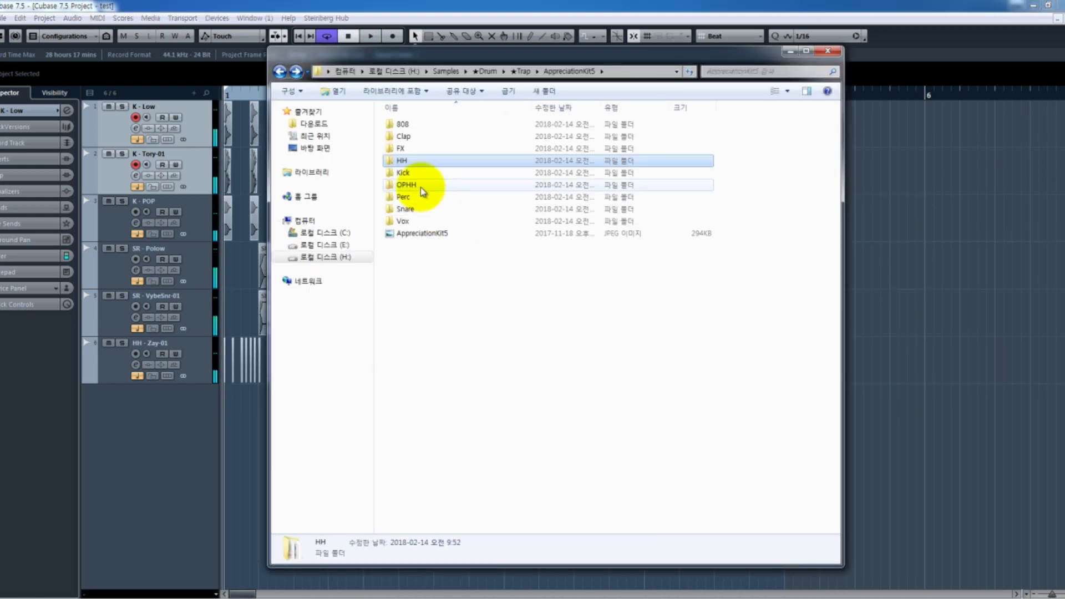
{"action": "double_click", "coordinate": [421, 188]}
{"action": "double_click", "coordinate": [430, 175]}
{"action": "double_click", "coordinate": [436, 149]}
{"action": "double_click", "coordinate": [436, 140]}
{"action": "double_click", "coordinate": [438, 137]}
{"action": "double_click", "coordinate": [447, 149]}
{"action": "double_click", "coordinate": [448, 160]}
{"action": "double_click", "coordinate": [441, 185]}
{"action": "double_click", "coordinate": [440, 209]}
{"action": "double_click", "coordinate": [437, 173]}
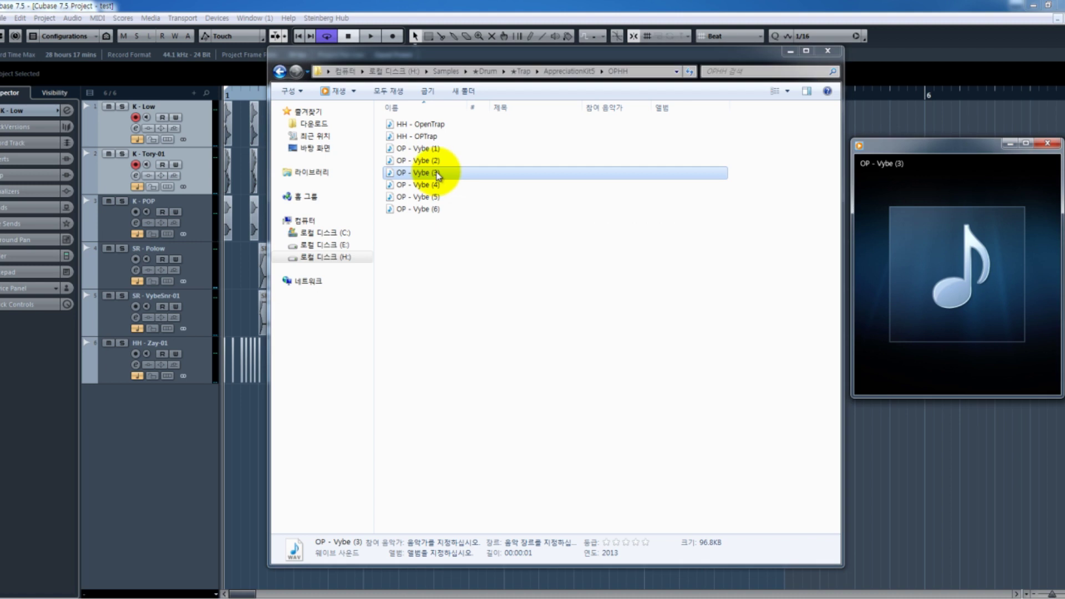
Step: Import the OP - Vybe (3) sample onto a new audio track at bar 1 beat 4
{"action": "right_click", "coordinate": [437, 174]}
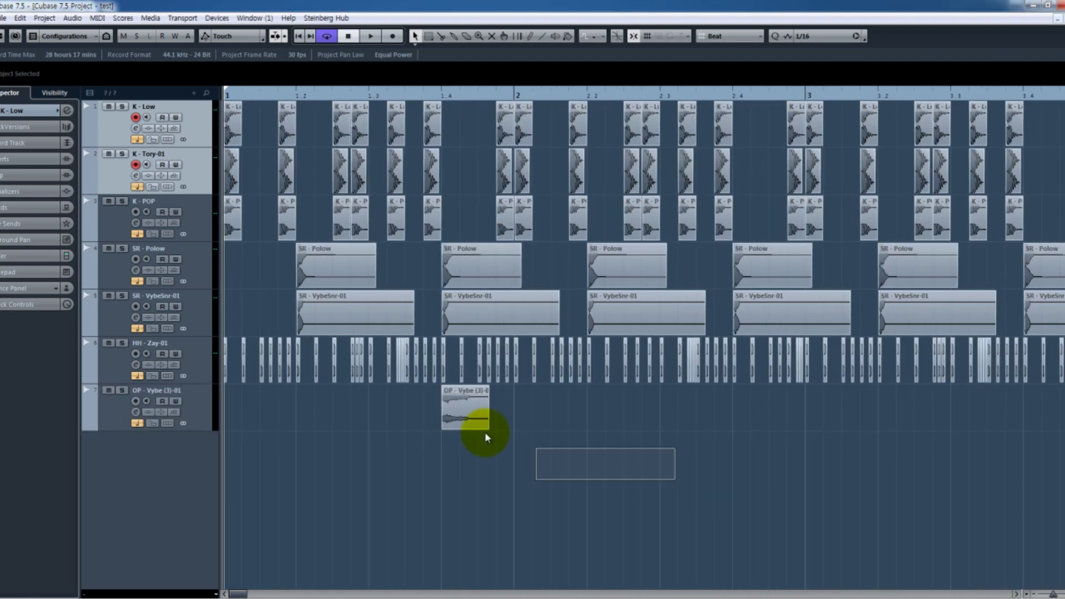
{"action": "left_click", "coordinate": [474, 422]}
{"action": "key", "text": "h"}
{"action": "key", "text": "g"}
{"action": "key", "text": "g"}
{"action": "key", "text": "g"}
{"action": "key", "text": "g"}
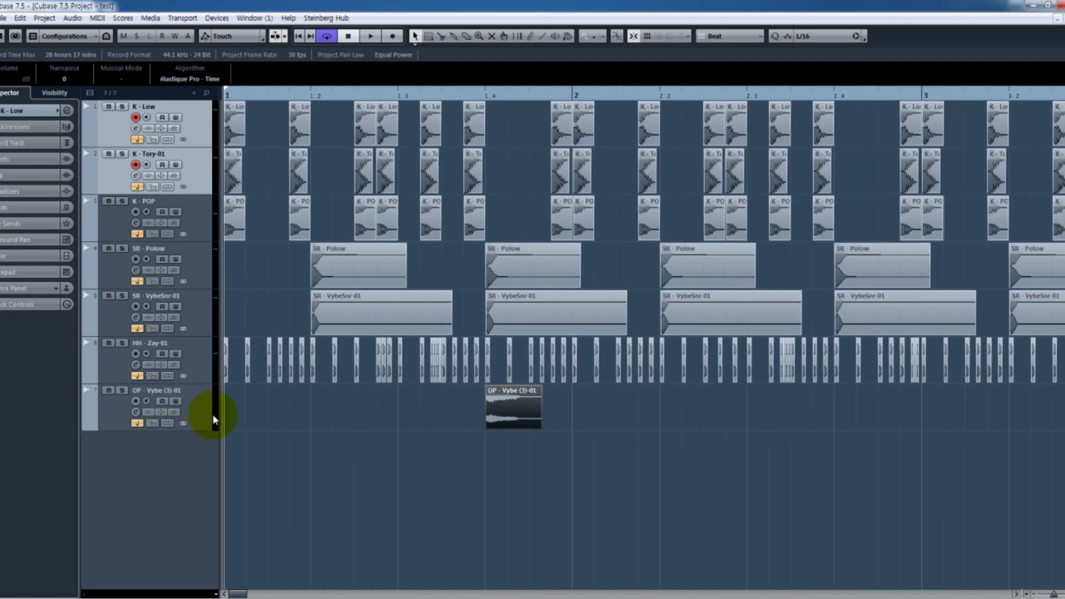
Step: Try the open hi-hat clip at bar 1 beat 2
{"action": "left_click_drag", "start_coordinate": [848, 370], "coordinate": [65, 89]}
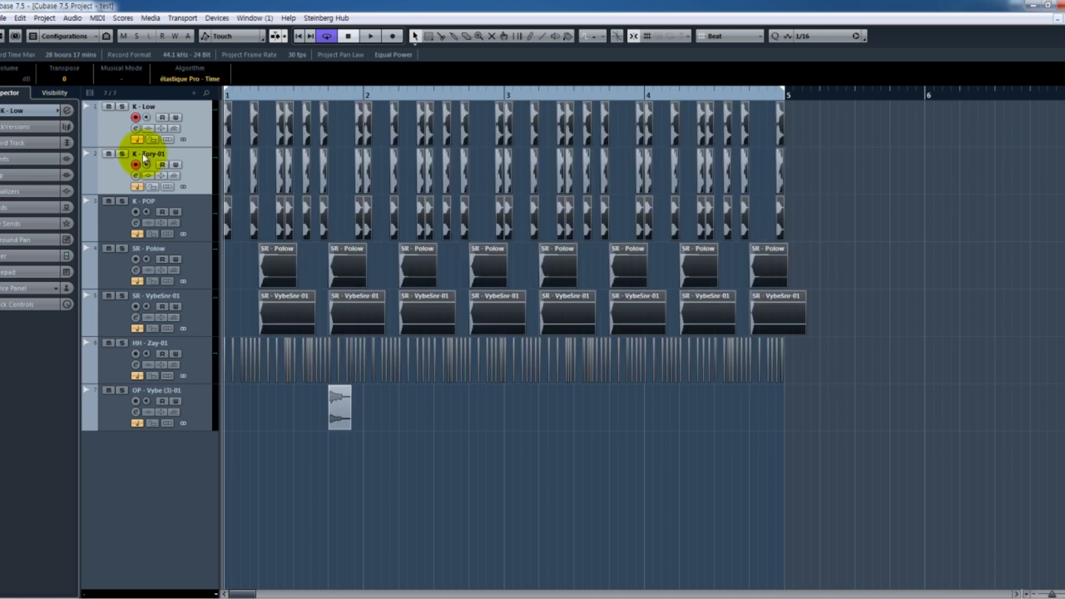
{"action": "left_click", "coordinate": [638, 476]}
{"action": "left_click", "coordinate": [531, 423]}
{"action": "key", "text": "h"}
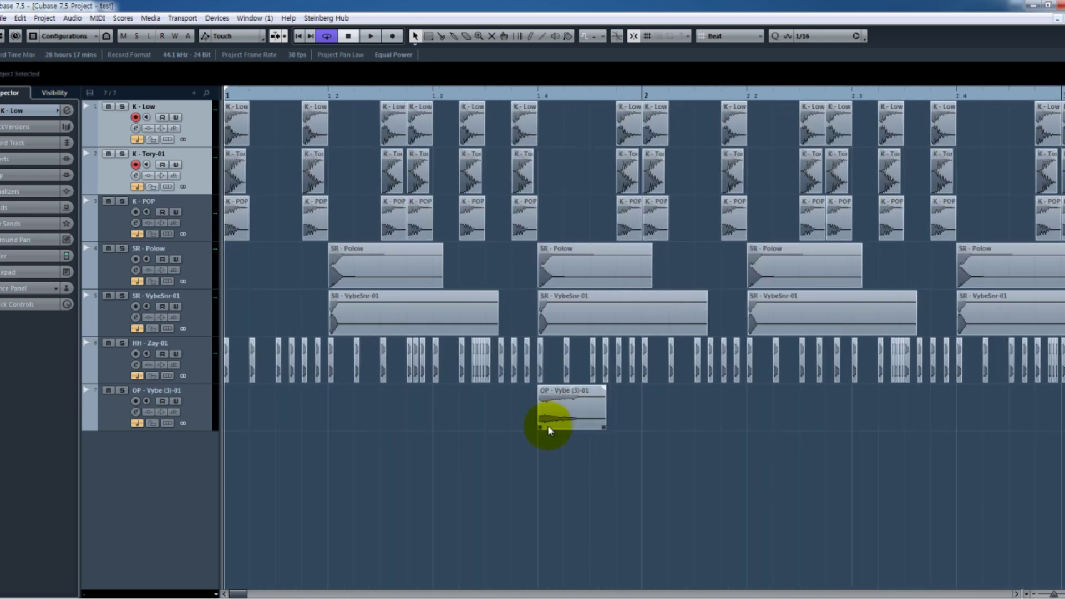
{"action": "left_click_drag", "start_coordinate": [575, 415], "coordinate": [471, 416]}
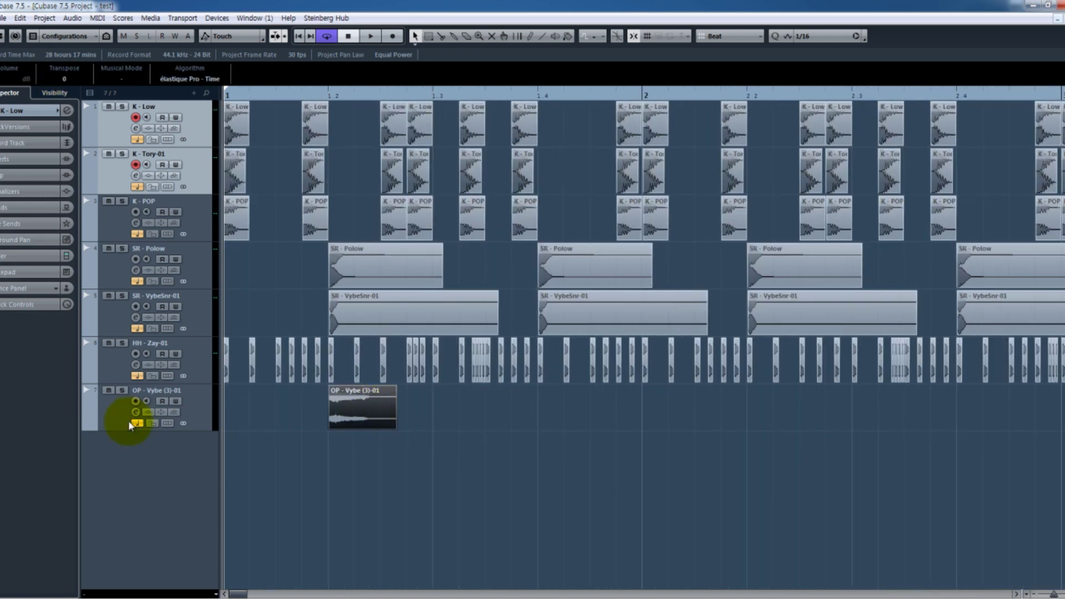
{"action": "left_click", "coordinate": [446, 483]}
{"action": "left_click", "coordinate": [395, 468]}
Step: Adjust the OP - Vybe (3)-01 channel's level in the MixConsole and play back the beat with the open hi-hat
{"action": "key", "text": "F3"}
{"action": "key", "text": "F3"}
{"action": "left_click", "coordinate": [193, 415]}
{"action": "key", "text": "F3"}
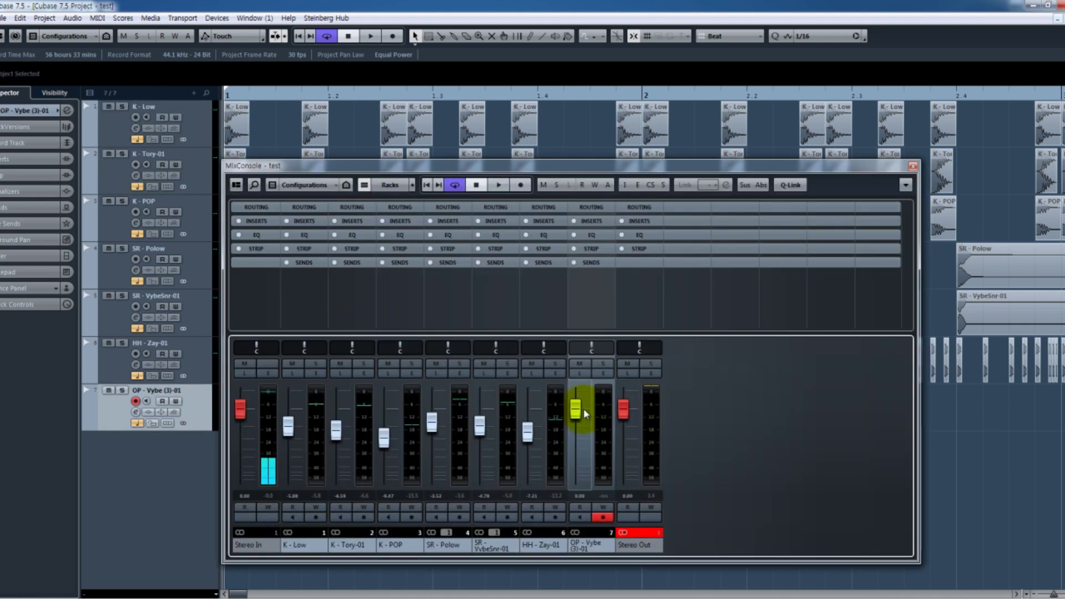
{"action": "key", "text": "F3"}
{"action": "key", "text": "h"}
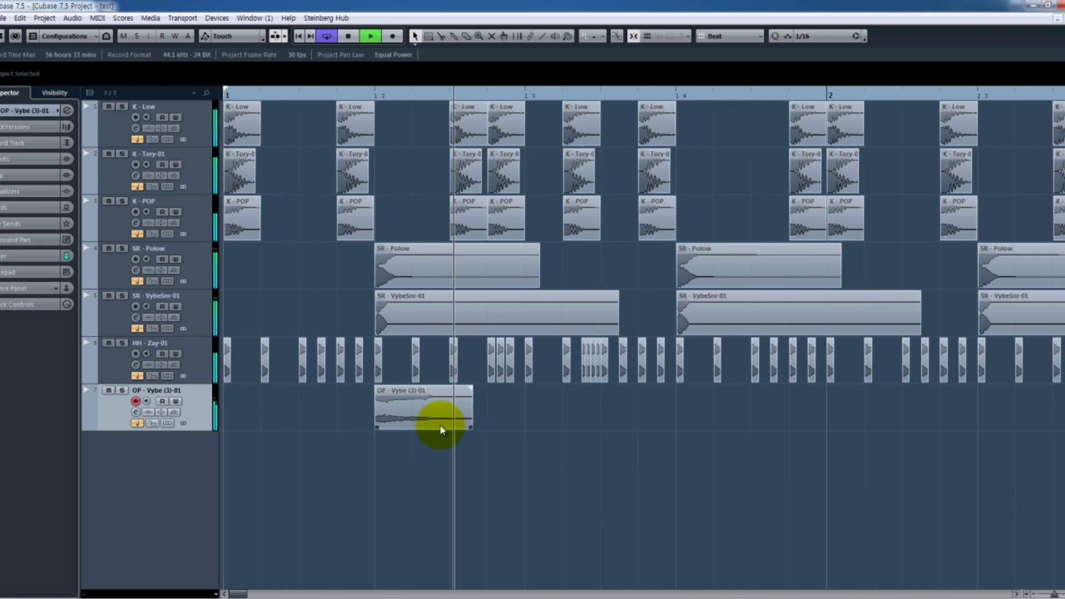
{"action": "key", "text": "space"}
Step: Set the grid type to Use Quantize and move the open hi-hat clip to the midpoint of bar 1 beat 3
{"action": "key", "text": "g"}
{"action": "key", "text": "g"}
{"action": "left_click_drag", "start_coordinate": [395, 421], "coordinate": [503, 417]}
{"action": "left_click", "coordinate": [741, 32]}
{"action": "left_click", "coordinate": [740, 79]}
{"action": "left_click", "coordinate": [571, 471]}
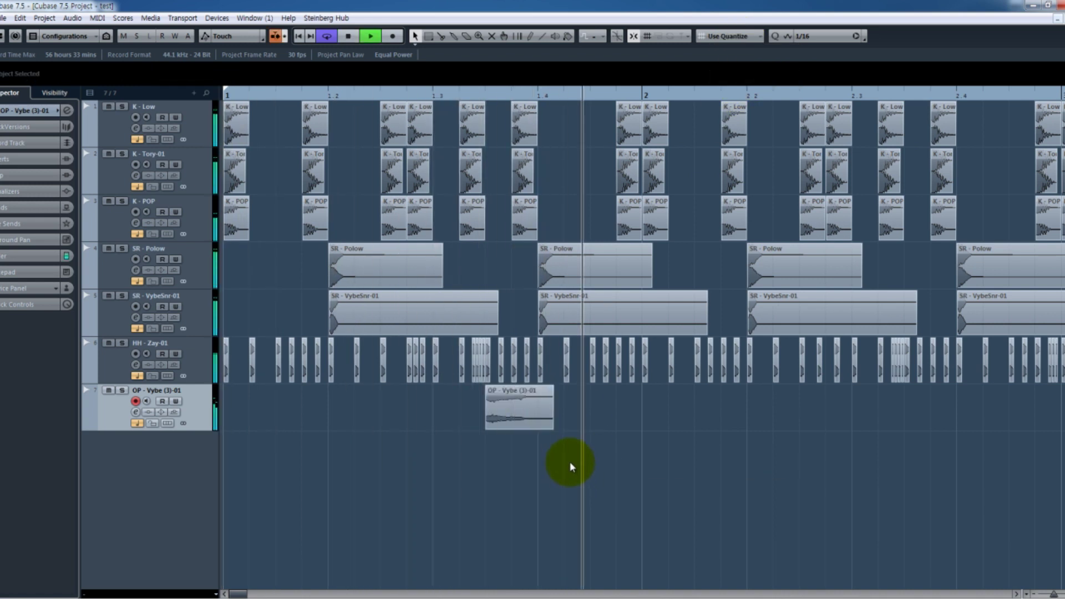
Step: Move the open hi-hat clip to the last sixteenth of bar 1 beat 3 and listen to it within the looping beat
{"action": "key", "text": "g"}
{"action": "key", "text": "g"}
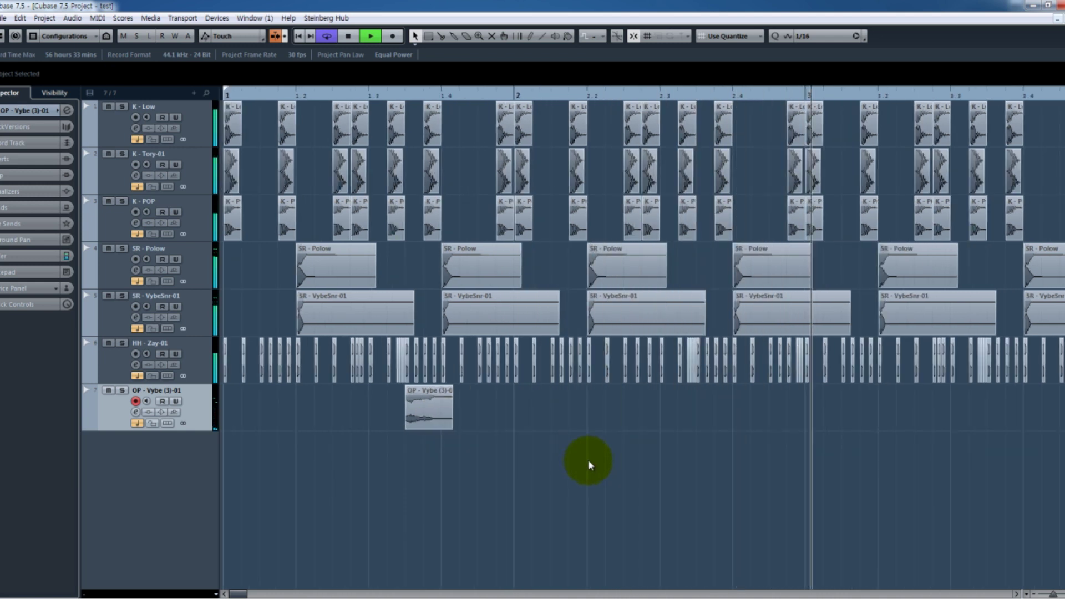
{"action": "key", "text": "g"}
{"action": "key", "text": "g"}
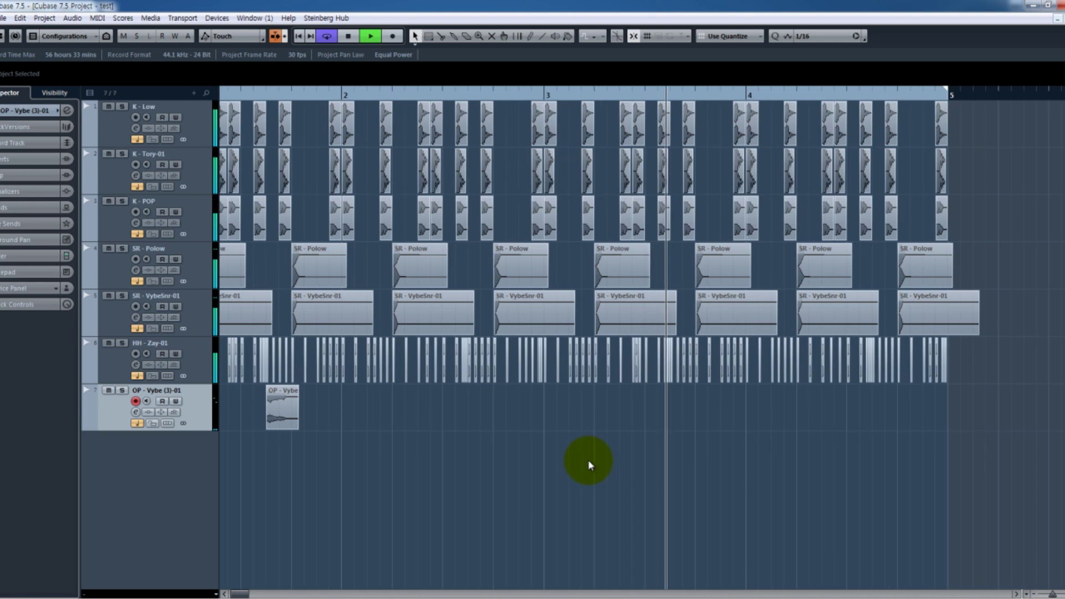
{"action": "key", "text": "h"}
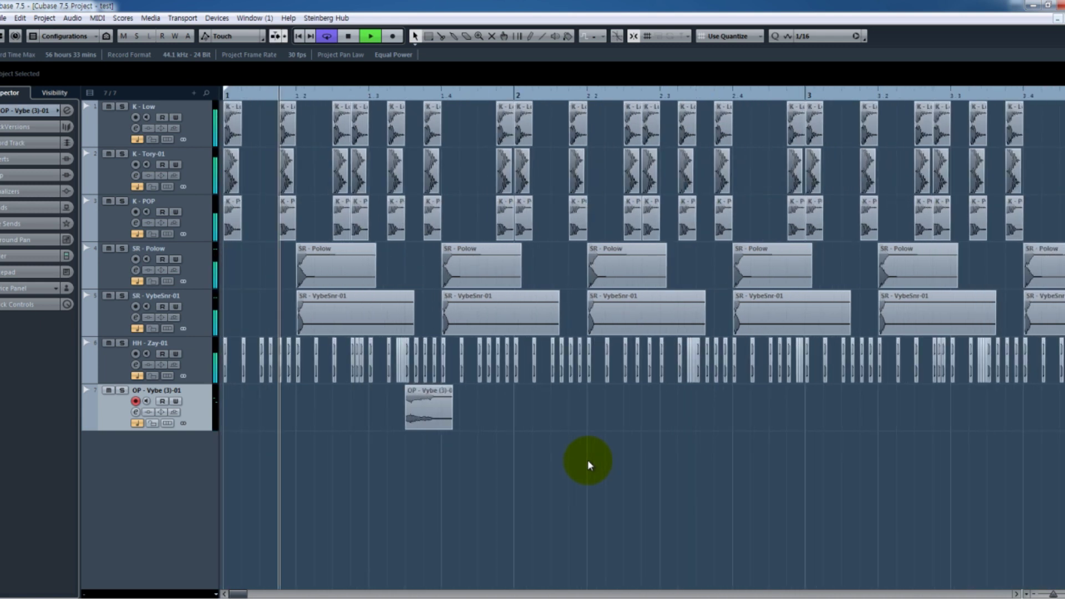
{"action": "left_click_drag", "start_coordinate": [431, 421], "coordinate": [447, 414]}
{"action": "left_click", "coordinate": [554, 448]}
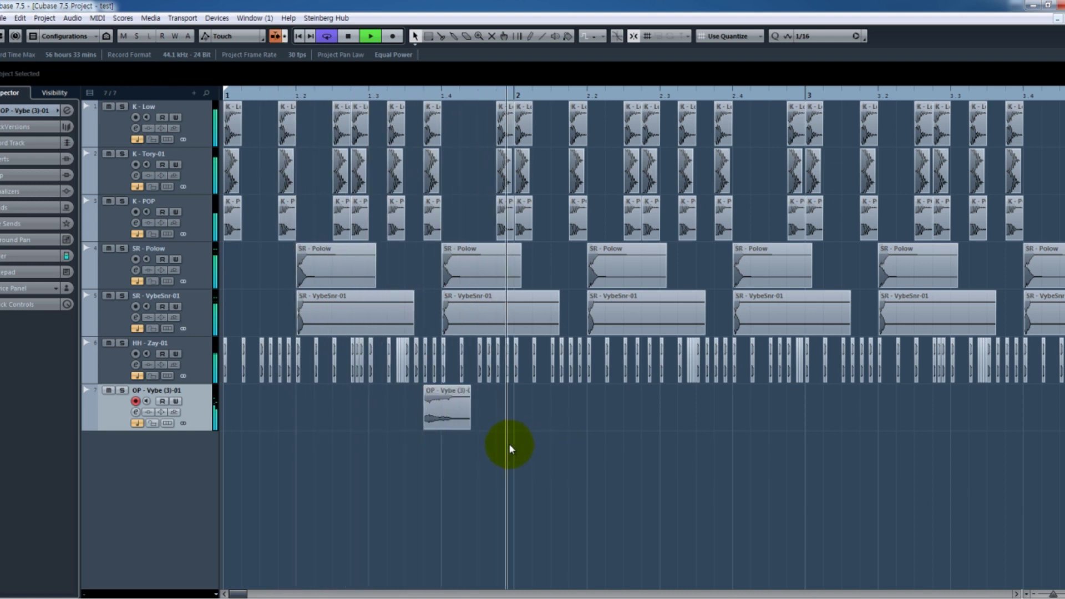
{"action": "key", "text": "space"}
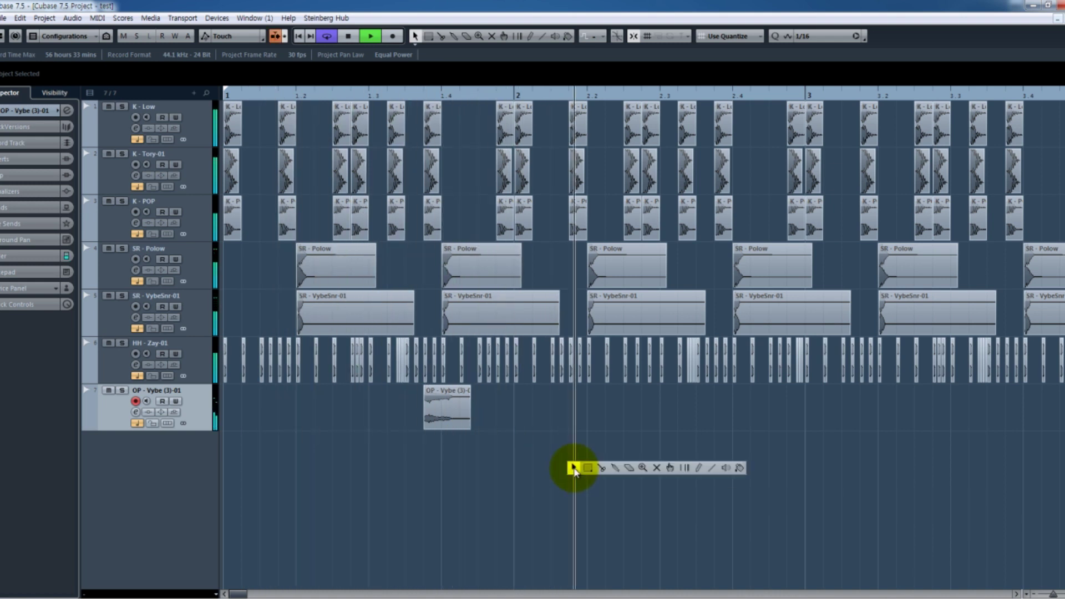
Step: Copy the open hi-hat clip to the same position in bars 2, 3 and 4 and listen to the looping beat
{"action": "left_click_drag", "start_coordinate": [466, 422], "coordinate": [766, 425]}
{"action": "left_click_drag", "start_coordinate": [757, 421], "coordinate": [755, 421]}
{"action": "key", "text": "g"}
{"action": "key", "text": "space"}
{"action": "left_click_drag", "start_coordinate": [720, 463], "coordinate": [373, 411]}
{"action": "left_click_drag", "start_coordinate": [371, 415], "coordinate": [778, 417]}
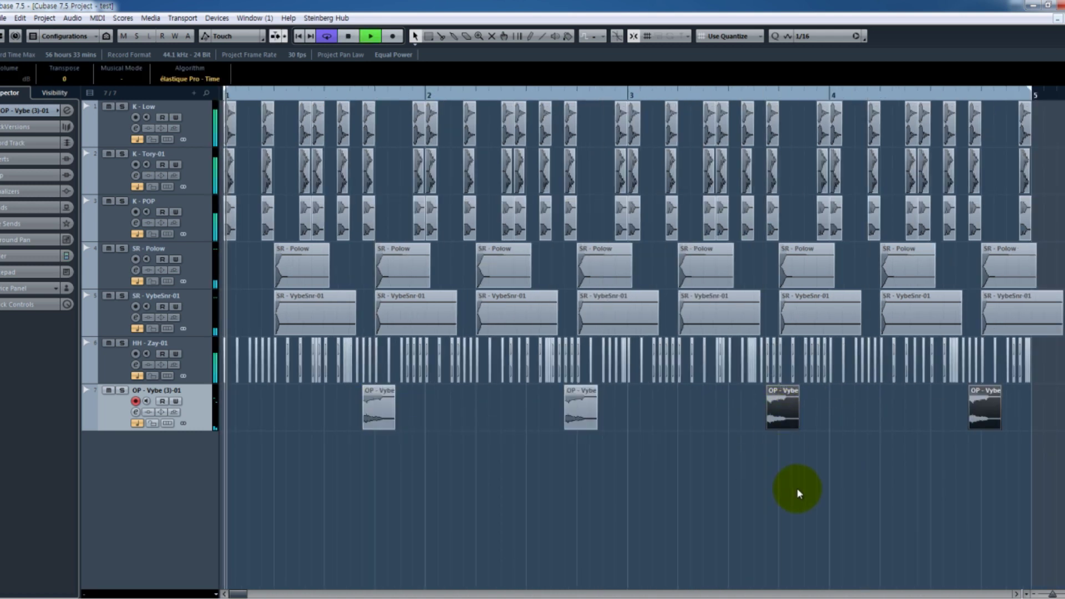
{"action": "left_click", "coordinate": [652, 498]}
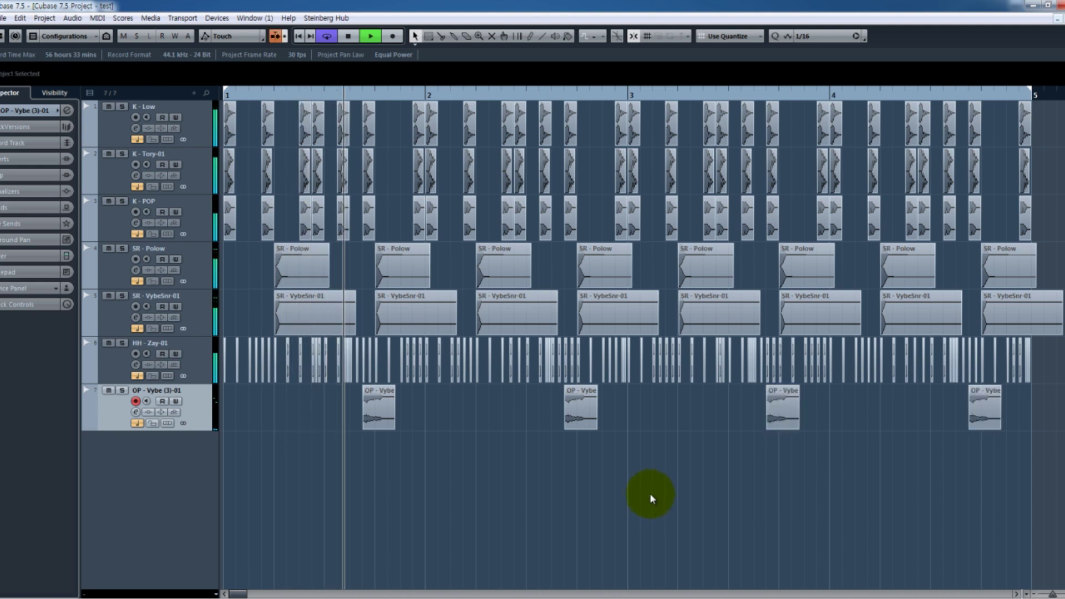
{"action": "key", "text": "space"}
Step: Enlarge the OP - Vybe (3)-01 track and time-stretch all four of its clips down to two sixteenths
{"action": "left_click_drag", "start_coordinate": [190, 430], "coordinate": [208, 441]}
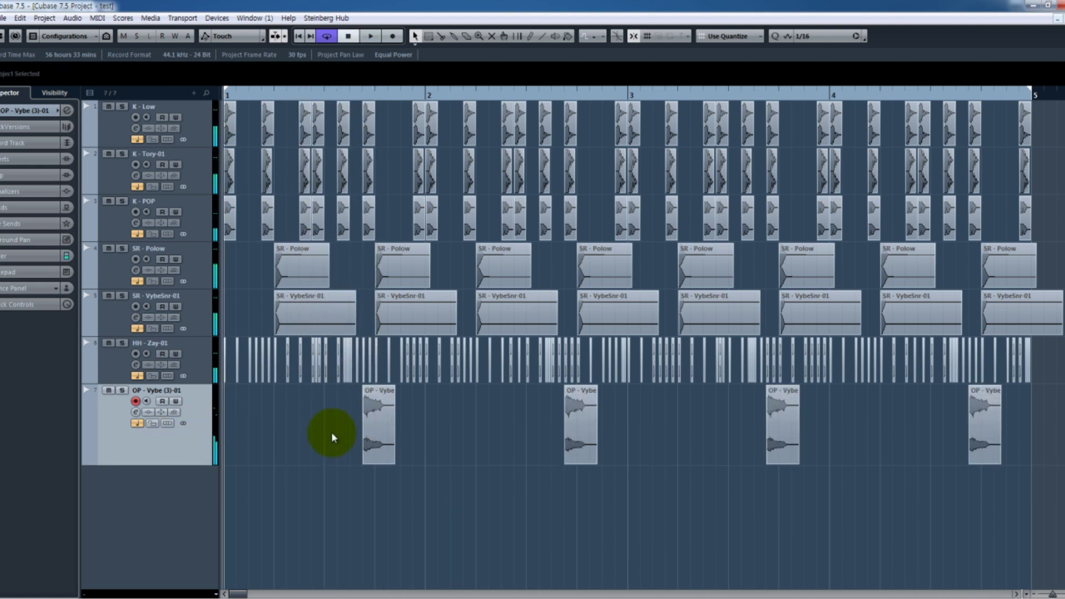
{"action": "left_click_drag", "start_coordinate": [1002, 519], "coordinate": [333, 386]}
{"action": "left_click_drag", "start_coordinate": [379, 92], "coordinate": [760, 470]}
{"action": "left_click_drag", "start_coordinate": [794, 436], "coordinate": [748, 442]}
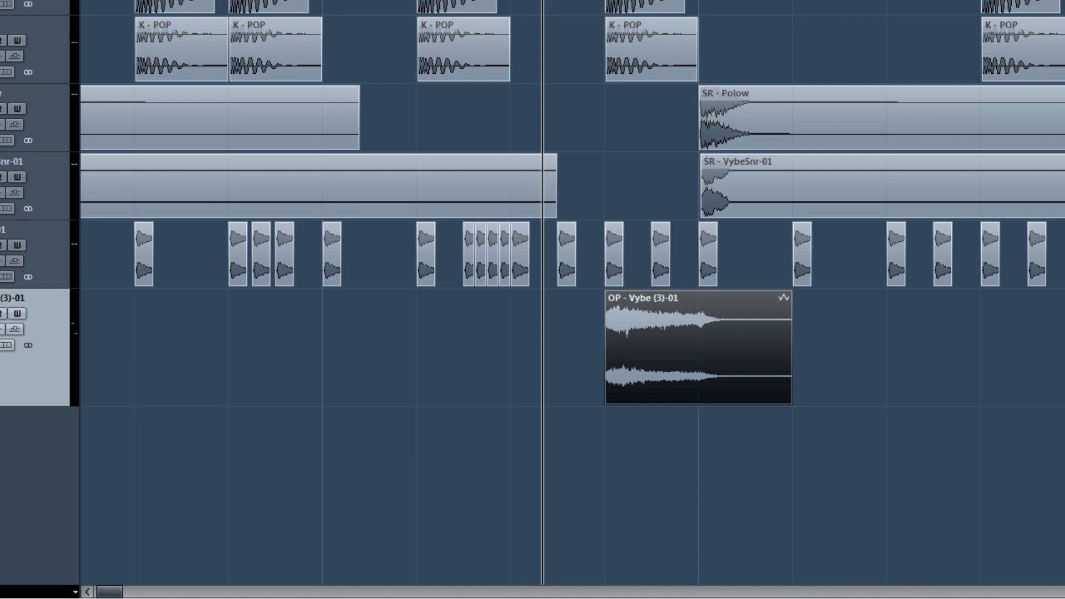
Step: Select both snare tracks with the OP - Vybe (3)-01 track and play back the shortened open hi-hat
{"action": "left_click", "coordinate": [61, 122]}
{"action": "left_click", "coordinate": [61, 194]}
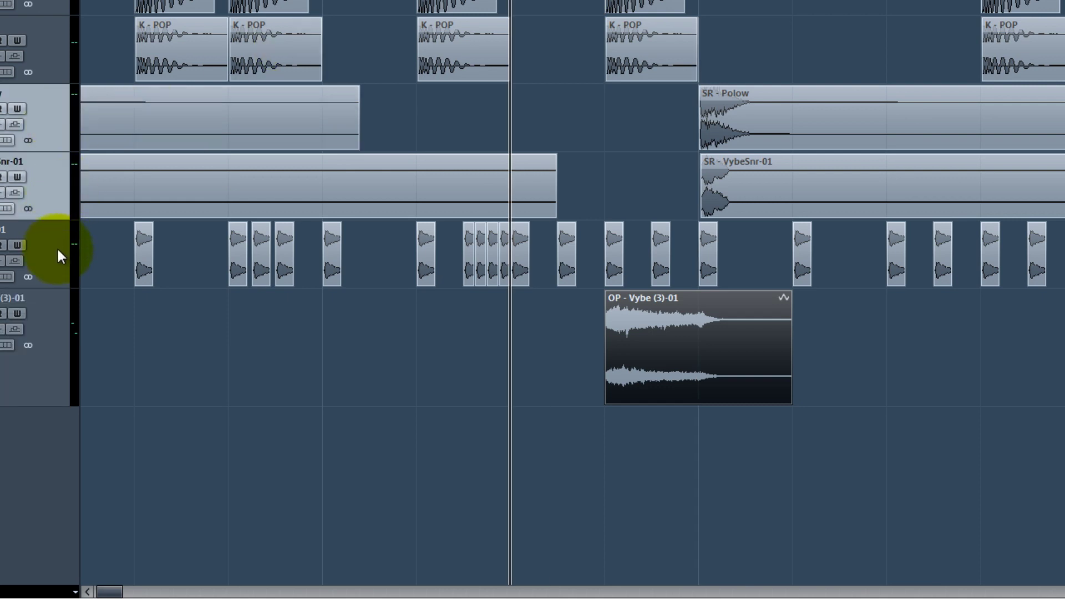
{"action": "left_click_drag", "start_coordinate": [57, 250], "coordinate": [62, 244]}
{"action": "left_click", "coordinate": [53, 198]}
{"action": "left_click", "coordinate": [52, 341], "text": "shift"}
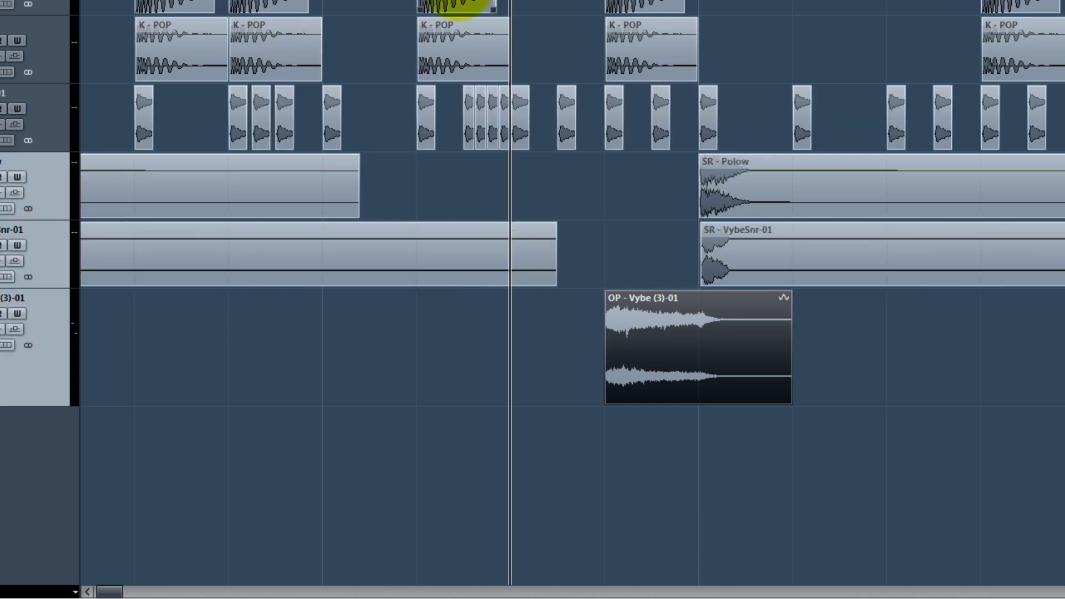
{"action": "key", "text": "space"}
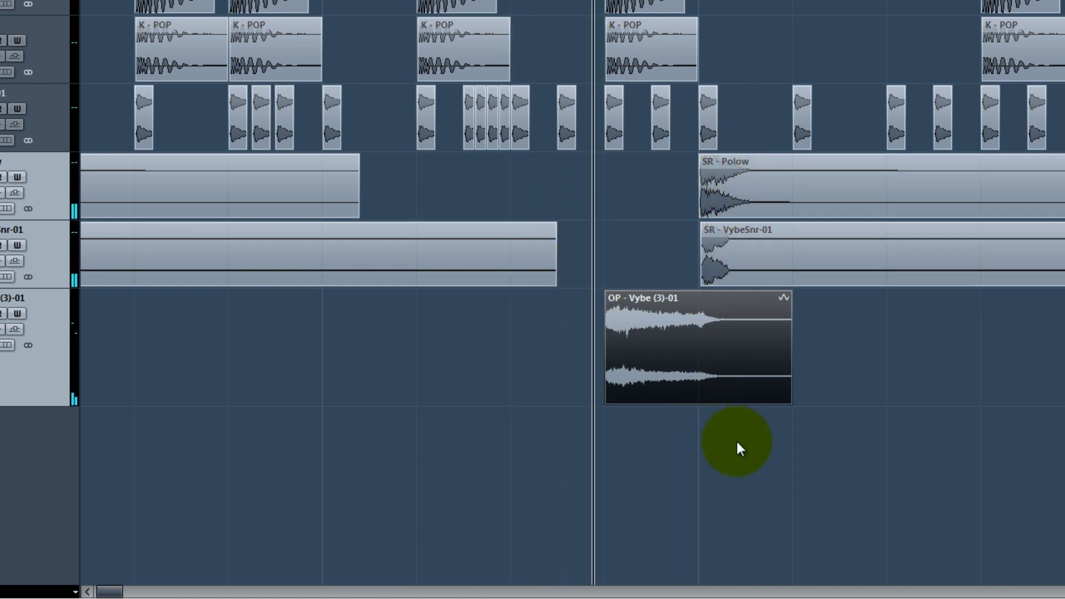
{"action": "key", "text": "space"}
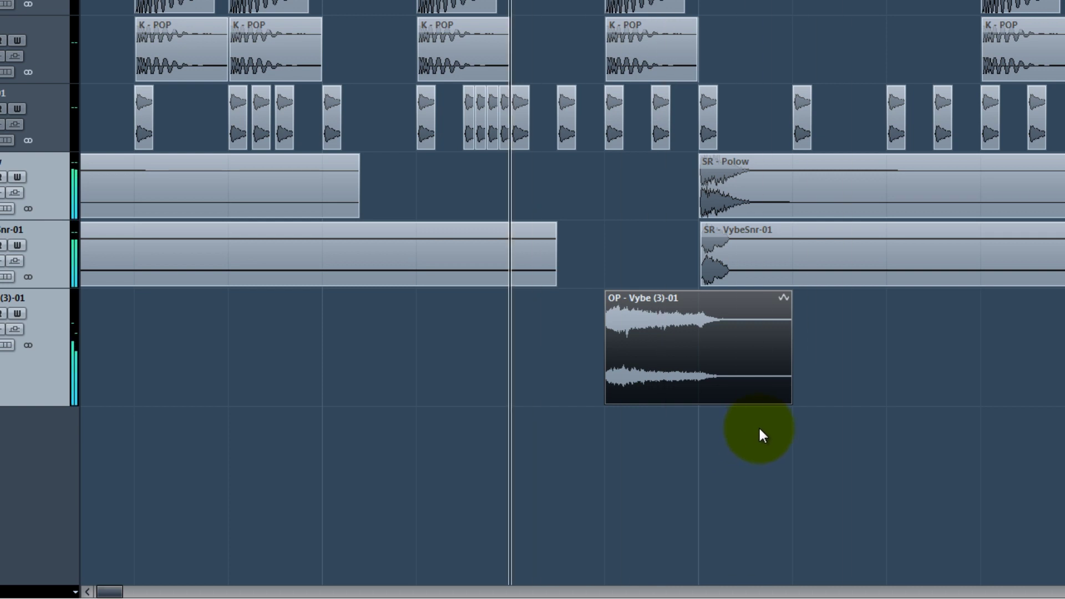
Step: Undo the track reordering and compare the open hi-hat's original and time-stretched lengths by ear, keeping the stretched version
{"action": "key", "text": "ctrl+z"}
{"action": "key", "text": "ctrl+z"}
{"action": "key", "text": "space"}
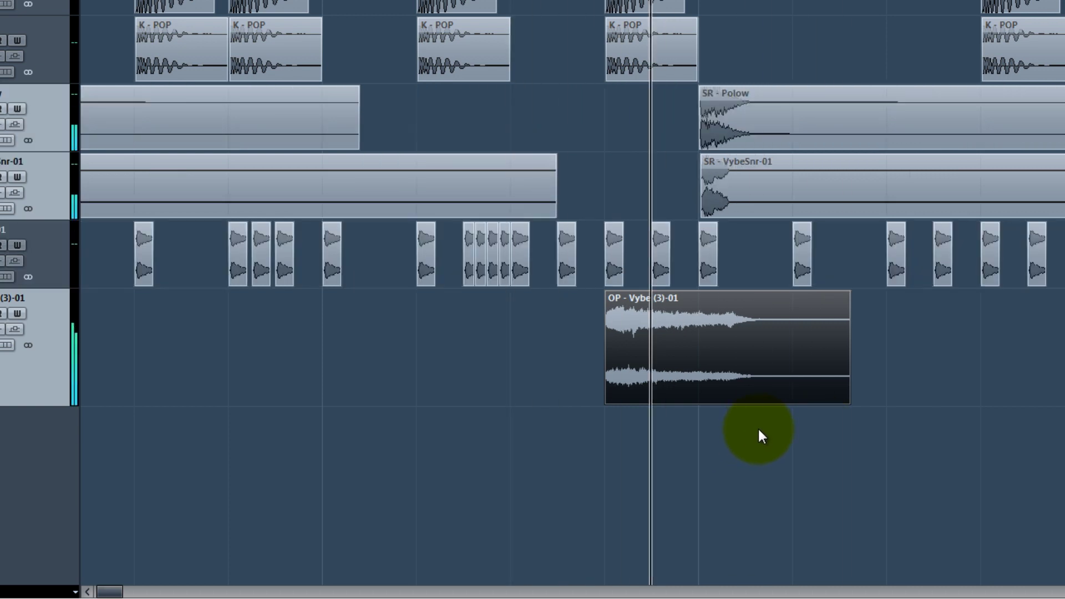
{"action": "key", "text": "space"}
{"action": "key", "text": "ctrl+shift+z"}
{"action": "key", "text": "ctrl+shift+z"}
{"action": "key", "text": "ctrl+z"}
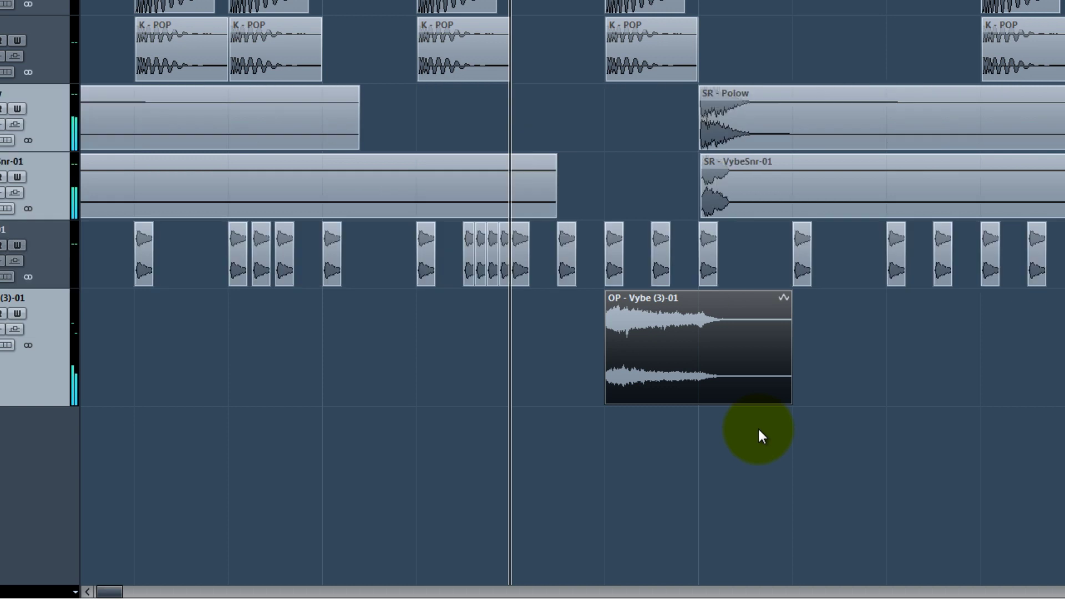
{"action": "key", "text": "space"}
{"action": "key", "text": "space"}
{"action": "key", "text": "g"}
{"action": "key", "text": "g"}
{"action": "key", "text": "g"}
{"action": "key", "text": "g"}
{"action": "key", "text": "g"}
{"action": "key", "text": "g"}
{"action": "key", "text": "g"}
{"action": "key", "text": "g"}
{"action": "key", "text": "g"}
{"action": "key", "text": "g"}
{"action": "key", "text": "g"}
{"action": "key", "text": "h"}
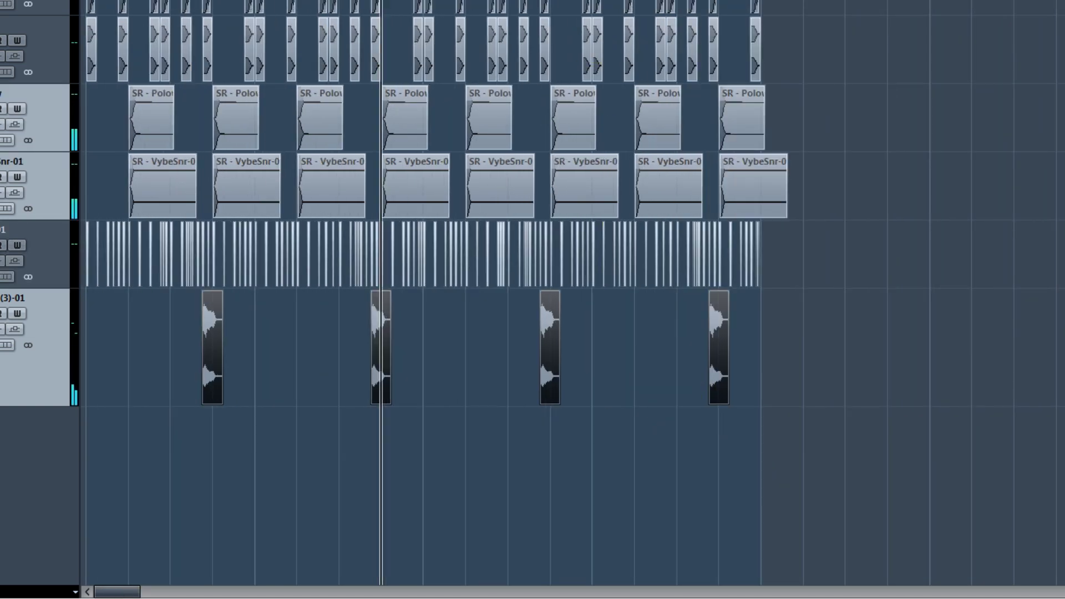
{"action": "key", "text": "h"}
{"action": "key", "text": "h"}
{"action": "key", "text": "h"}
{"action": "key", "text": "h"}
{"action": "key", "text": "h"}
{"action": "key", "text": "h"}
{"action": "key", "text": "h"}
{"action": "key", "text": "h"}
{"action": "key", "text": "h"}
{"action": "key", "text": "h"}
{"action": "key", "text": "h"}
{"action": "key", "text": "h"}
{"action": "key", "text": "g"}
{"action": "key", "text": "g"}
{"action": "key", "text": "g"}
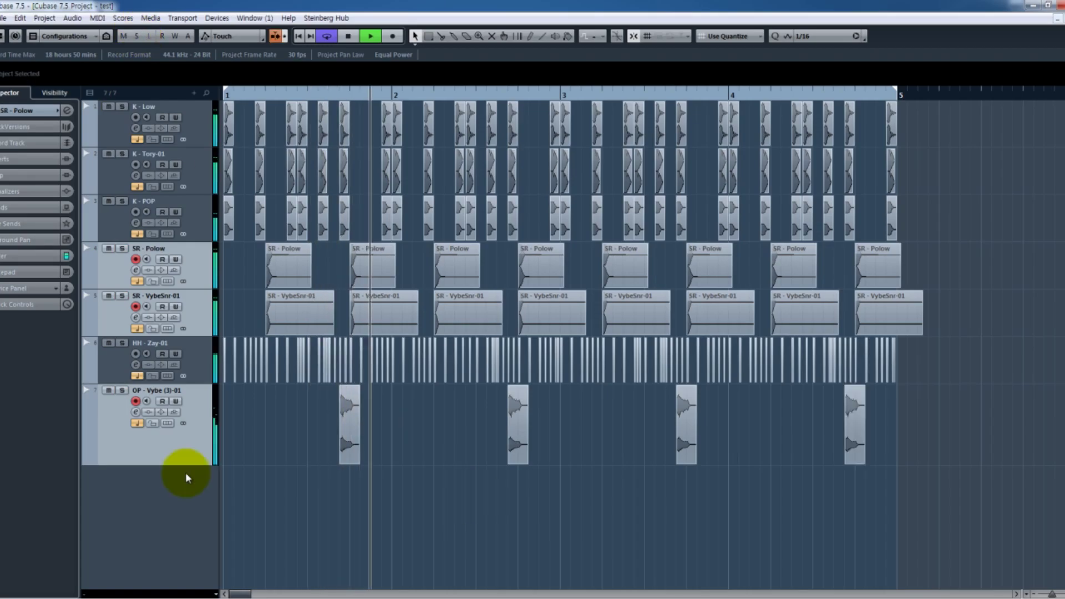
Step: Select the OP - Vybe (3)-01 track and check its channel level in the MixConsole during playback
{"action": "left_click", "coordinate": [189, 452]}
{"action": "key", "text": "F3"}
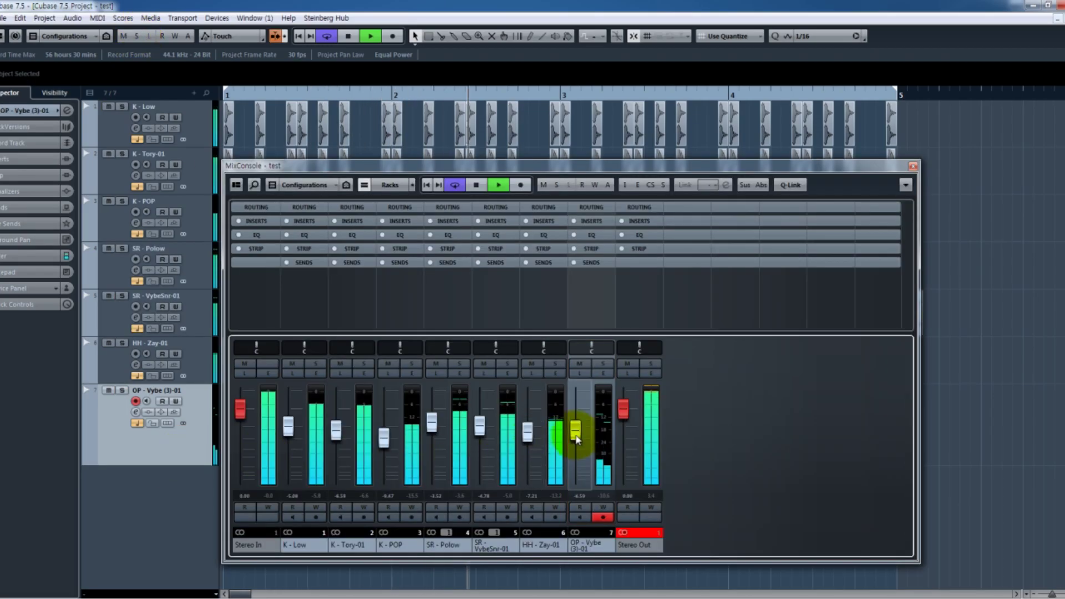
{"action": "key", "text": "F3"}
{"action": "key", "text": "space"}
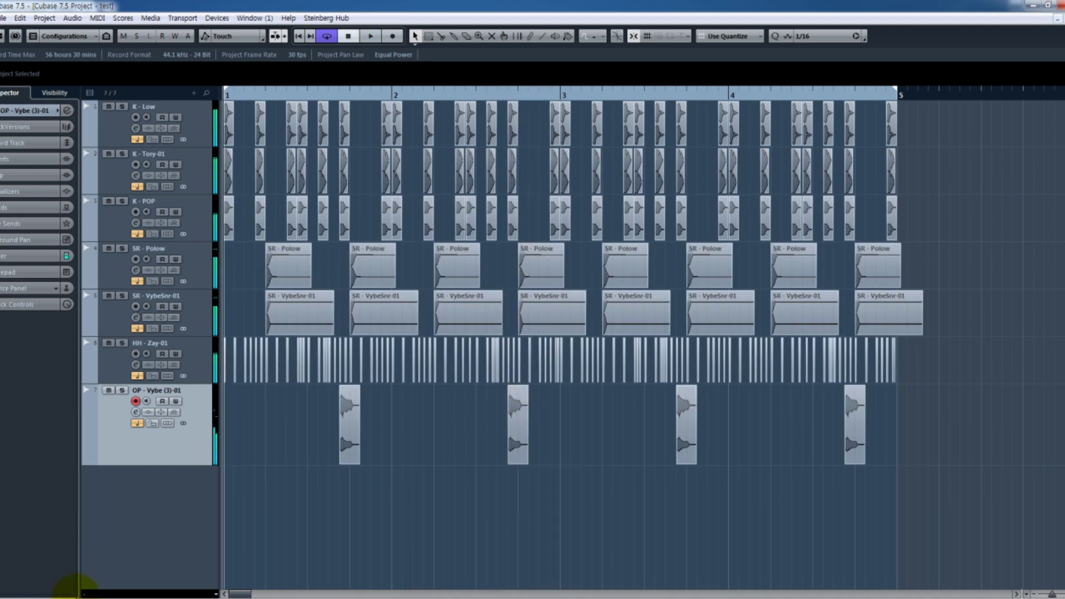
Step: Add the OP - Vybe (2) sample on a new track and move its clip to the start of bar 1
{"action": "left_click", "coordinate": [130, 593]}
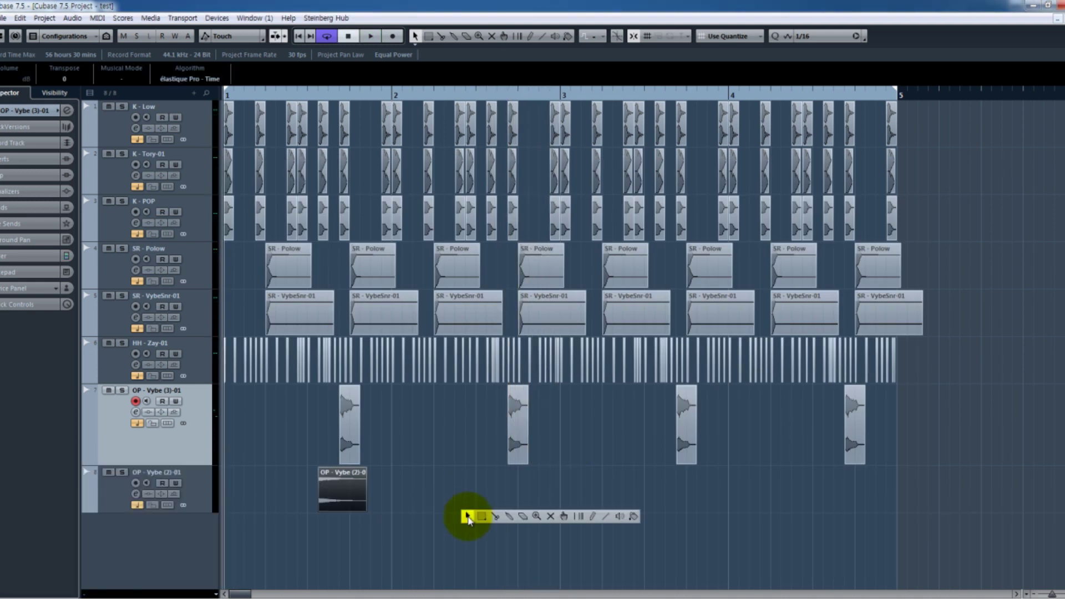
{"action": "left_click", "coordinate": [468, 516]}
{"action": "key", "text": "h"}
{"action": "key", "text": "h"}
{"action": "key", "text": "h"}
{"action": "key", "text": "h"}
{"action": "left_click_drag", "start_coordinate": [458, 503], "coordinate": [262, 496]}
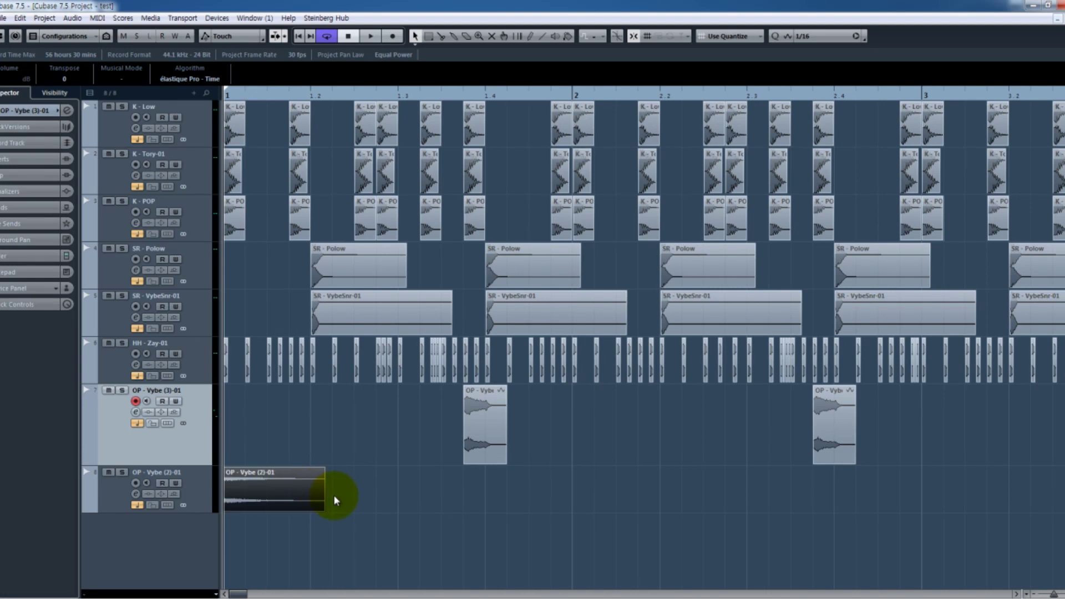
Step: Shorten the OP - Vybe (2)-01 clip to one beat and listen to it within the beat
{"action": "left_click_drag", "start_coordinate": [325, 506], "coordinate": [303, 508]}
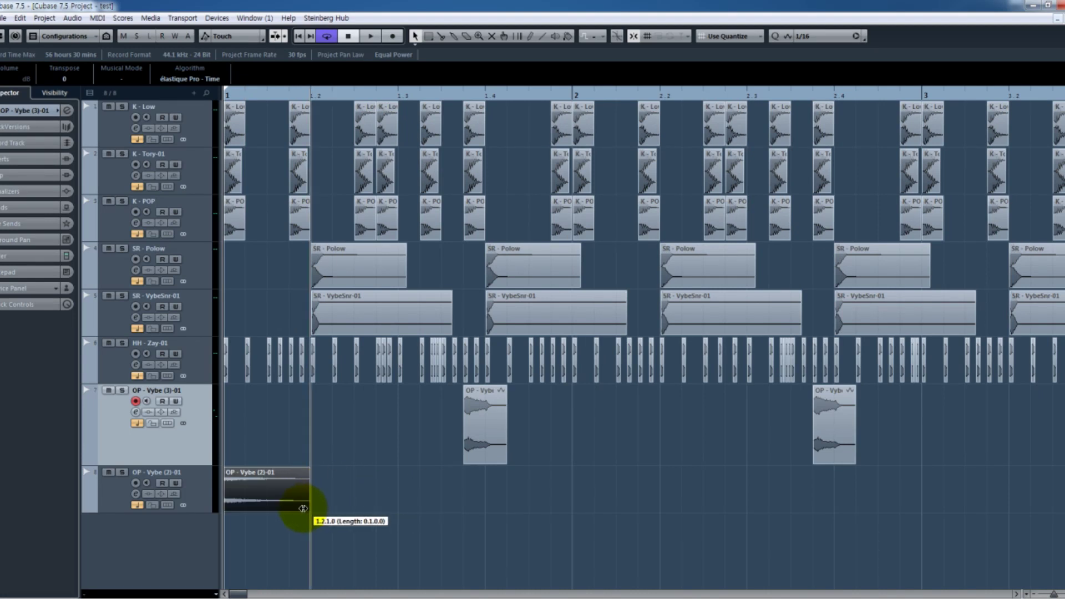
{"action": "key", "text": "space"}
{"action": "left_click", "coordinate": [280, 498]}
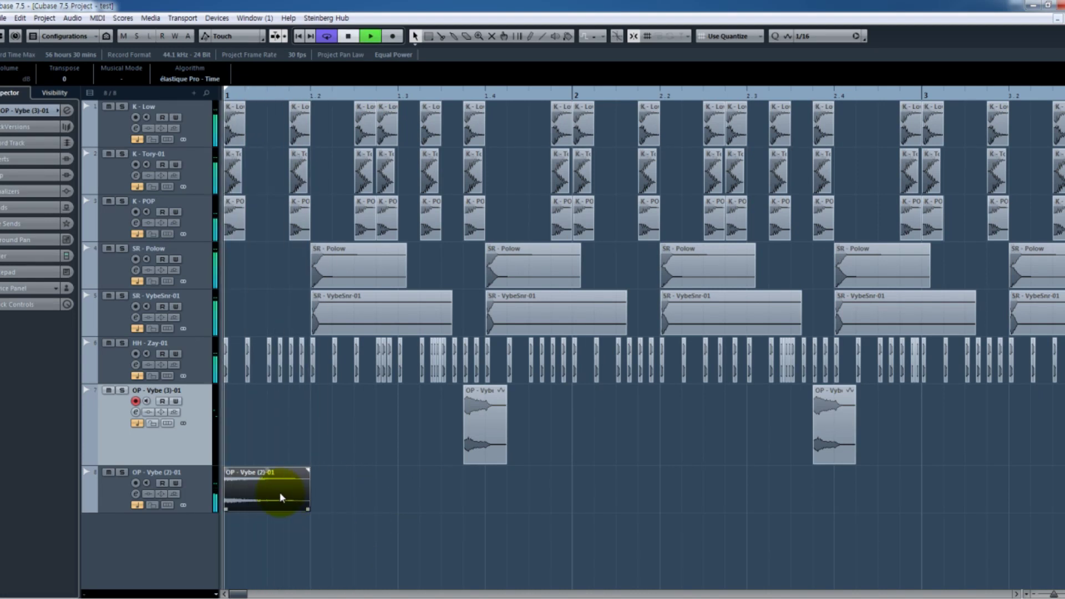
{"action": "key", "text": "space"}
Step: Enlarge the OP - Vybe (2)-01 track and time-stretch its clip down to three sixteenths
{"action": "left_click", "coordinate": [190, 502]}
{"action": "left_click_drag", "start_coordinate": [200, 512], "coordinate": [205, 567]}
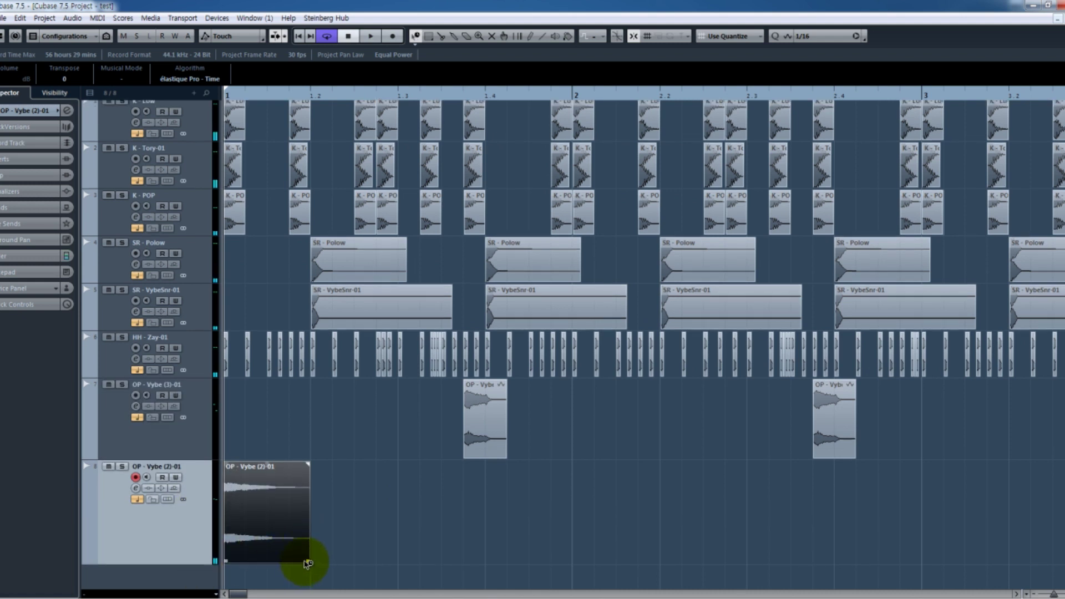
{"action": "left_click_drag", "start_coordinate": [307, 563], "coordinate": [353, 540]}
{"action": "key", "text": "space"}
Step: Copy the OP - Vybe (2)-01 clip onto every beat of bars 1 to 4
{"action": "left_click_drag", "start_coordinate": [417, 537], "coordinate": [221, 534]}
{"action": "left_click_drag", "start_coordinate": [228, 533], "coordinate": [417, 530]}
{"action": "key", "text": "g"}
{"action": "key", "text": "g"}
{"action": "key", "text": "g"}
{"action": "left_click_drag", "start_coordinate": [611, 527], "coordinate": [447, 513]}
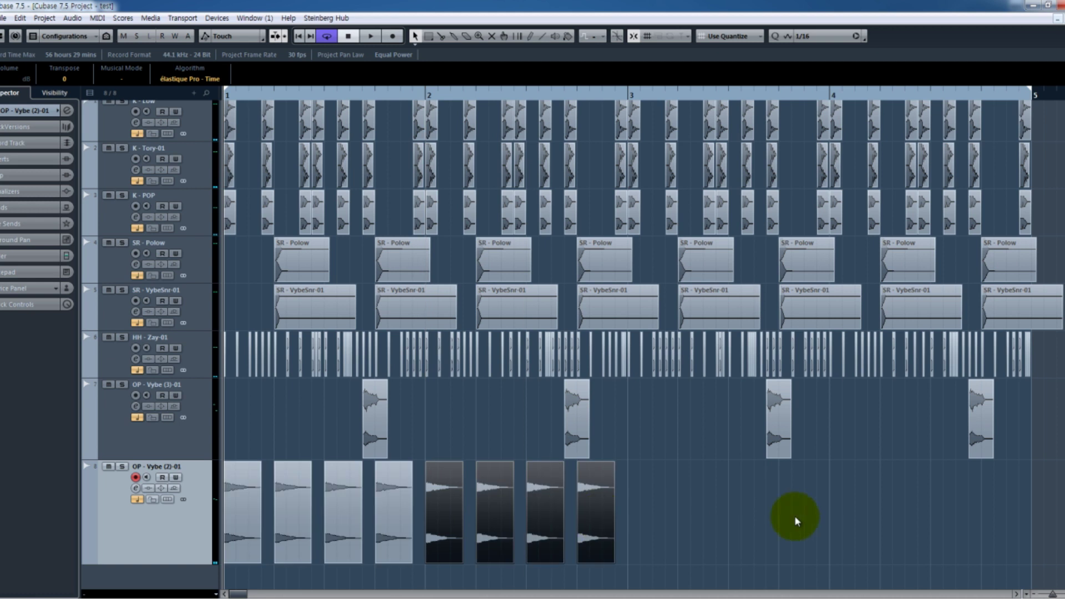
{"action": "left_click_drag", "start_coordinate": [237, 513], "coordinate": [640, 515]}
Step: Play back the beat, select all tracks and reduce them to the same height
{"action": "key", "text": "space"}
{"action": "left_click", "coordinate": [201, 441]}
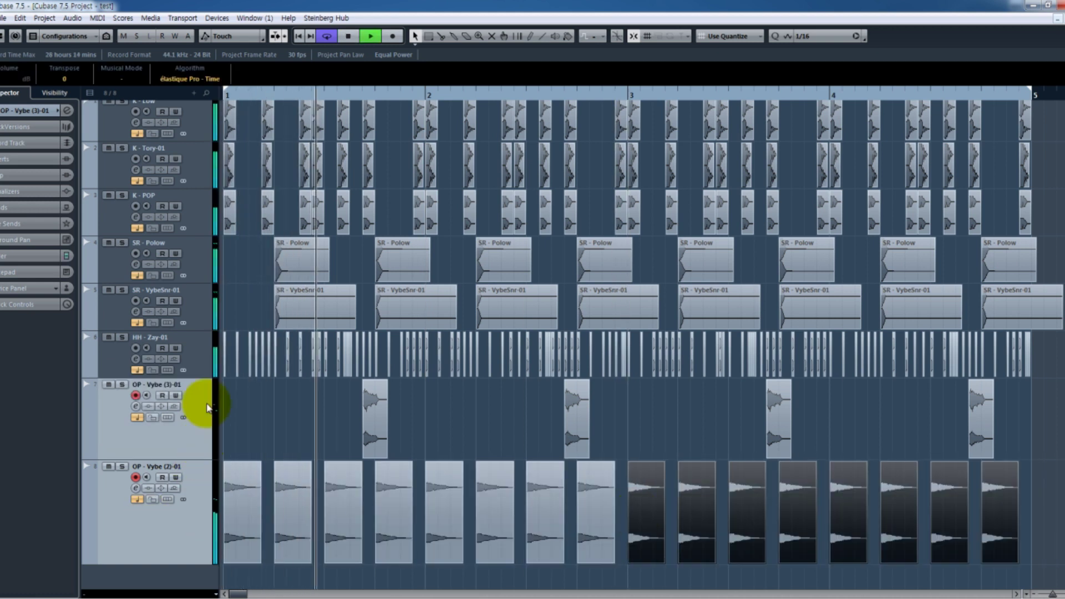
{"action": "left_click", "coordinate": [203, 136], "text": "shift"}
{"action": "left_click_drag", "start_coordinate": [204, 141], "coordinate": [207, 130]}
{"action": "left_click", "coordinate": [481, 499]}
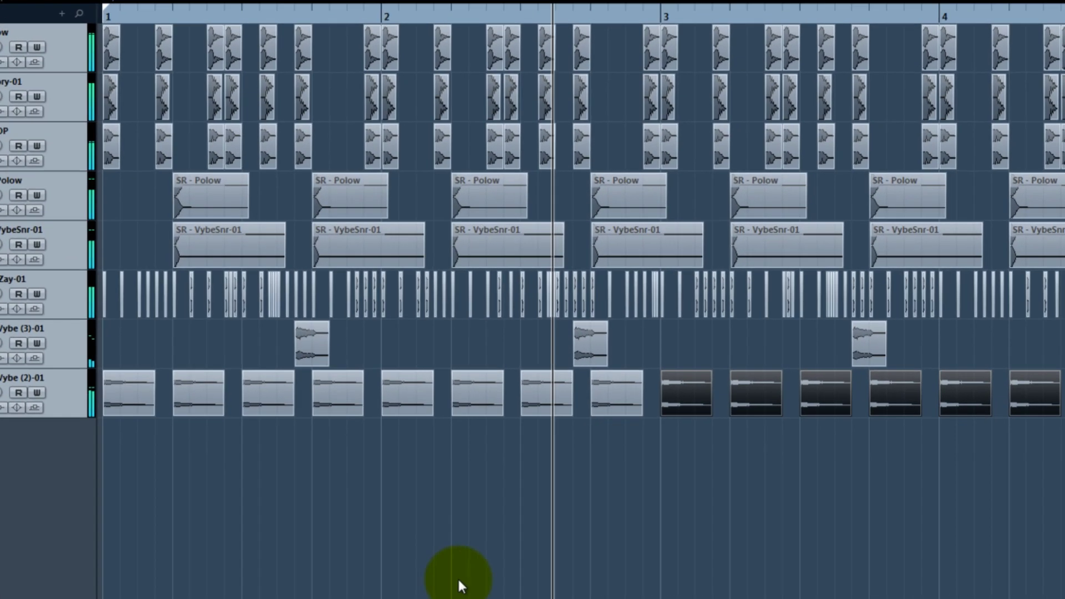
{"action": "key", "text": "space"}
Step: Try muting the OP - Vybe (2)-01 clips on beats 2 and 4 of bars 1 and 2 and listen
{"action": "key", "text": "7"}
{"action": "left_click", "coordinate": [186, 404]}
{"action": "left_click", "coordinate": [328, 405]}
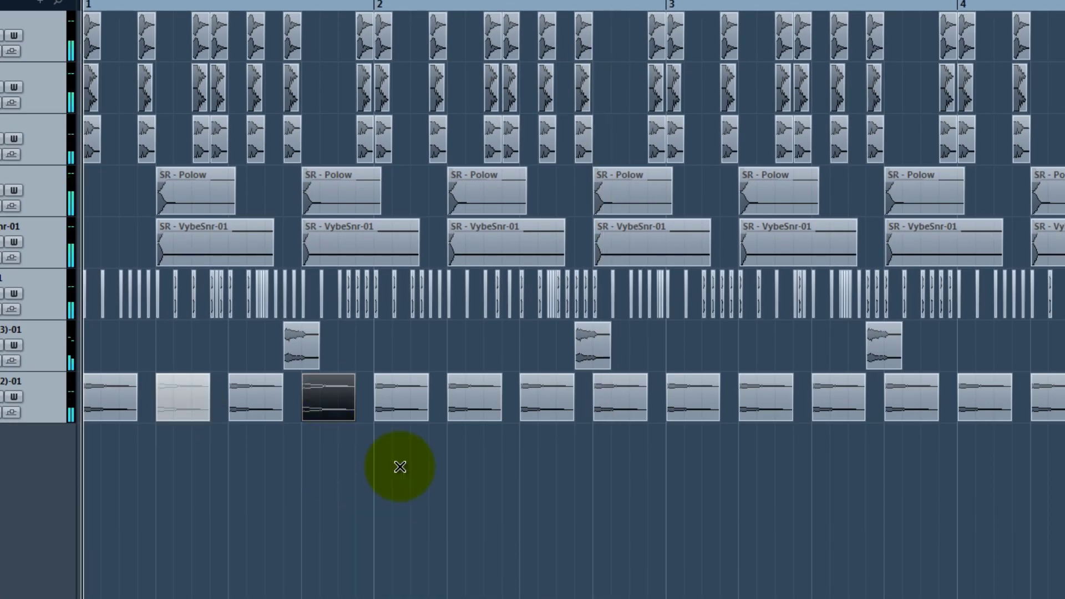
{"action": "left_click", "coordinate": [486, 413]}
{"action": "left_click", "coordinate": [616, 414]}
{"action": "key", "text": "space"}
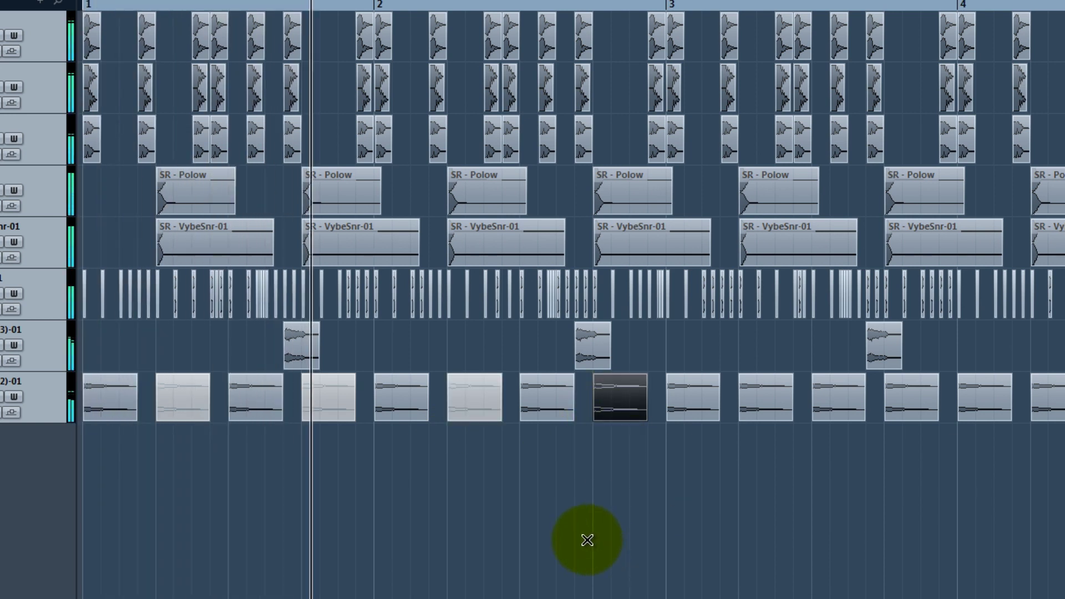
Step: Undo the four clip mutes, return to the Object Selection tool and stop playback
{"action": "key", "text": "ctrl+z"}
{"action": "key", "text": "ctrl+z"}
{"action": "key", "text": "ctrl+z"}
{"action": "key", "text": "ctrl+z"}
{"action": "key", "text": "1"}
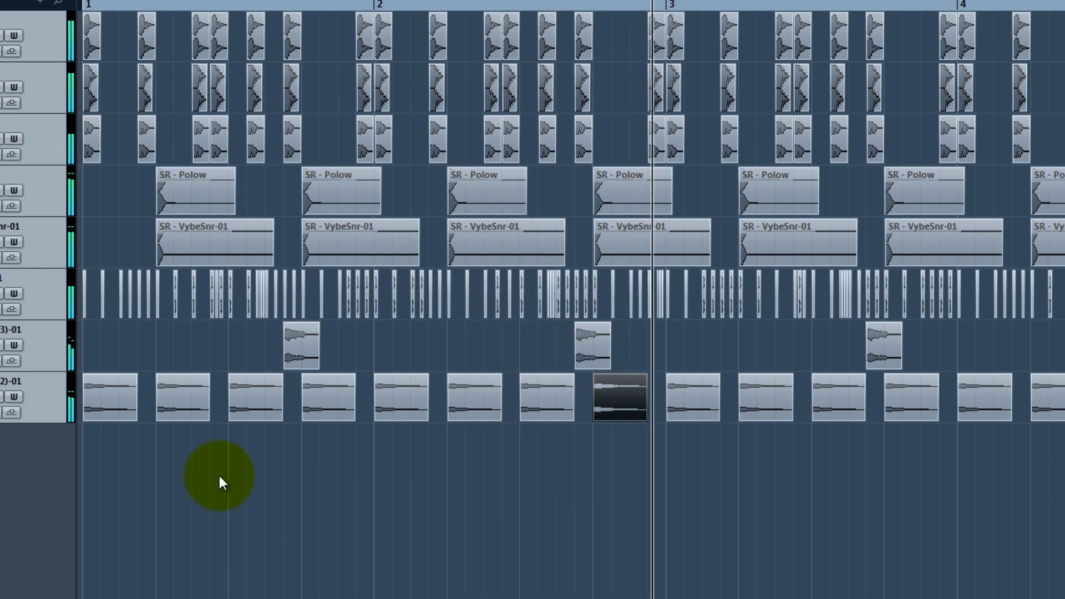
{"action": "key", "text": "space"}
Step: Lower the volume of the OP - Vybe (2)-01 clips on bar 1 beats 2 and 4, and delete that track's clips in bars 2 to 4
{"action": "left_click", "coordinate": [183, 397]}
{"action": "left_click", "coordinate": [324, 399], "text": "shift"}
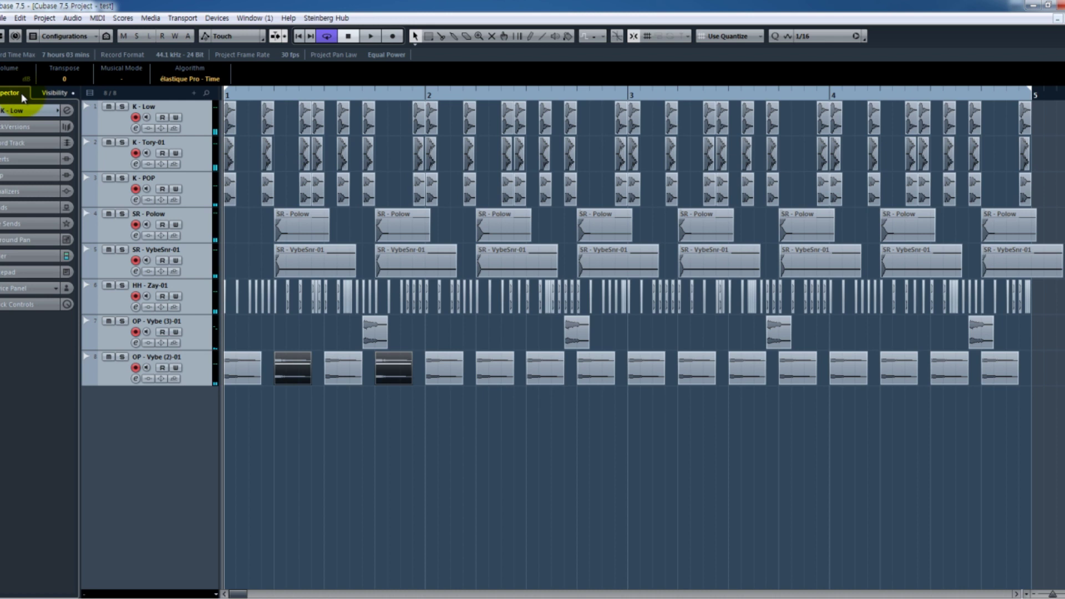
{"action": "left_click_drag", "start_coordinate": [1052, 460], "coordinate": [439, 366]}
{"action": "key", "text": "Delete"}
Step: Copy the bar 1 OP - Vybe (2)-01 pattern to bar 2, then both bars to bars 3 and 4, and play it back
{"action": "left_click_drag", "start_coordinate": [475, 401], "coordinate": [245, 369]}
{"action": "left_click_drag", "start_coordinate": [245, 369], "coordinate": [447, 369]}
{"action": "left_click_drag", "start_coordinate": [797, 450], "coordinate": [407, 414]}
{"action": "left_click_drag", "start_coordinate": [256, 373], "coordinate": [255, 373]}
{"action": "left_click_drag", "start_coordinate": [252, 373], "coordinate": [649, 373]}
{"action": "left_click", "coordinate": [663, 453]}
{"action": "key", "text": "space"}
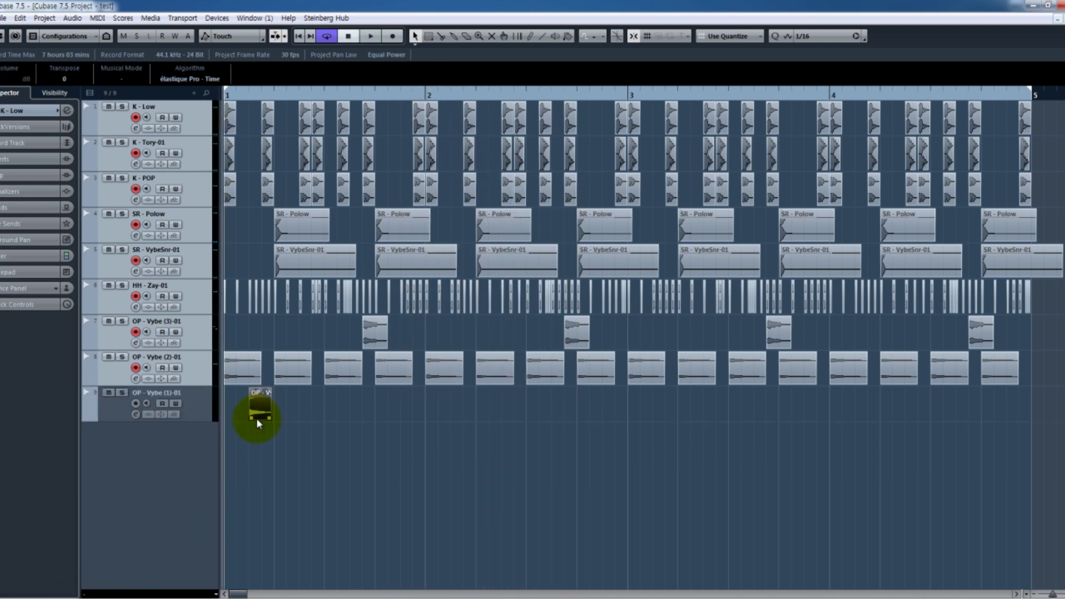
Step: Move the OP - Vybe (1)-01 clip on the new ninth track to the start of bar 1
{"action": "key", "text": "h"}
{"action": "key", "text": "h"}
{"action": "key", "text": "h"}
{"action": "key", "text": "h"}
{"action": "key", "text": "h"}
{"action": "key", "text": "h"}
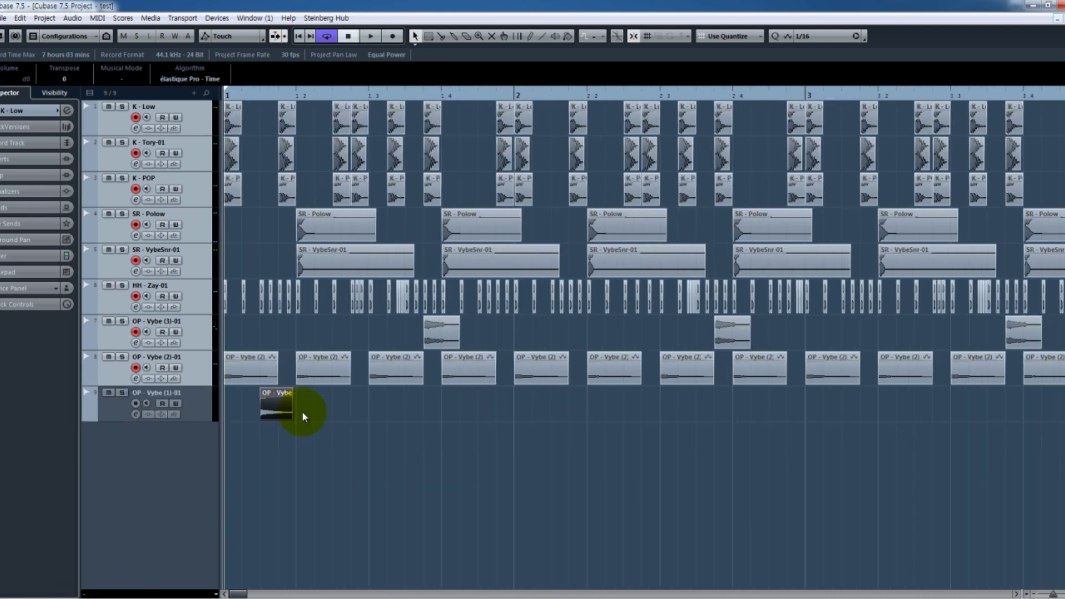
Step: Enlarge and solo the OP - Vybe (2)-01 and OP - Vybe (1)-01 tracks and listen to them together
{"action": "left_click", "coordinate": [206, 407]}
{"action": "left_click", "coordinate": [199, 378], "text": "shift"}
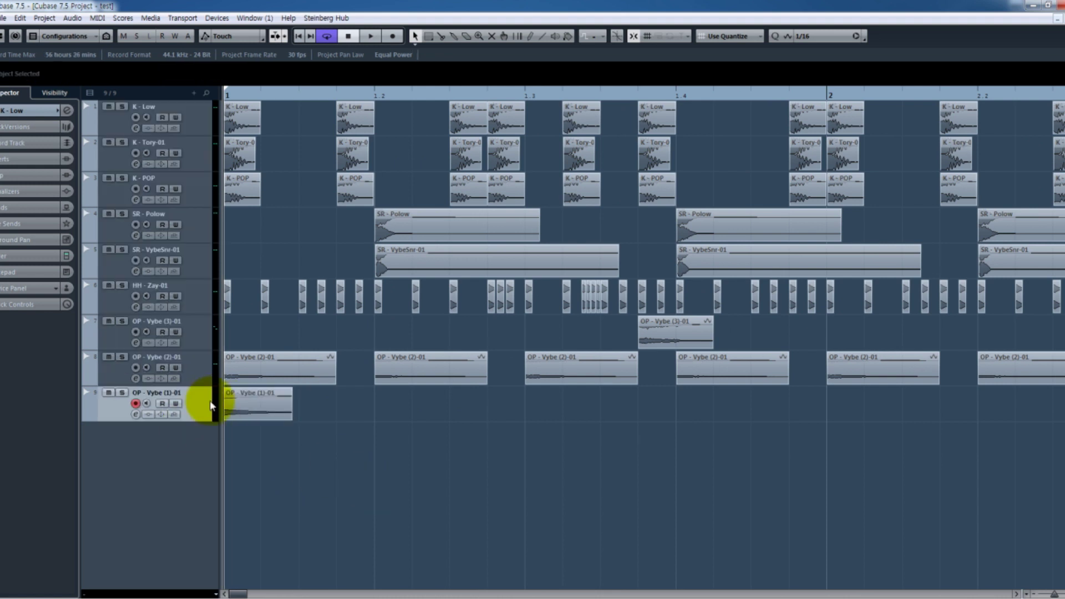
{"action": "left_click_drag", "start_coordinate": [200, 387], "coordinate": [201, 422]}
{"action": "key", "text": "s"}
{"action": "key", "text": "space"}
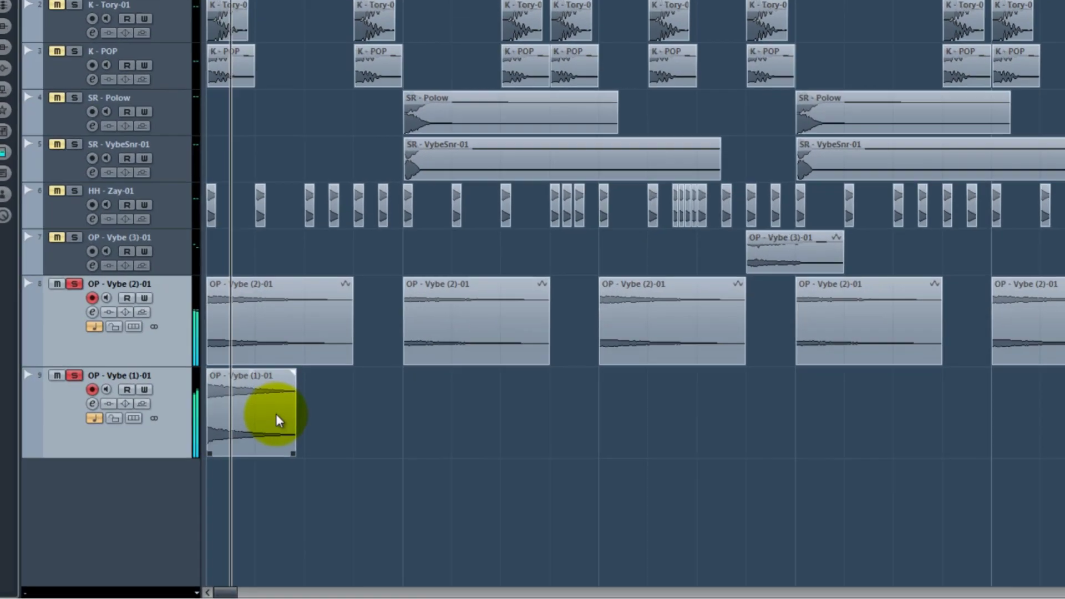
{"action": "key", "text": "space"}
{"action": "key", "text": "space"}
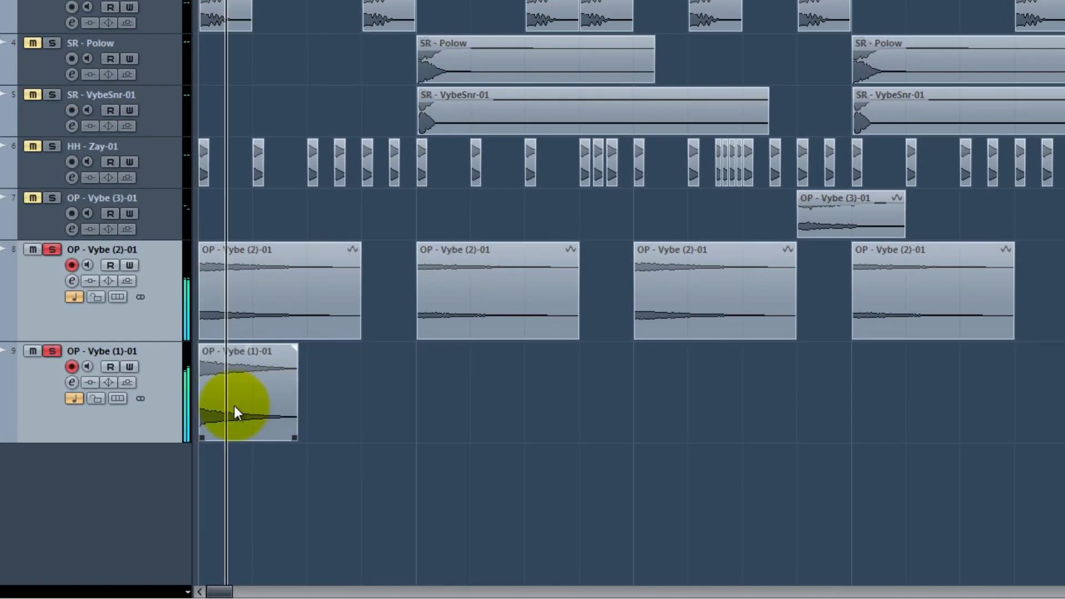
Step: Lower the OP - Vybe (2)-01 and OP - Vybe (1)-01 channel faders in the MixConsole
{"action": "key", "text": "F3"}
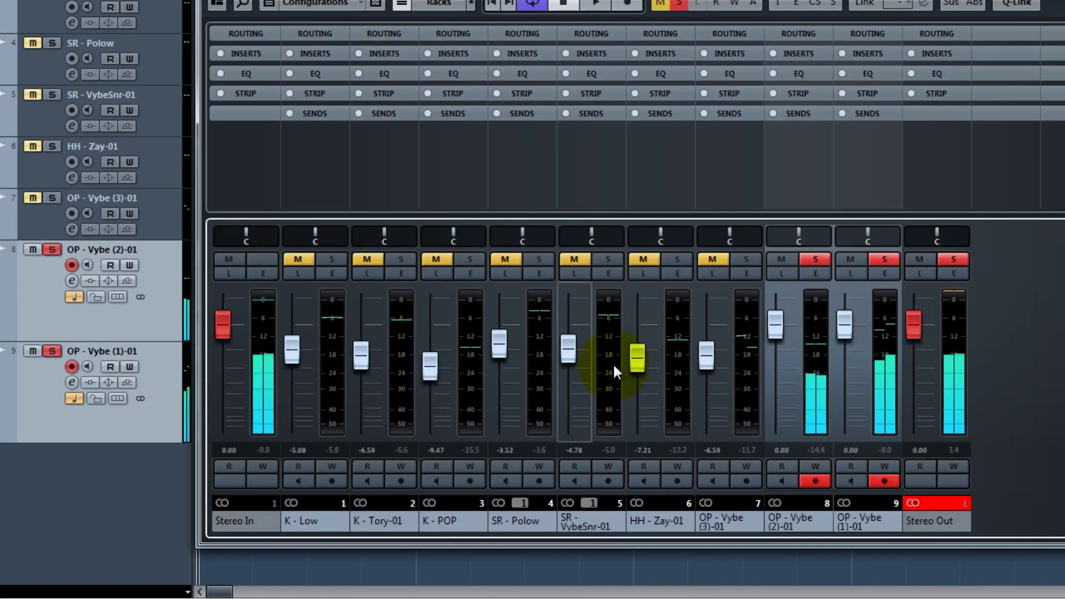
{"action": "left_click_drag", "start_coordinate": [776, 354], "coordinate": [776, 352]}
{"action": "left_click_drag", "start_coordinate": [841, 336], "coordinate": [850, 355]}
{"action": "key", "text": "F3"}
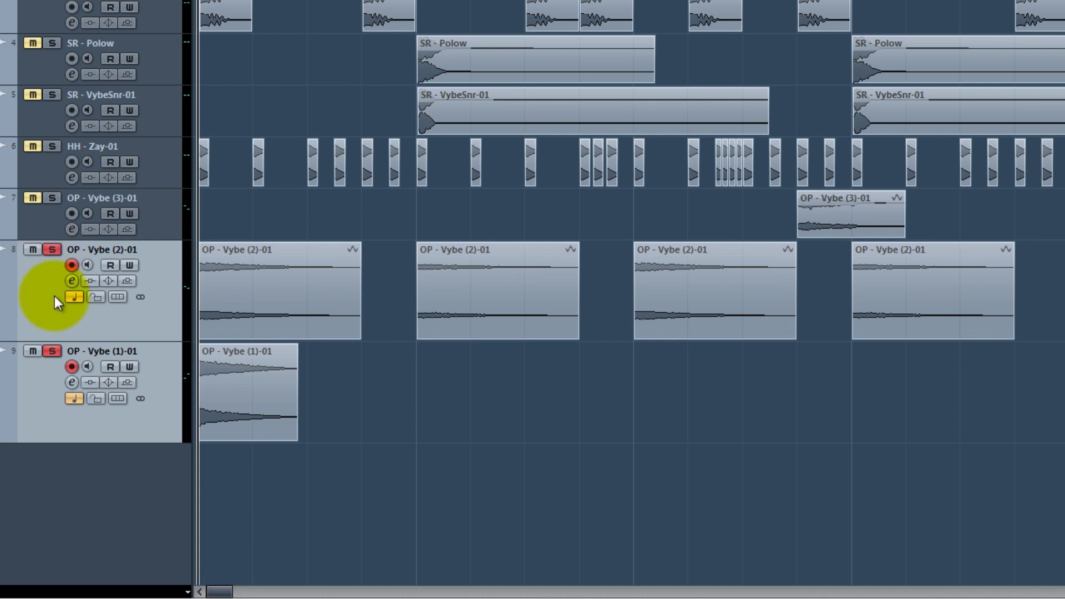
Step: Copy the OP - Vybe (1)-01 clip onto every beat of bars 1 to 4
{"action": "left_click", "coordinate": [250, 399]}
{"action": "left_click_drag", "start_coordinate": [250, 399], "coordinate": [909, 400]}
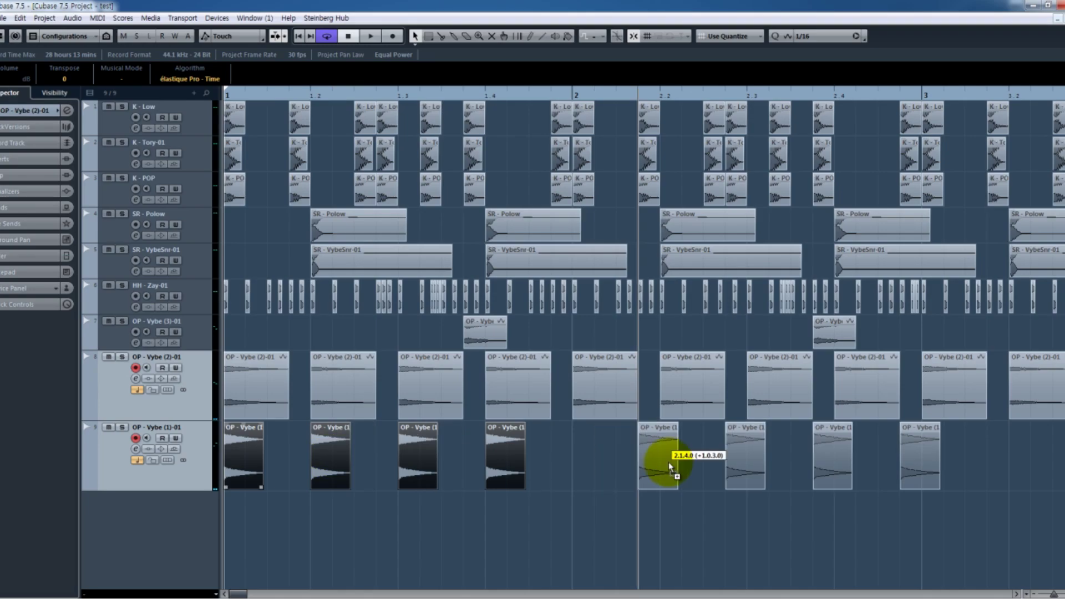
{"action": "left_click_drag", "start_coordinate": [668, 465], "coordinate": [593, 467]}
{"action": "key", "text": "g"}
{"action": "key", "text": "g"}
{"action": "left_click_drag", "start_coordinate": [807, 549], "coordinate": [634, 449]}
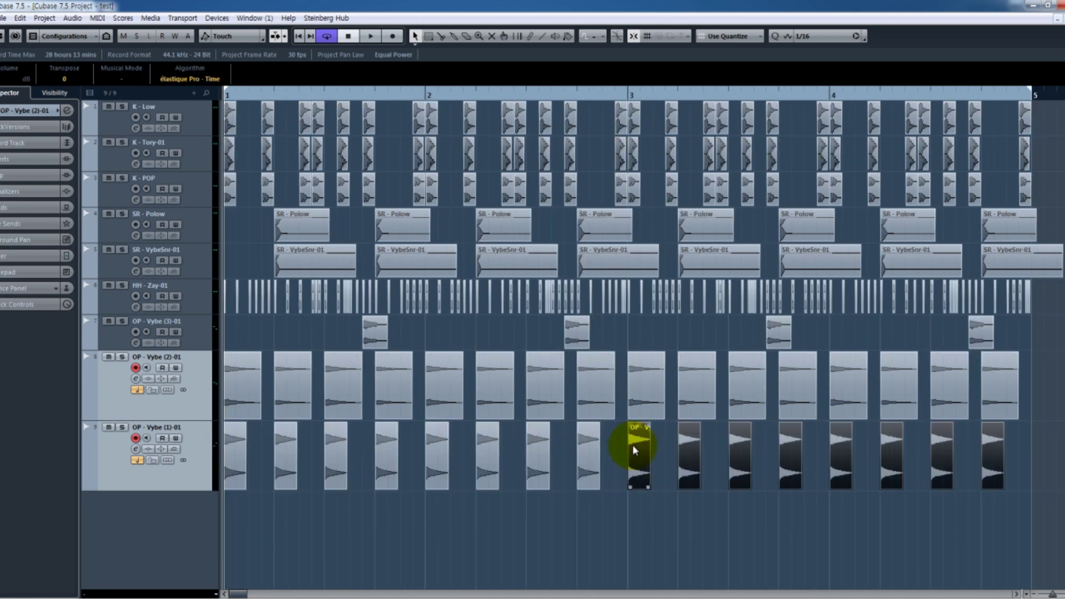
Step: Play the beat with the copied OP - Vybe (1)-01 clips and restore both open hi-hat tracks to the standard height
{"action": "key", "text": "space"}
{"action": "left_click", "coordinate": [632, 505]}
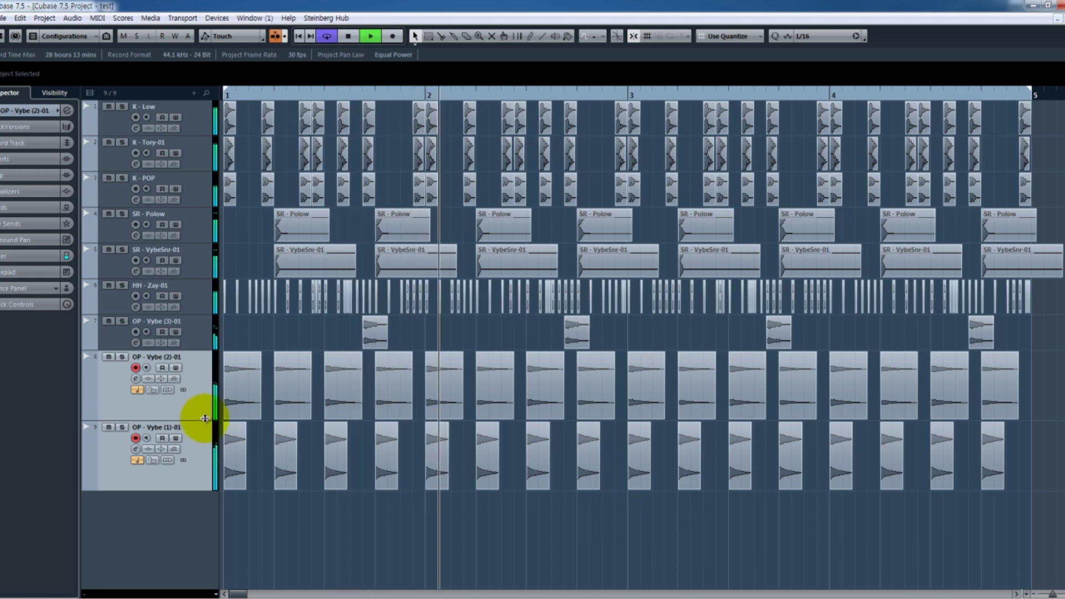
{"action": "left_click_drag", "start_coordinate": [205, 418], "coordinate": [204, 385]}
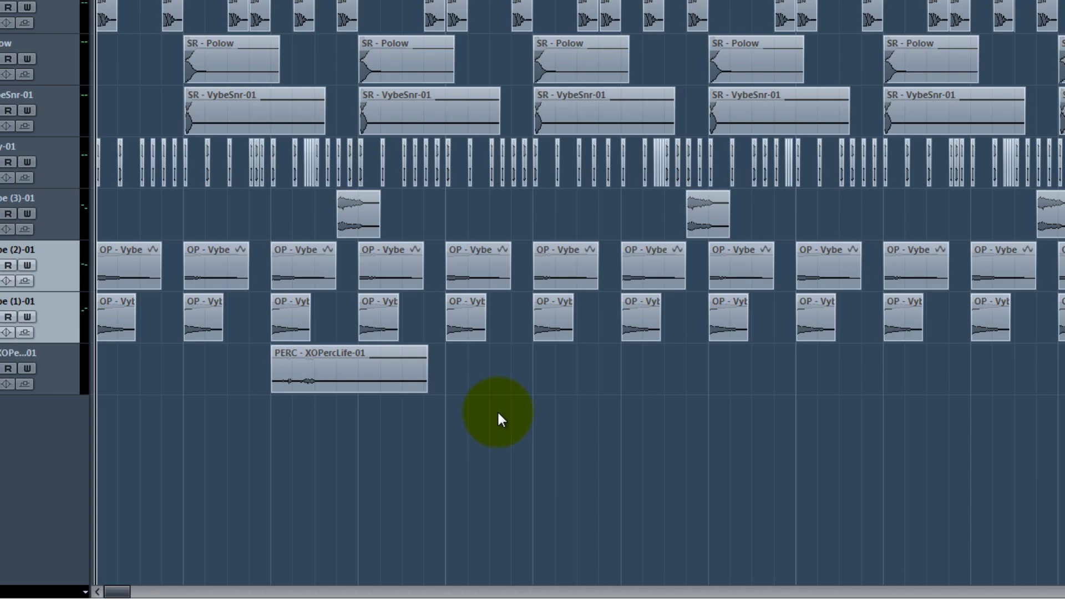
Step: Move the PERC - XOPercLife-01 clip to beat 2 of bar 1, enlarge its track and listen to it with the beat
{"action": "key", "text": "h"}
{"action": "left_click_drag", "start_coordinate": [494, 370], "coordinate": [369, 377]}
{"action": "right_click", "coordinate": [382, 464]}
{"action": "left_click", "coordinate": [381, 464]}
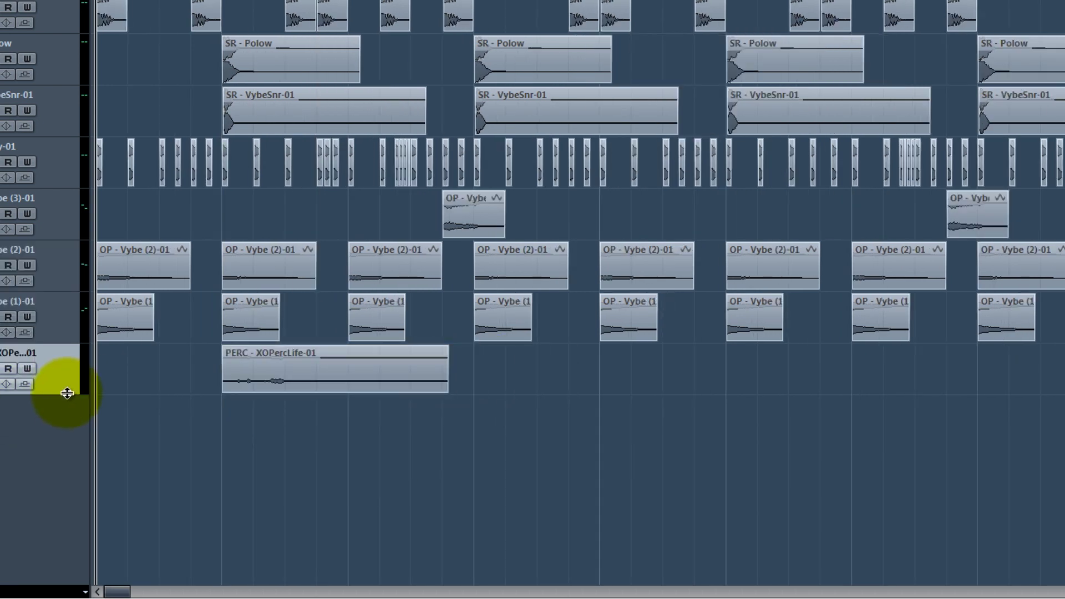
{"action": "left_click_drag", "start_coordinate": [67, 393], "coordinate": [67, 492]}
{"action": "left_click", "coordinate": [302, 402]}
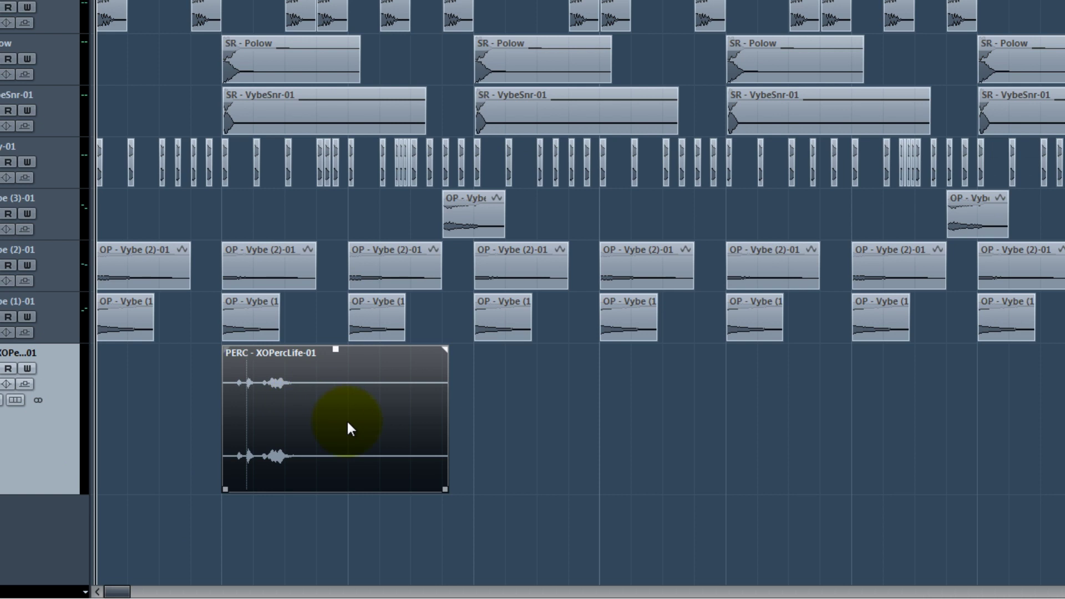
{"action": "key", "text": "space"}
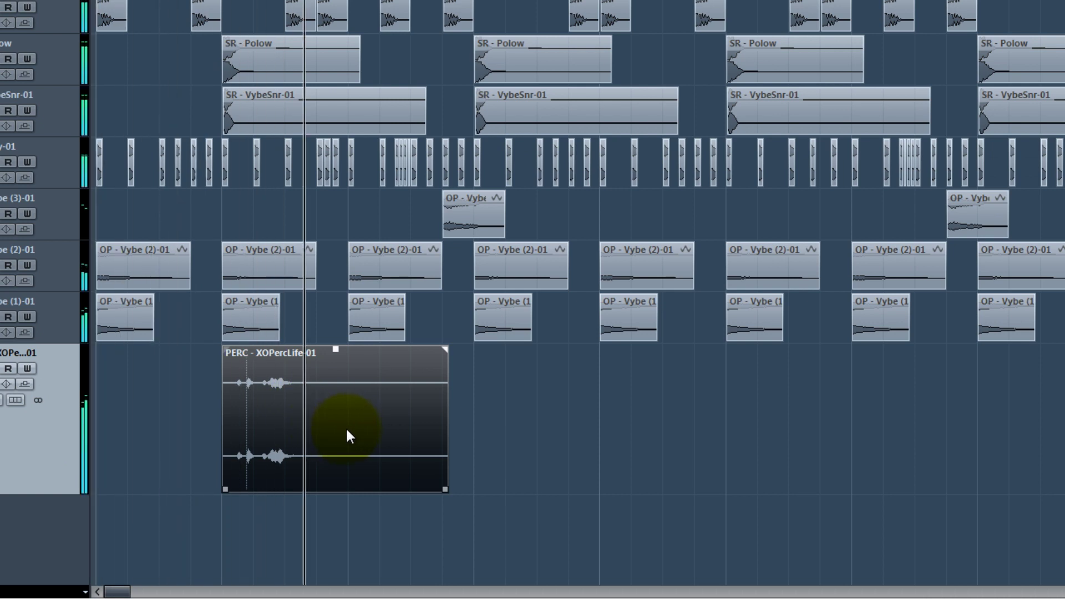
Step: Move the PERC - XOPercLife-01 clip to half a beat before bar 2 and trim it to end at 2.1.1.0
{"action": "left_click_drag", "start_coordinate": [345, 427], "coordinate": [660, 443]}
{"action": "left_click_drag", "start_coordinate": [763, 493], "coordinate": [674, 489]}
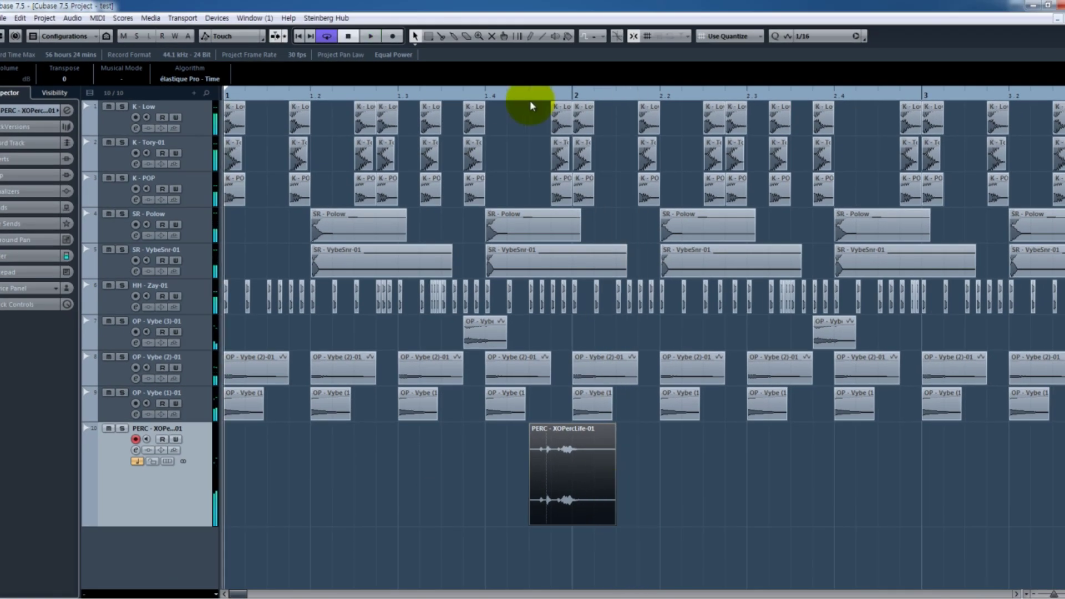
{"action": "left_click", "coordinate": [531, 101]}
{"action": "key", "text": "h"}
{"action": "key", "text": "h"}
{"action": "key", "text": "h"}
{"action": "key", "text": "h"}
{"action": "key", "text": "h"}
{"action": "mouse_move", "coordinate": [747, 472]}
{"action": "left_mouse_down"}
{"action": "mouse_move", "coordinate": [712, 474]}
{"action": "mouse_move", "coordinate": [743, 483]}
{"action": "left_mouse_up"}
{"action": "key", "text": "space"}
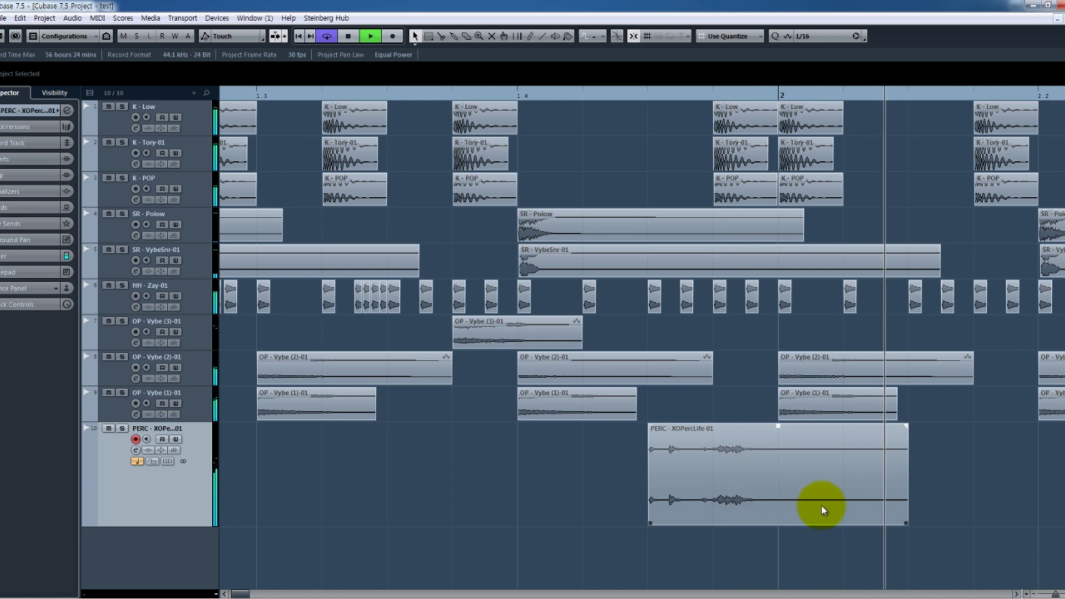
{"action": "key", "text": "space"}
{"action": "left_click_drag", "start_coordinate": [901, 524], "coordinate": [796, 524]}
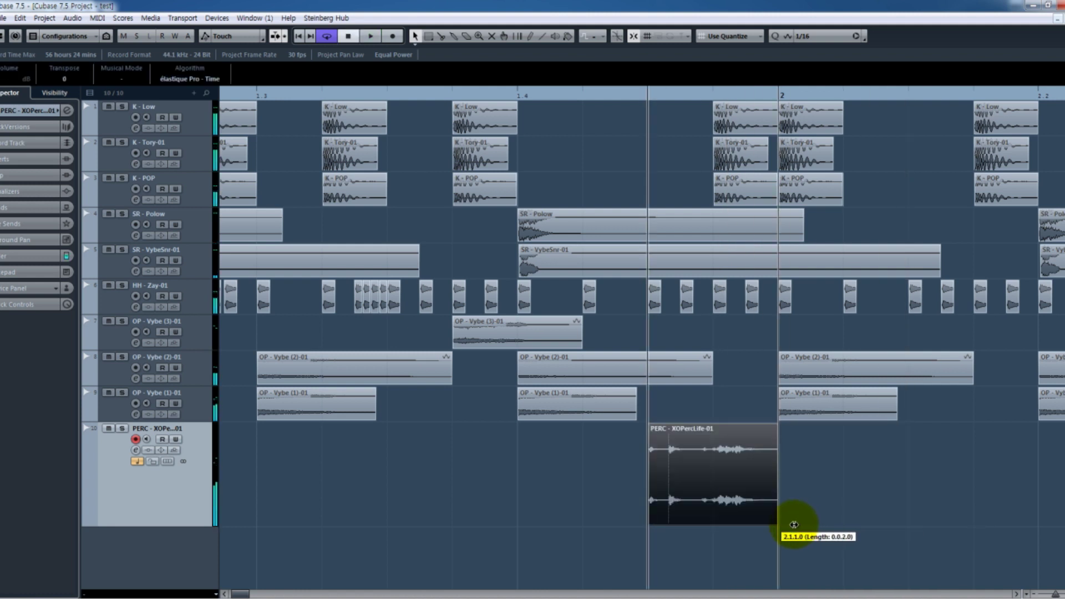
Step: Select the HH - Zay-01 and three OP - Vybe tracks and listen to the percussion hit against the rest of the beat
{"action": "left_click", "coordinate": [112, 293]}
{"action": "left_click", "coordinate": [123, 411], "text": "shift"}
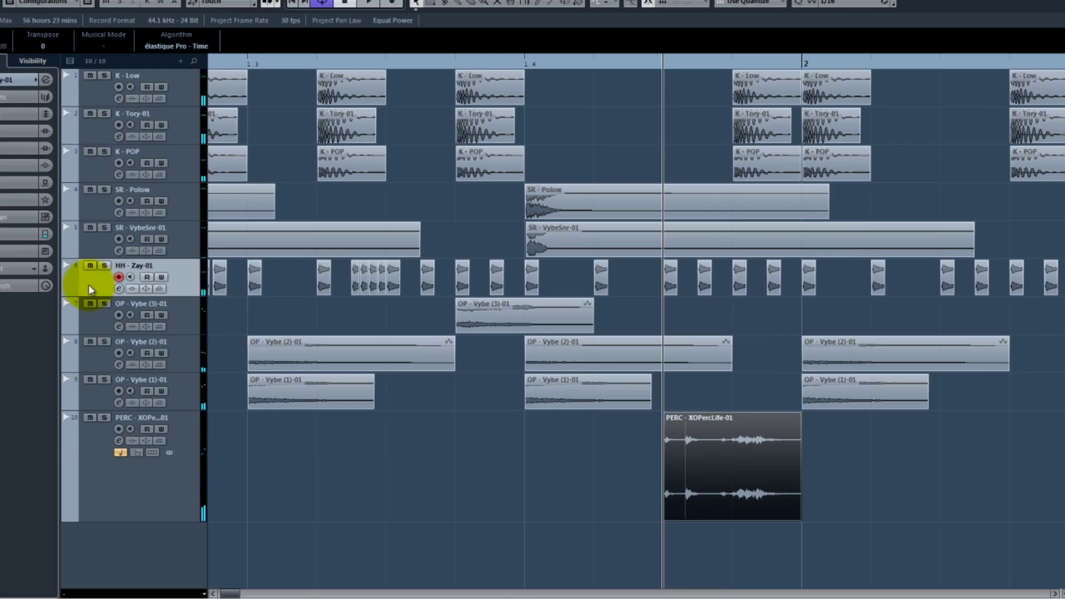
{"action": "key", "text": "space"}
{"action": "key", "text": "space"}
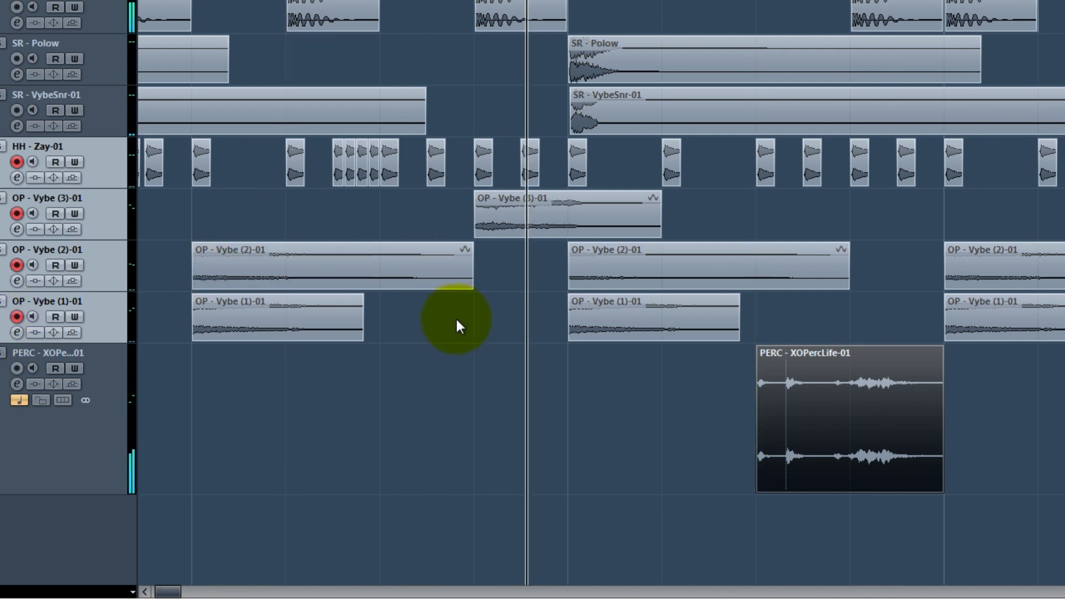
{"action": "mouse_move", "coordinate": [318, 304]}
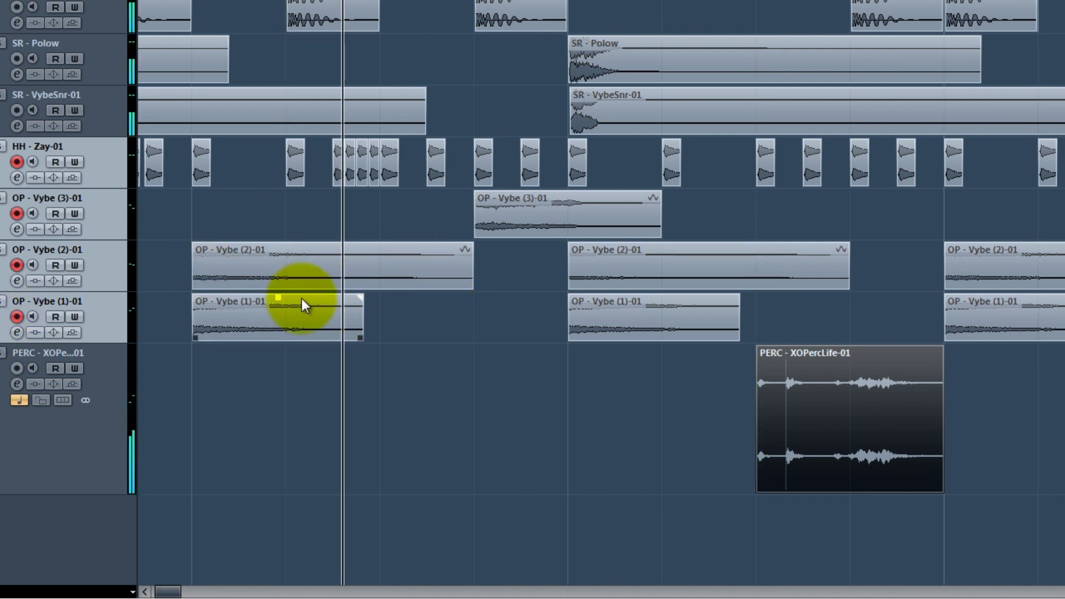
{"action": "key", "text": "space"}
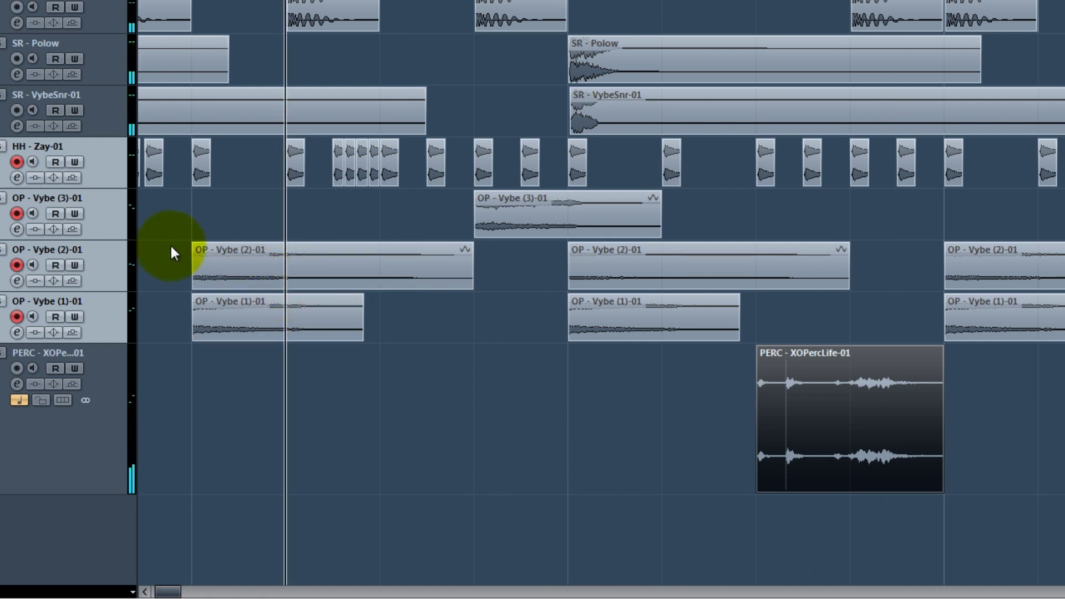
Step: Reduce the PERC track's height and copy its clip to the last half beat of bars 2, 3 and 4
{"action": "key", "text": "g"}
{"action": "key", "text": "g"}
{"action": "key", "text": "g"}
{"action": "key", "text": "g"}
{"action": "key", "text": "g"}
{"action": "key", "text": "g"}
{"action": "key", "text": "g"}
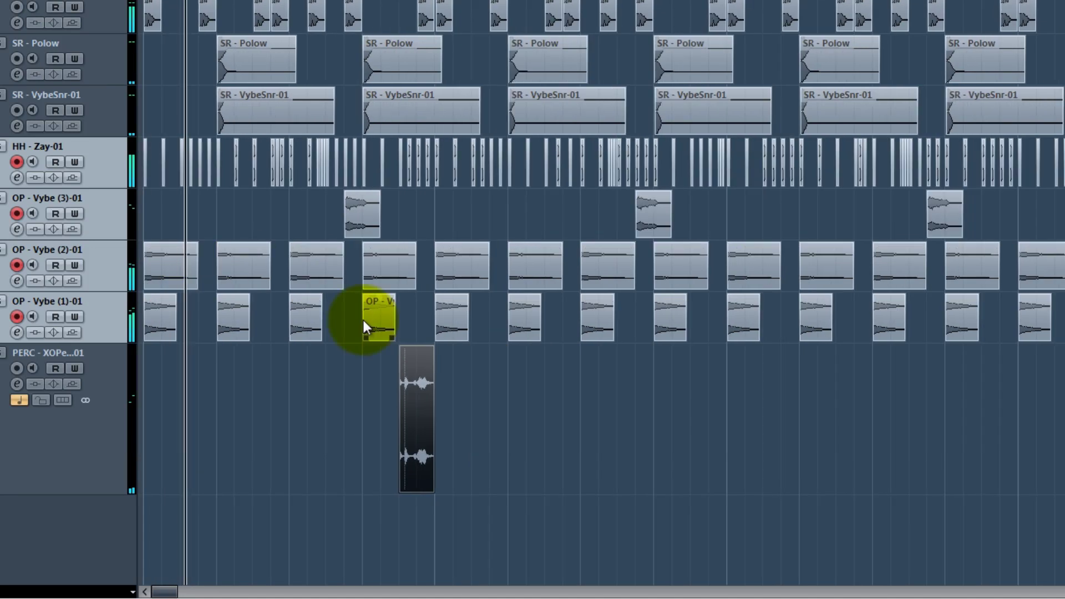
{"action": "left_click", "coordinate": [95, 450]}
{"action": "left_click_drag", "start_coordinate": [105, 494], "coordinate": [103, 462]}
{"action": "left_click_drag", "start_coordinate": [417, 411], "coordinate": [707, 412]}
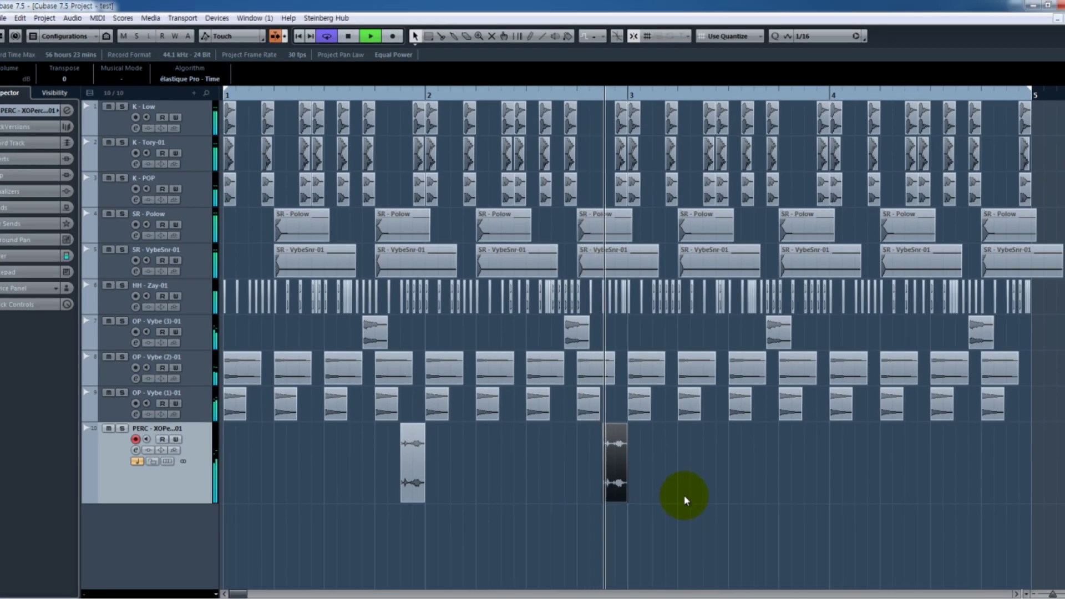
{"action": "left_click_drag", "start_coordinate": [798, 435], "coordinate": [400, 417]}
{"action": "left_click_drag", "start_coordinate": [403, 465], "coordinate": [818, 464]}
Step: Lower the PERC - XOPercLife-01 channel fader in the MixConsole while the beat plays
{"action": "key", "text": "F3"}
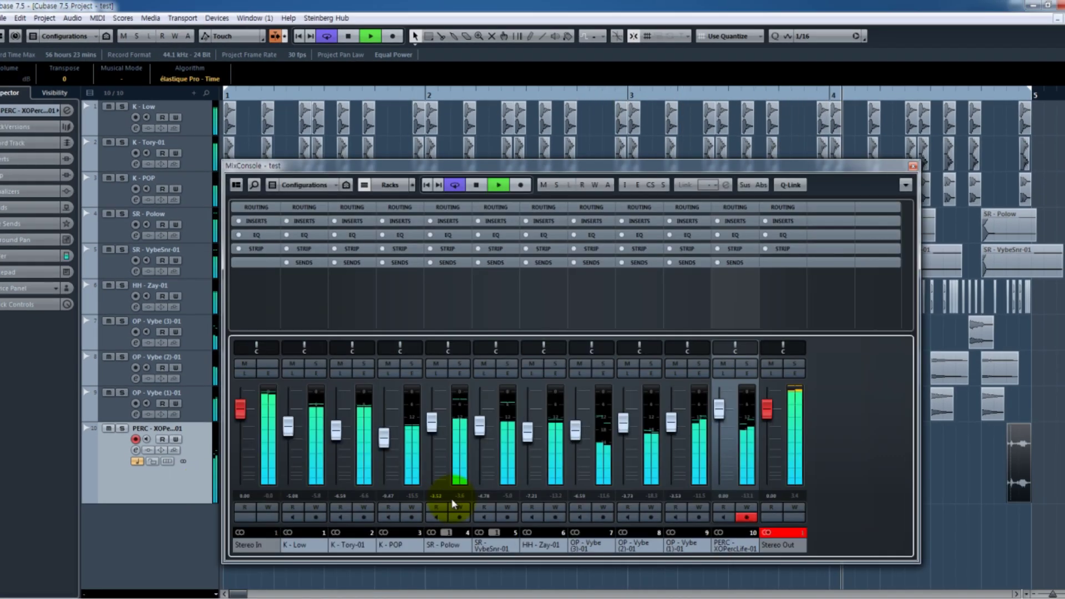
{"action": "key", "text": "F3"}
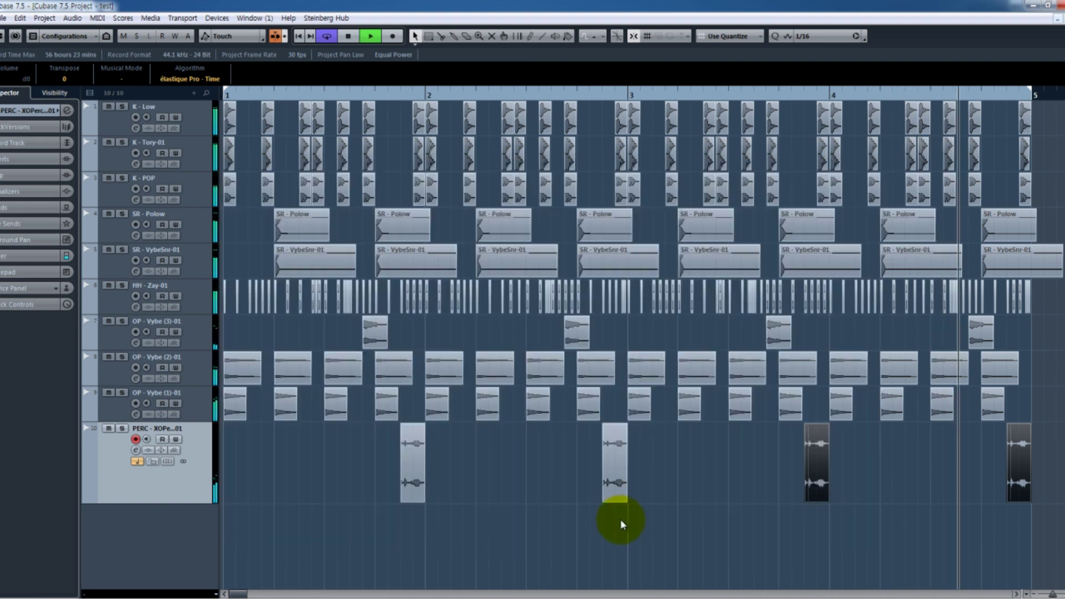
{"action": "left_click", "coordinate": [661, 533]}
{"action": "left_click_drag", "start_coordinate": [677, 545], "coordinate": [612, 505]}
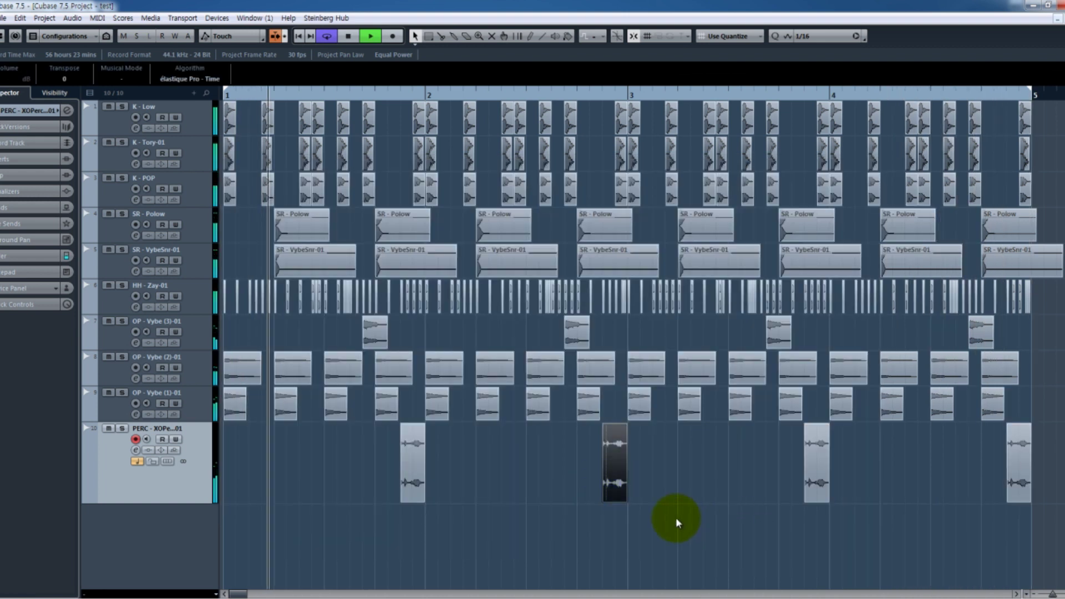
{"action": "key", "text": "F3"}
{"action": "key", "text": "F3"}
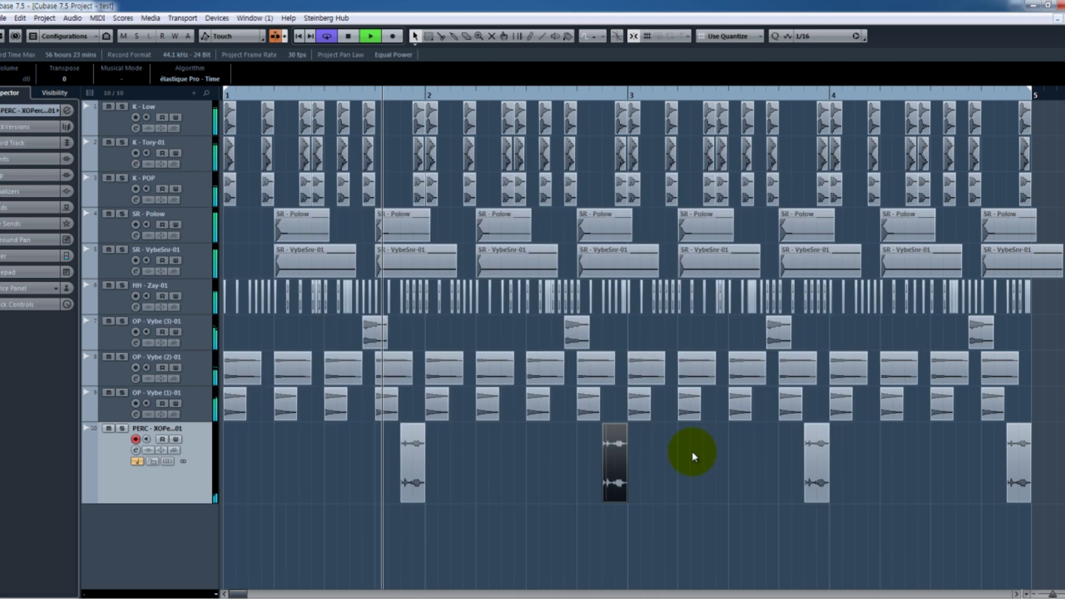
Step: Deselect the percussion clips and reduce the PERC track to the same height as the other tracks
{"action": "right_click", "coordinate": [691, 521]}
{"action": "left_click", "coordinate": [582, 531]}
{"action": "left_click", "coordinate": [552, 522]}
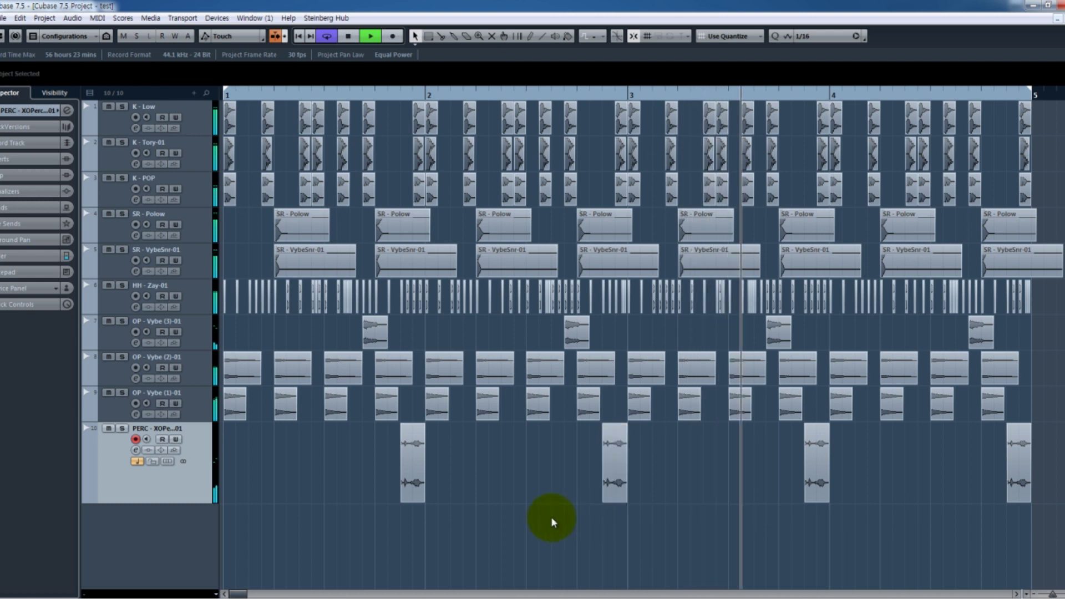
{"action": "left_click_drag", "start_coordinate": [203, 503], "coordinate": [202, 468]}
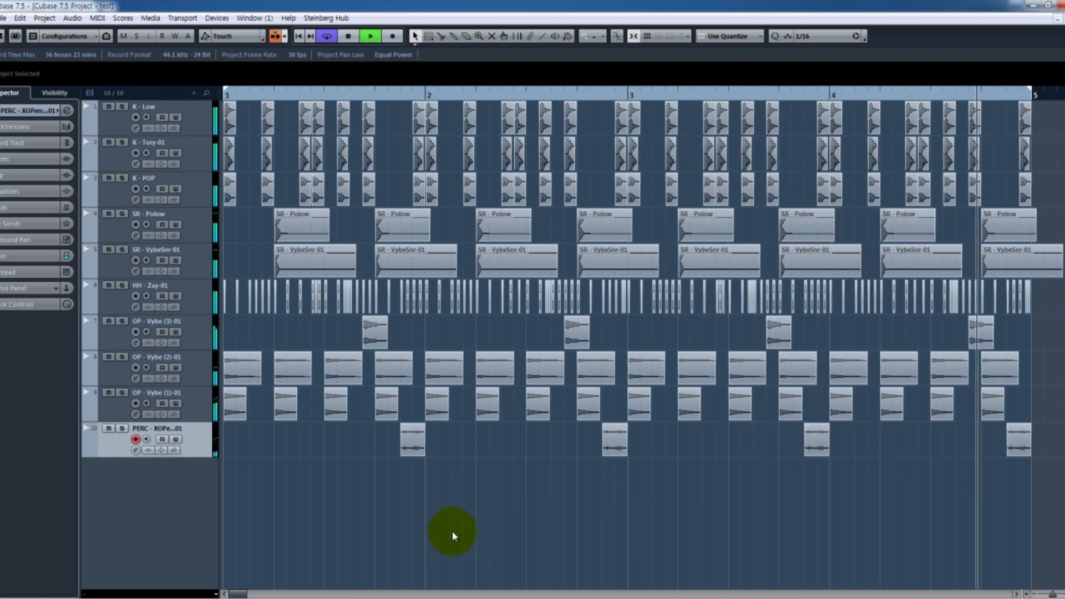
Step: Add the CYM - 808WAVY cymbal at the start of bar 1 on a new track and listen to it with the beat
{"action": "key", "text": "space"}
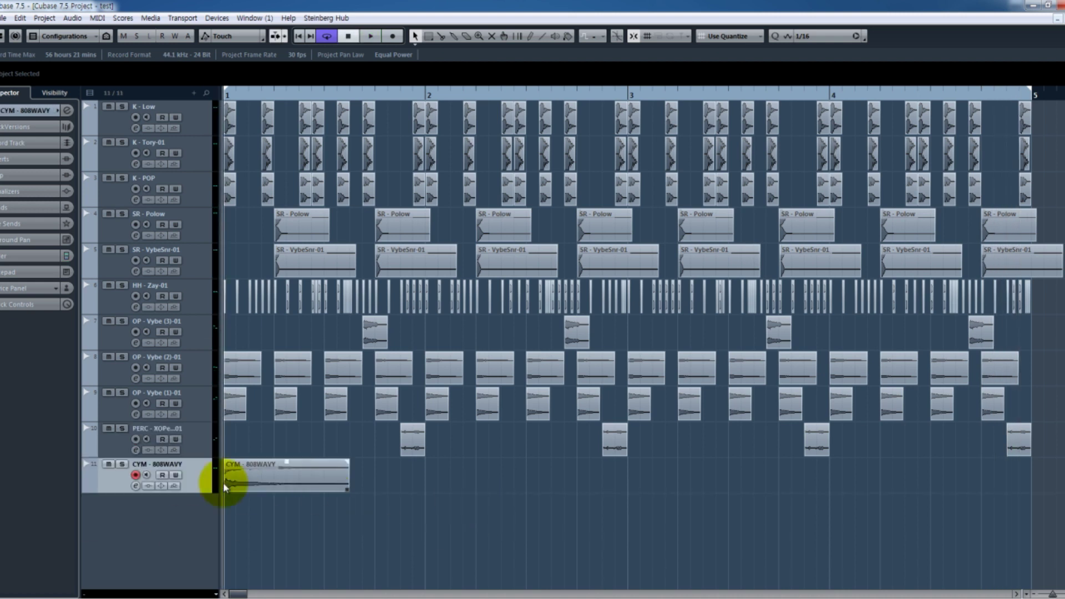
{"action": "key", "text": "space"}
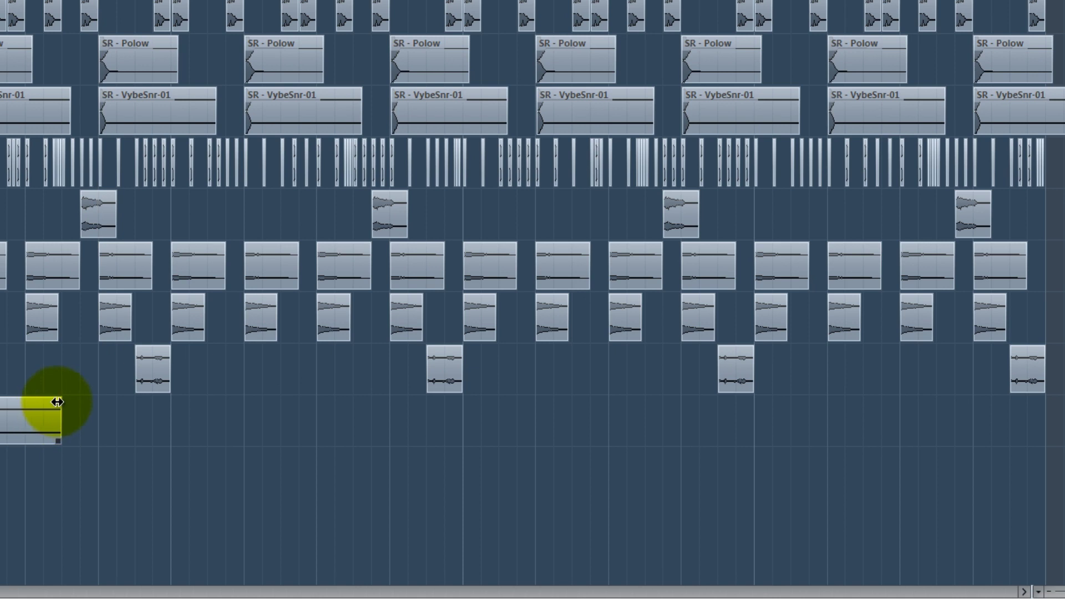
{"action": "left_click_drag", "start_coordinate": [57, 401], "coordinate": [53, 402]}
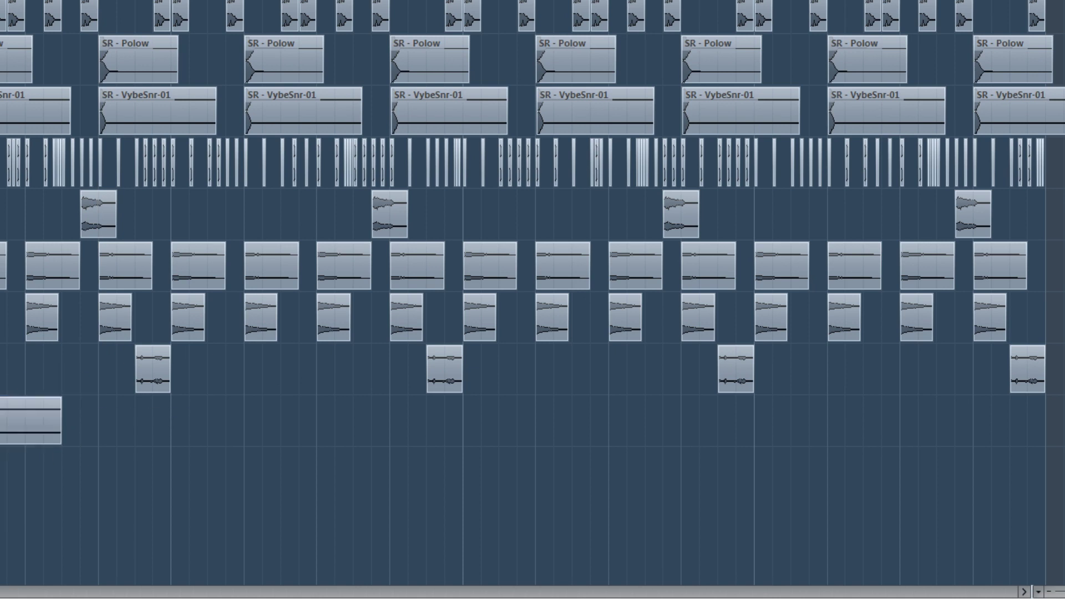
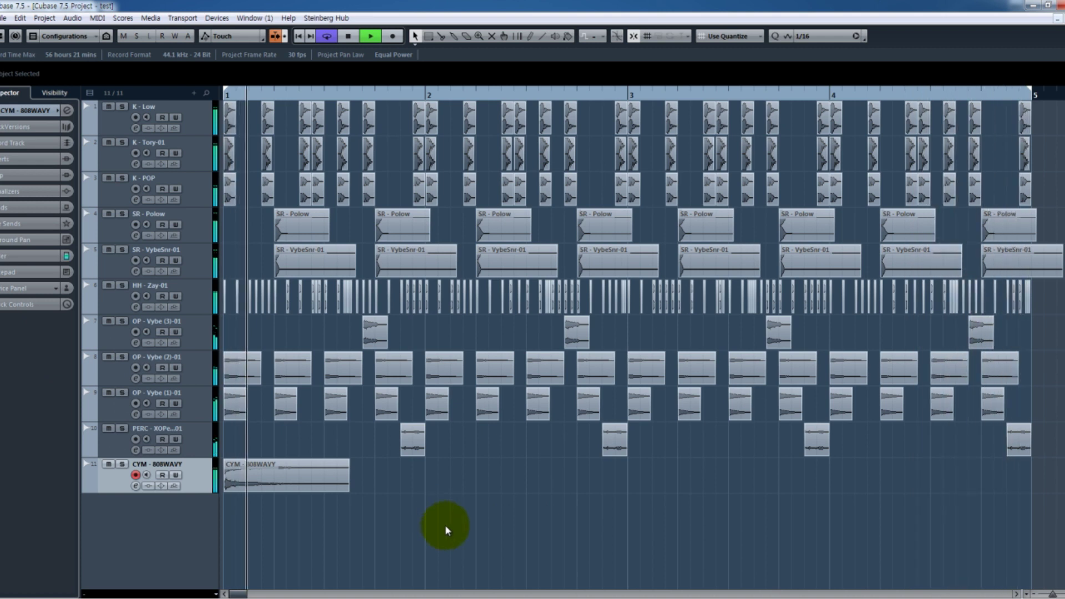
Step: Add the Misc - Uprisning-01 sample on a new track from bar 1 and reduce the height of tracks 1 to 11
{"action": "left_click_drag", "start_coordinate": [64, 594], "coordinate": [311, 511]}
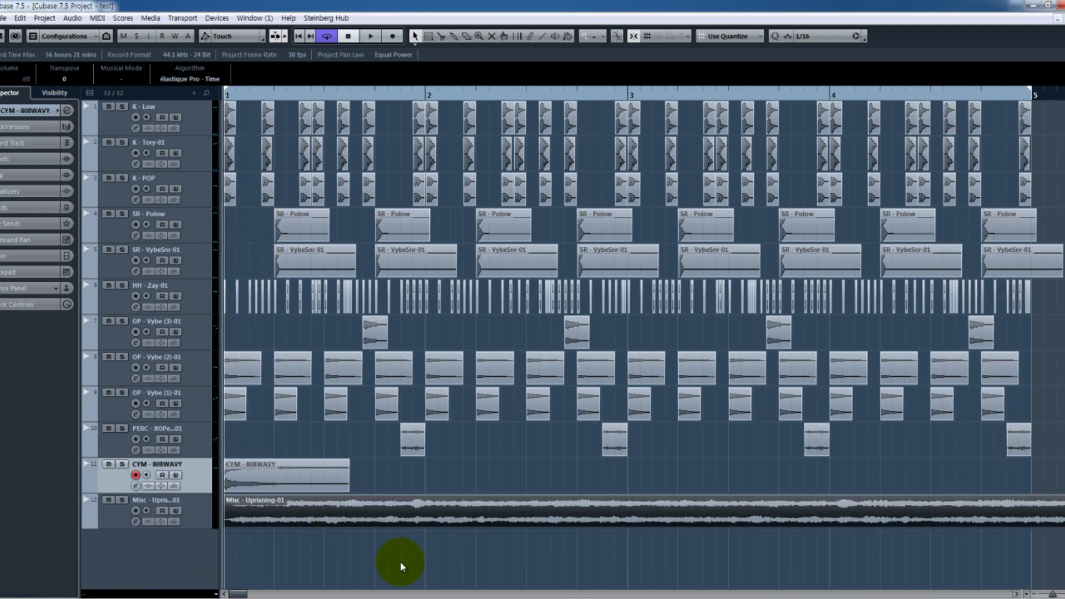
{"action": "left_click", "coordinate": [204, 503]}
{"action": "left_click", "coordinate": [212, 479]}
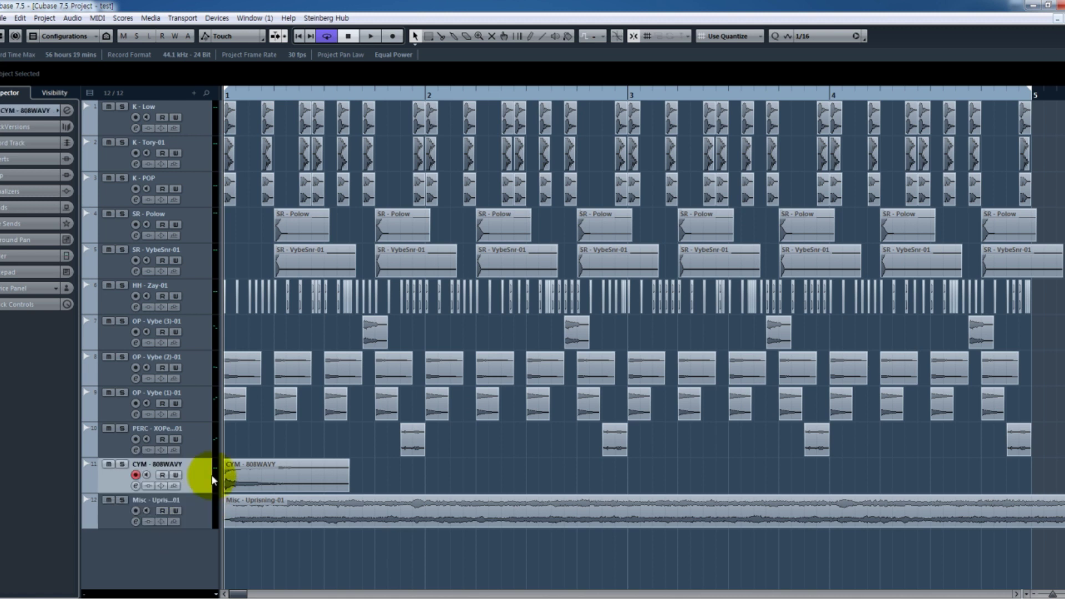
{"action": "left_click", "coordinate": [194, 120], "text": "shift"}
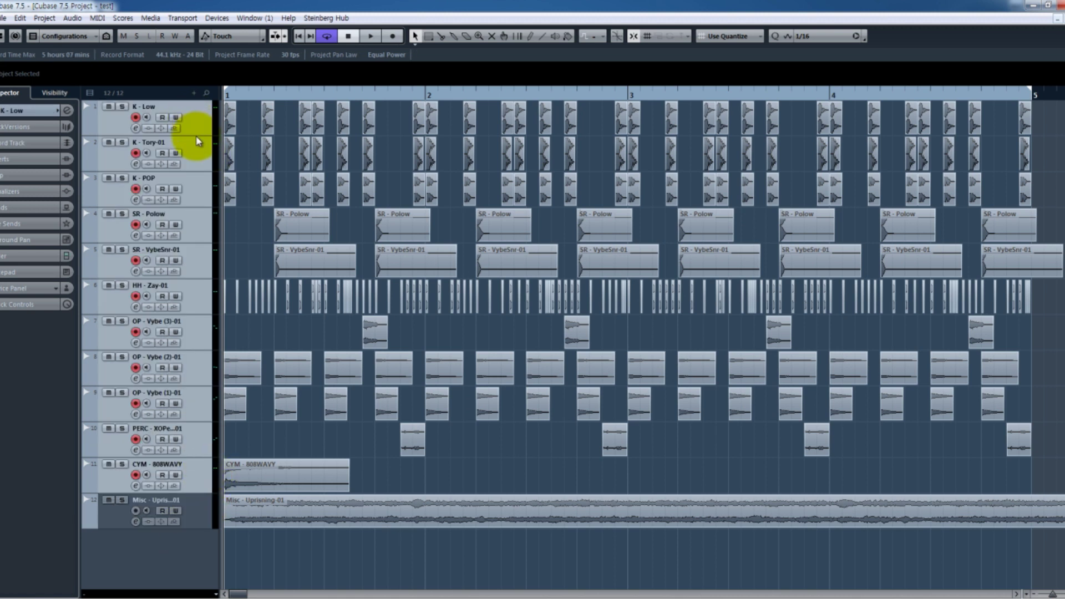
{"action": "left_click_drag", "start_coordinate": [195, 134], "coordinate": [195, 126]}
Step: Solo and enlarge the Misc - Uprisning-01 track and play it from bar 1
{"action": "left_click", "coordinate": [195, 385]}
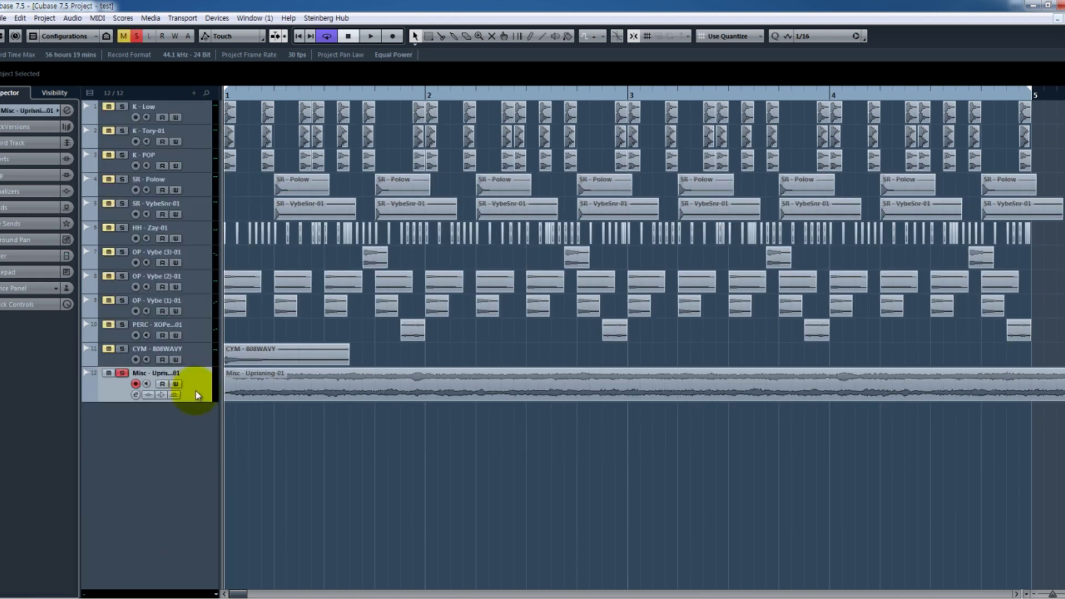
{"action": "left_click_drag", "start_coordinate": [198, 401], "coordinate": [219, 498]}
{"action": "key", "text": "space"}
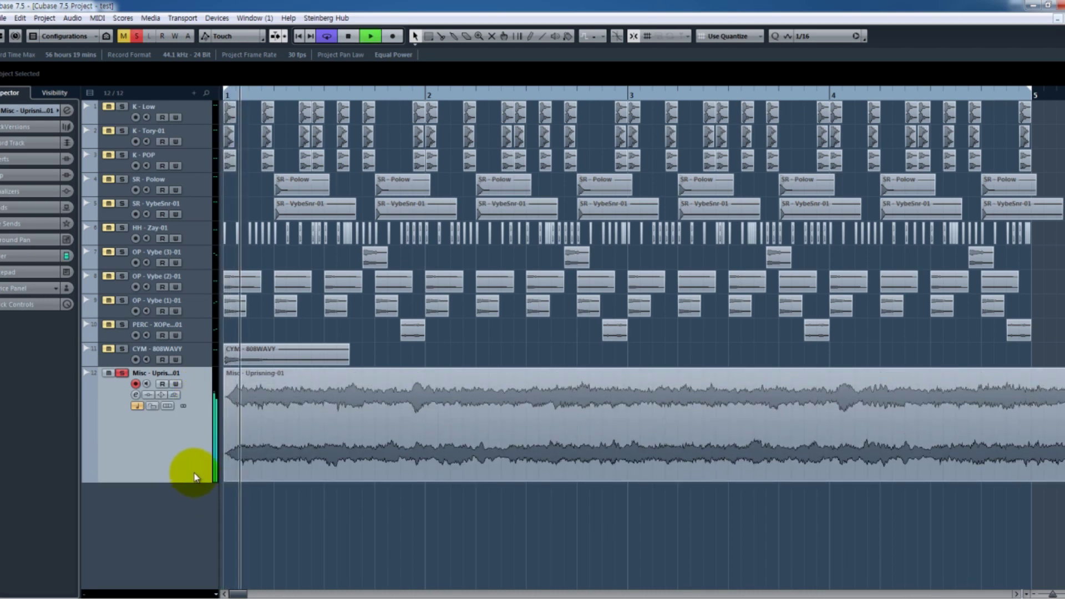
Step: Lower the Misc - Uprisning-01 channel fader in the MixConsole and listen to the soloed sample again
{"action": "key", "text": "F3"}
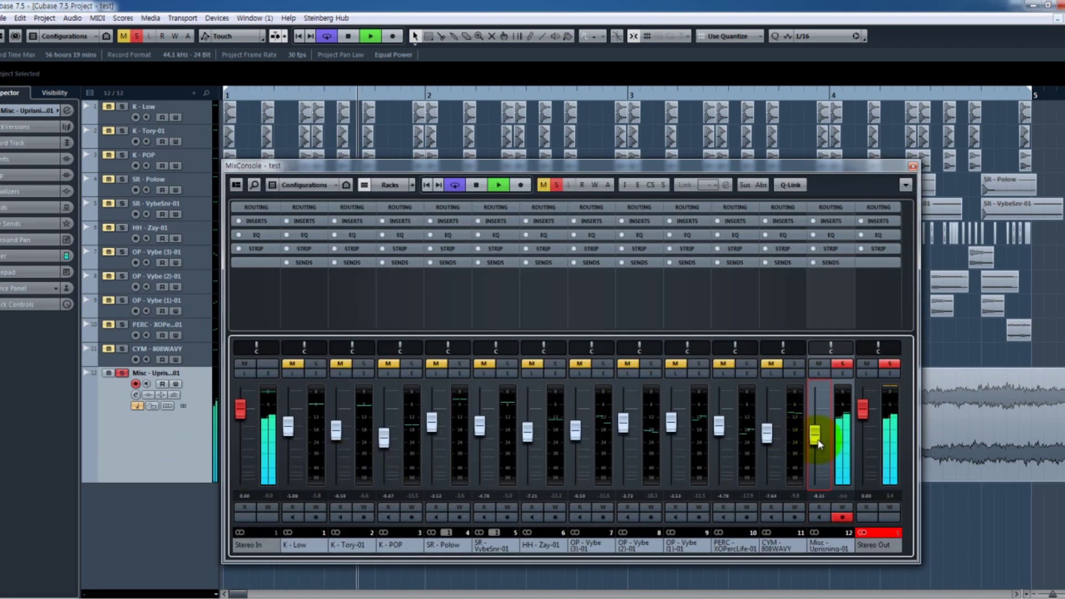
{"action": "key", "text": "F3"}
{"action": "key", "text": "space"}
{"action": "key", "text": "space"}
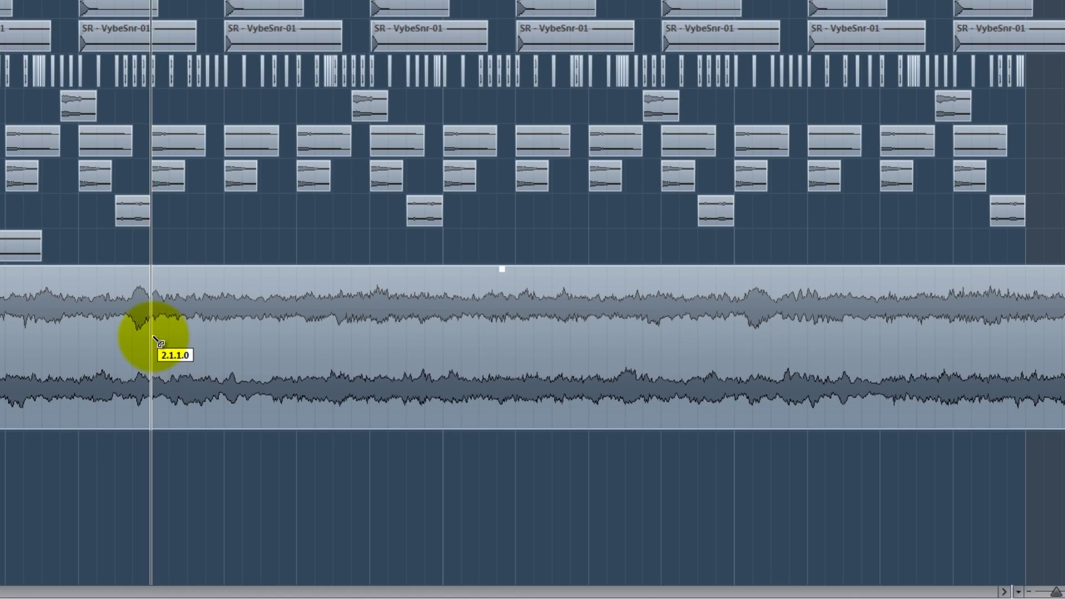
Step: Split the Misc - Uprisning-01 clip at 2.1.1.0 and delete the part after the cut
{"action": "left_click", "coordinate": [150, 336], "text": "alt"}
{"action": "left_click", "coordinate": [309, 332]}
{"action": "key", "text": "Delete"}
Step: Slip the audio inside the one-bar Misc - Uprisning-01 clip slightly earlier and duplicate the clip into bar 2
{"action": "left_click_drag", "start_coordinate": [80, 336], "coordinate": [59, 331]}
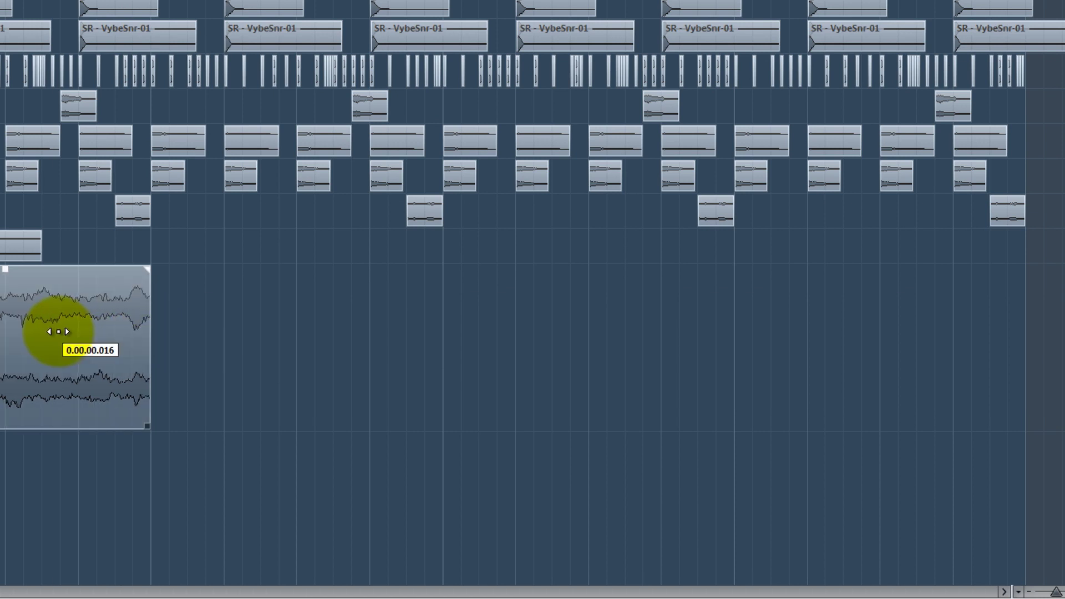
{"action": "left_click", "coordinate": [56, 333]}
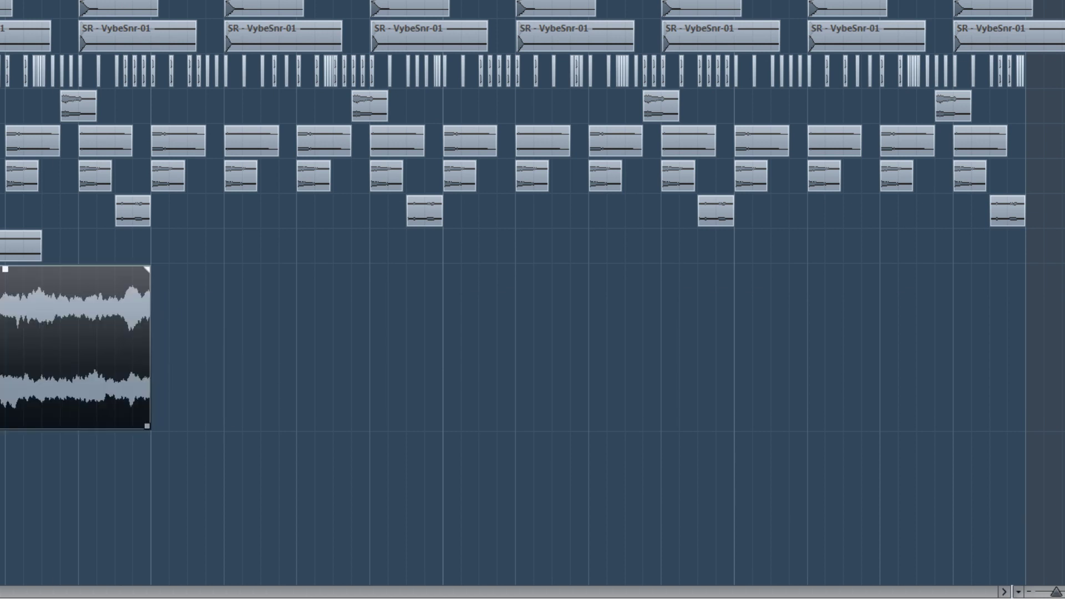
{"action": "key", "text": "ctrl+d"}
Step: Play the two Misc - Uprisning-01 clips and readjust the audio offset inside the bar 1 clip
{"action": "key", "text": "space"}
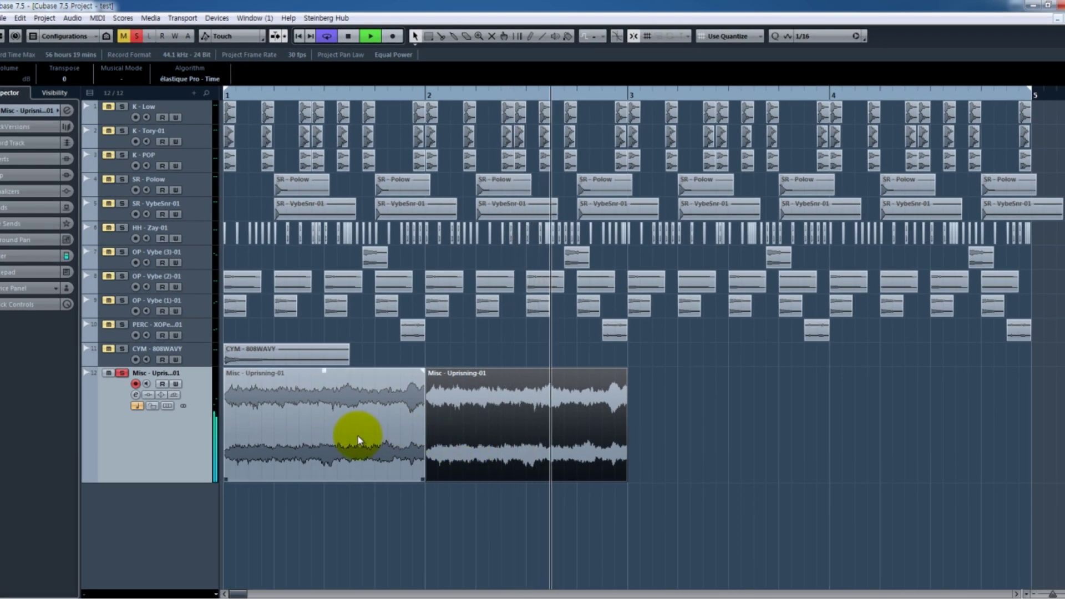
{"action": "left_click_drag", "start_coordinate": [366, 438], "coordinate": [355, 435]}
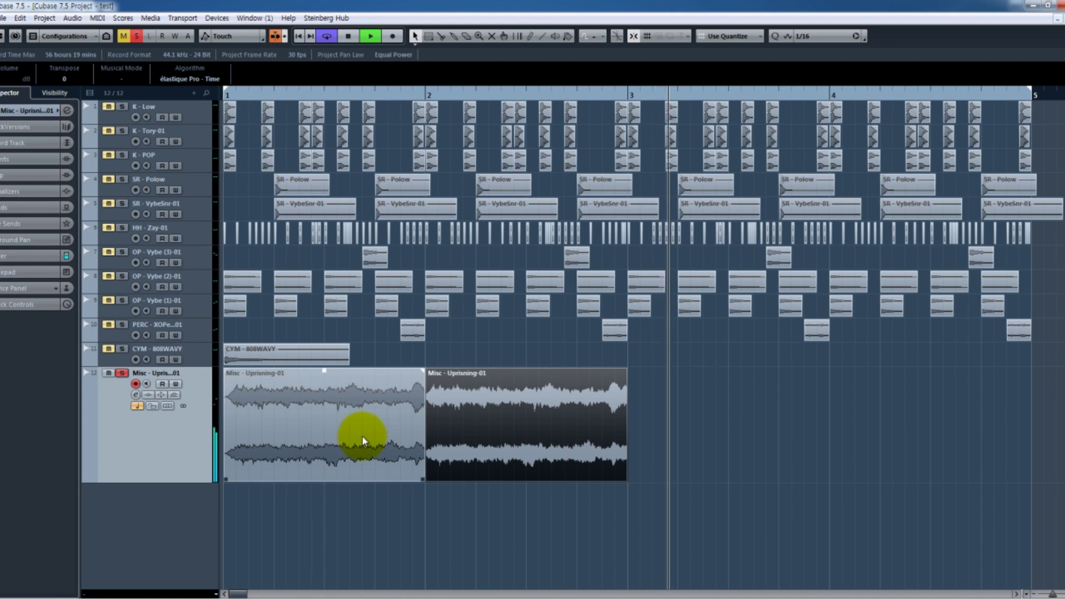
Step: Replace the bar 2 Misc - Uprisning-01 copy after slipping the audio inside the bar 1 clip, and play across the loop point
{"action": "key", "text": "Delete"}
{"action": "left_click_drag", "start_coordinate": [588, 432], "coordinate": [176, 425]}
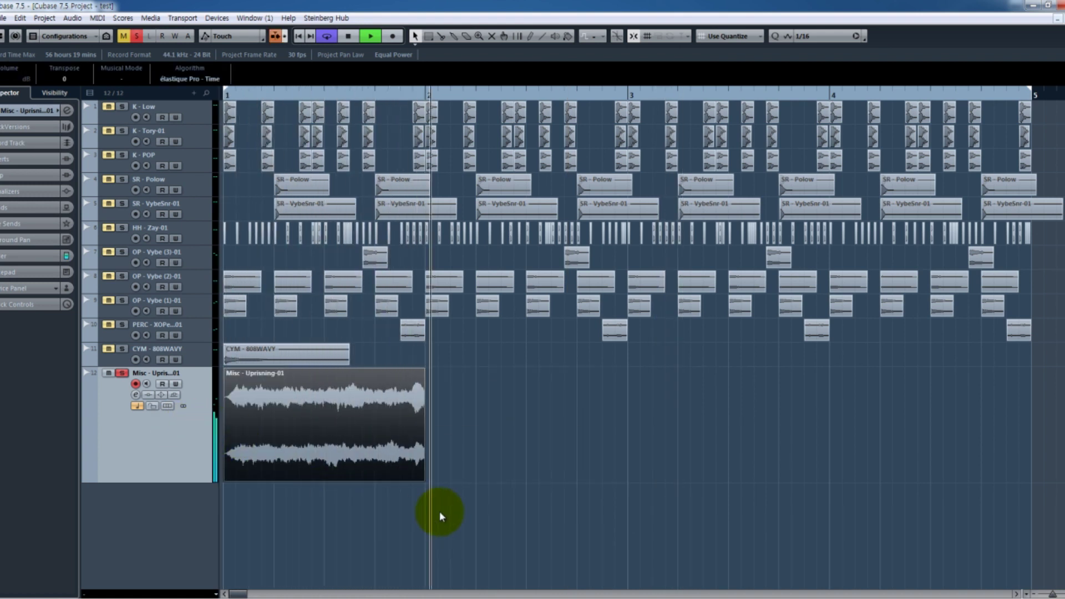
{"action": "key", "text": "space"}
{"action": "key", "text": "ctrl+d"}
{"action": "key", "text": "space"}
{"action": "left_click", "coordinate": [391, 97]}
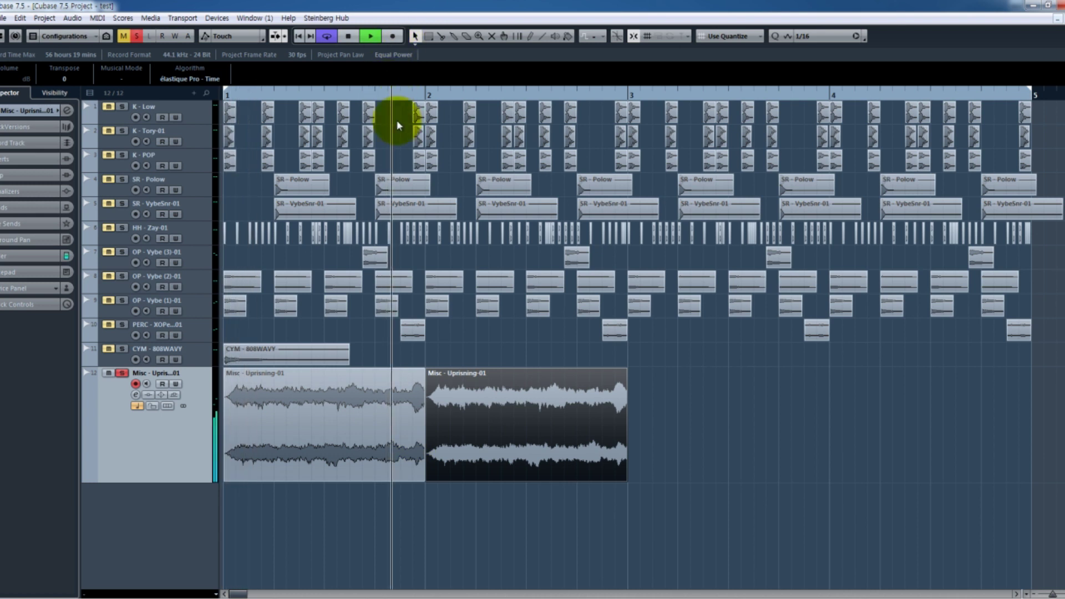
Step: Delete the bar 2 Misc - Uprisning-01 copy and slip the audio inside the bar 1 clip again
{"action": "key", "text": "space"}
{"action": "key", "text": "Delete"}
{"action": "key", "text": "ctrl+z"}
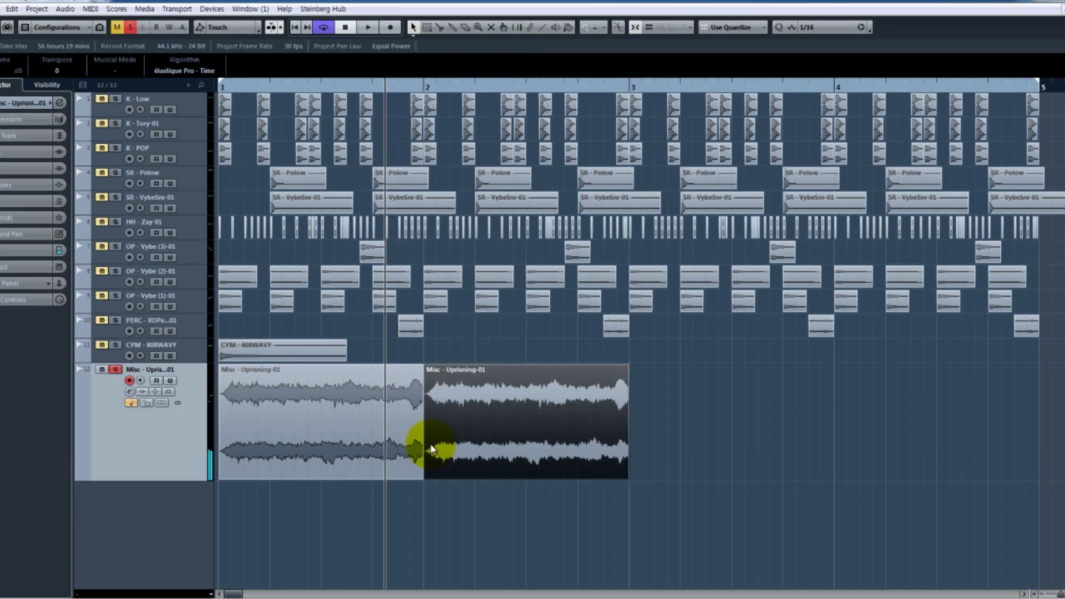
{"action": "key", "text": "Delete"}
{"action": "left_click_drag", "start_coordinate": [345, 351], "coordinate": [335, 350]}
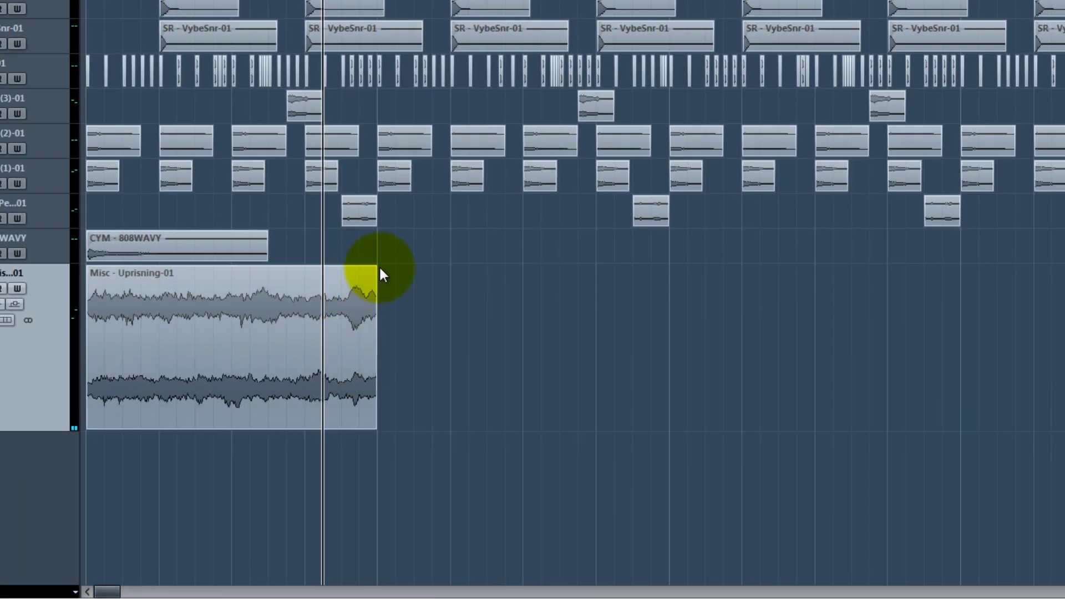
Step: Add a short fade-out to the end of the bar 1 Misc - Uprisning-01 clip and duplicate it through bar 4
{"action": "left_click_drag", "start_coordinate": [376, 269], "coordinate": [364, 271]}
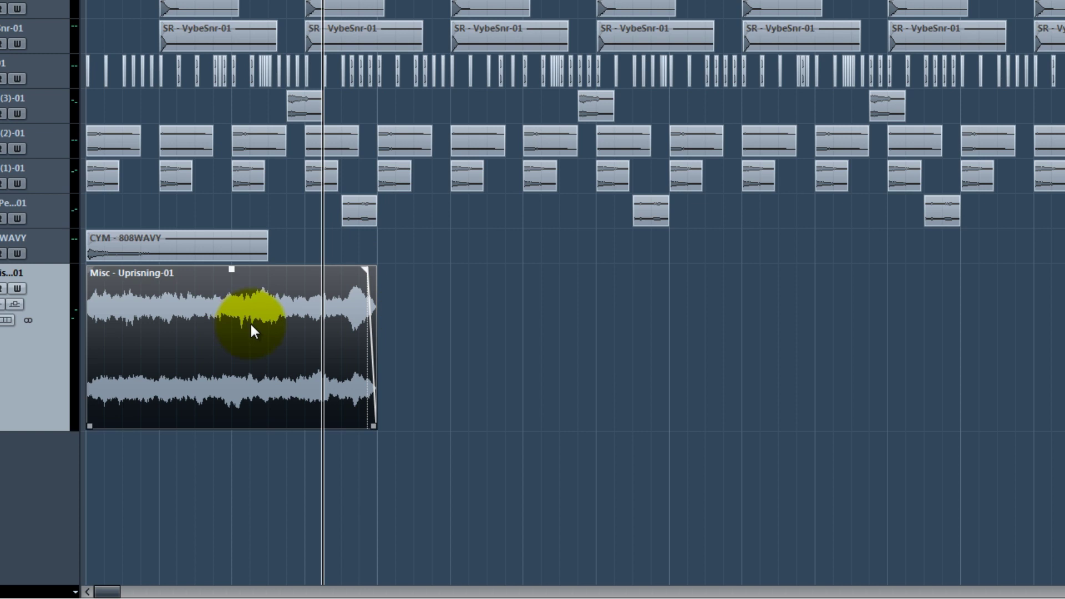
{"action": "key", "text": "ctrl+d"}
{"action": "key", "text": "space"}
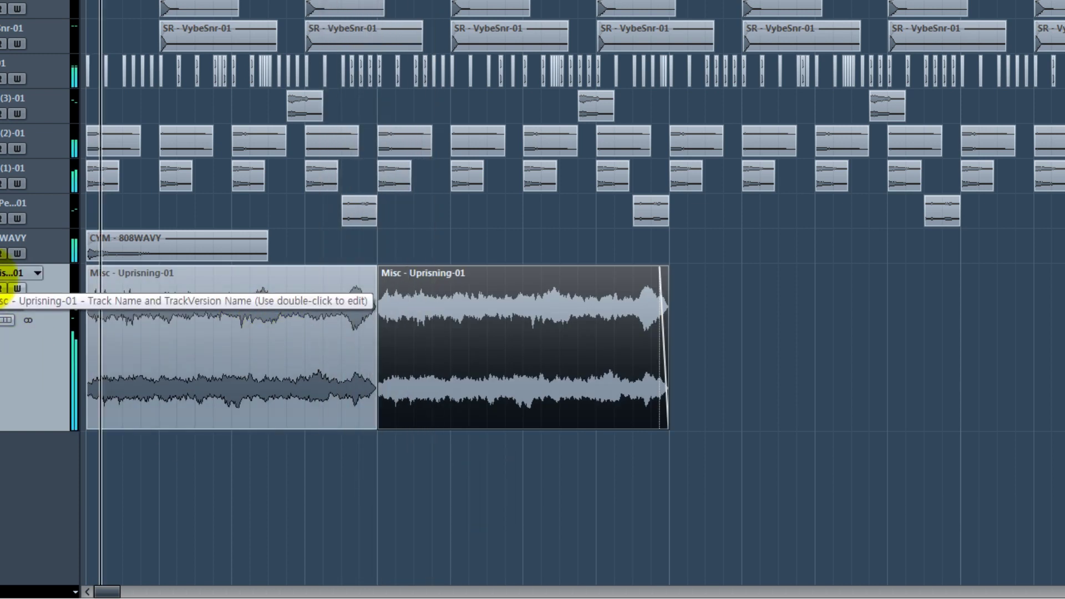
{"action": "left_click_drag", "start_coordinate": [521, 461], "coordinate": [233, 364]}
{"action": "left_click_drag", "start_coordinate": [211, 355], "coordinate": [787, 351]}
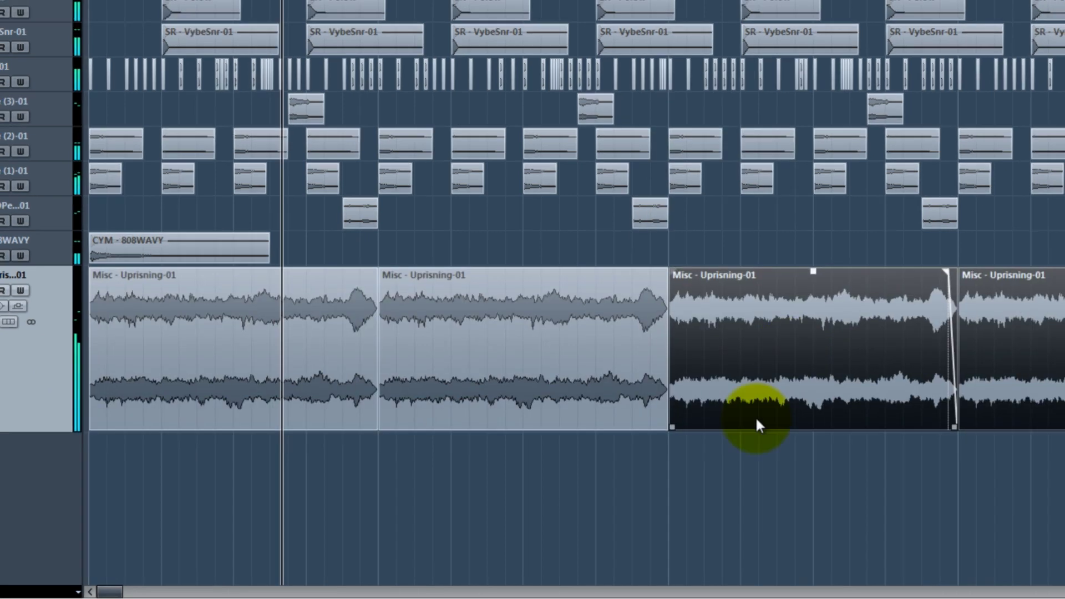
Step: Lower the Misc - Uprisning-01 channel fader to about -13 dB in the MixConsole during playback
{"action": "key", "text": "F3"}
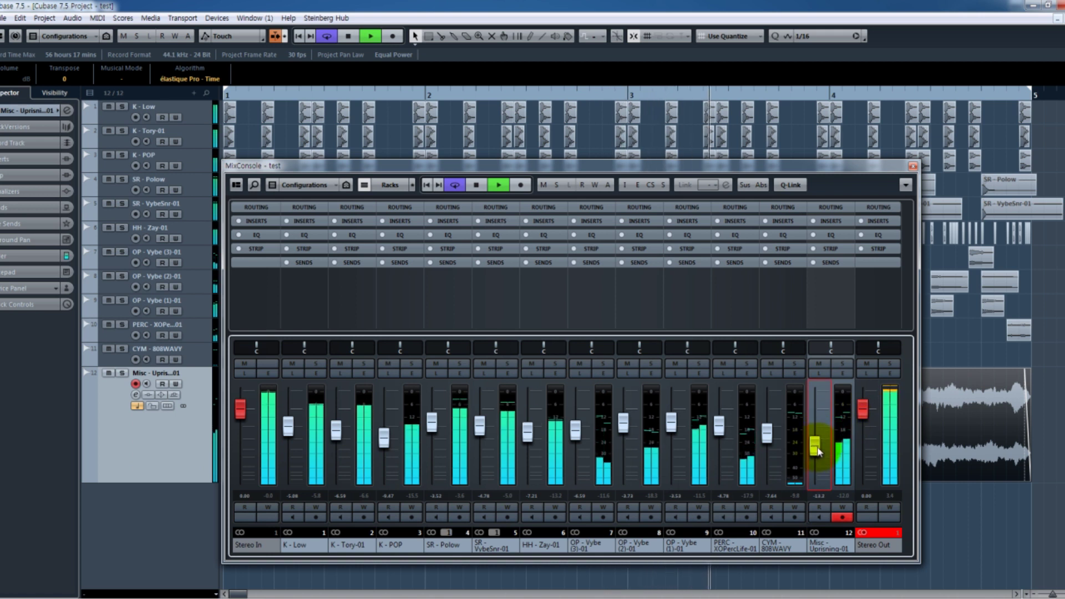
{"action": "key", "text": "F3"}
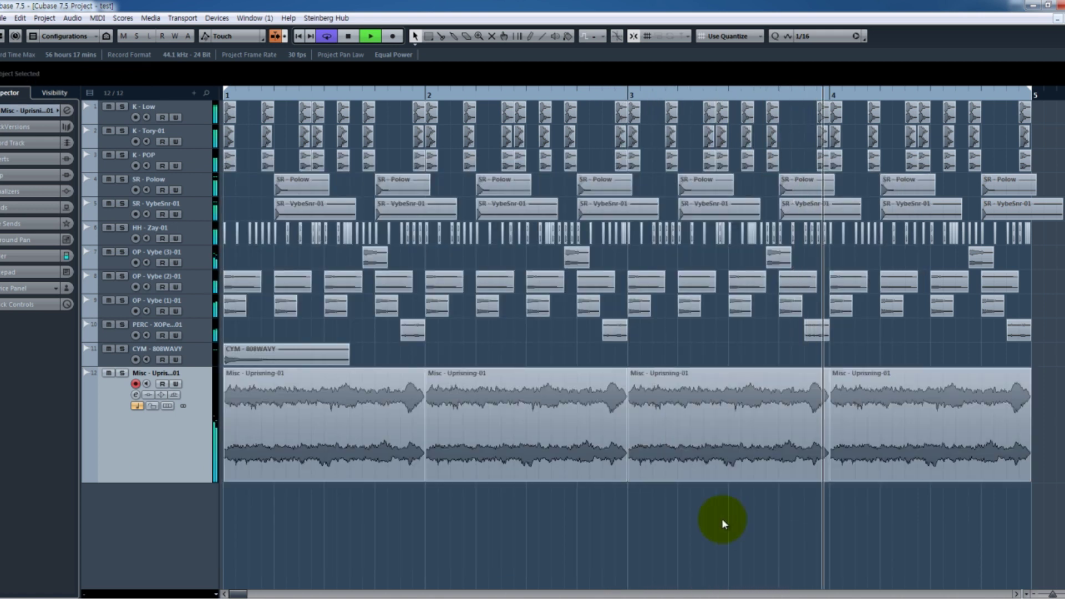
Step: Bring in the 808 -Explicit-01 sample on its own track, move that track above K - Low and enlarge its height
{"action": "key", "text": "g"}
{"action": "key", "text": "g"}
{"action": "key", "text": "g"}
{"action": "key", "text": "g"}
{"action": "key", "text": "g"}
{"action": "key", "text": "g"}
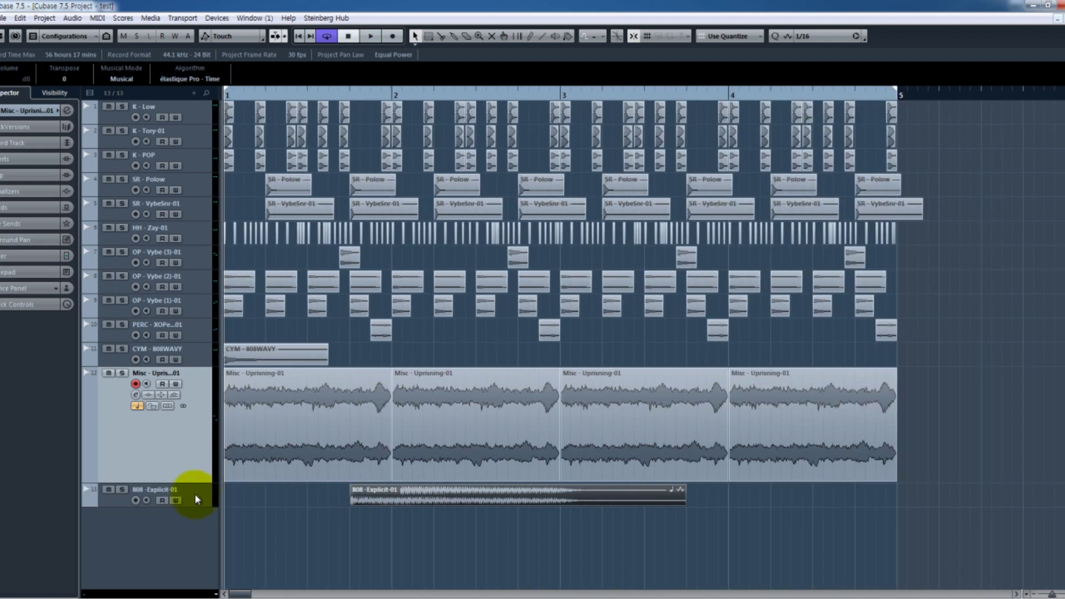
{"action": "left_click_drag", "start_coordinate": [195, 494], "coordinate": [209, 114]}
{"action": "left_click_drag", "start_coordinate": [204, 506], "coordinate": [204, 414]}
{"action": "left_click", "coordinate": [200, 119]}
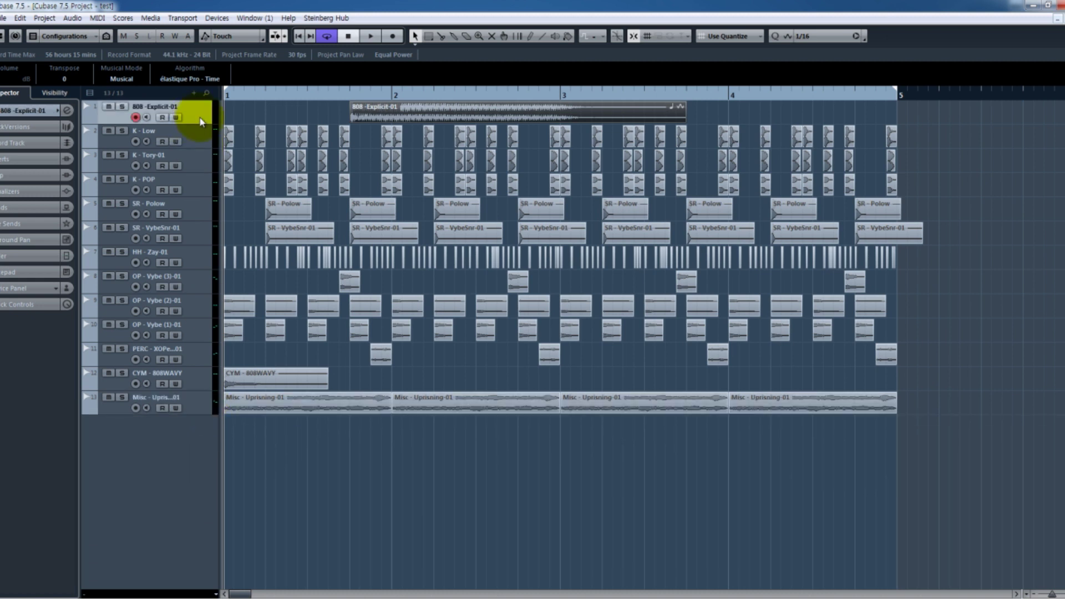
{"action": "left_click_drag", "start_coordinate": [200, 129], "coordinate": [202, 272]}
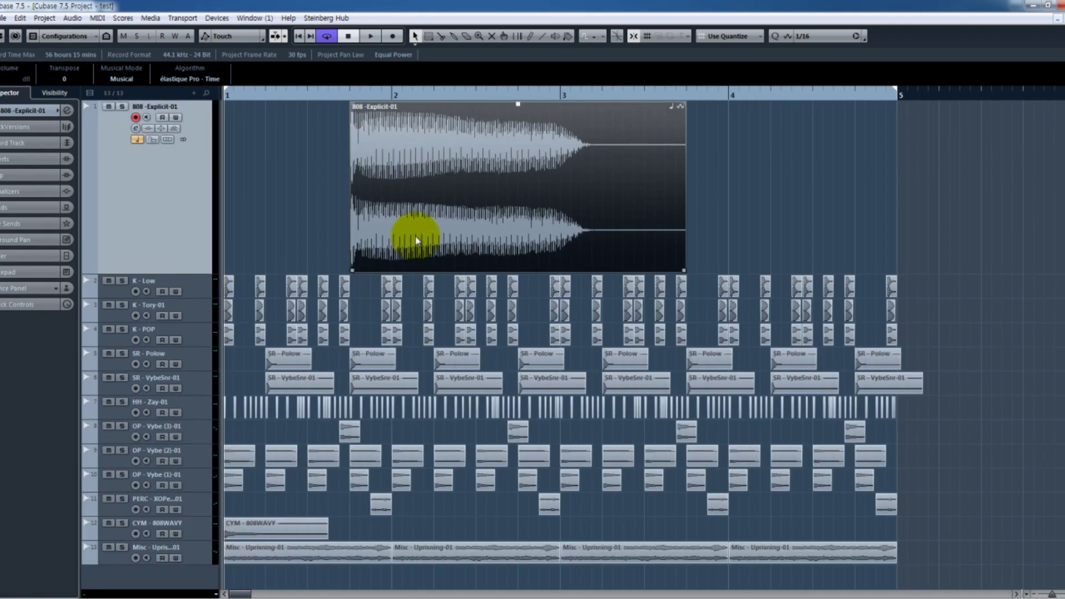
Step: Move the 808 -Explicit-01 clip to the start of bar 1, in line with the first kick
{"action": "key", "text": "h"}
{"action": "key", "text": "h"}
{"action": "key", "text": "h"}
{"action": "left_click_drag", "start_coordinate": [562, 218], "coordinate": [320, 228]}
{"action": "key", "text": "h"}
{"action": "key", "text": "h"}
{"action": "key", "text": "h"}
{"action": "key", "text": "h"}
{"action": "key", "text": "h"}
{"action": "key", "text": "h"}
{"action": "key", "text": "h"}
{"action": "key", "text": "h"}
{"action": "key", "text": "h"}
{"action": "key", "text": "h"}
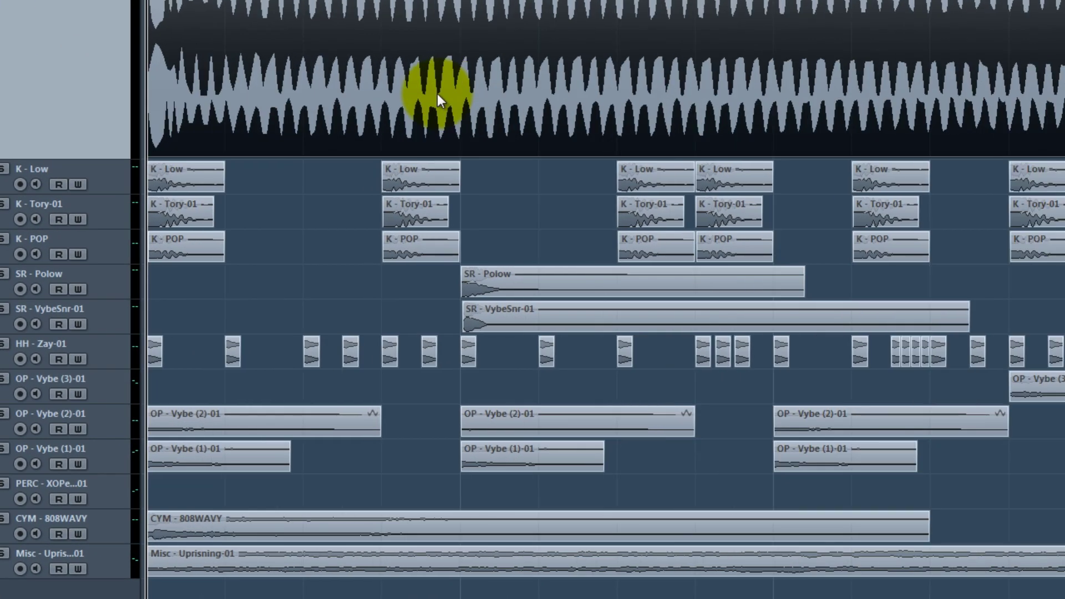
Step: Trim the end of the 808 -Explicit-01 clip to the second kick and play it with the beat
{"action": "key", "text": "g"}
{"action": "key", "text": "g"}
{"action": "key", "text": "g"}
{"action": "key", "text": "g"}
{"action": "key", "text": "g"}
{"action": "key", "text": "g"}
{"action": "key", "text": "g"}
{"action": "key", "text": "g"}
{"action": "key", "text": "g"}
{"action": "key", "text": "g"}
{"action": "key", "text": "g"}
{"action": "key", "text": "g"}
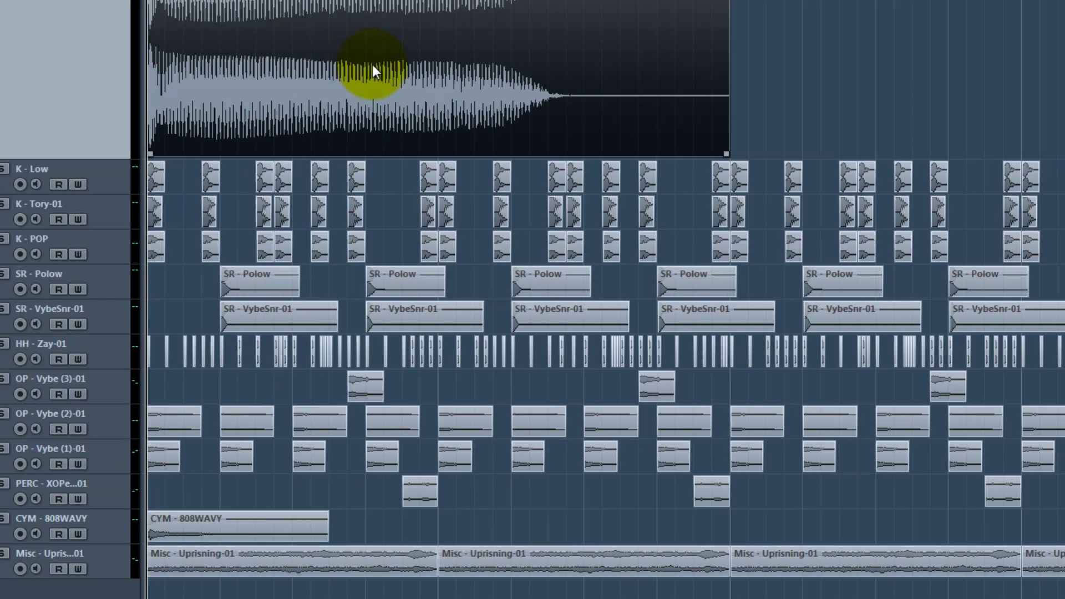
{"action": "key", "text": "h"}
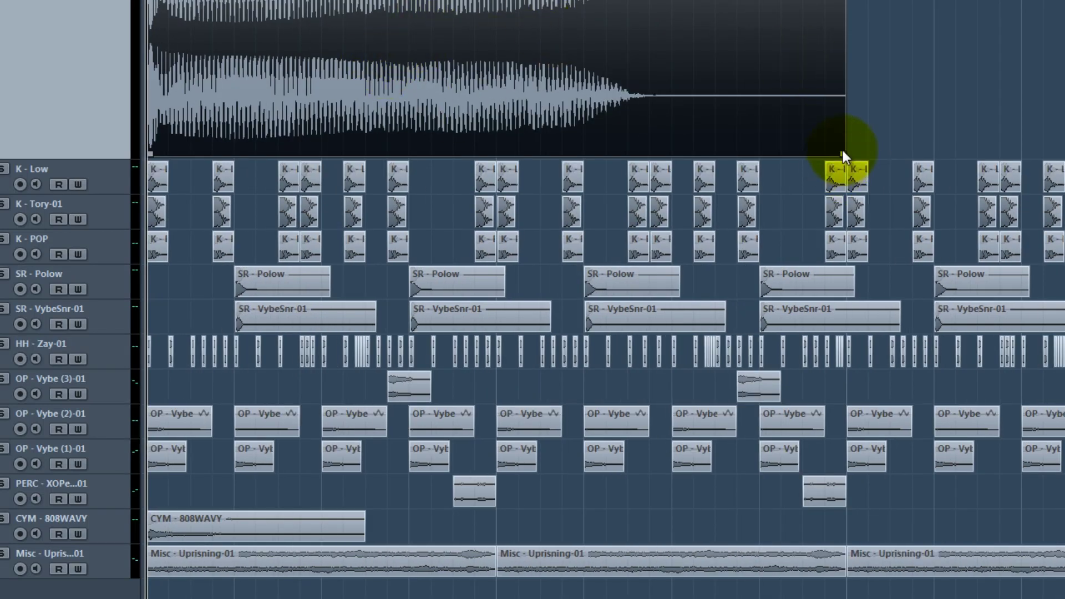
{"action": "left_click_drag", "start_coordinate": [843, 151], "coordinate": [219, 146]}
{"action": "key", "text": "h"}
{"action": "key", "text": "h"}
{"action": "key", "text": "h"}
{"action": "key", "text": "space"}
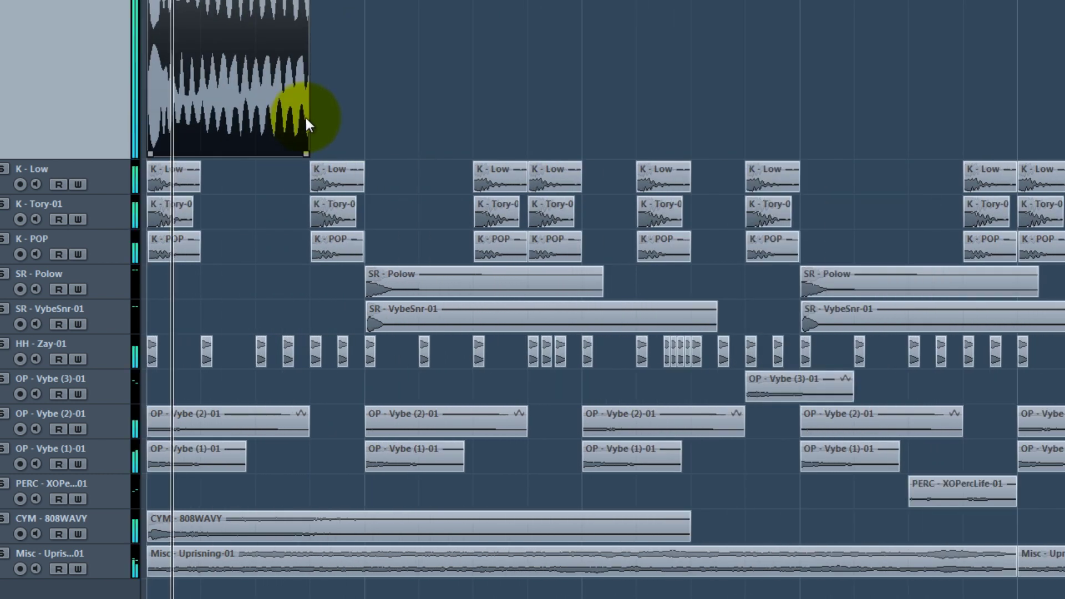
Step: Lower the 808 -Explicit-01 channel fader to about -7 dB in the MixConsole
{"action": "key", "text": "F3"}
{"action": "left_click_drag", "start_coordinate": [243, 351], "coordinate": [241, 377]}
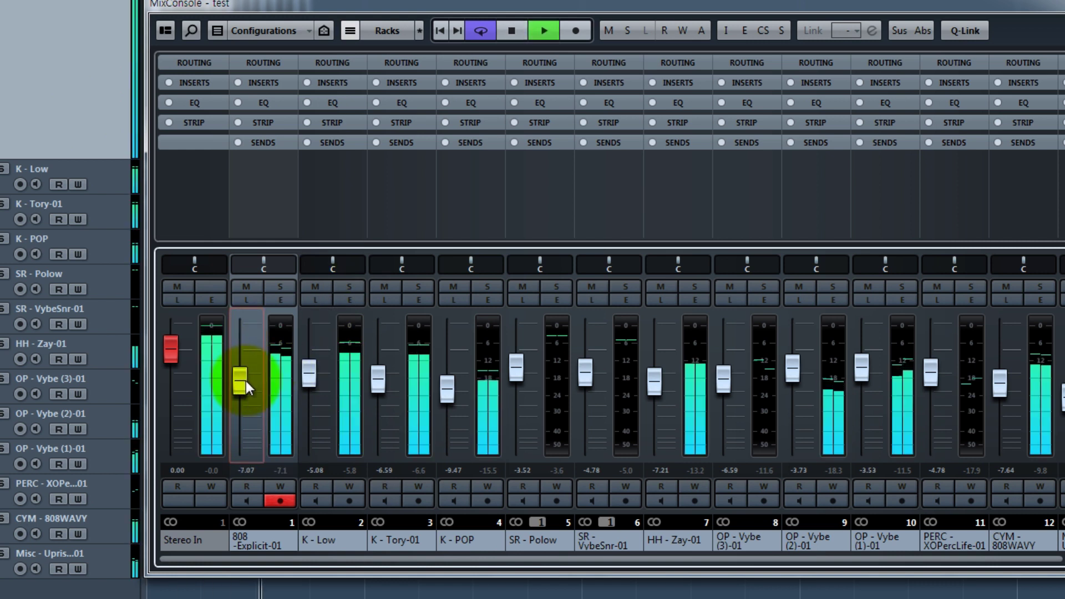
{"action": "key", "text": "F3"}
Step: Duplicate the trimmed 808 clip three times along bar 1 and shorten the fourth clip to end at the next kick
{"action": "left_click", "coordinate": [392, 75]}
{"action": "left_click_drag", "start_coordinate": [261, 86], "coordinate": [436, 102], "text": "alt"}
{"action": "key", "text": "ctrl+d"}
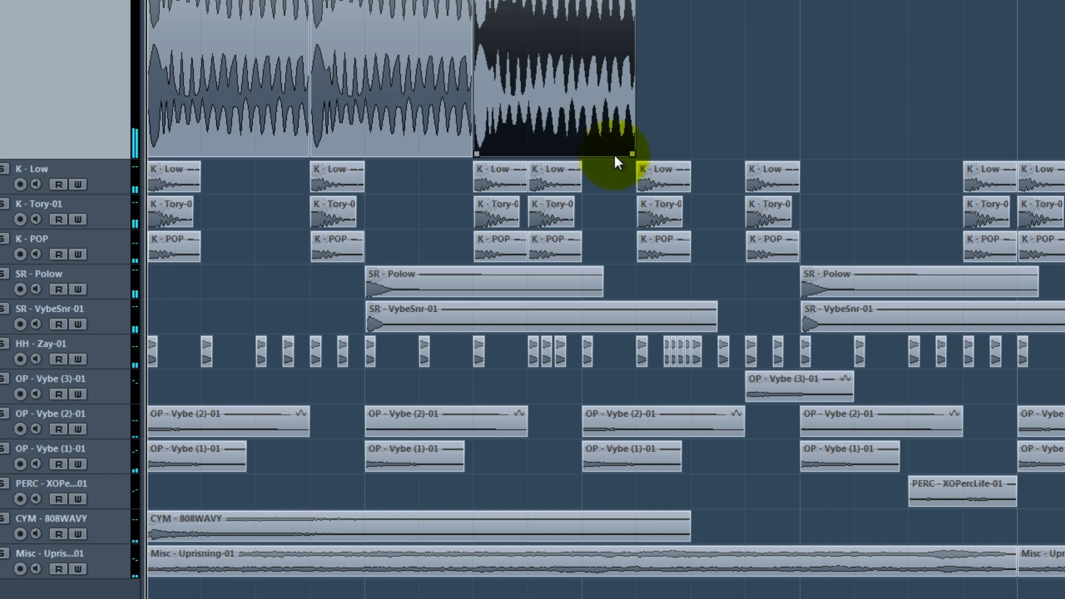
{"action": "mouse_move", "coordinate": [634, 156]}
{"action": "left_mouse_down"}
{"action": "mouse_move", "coordinate": [528, 156]}
{"action": "mouse_move", "coordinate": [635, 156]}
{"action": "left_mouse_up"}
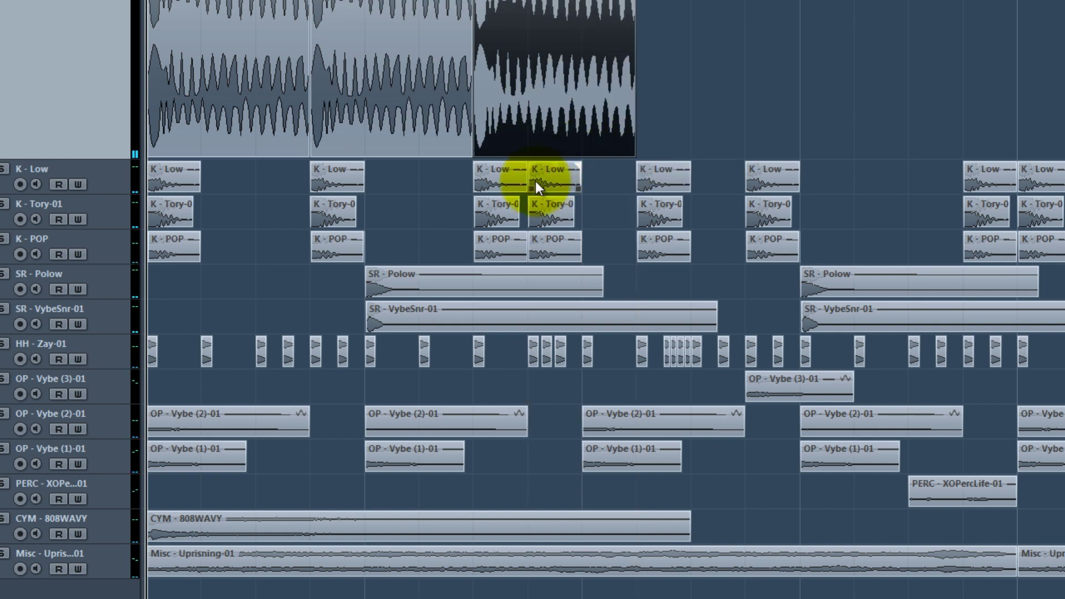
{"action": "key", "text": "ctrl+d"}
{"action": "left_click_drag", "start_coordinate": [796, 157], "coordinate": [744, 155]}
Step: Duplicate the shortened 808 clip once more and extend the new copy to the end of bar 1
{"action": "key", "text": "ctrl+d"}
{"action": "left_click_drag", "start_coordinate": [850, 154], "coordinate": [963, 155]}
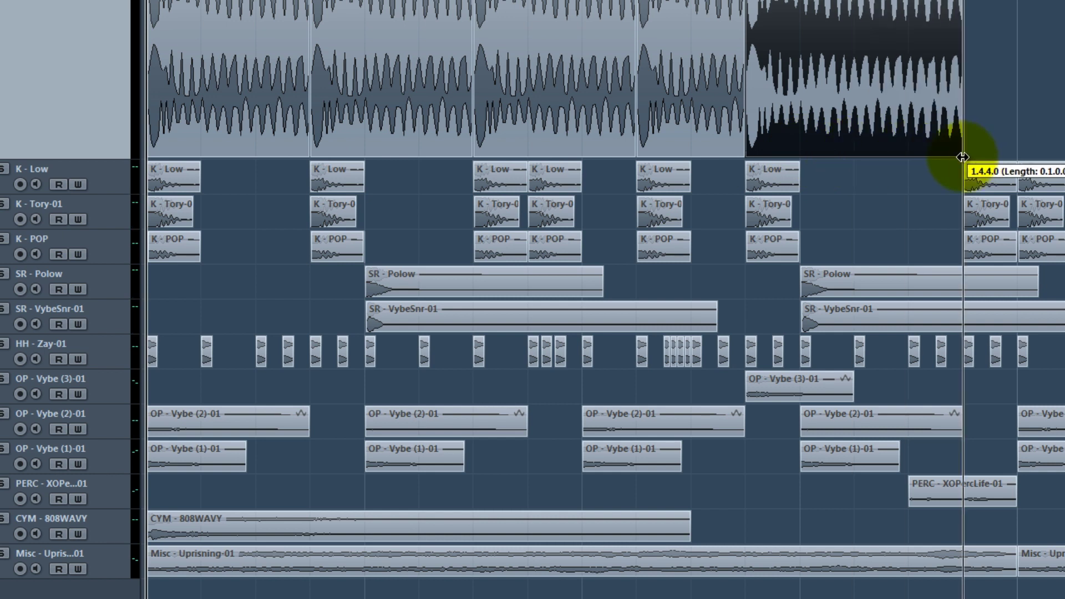
{"action": "key", "text": "ctrl+d"}
{"action": "left_click_drag", "start_coordinate": [875, 129], "coordinate": [668, 128]}
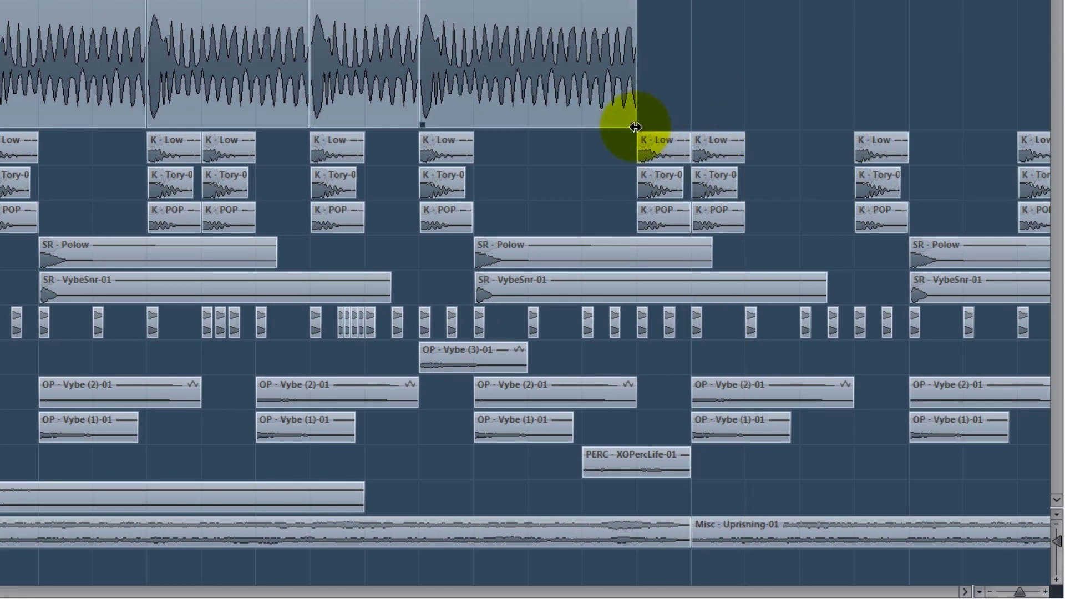
Step: Select all 808 clips of bar 1 and duplicate the pattern until it fills bars 2 to 4
{"action": "key", "text": "g"}
{"action": "left_click_drag", "start_coordinate": [504, 71], "coordinate": [0, 6]}
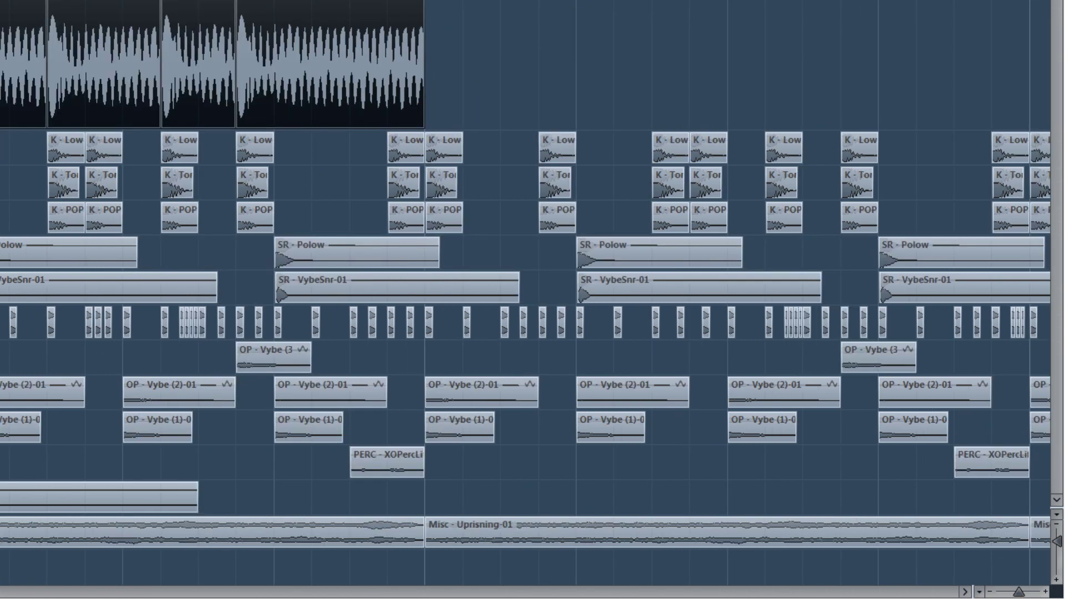
{"action": "key", "text": "ctrl+d"}
{"action": "key", "text": "g"}
{"action": "key", "text": "g"}
{"action": "key", "text": "g"}
{"action": "left_click_drag", "start_coordinate": [654, 56], "coordinate": [0, 0]}
{"action": "key", "text": "ctrl+d"}
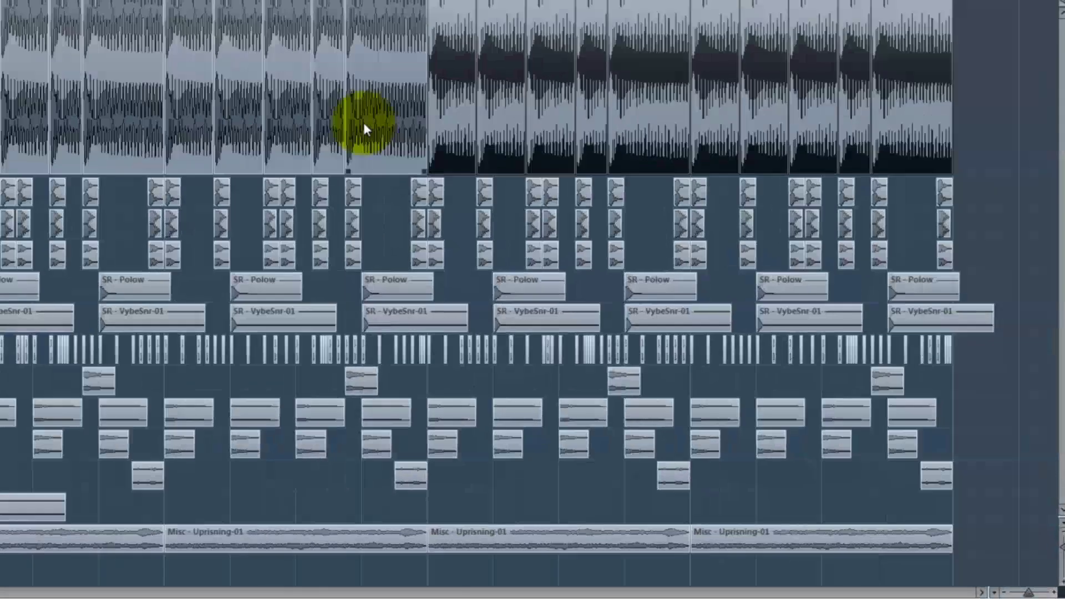
Step: Select all 808 -Explicit-01 clips and add a very short fade-out at the end of each clip
{"action": "left_click_drag", "start_coordinate": [856, 180], "coordinate": [135, 193]}
{"action": "key", "text": "h"}
{"action": "key", "text": "h"}
{"action": "key", "text": "h"}
{"action": "key", "text": "h"}
{"action": "key", "text": "h"}
{"action": "key", "text": "h"}
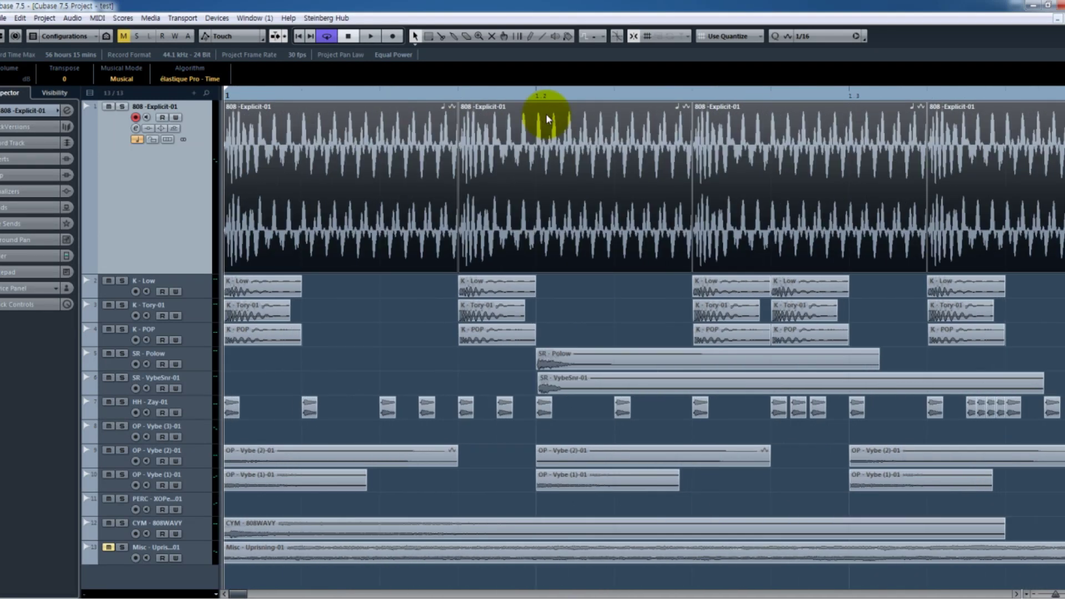
{"action": "left_click_drag", "start_coordinate": [458, 97], "coordinate": [533, 113]}
{"action": "key", "text": "g"}
{"action": "key", "text": "g"}
{"action": "key", "text": "g"}
{"action": "key", "text": "g"}
{"action": "key", "text": "g"}
{"action": "key", "text": "g"}
{"action": "key", "text": "g"}
{"action": "key", "text": "g"}
{"action": "key", "text": "g"}
{"action": "key", "text": "g"}
{"action": "key", "text": "g"}
{"action": "key", "text": "g"}
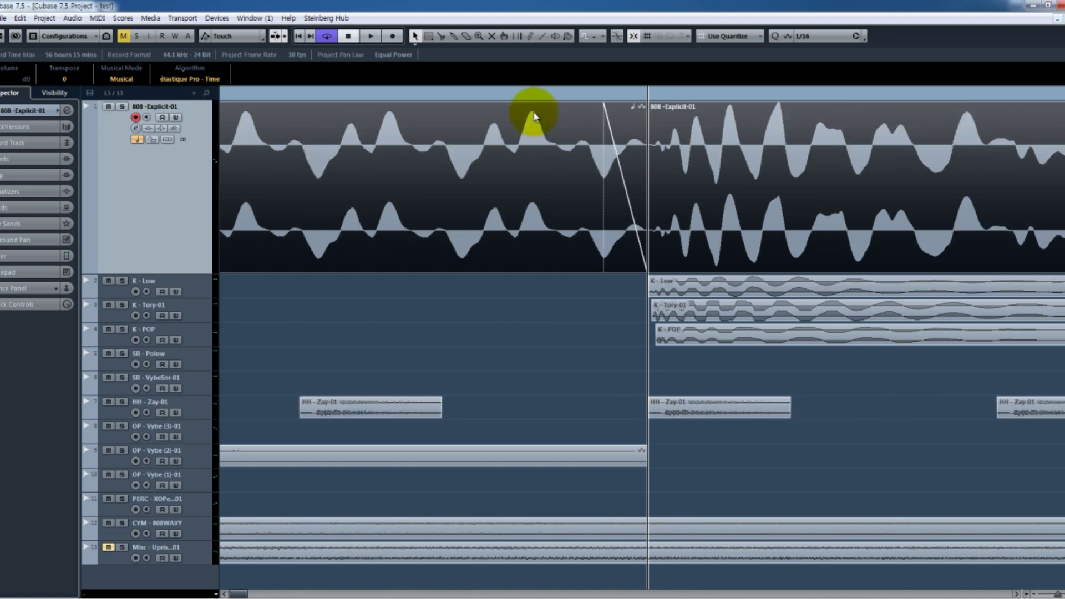
Step: Play the full four-bar beat from the start to hear the 808 pattern with the Misc track muted
{"action": "key", "text": "g"}
{"action": "key", "text": "g"}
{"action": "key", "text": "KP_Decimal"}
{"action": "key", "text": "space"}
{"action": "key", "text": "g"}
{"action": "key", "text": "g"}
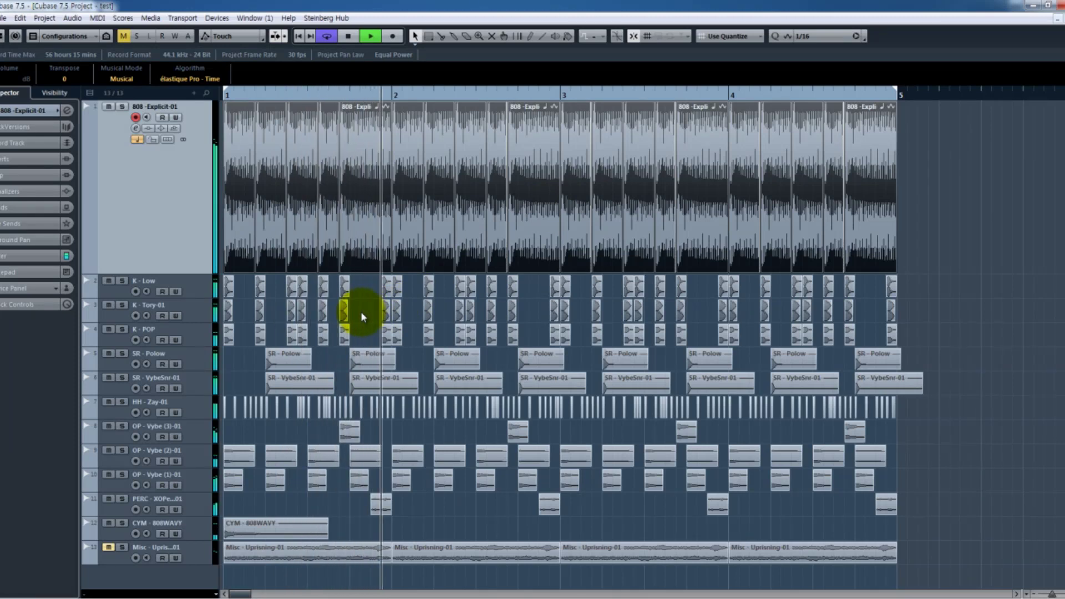
Step: Lower the clip volume of all 808 -Explicit-01 clips and check the channel levels in the MixConsole
{"action": "key", "text": "F3"}
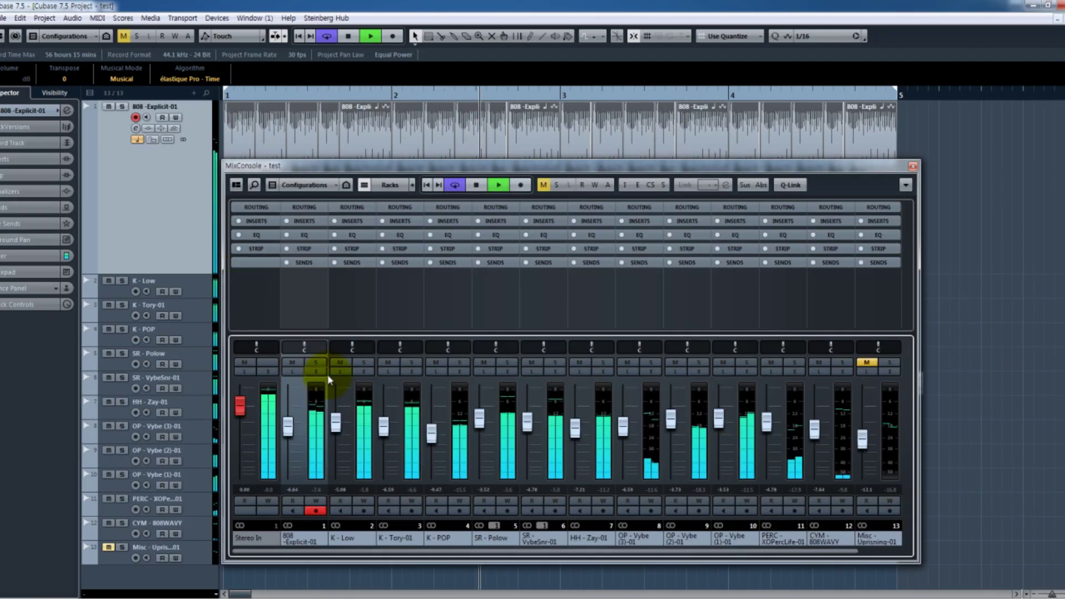
{"action": "key", "text": "F3"}
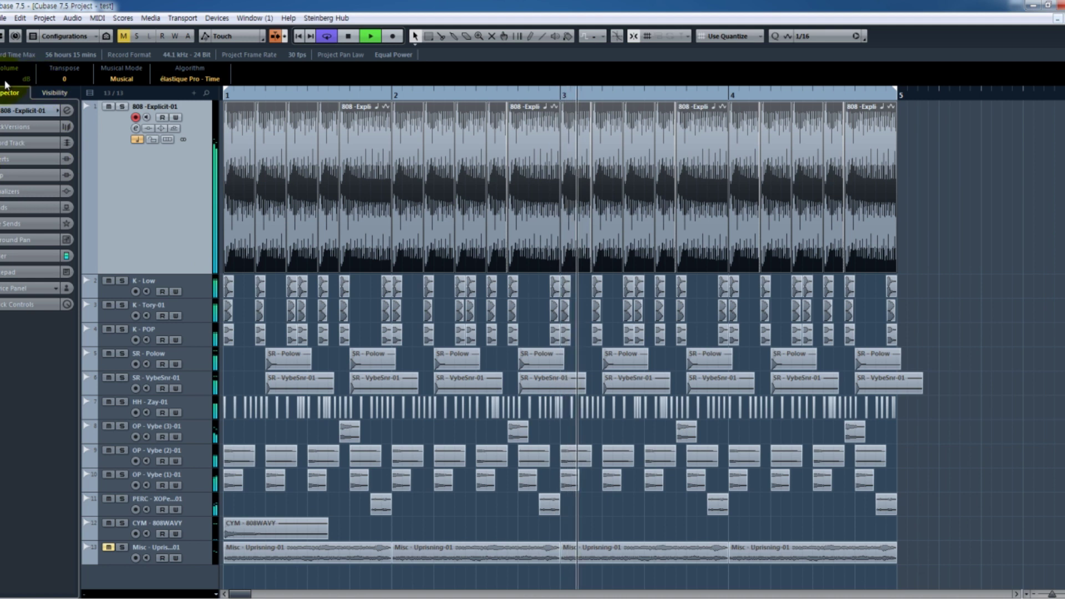
{"action": "key", "text": "Return"}
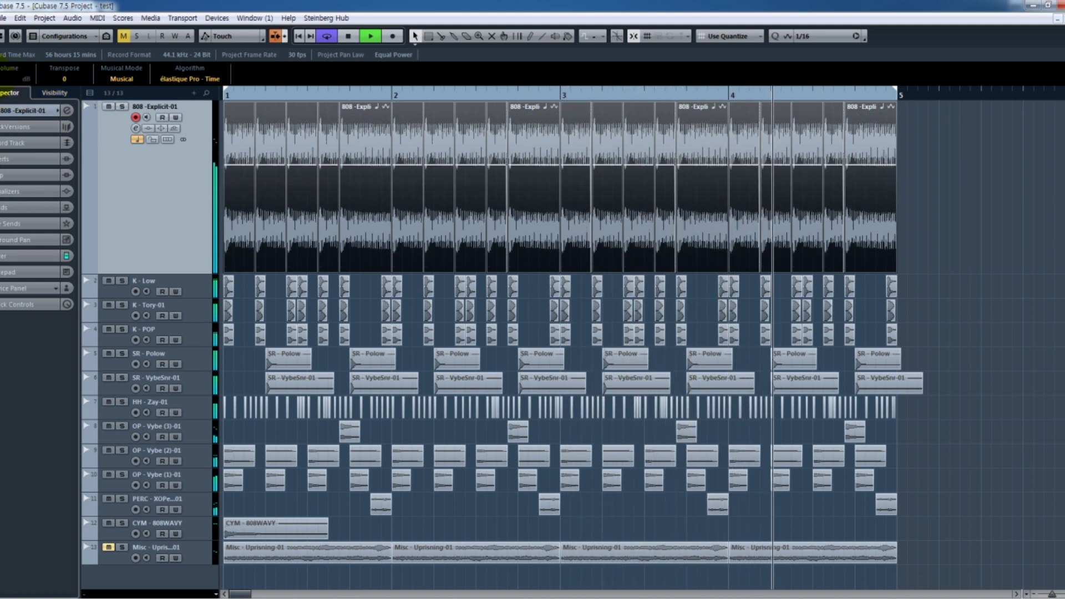
{"action": "key", "text": "F3"}
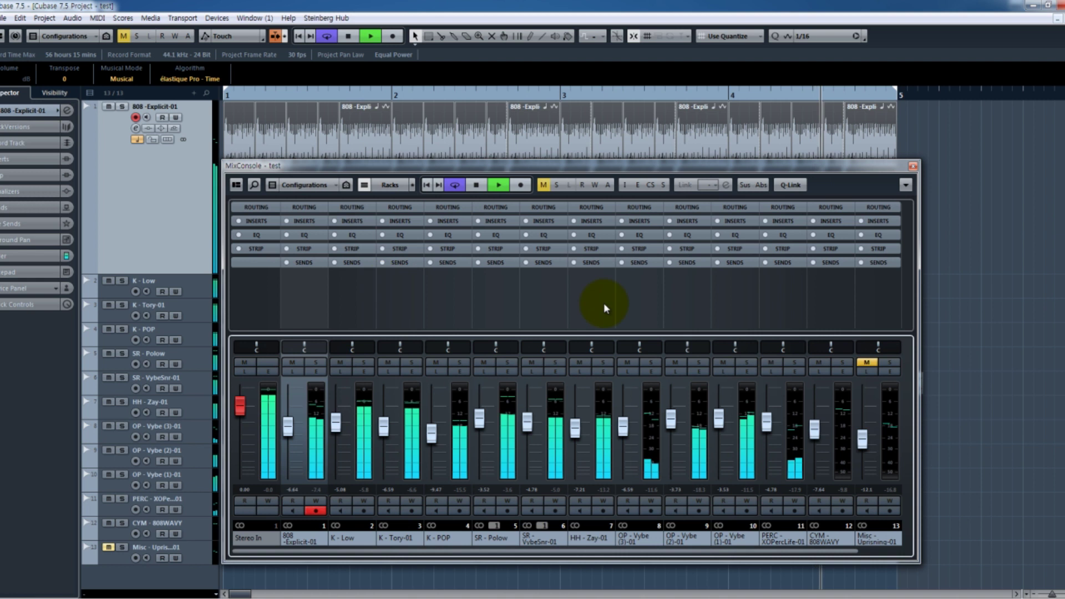
{"action": "left_click", "coordinate": [912, 167]}
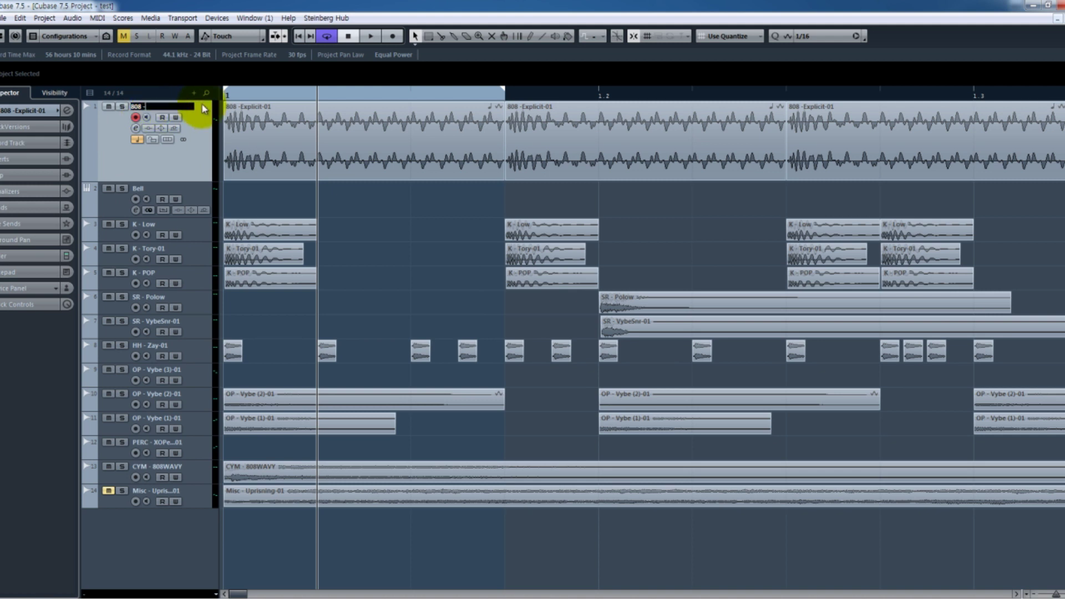
Step: Rename the 808 -Explicit-01 track to 808 E and move the Bell track above it
{"action": "left_click_drag", "start_coordinate": [110, 201], "coordinate": [136, 175]}
{"action": "key", "text": "g"}
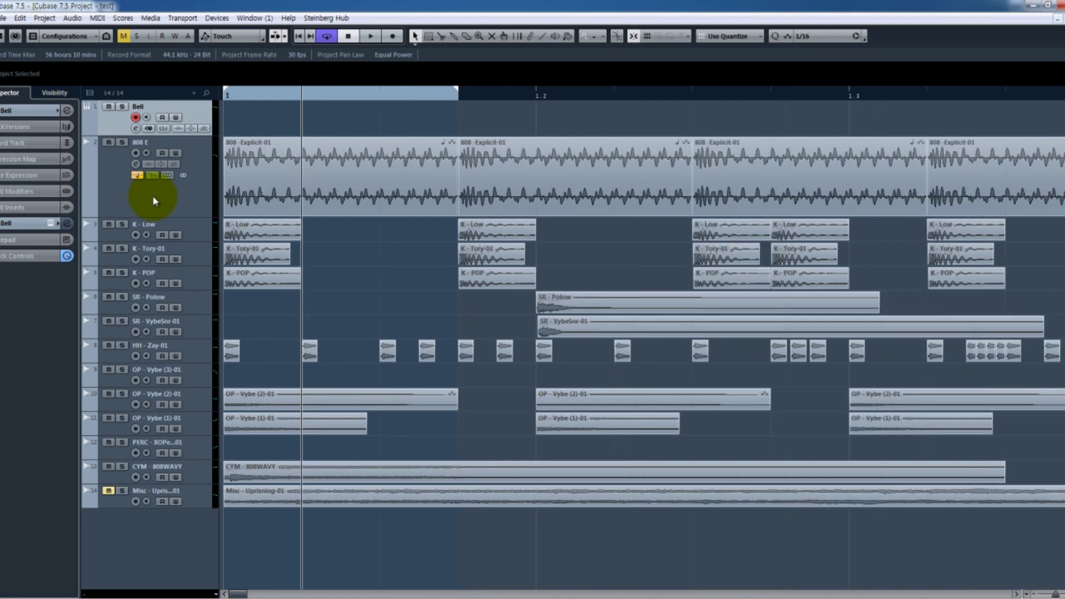
{"action": "key", "text": "g"}
{"action": "key", "text": "g"}
{"action": "key", "text": "g"}
{"action": "key", "text": "g"}
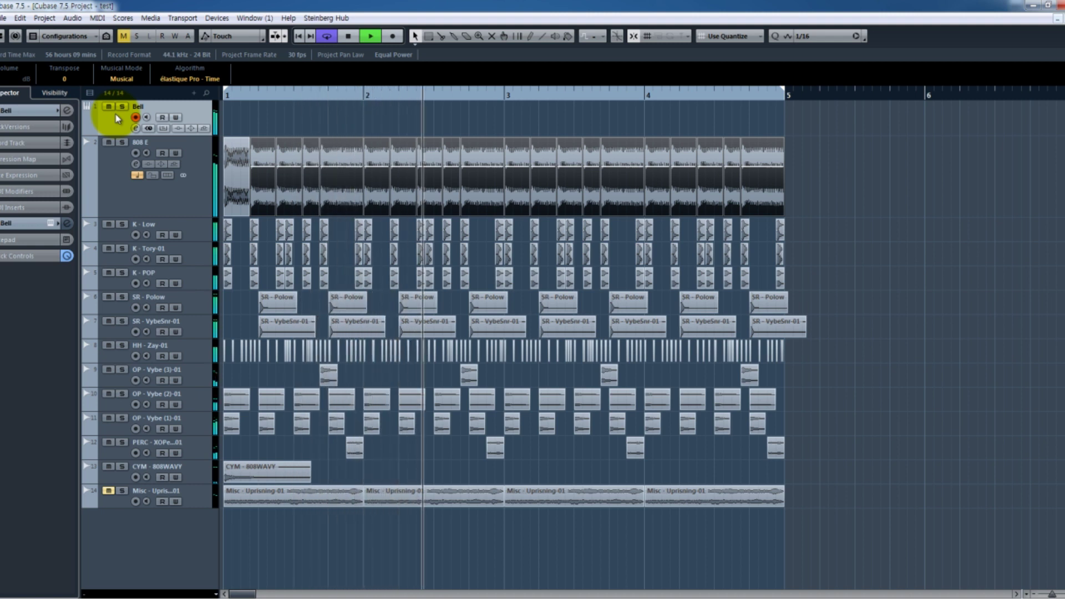
Step: Stop playback and record a repeating E3–A3–B3–C4 melody on the Bell track over the beat
{"action": "key", "text": "space"}
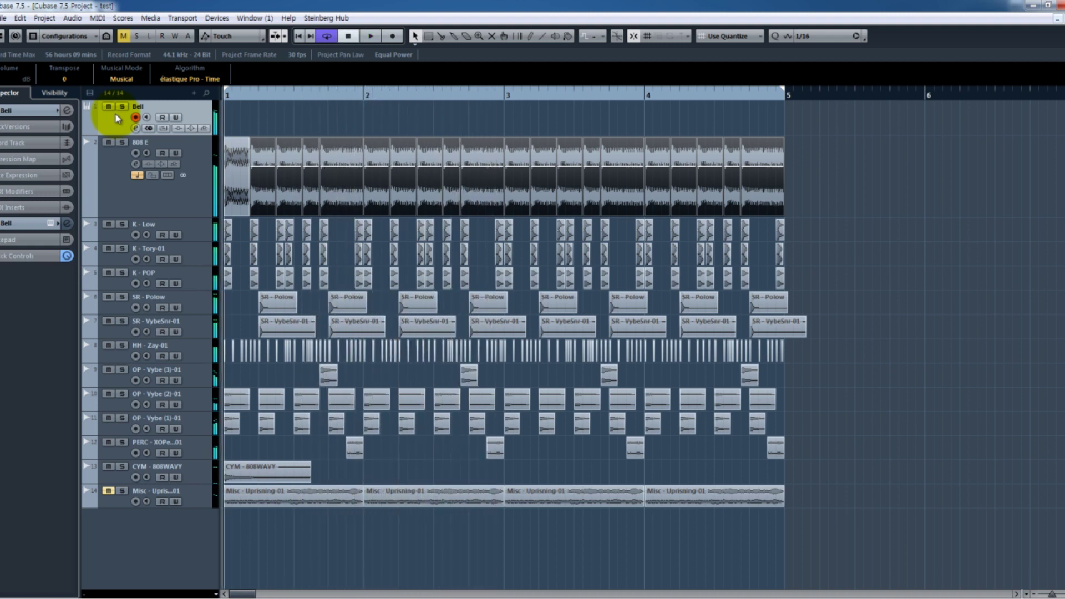
{"action": "key", "text": "KP_Multiply"}
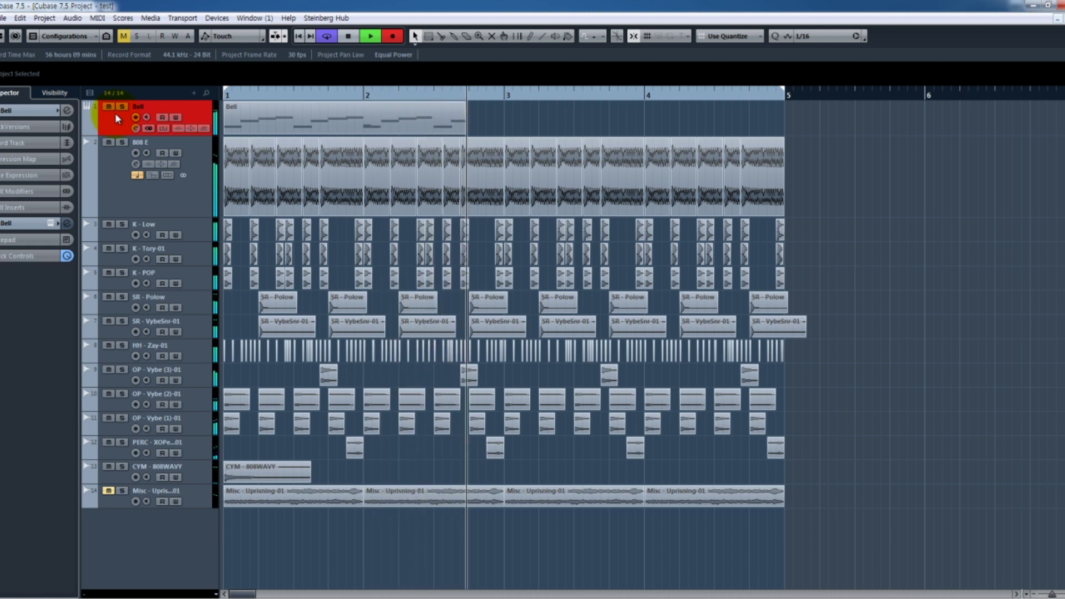
{"action": "key", "text": "space"}
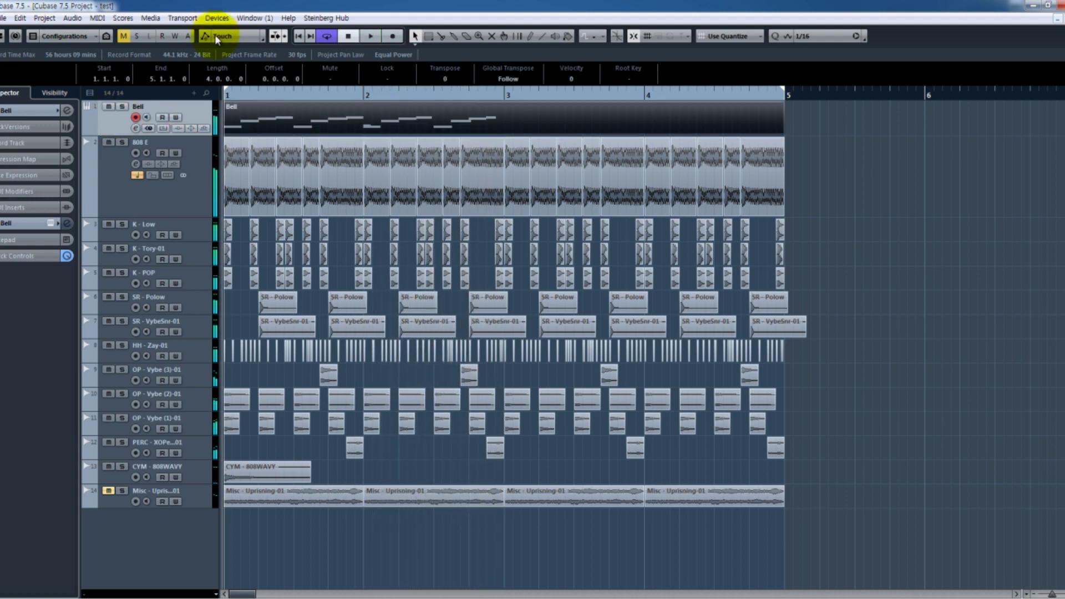
Step: Open the recorded Bell part in the Key Editor and lengthen the two short C4 notes in bar 2 to the grid
{"action": "double_click", "coordinate": [279, 122]}
{"action": "left_click", "coordinate": [367, 334]}
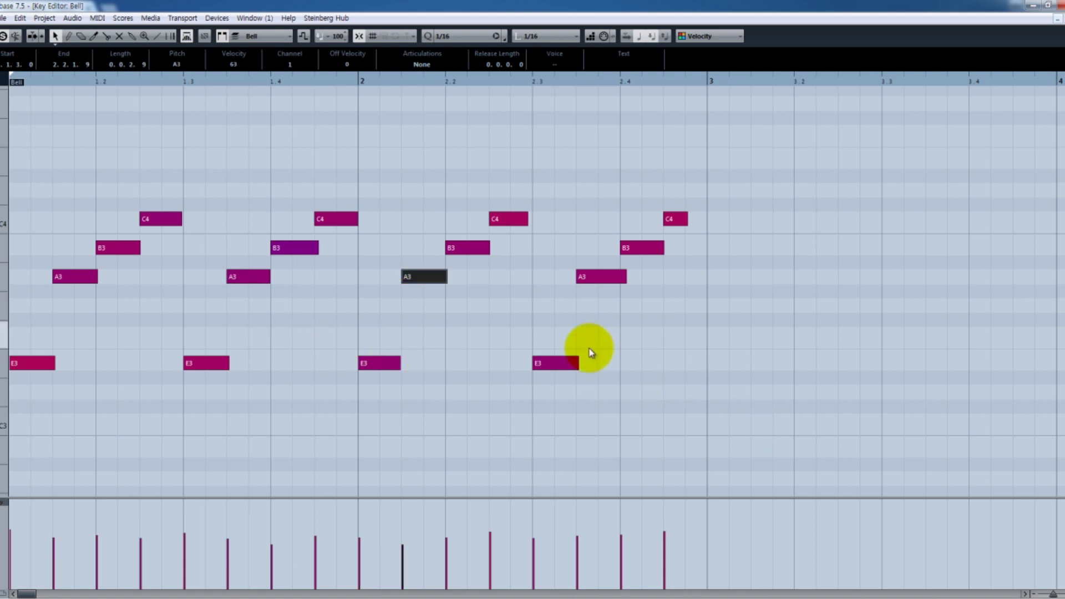
{"action": "left_click_drag", "start_coordinate": [526, 217], "coordinate": [531, 217]}
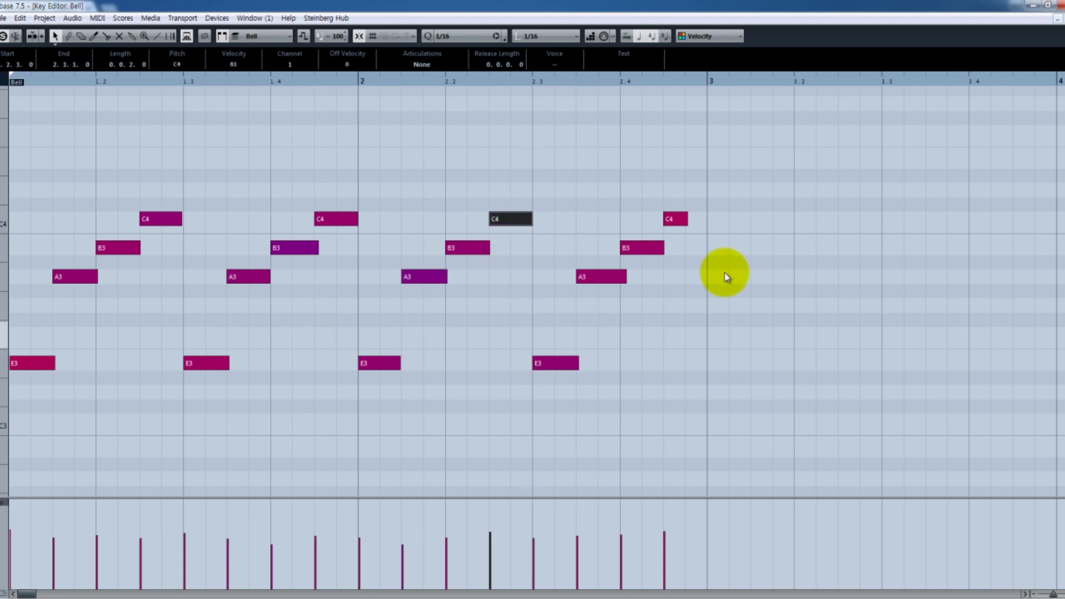
{"action": "left_click_drag", "start_coordinate": [686, 227], "coordinate": [689, 219]}
Step: Copy all notes of the two-bar Bell melody to start at bar 3 and transpose the copy up one octave
{"action": "left_click_drag", "start_coordinate": [744, 376], "coordinate": [9, 121]}
{"action": "left_click_drag", "start_coordinate": [43, 364], "coordinate": [741, 369]}
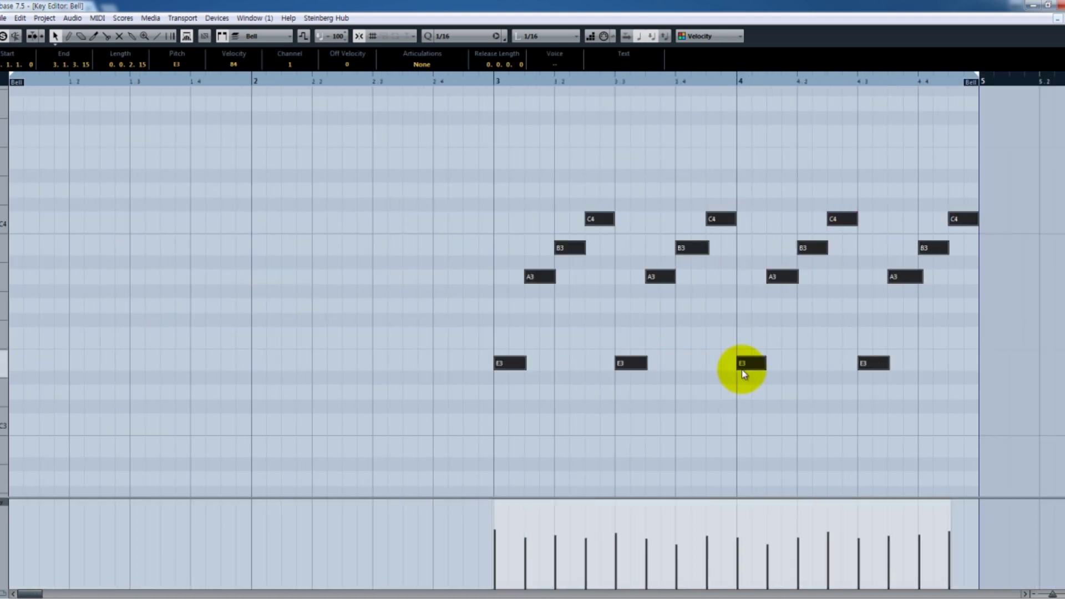
{"action": "key", "text": "ctrl+z"}
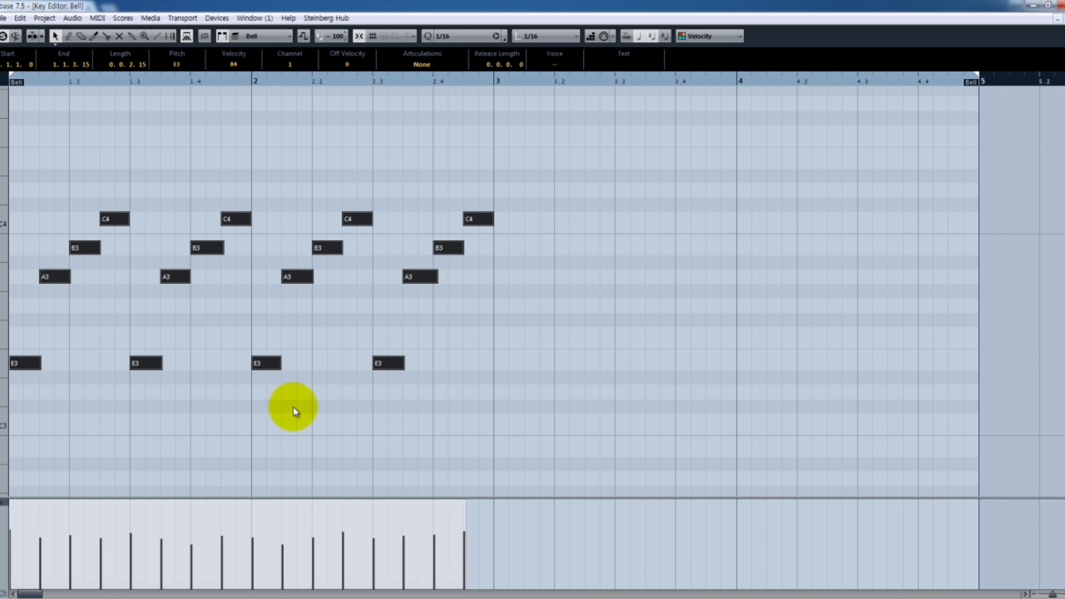
{"action": "left_click_drag", "start_coordinate": [19, 363], "coordinate": [499, 363]}
{"action": "key", "text": "shift+Up"}
{"action": "scroll", "coordinate": [500, 365], "scroll_direction": "up", "scroll_amount": 3}
Step: Play the beat with the extended Bell melody, close the Key Editor and briefly unmute the Misc track to compare
{"action": "key", "text": "g"}
{"action": "key", "text": "space"}
{"action": "left_click", "coordinate": [487, 368]}
{"action": "scroll", "coordinate": [487, 368], "scroll_direction": "down", "scroll_amount": 3}
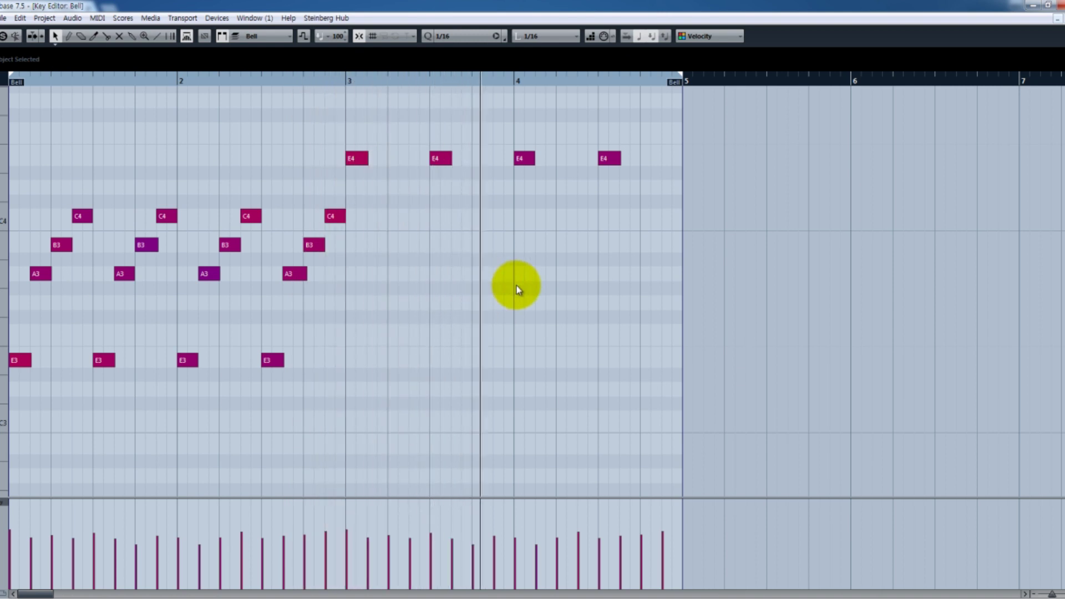
{"action": "left_click", "coordinate": [1060, 19]}
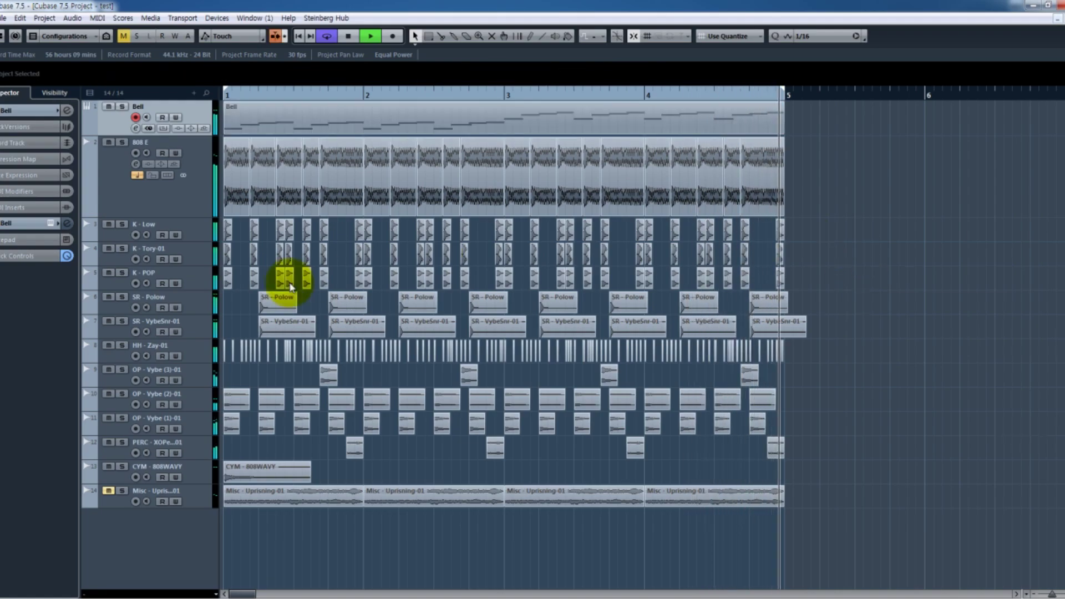
{"action": "left_click", "coordinate": [109, 491]}
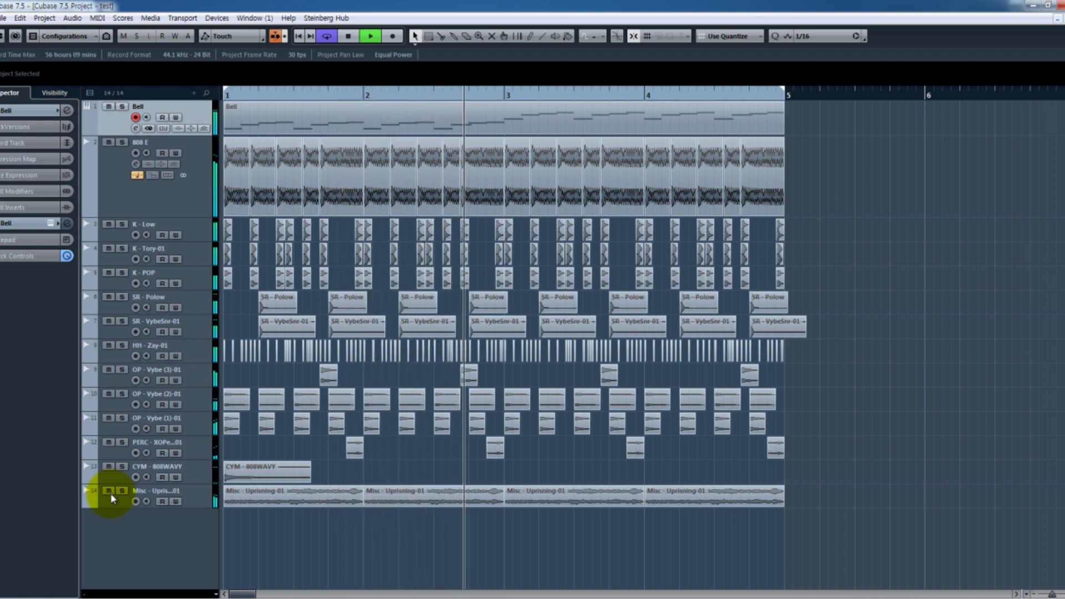
{"action": "left_click", "coordinate": [108, 491]}
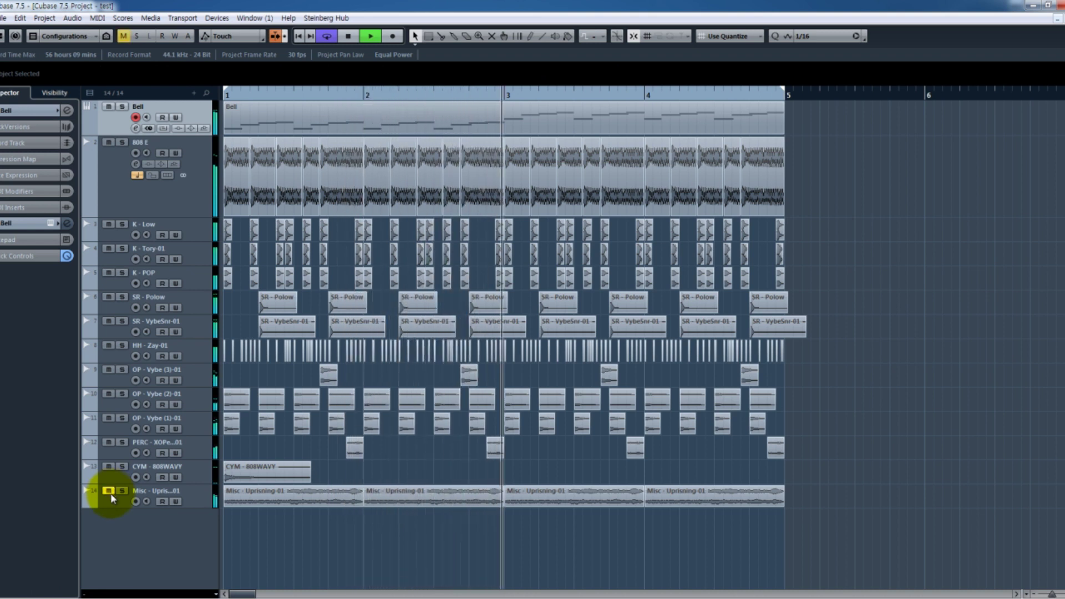
Step: Reduce the height of the 808 E track to match the Bell track and stop playback
{"action": "left_click", "coordinate": [182, 188]}
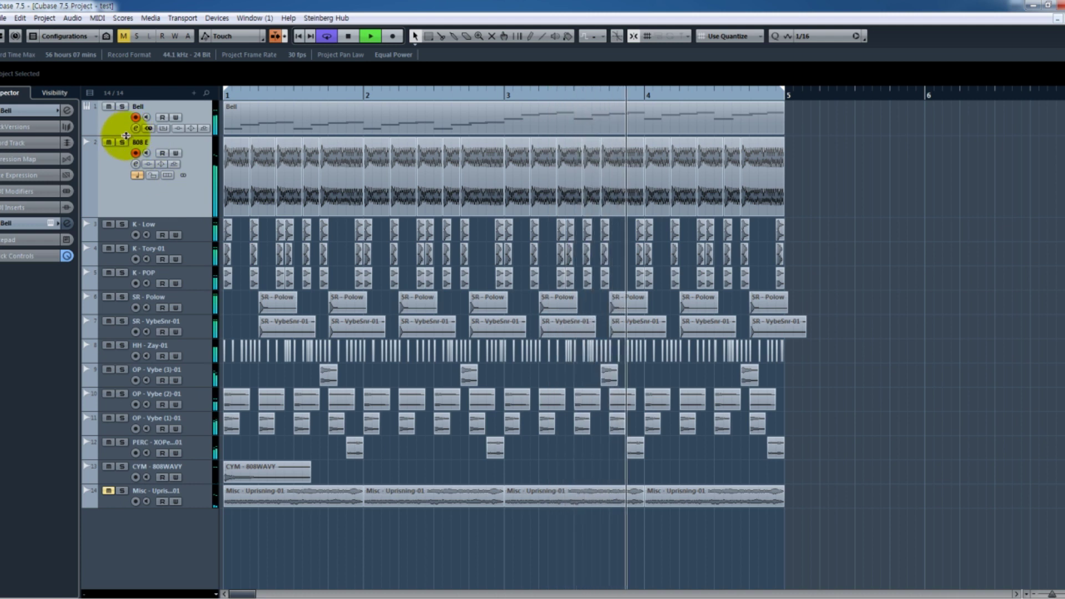
{"action": "left_click_drag", "start_coordinate": [125, 135], "coordinate": [125, 131]}
{"action": "right_click", "coordinate": [902, 395]}
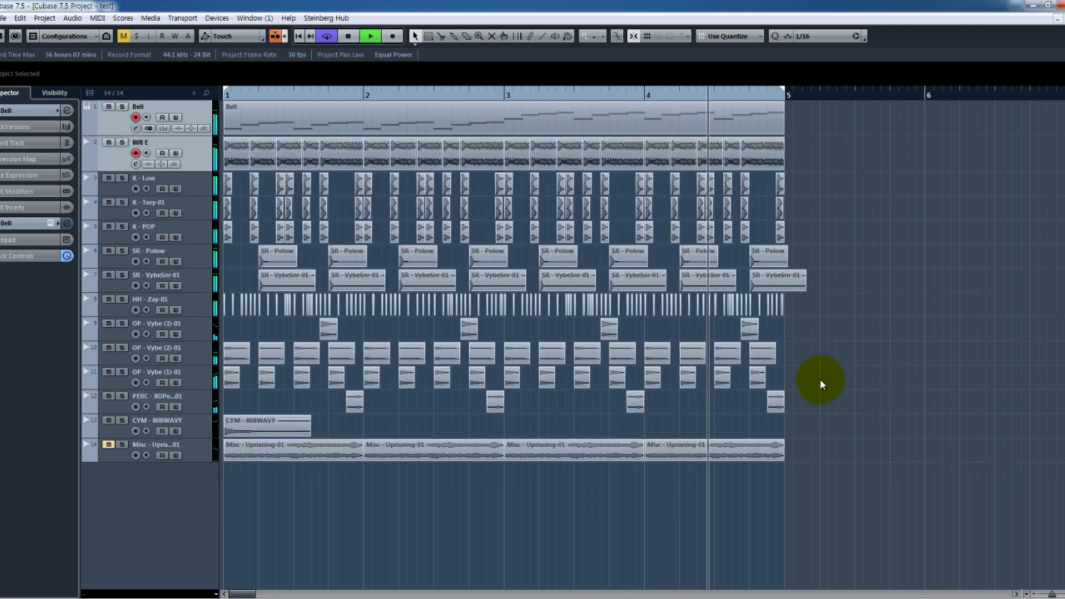
{"action": "key", "text": "space"}
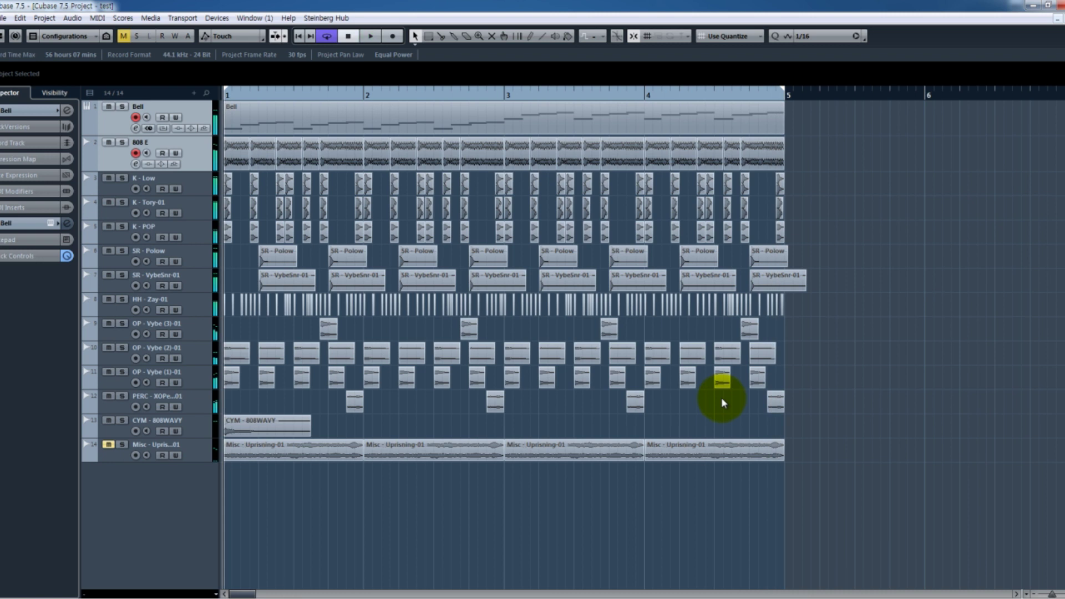